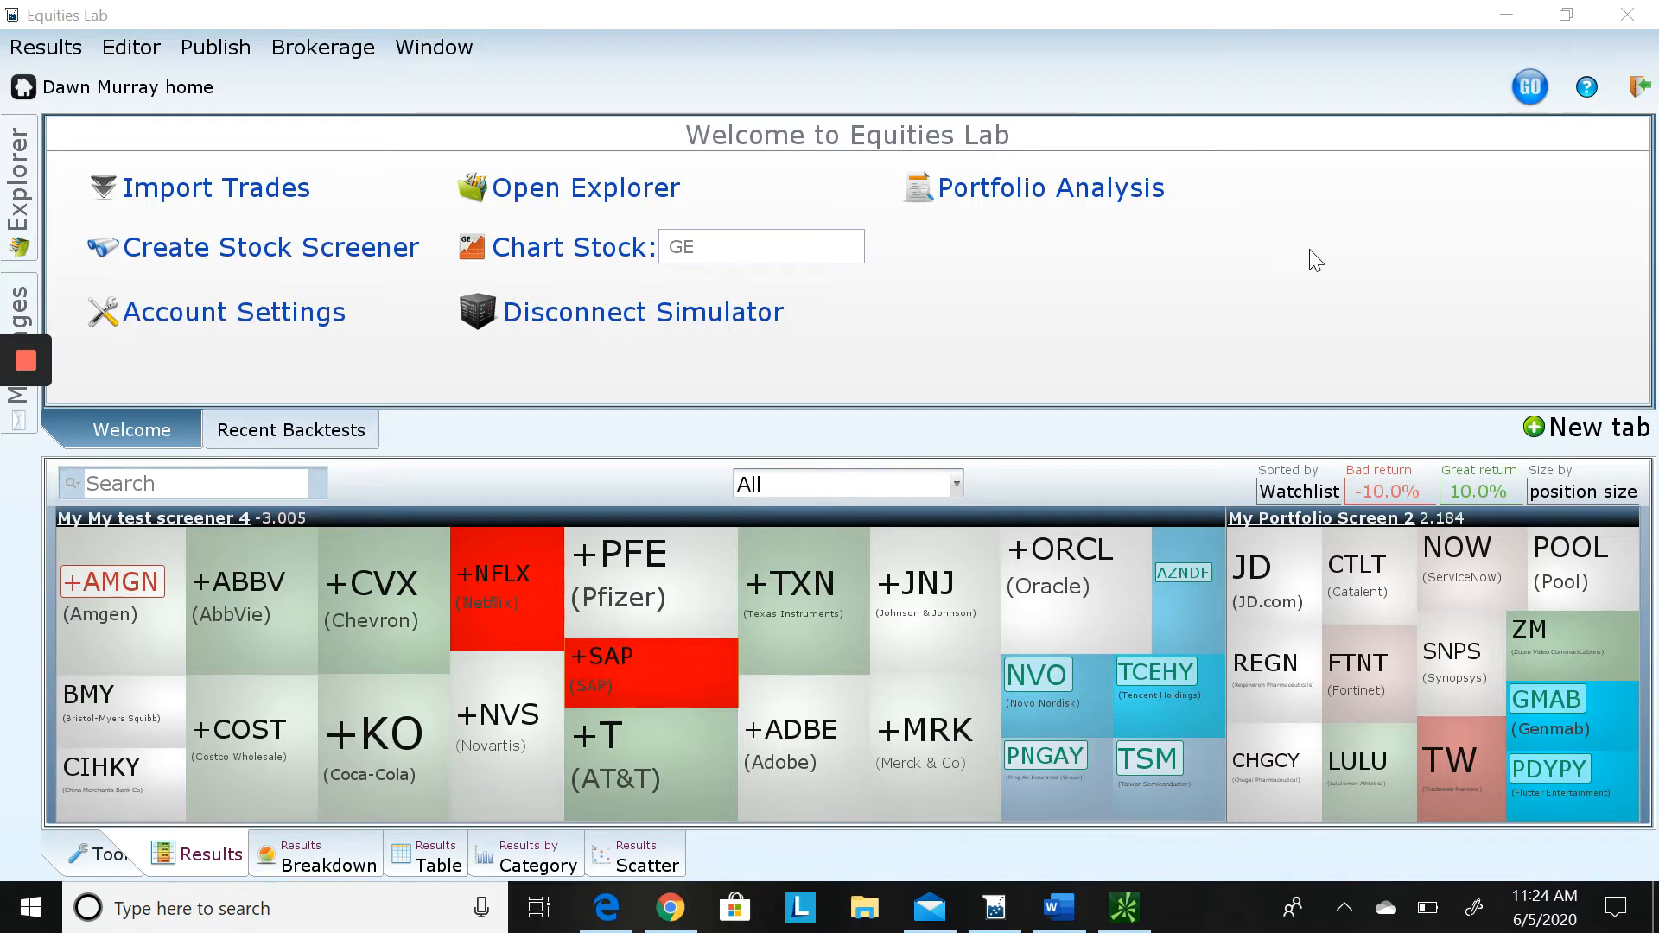
Disconnect the simulator and create a stock screener named "Test Screener 5"
left_click(585, 309)
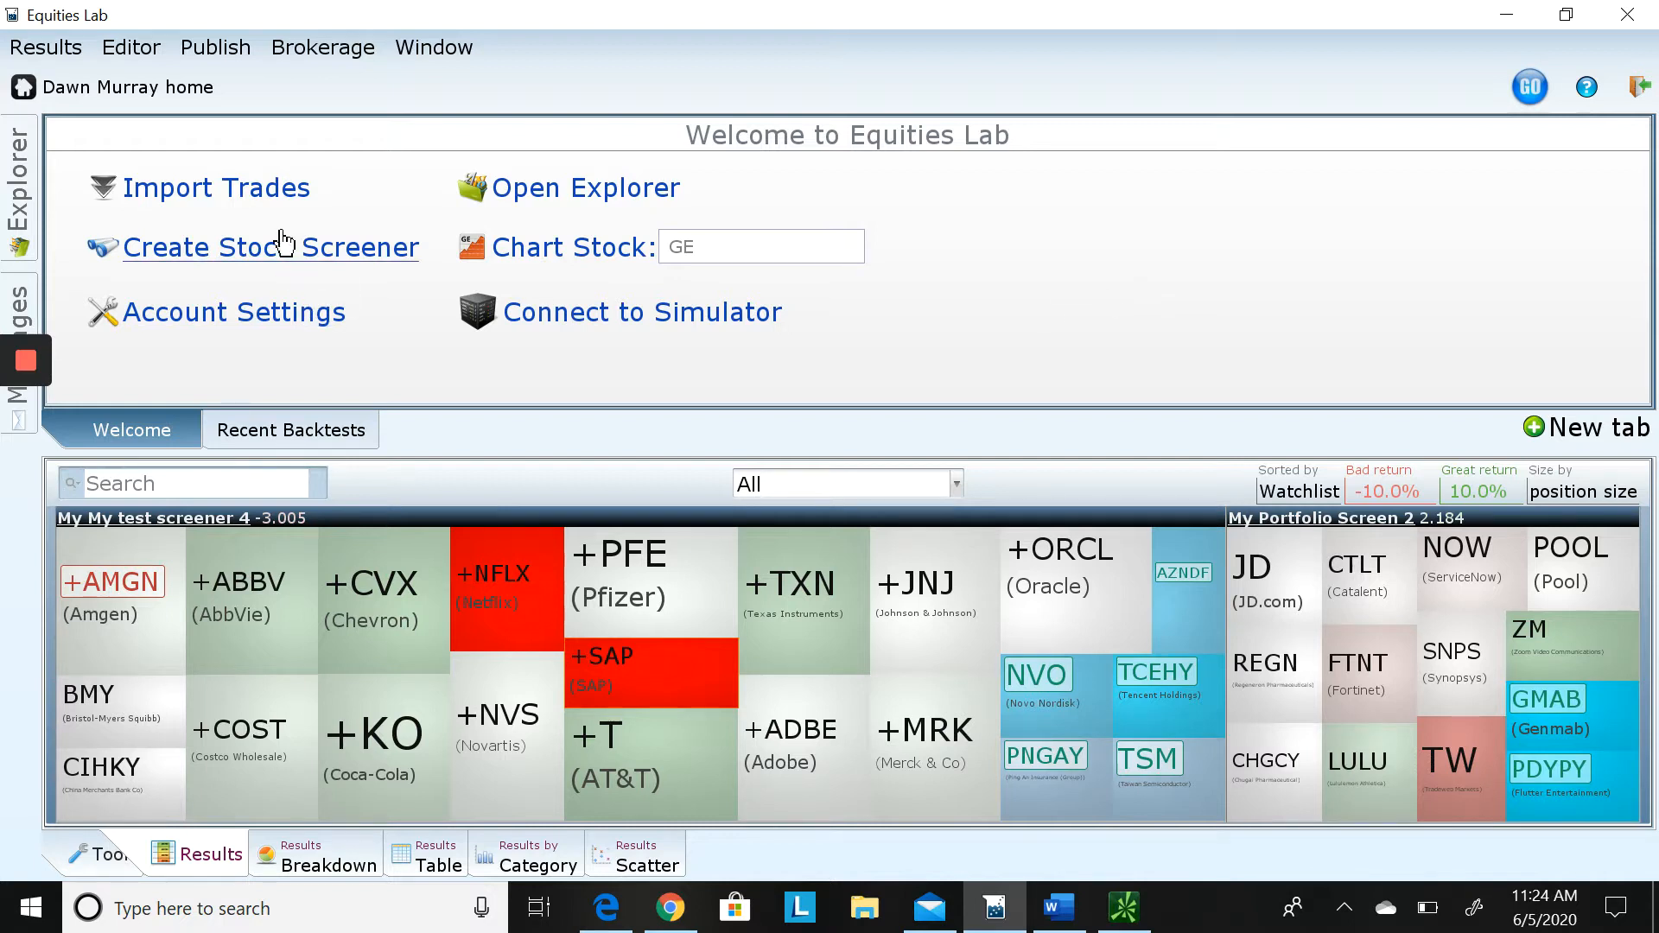
left_click(270, 257)
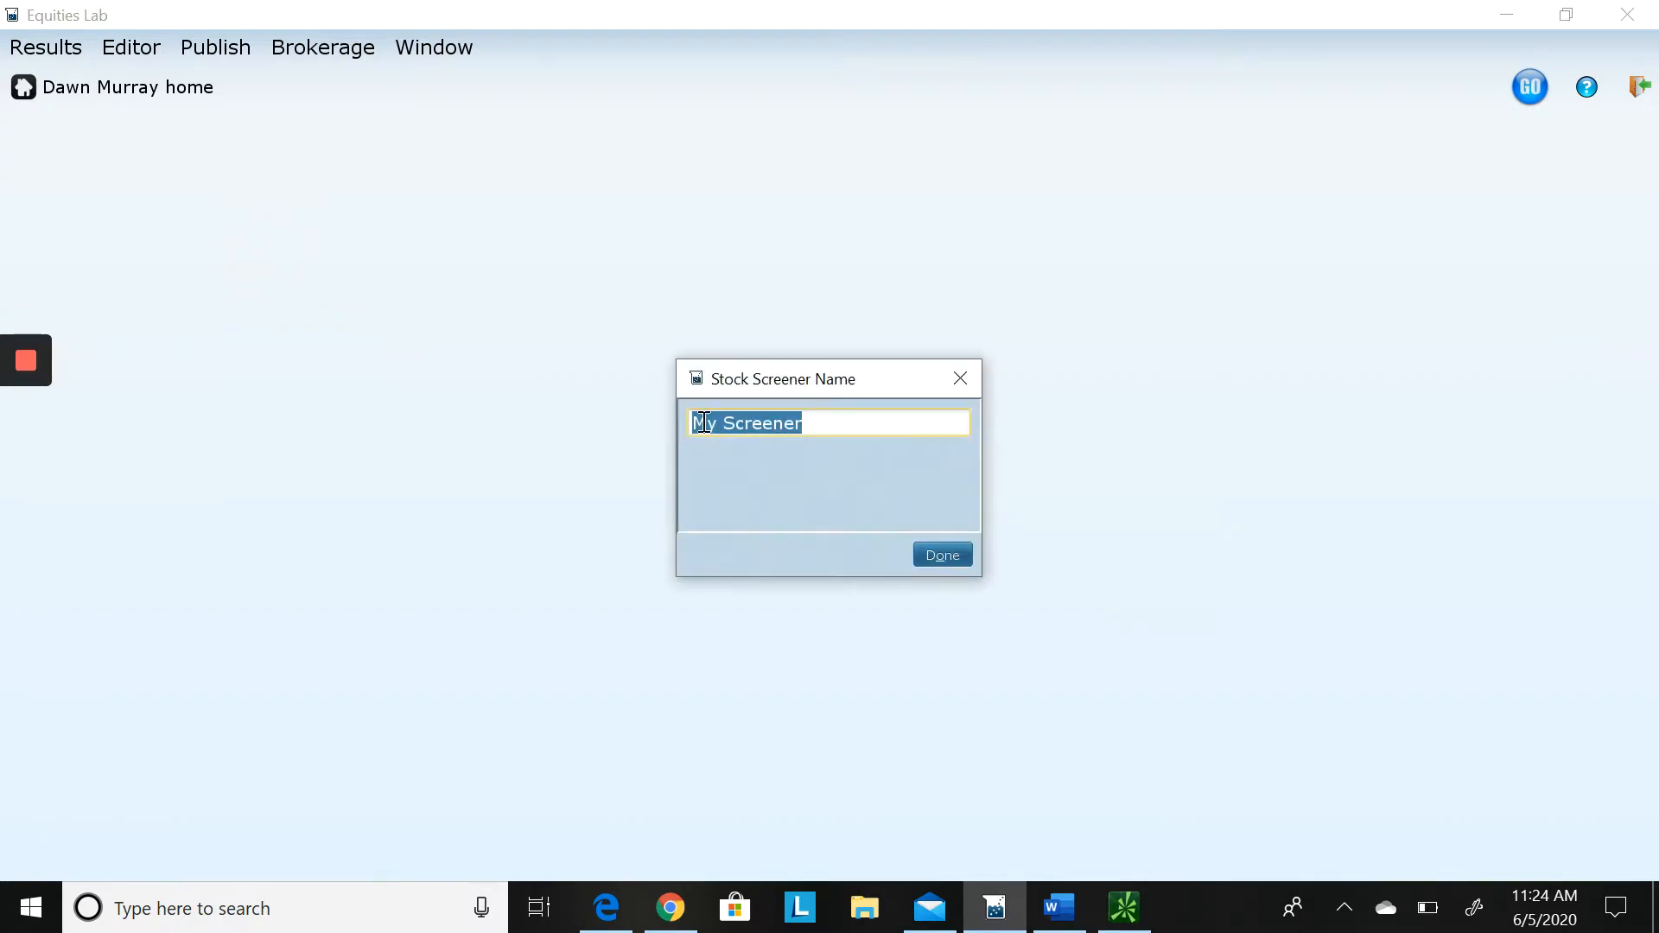
type("Te")
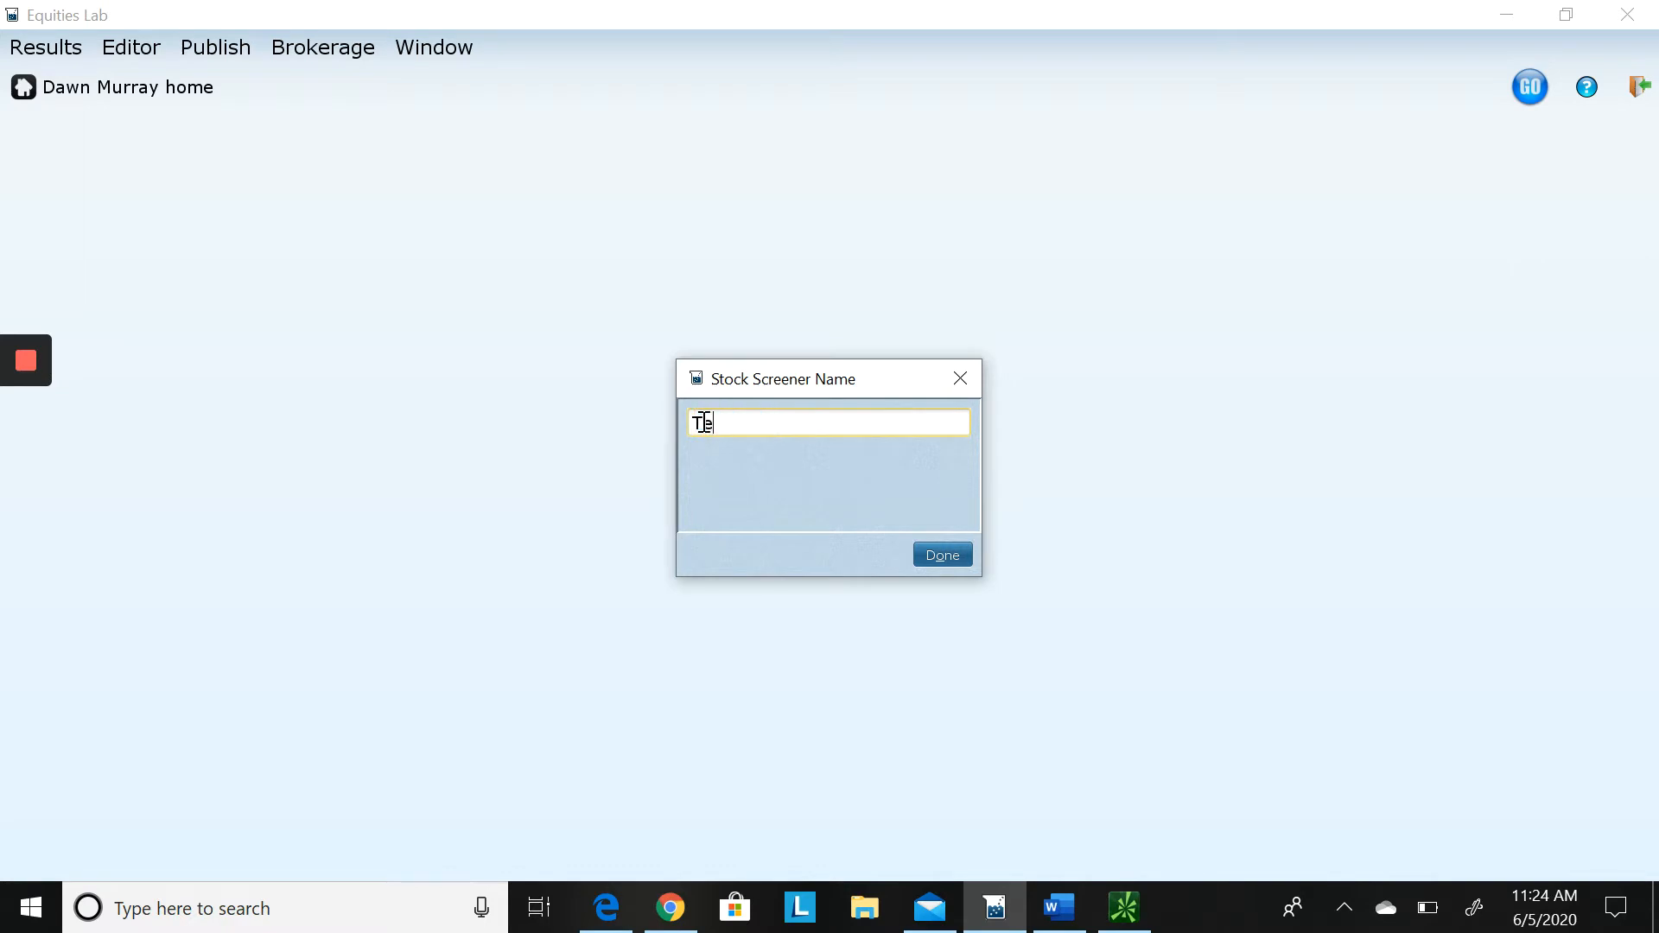
type("st Screener 5")
left_click(968, 547)
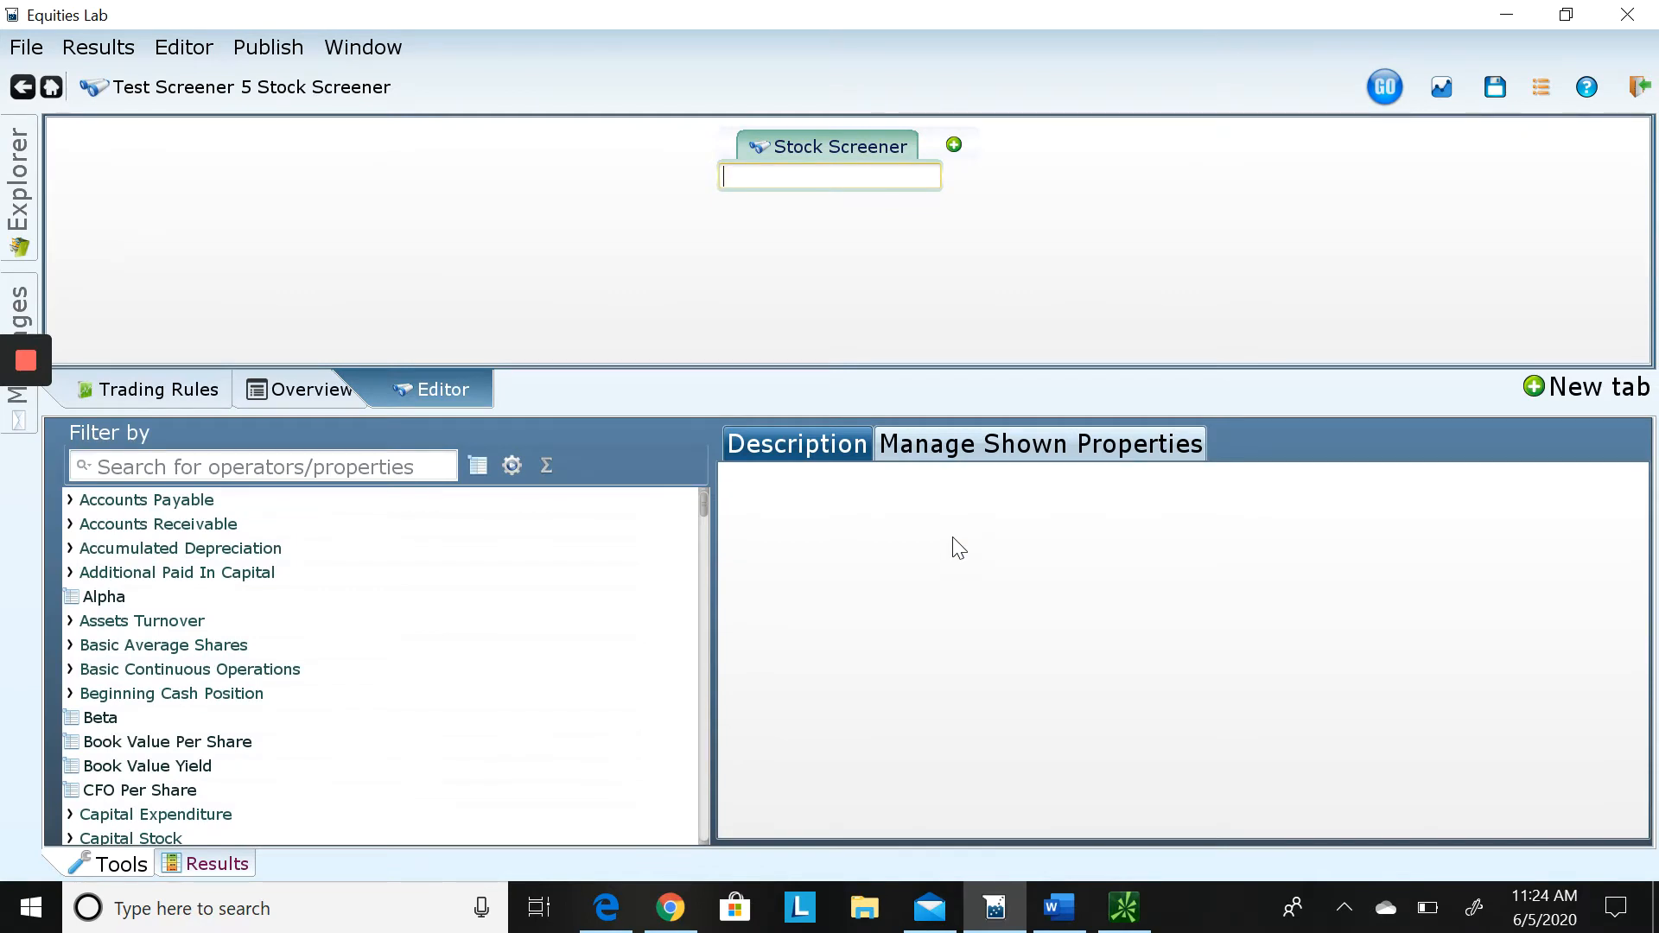
Add the screener condition EPS 1Q > EPS 2Q
right_click(775, 174)
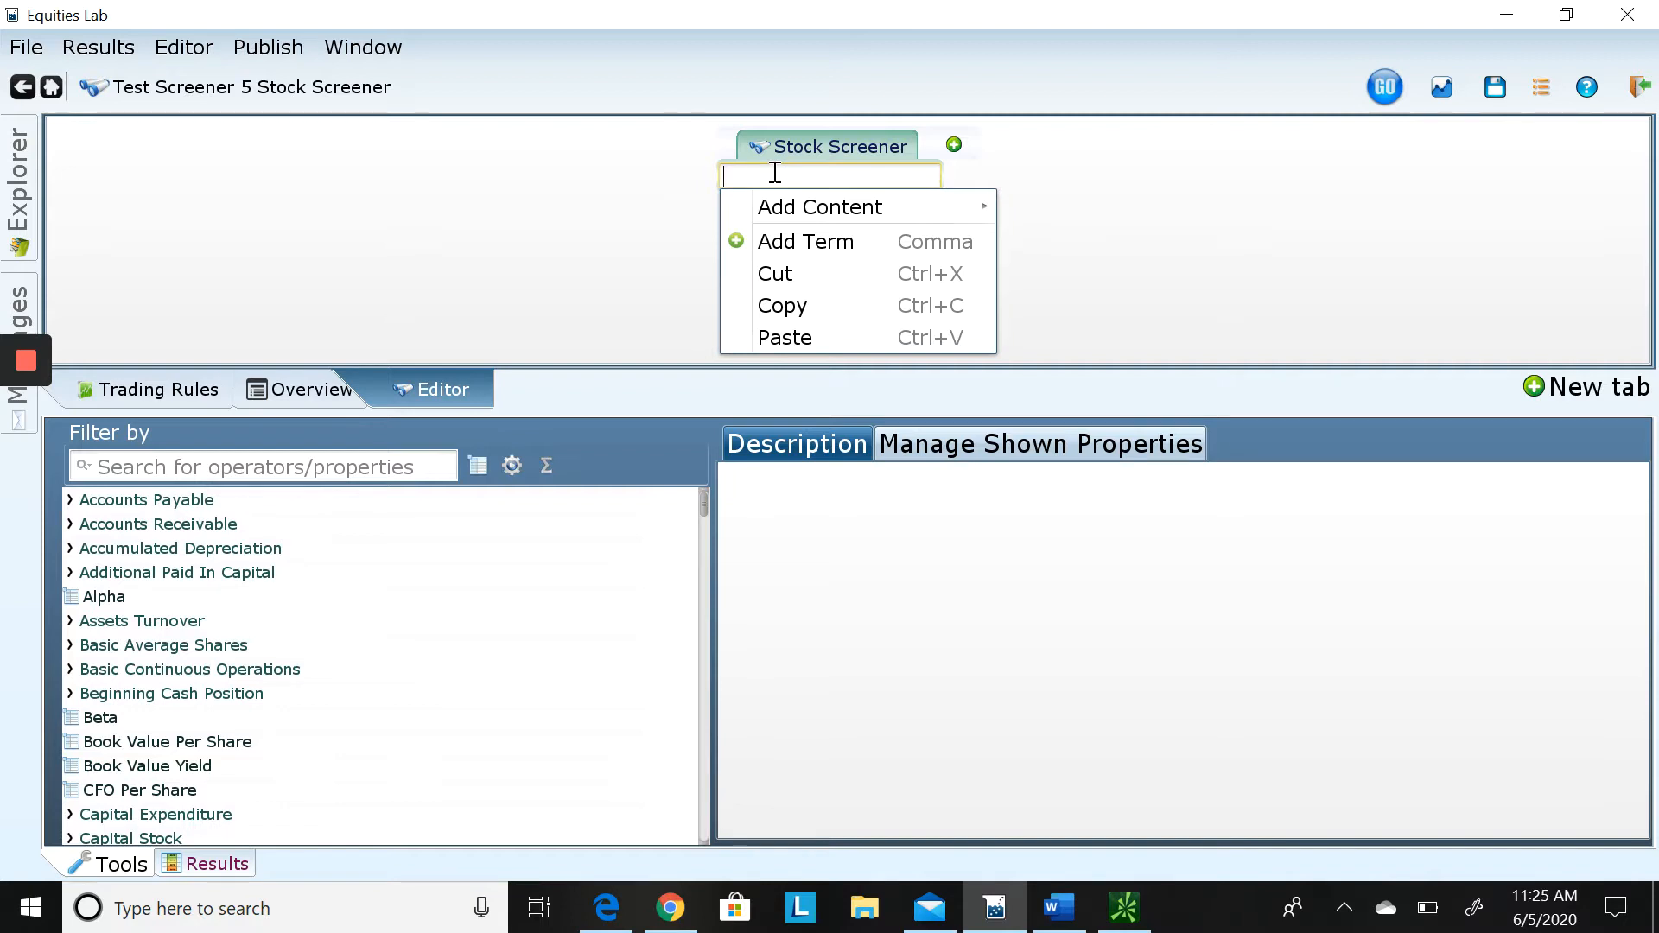
type("eps")
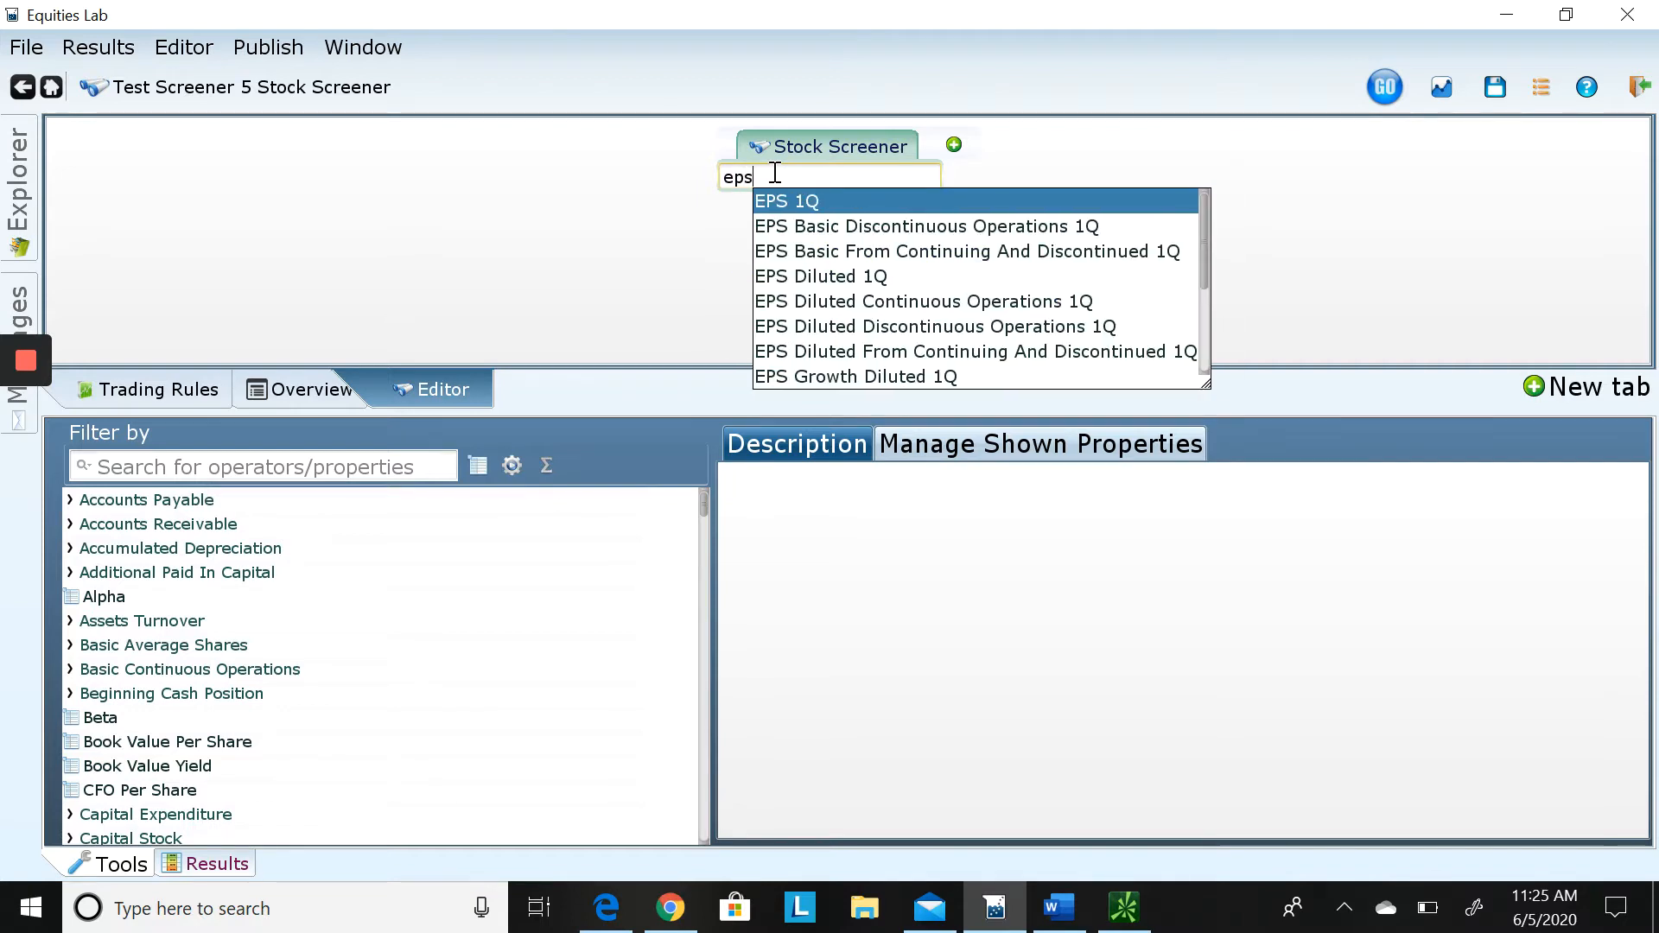
left_click(827, 198)
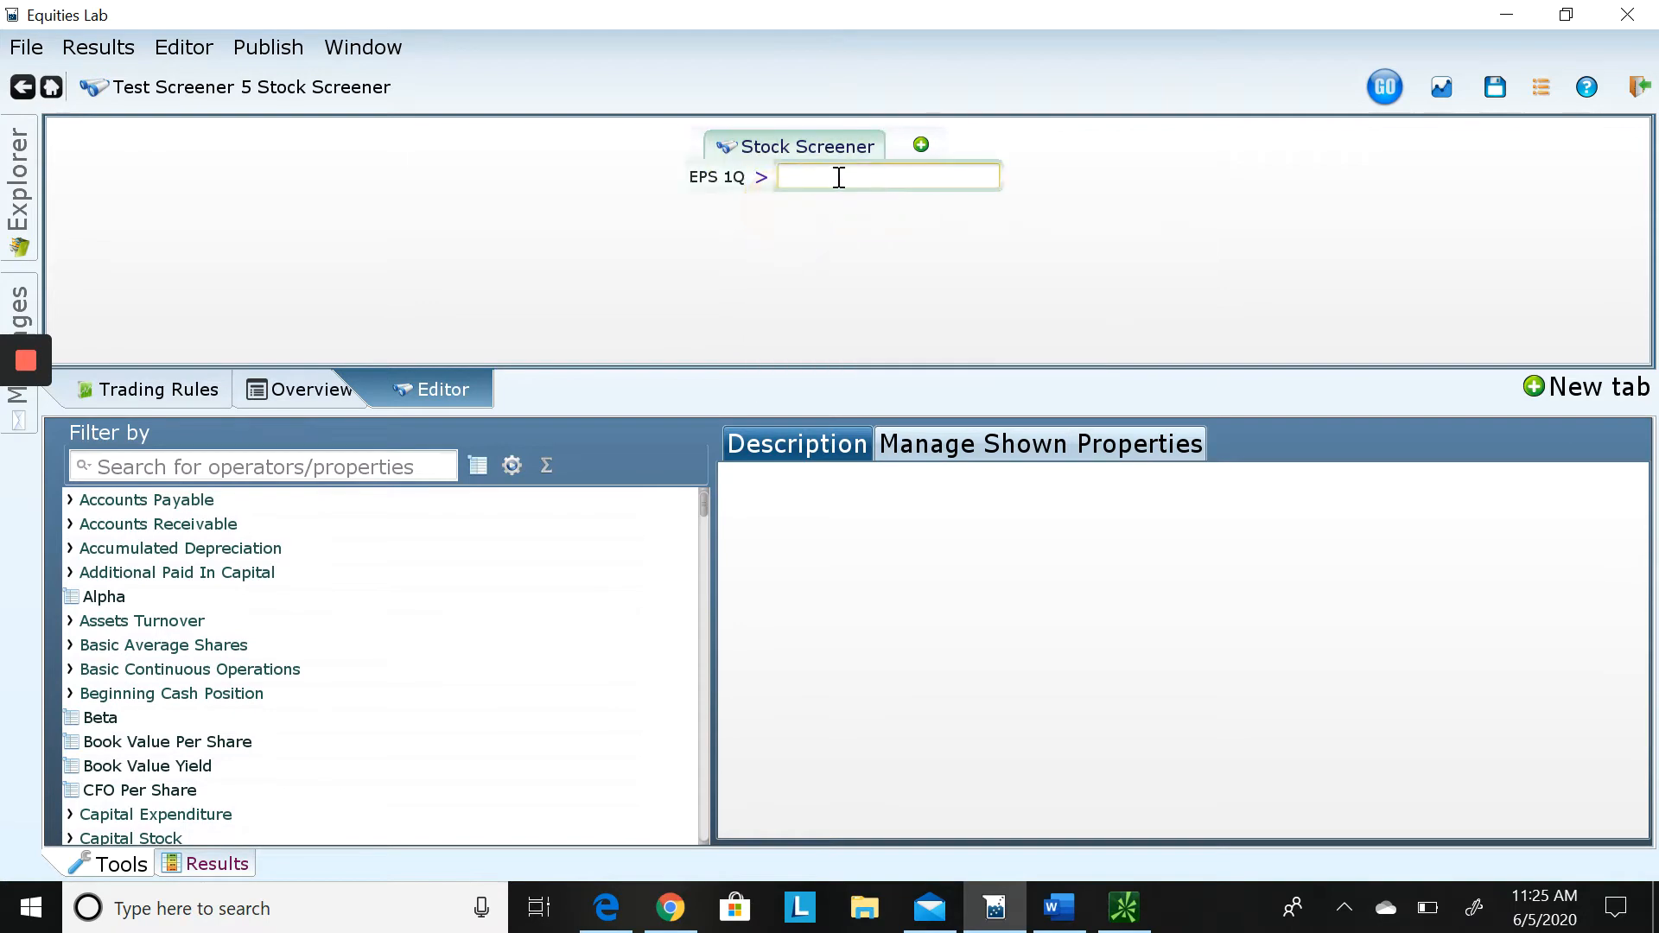
type("eps2q")
left_click(892, 195)
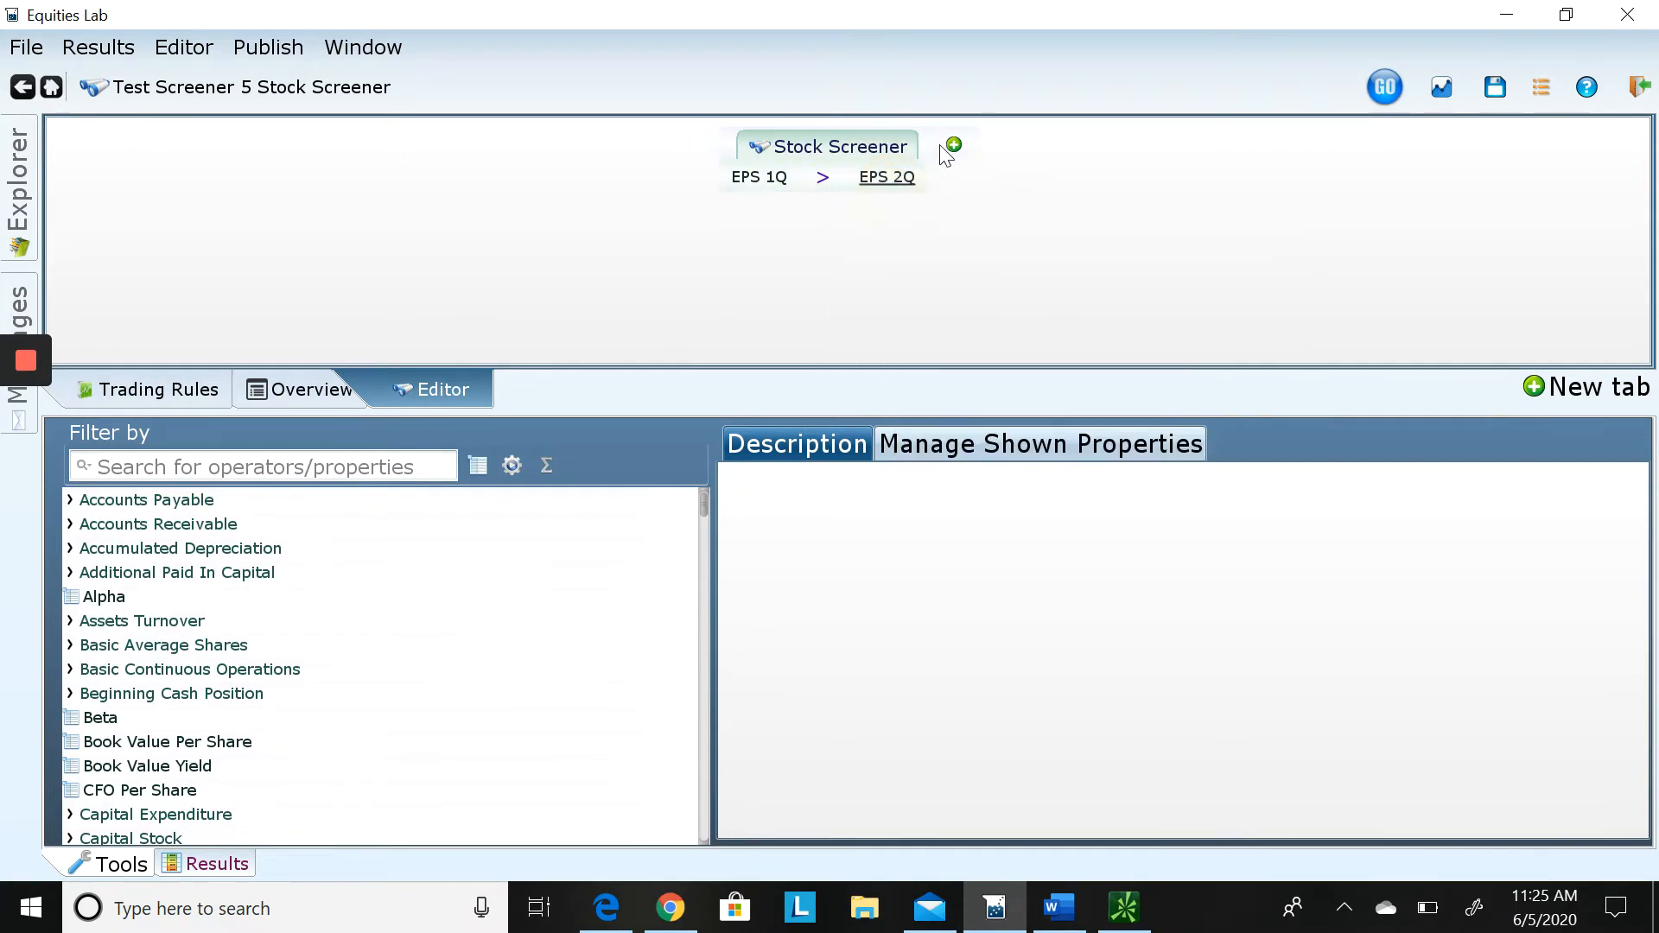
Add a second screener term requiring EPS 1Q > 2
left_click(953, 145)
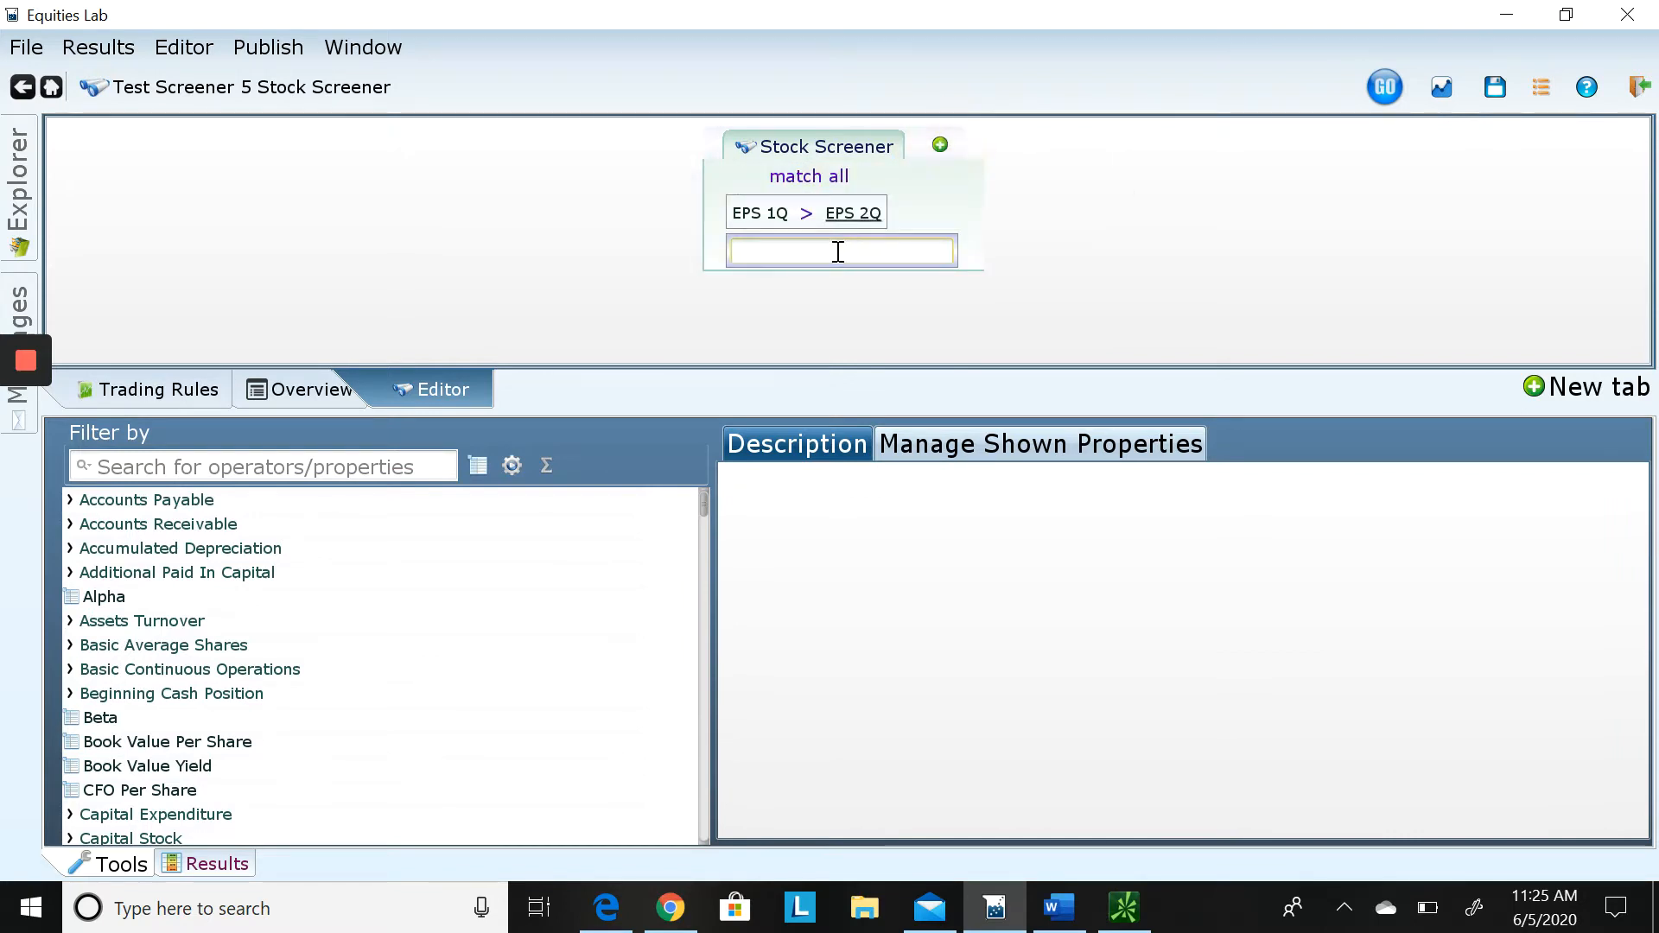
type("eps >")
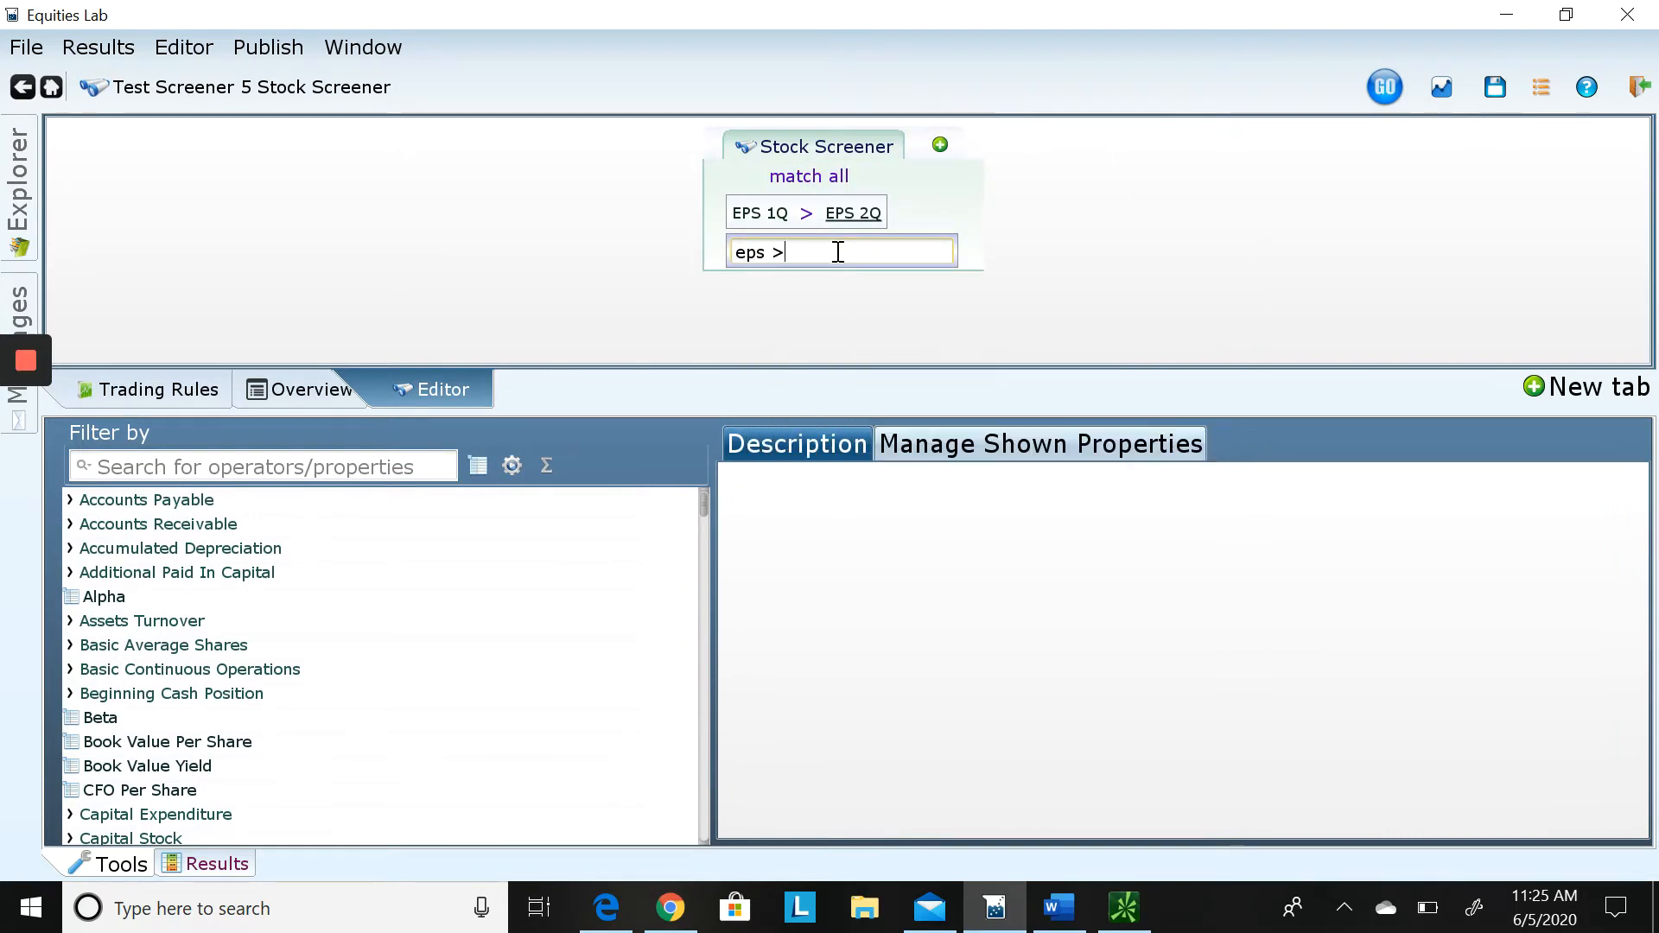
key("BackSpace")
key("BackSpace")
type("1q ")
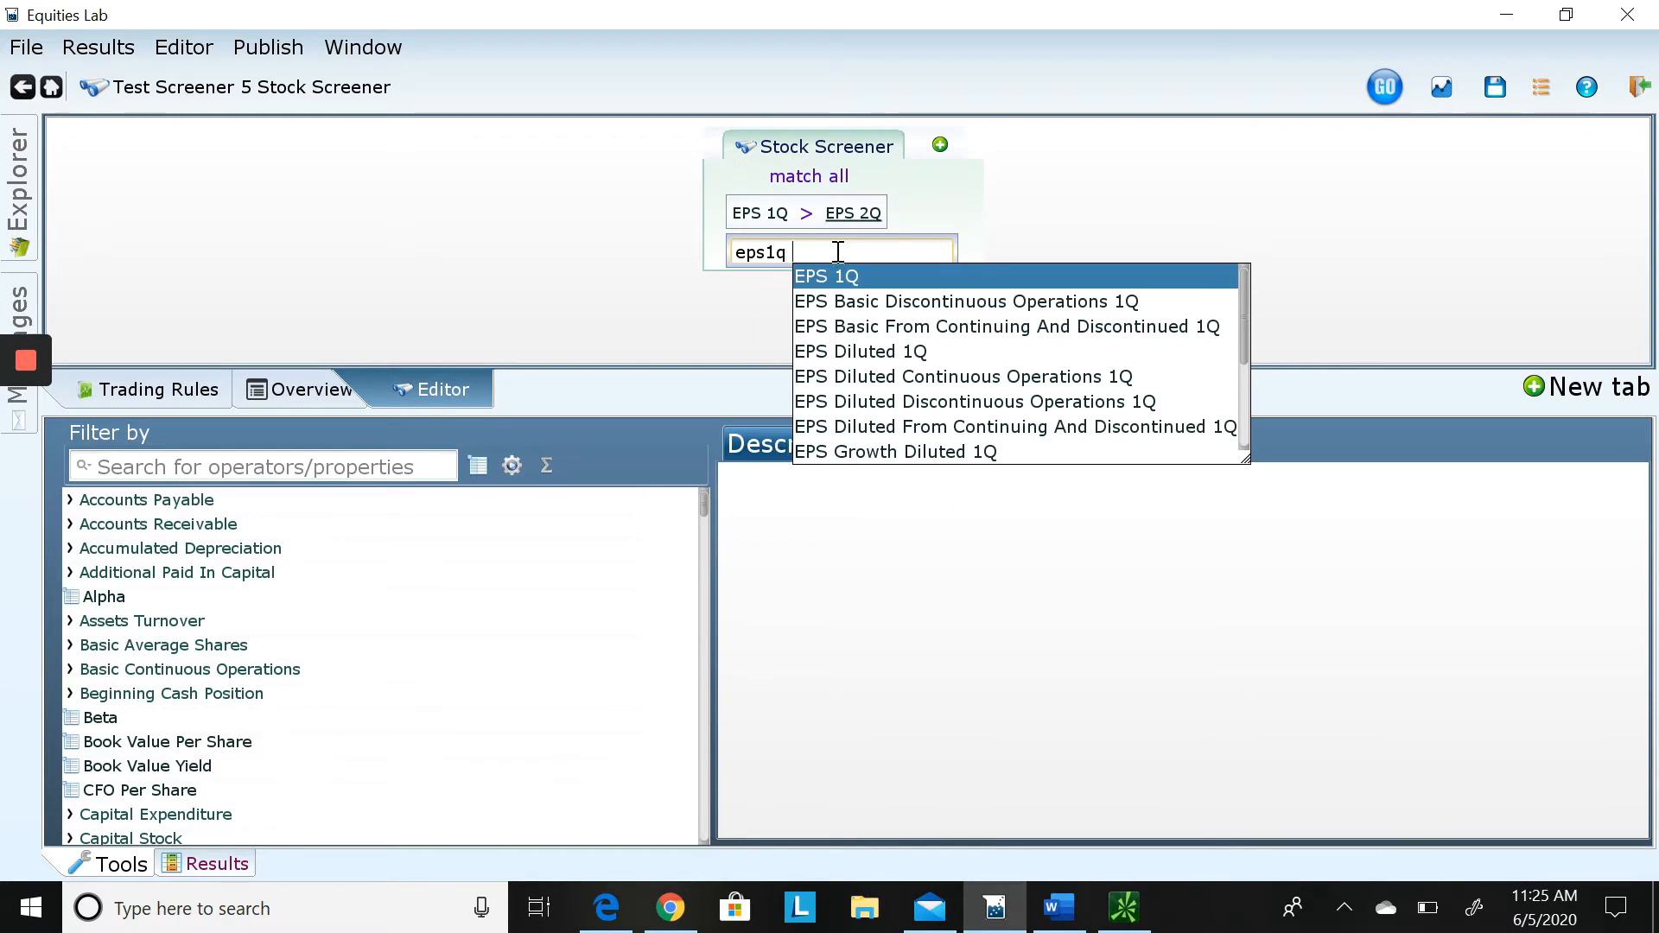
type(">")
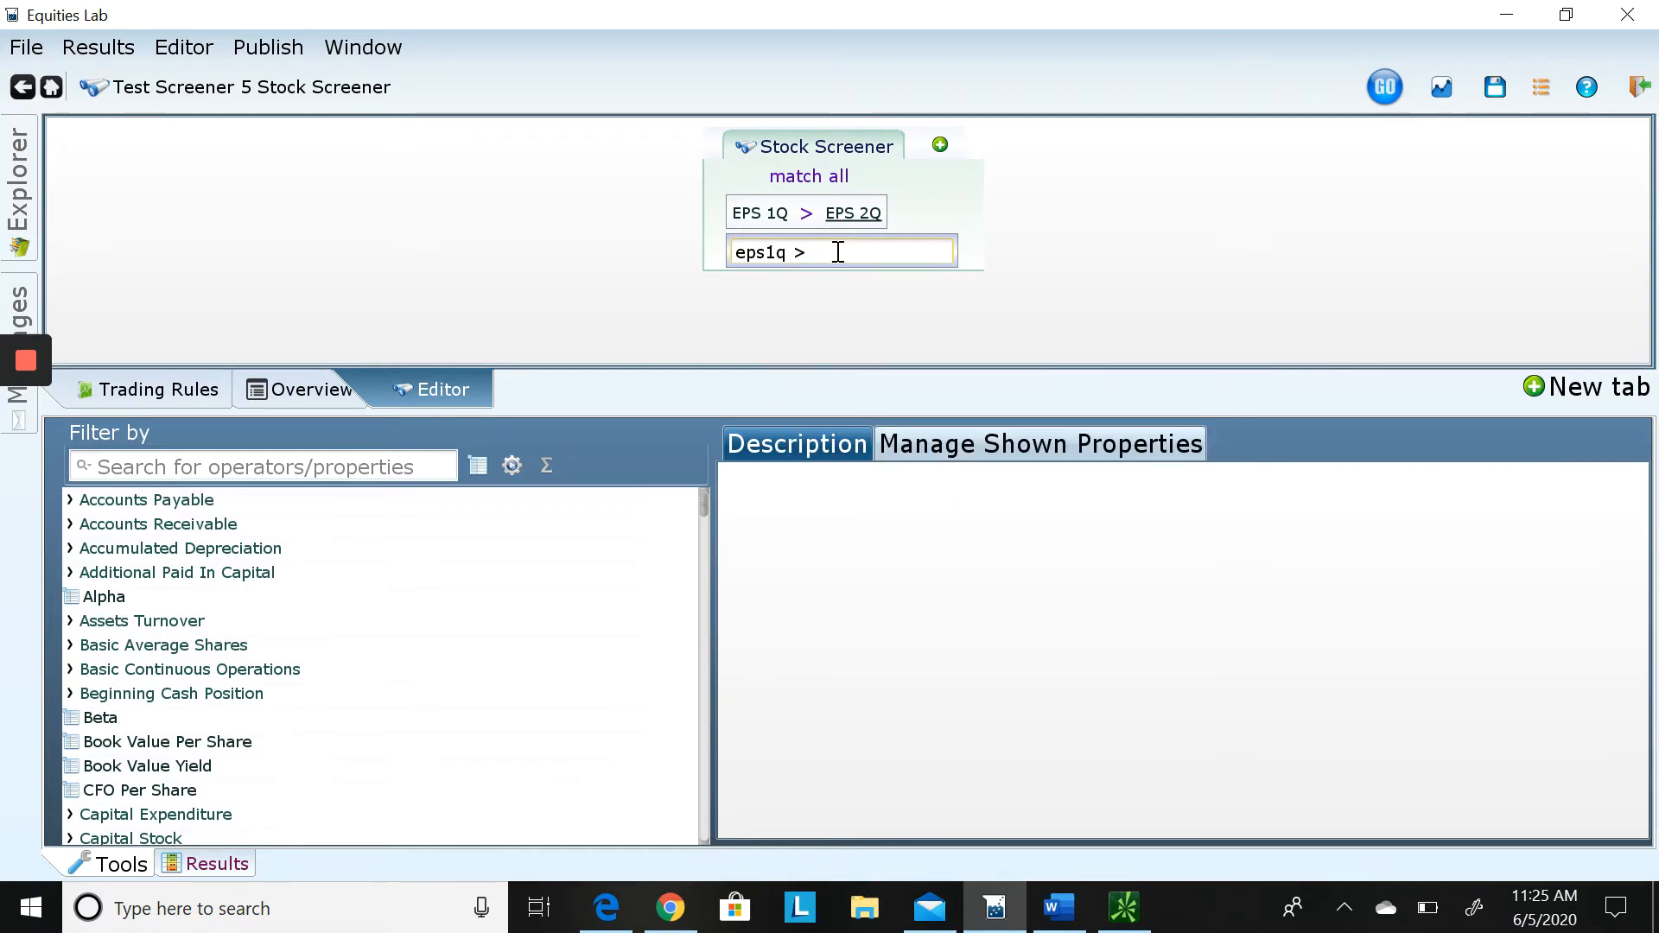
type("5")
key("BackSpace")
type("2")
left_click(1025, 200)
Add a third term, Current Ratio 1Q > 1, run the screener and dismiss the results overview
left_click(959, 140)
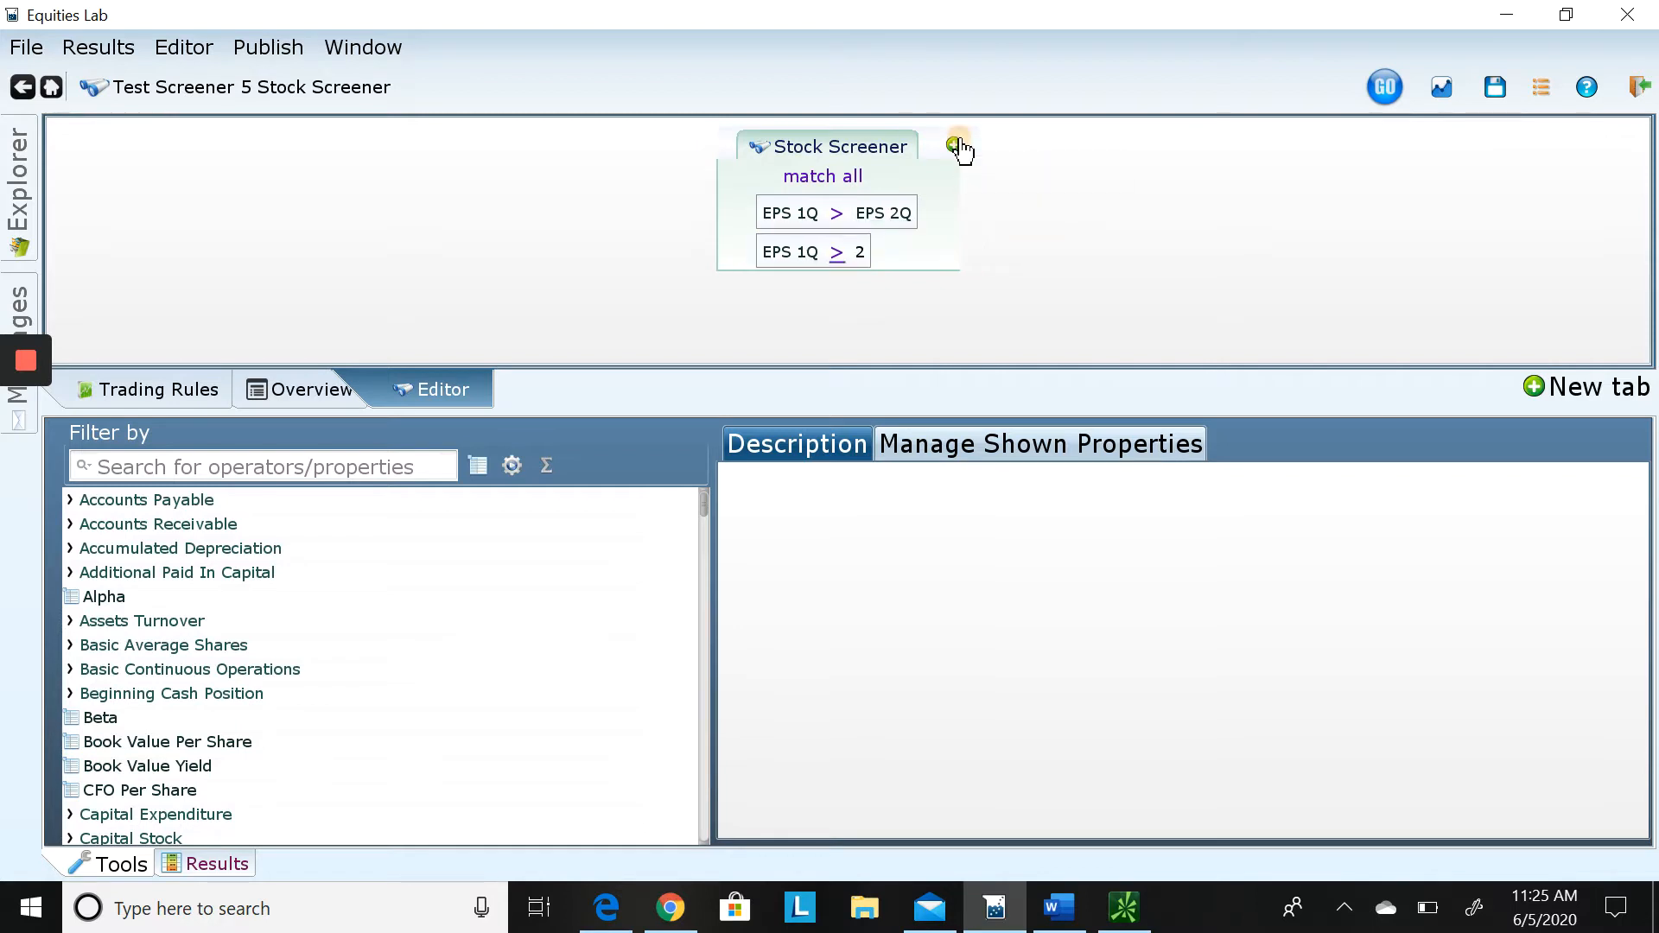
type("current ra")
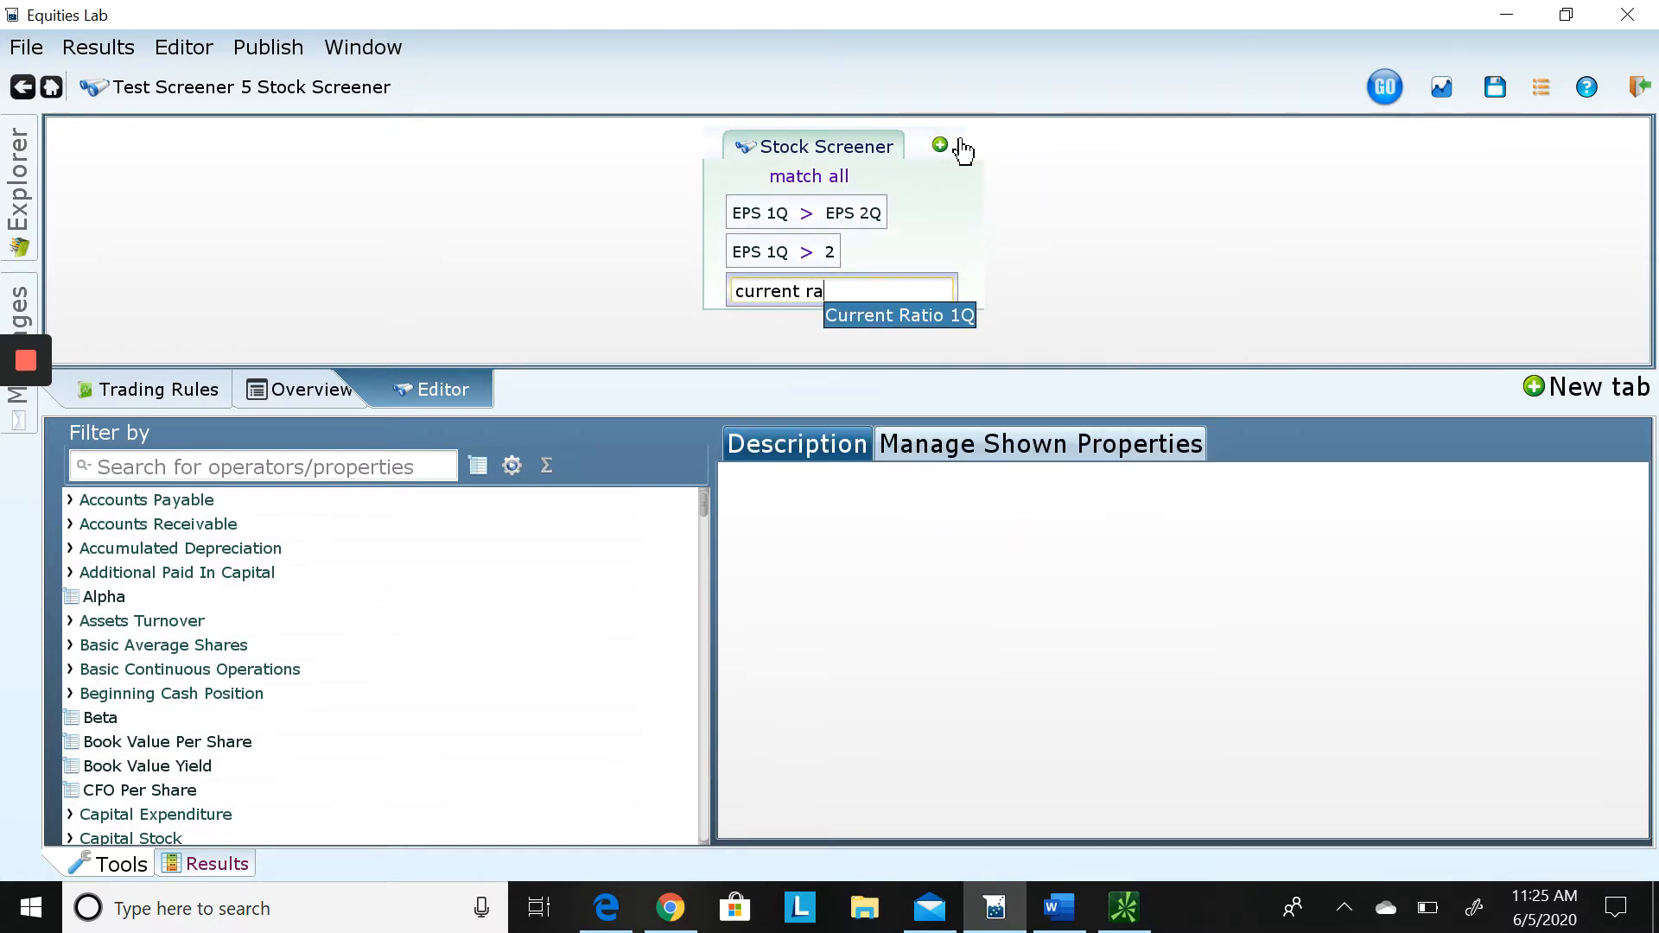
key("Return")
type("1")
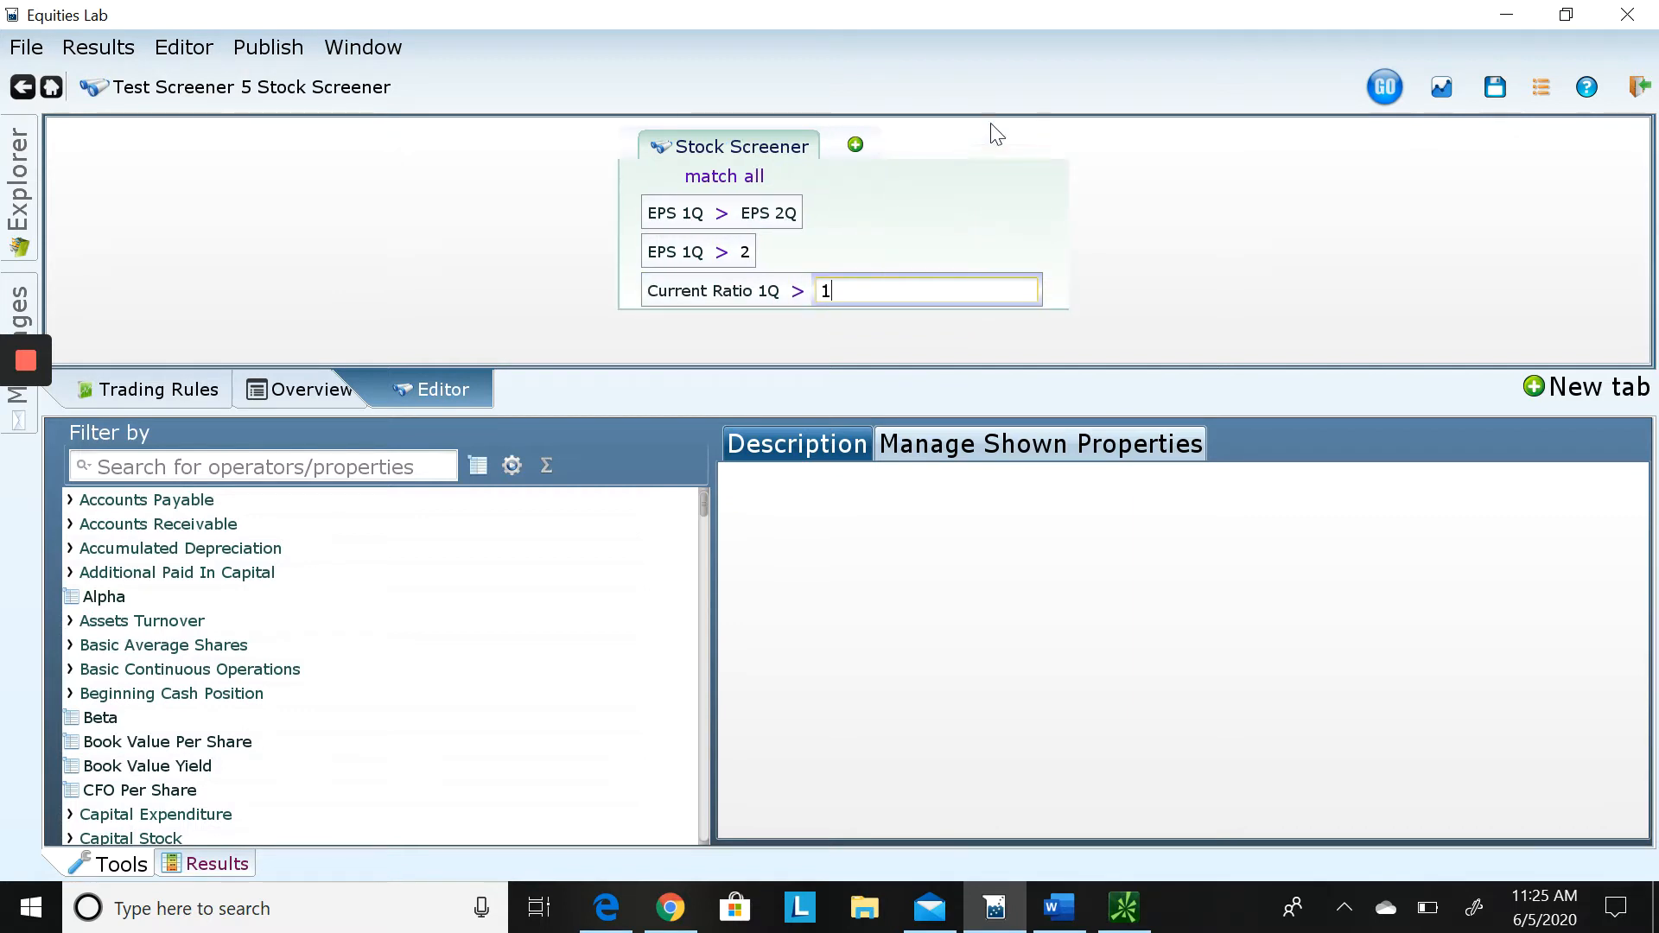
left_click(1384, 86)
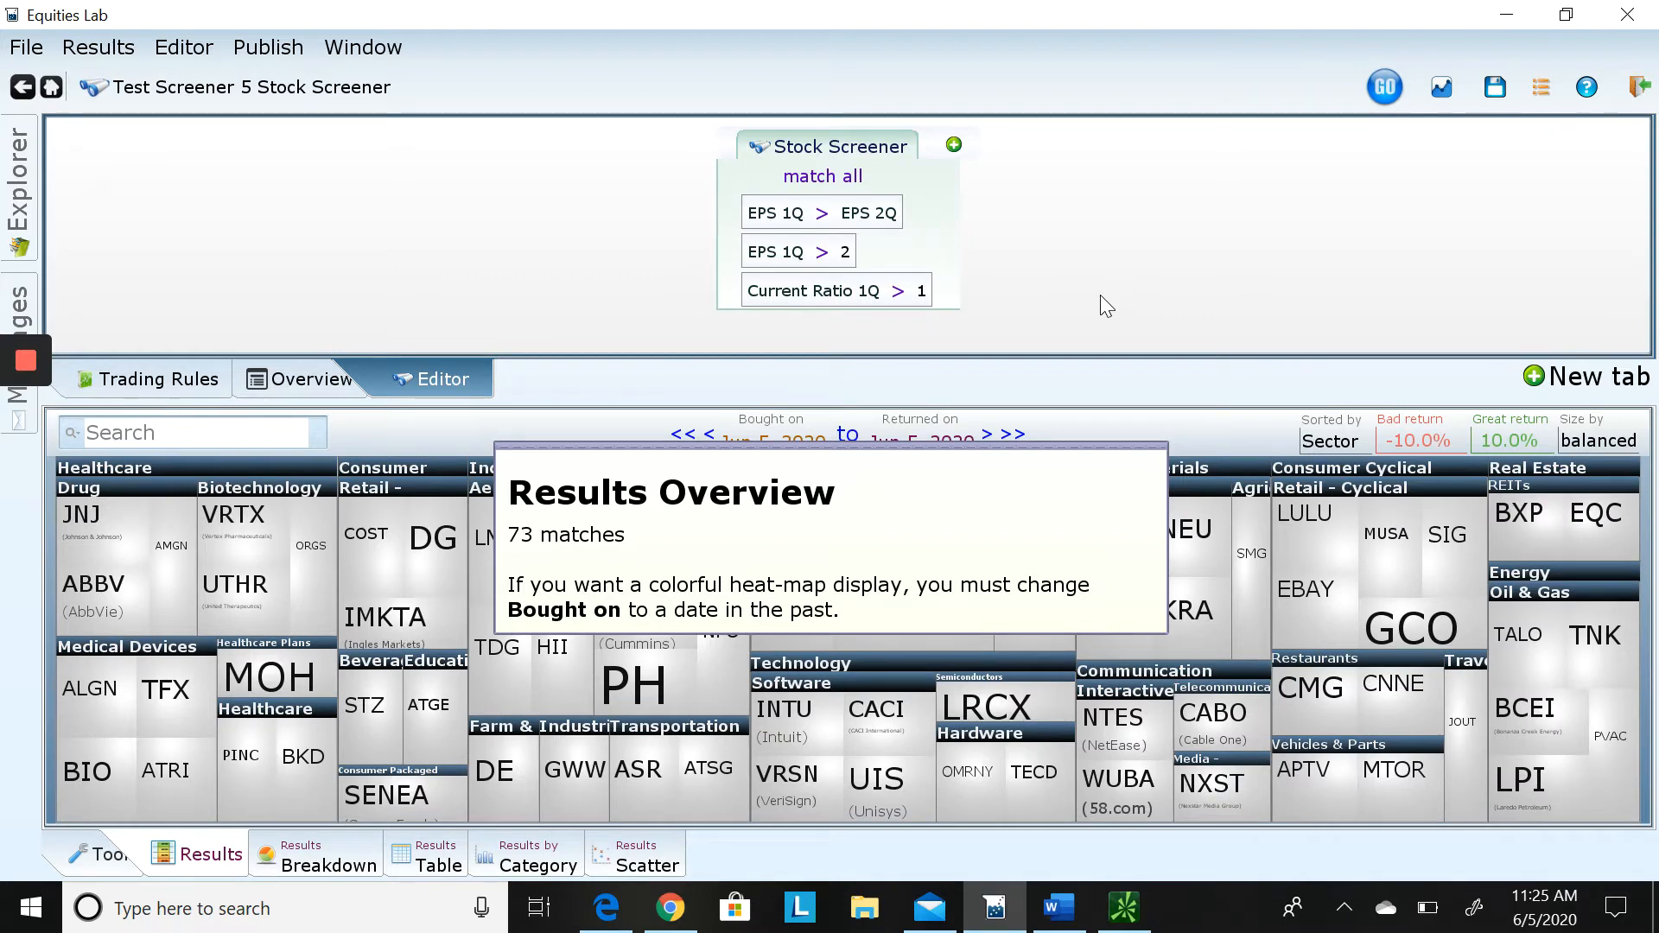
left_click(1101, 294)
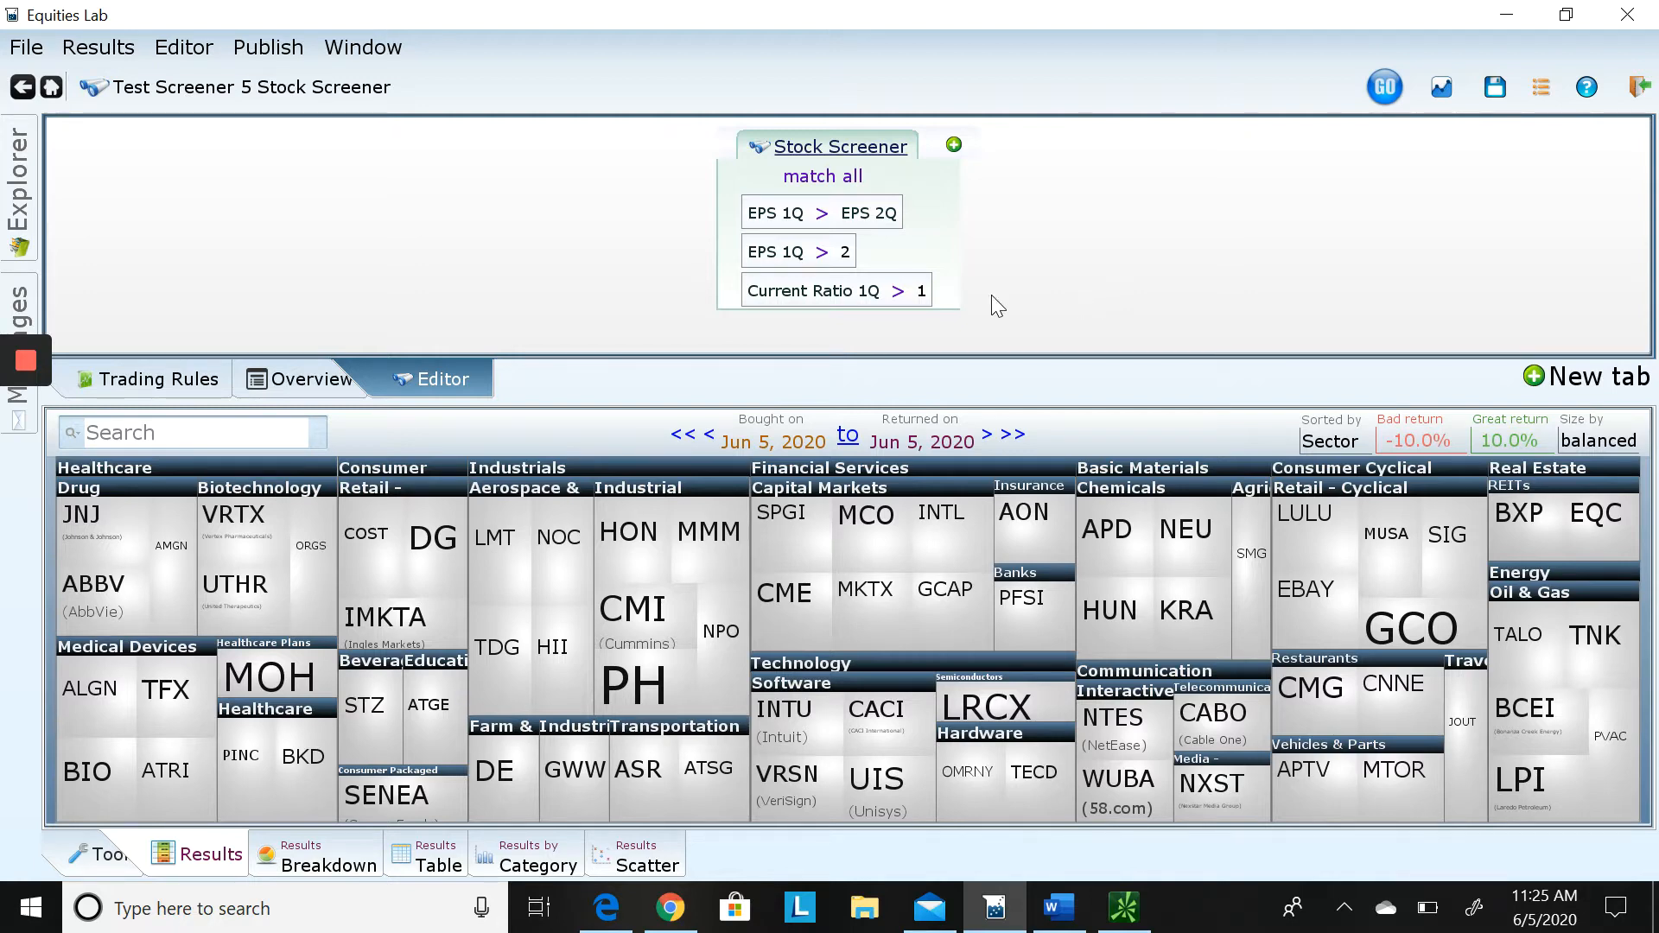
Set the maximum holdings to 25 in the trading rules
left_click(166, 383)
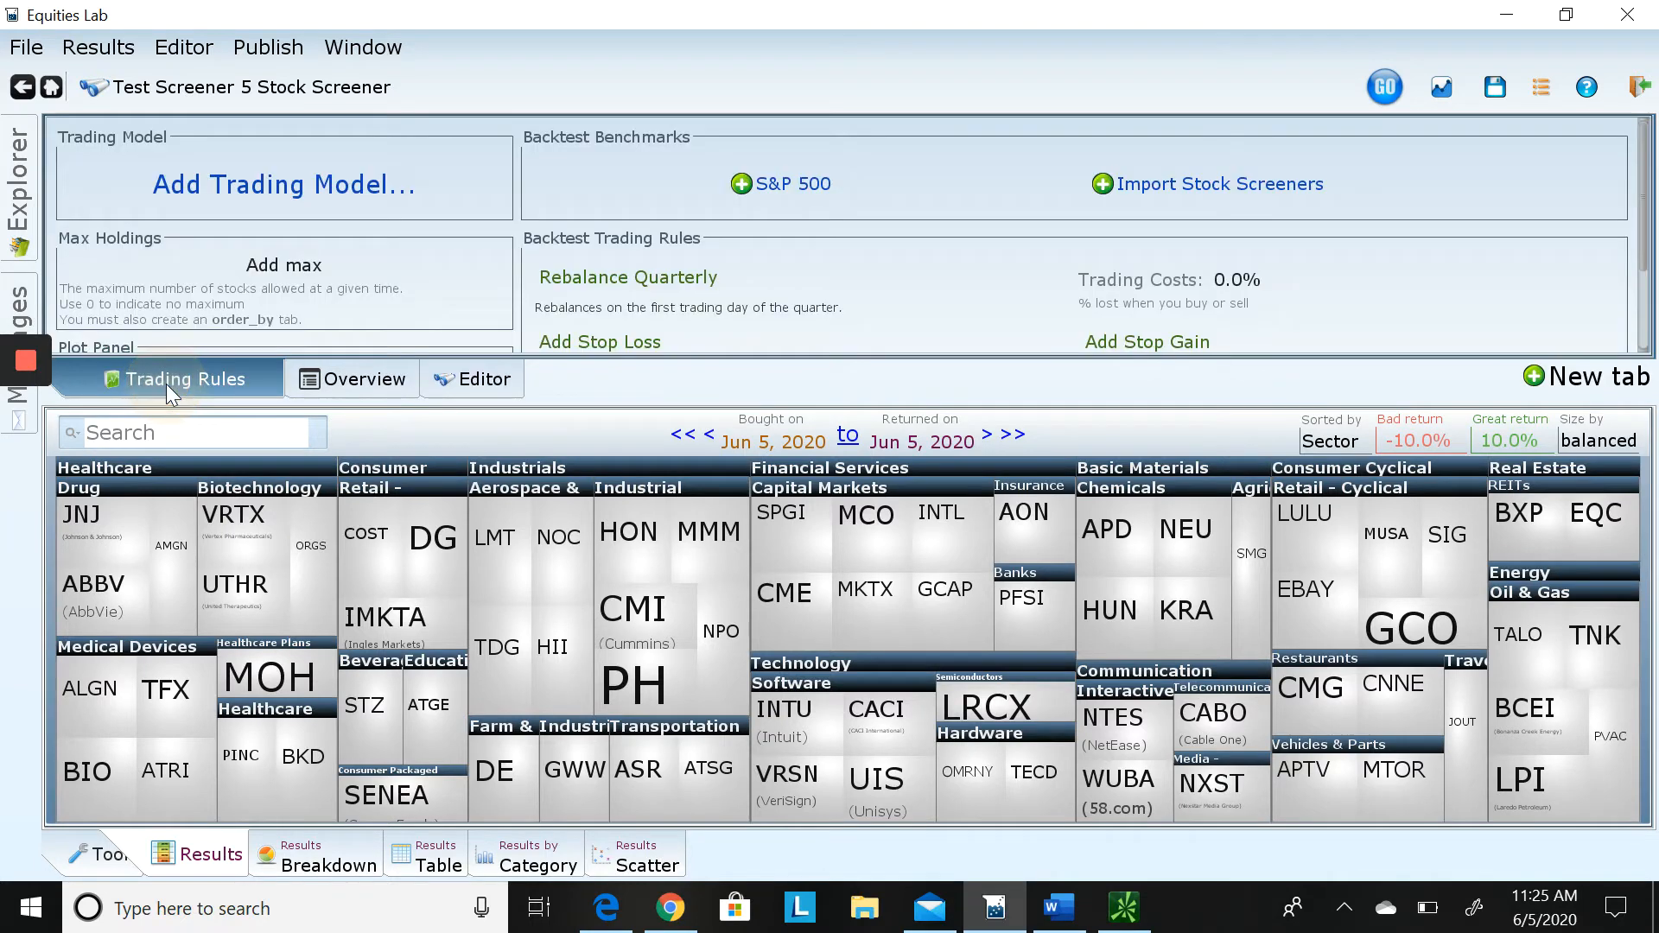
left_click(299, 266)
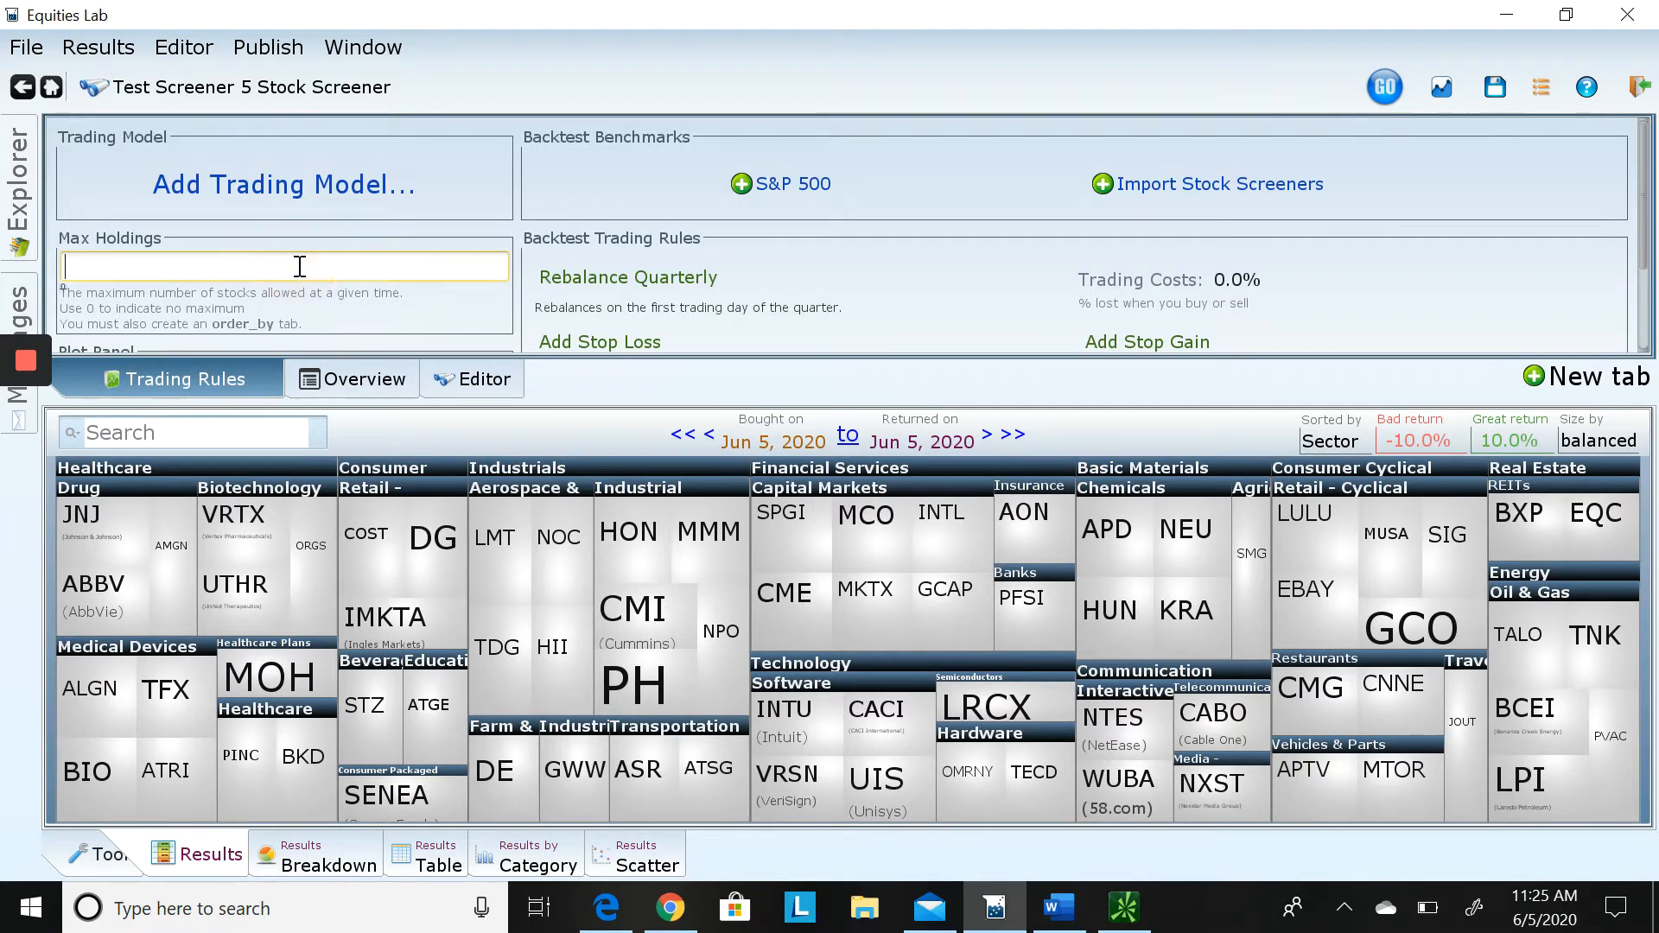
type("25")
key("Return")
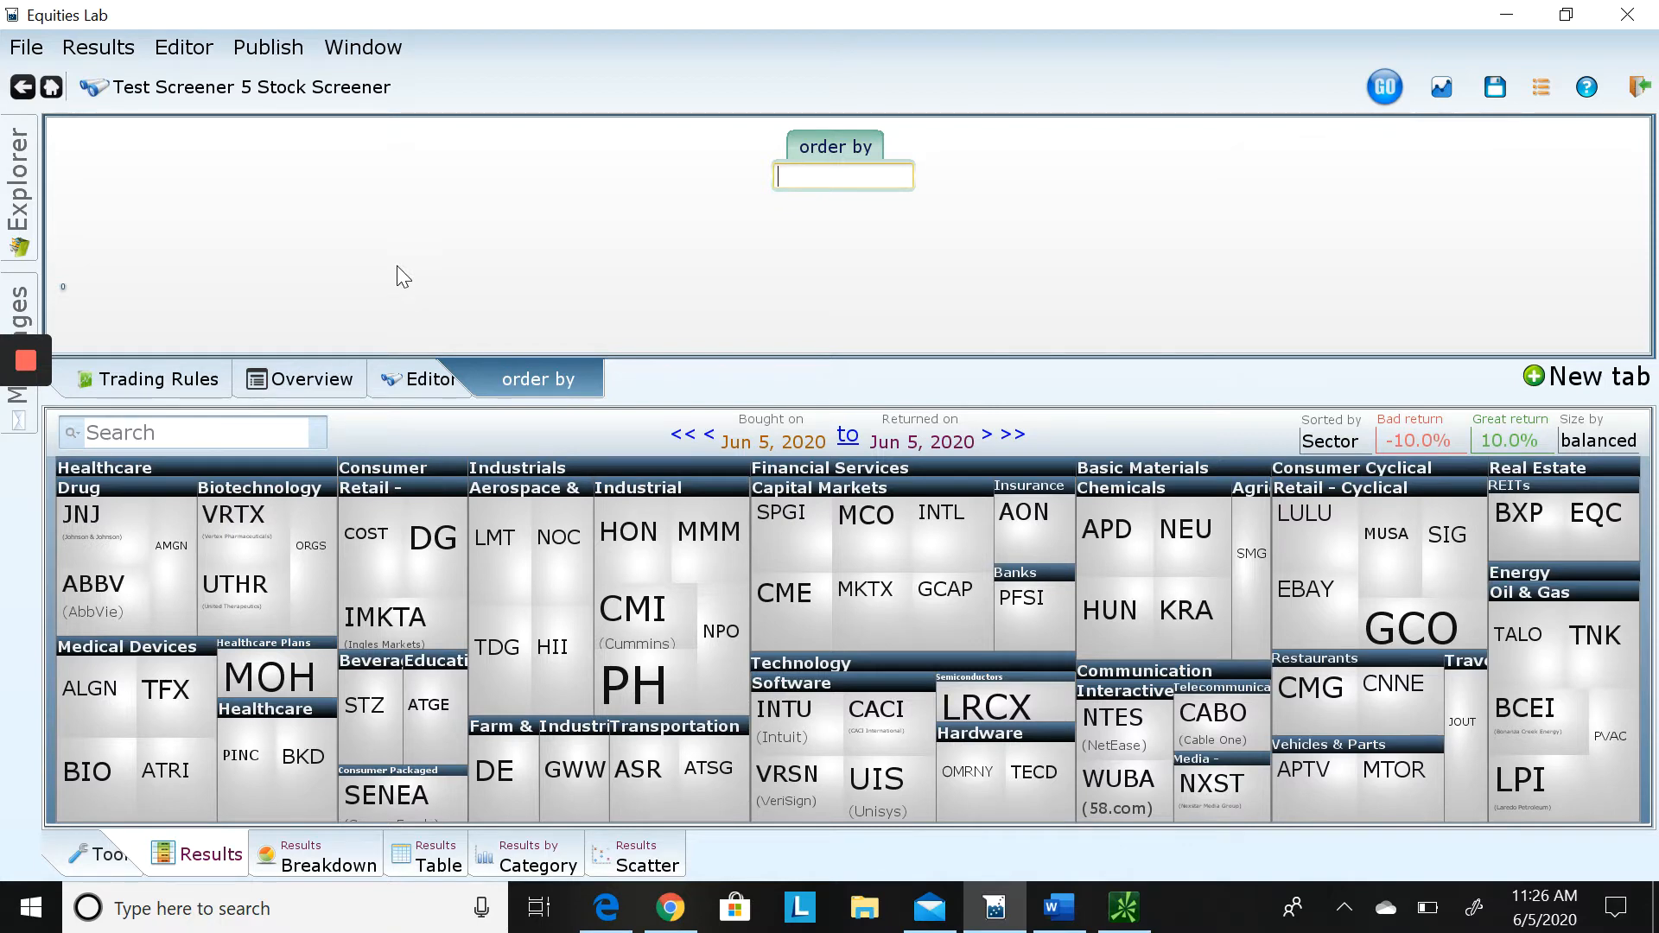
type("market")
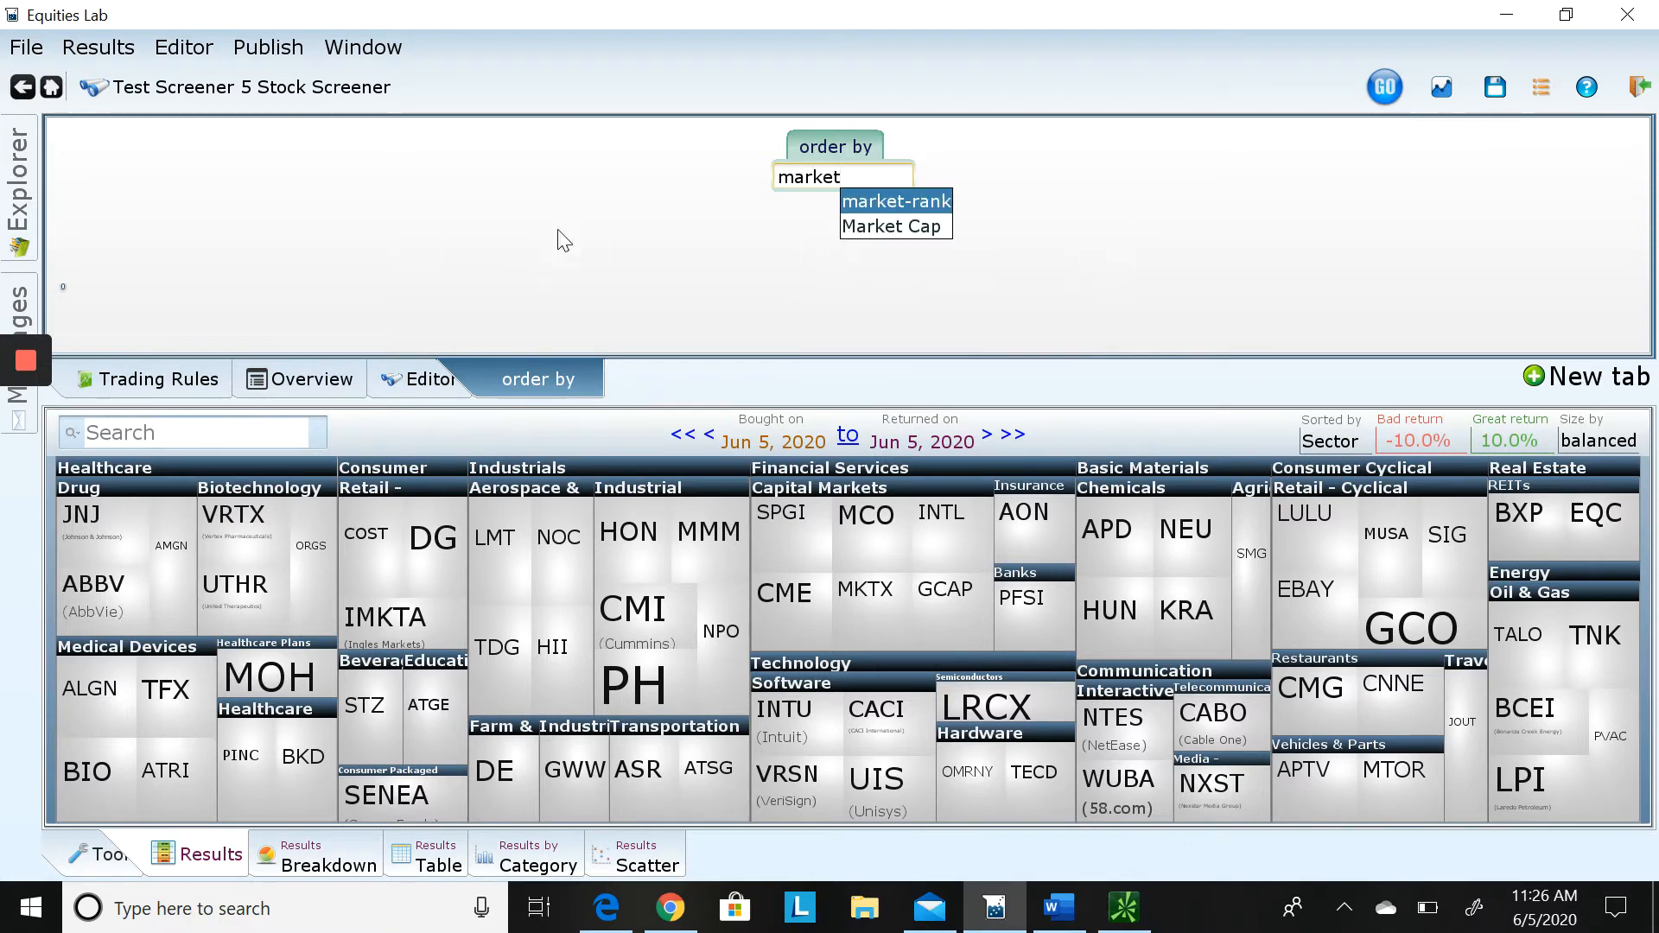
left_click(896, 211)
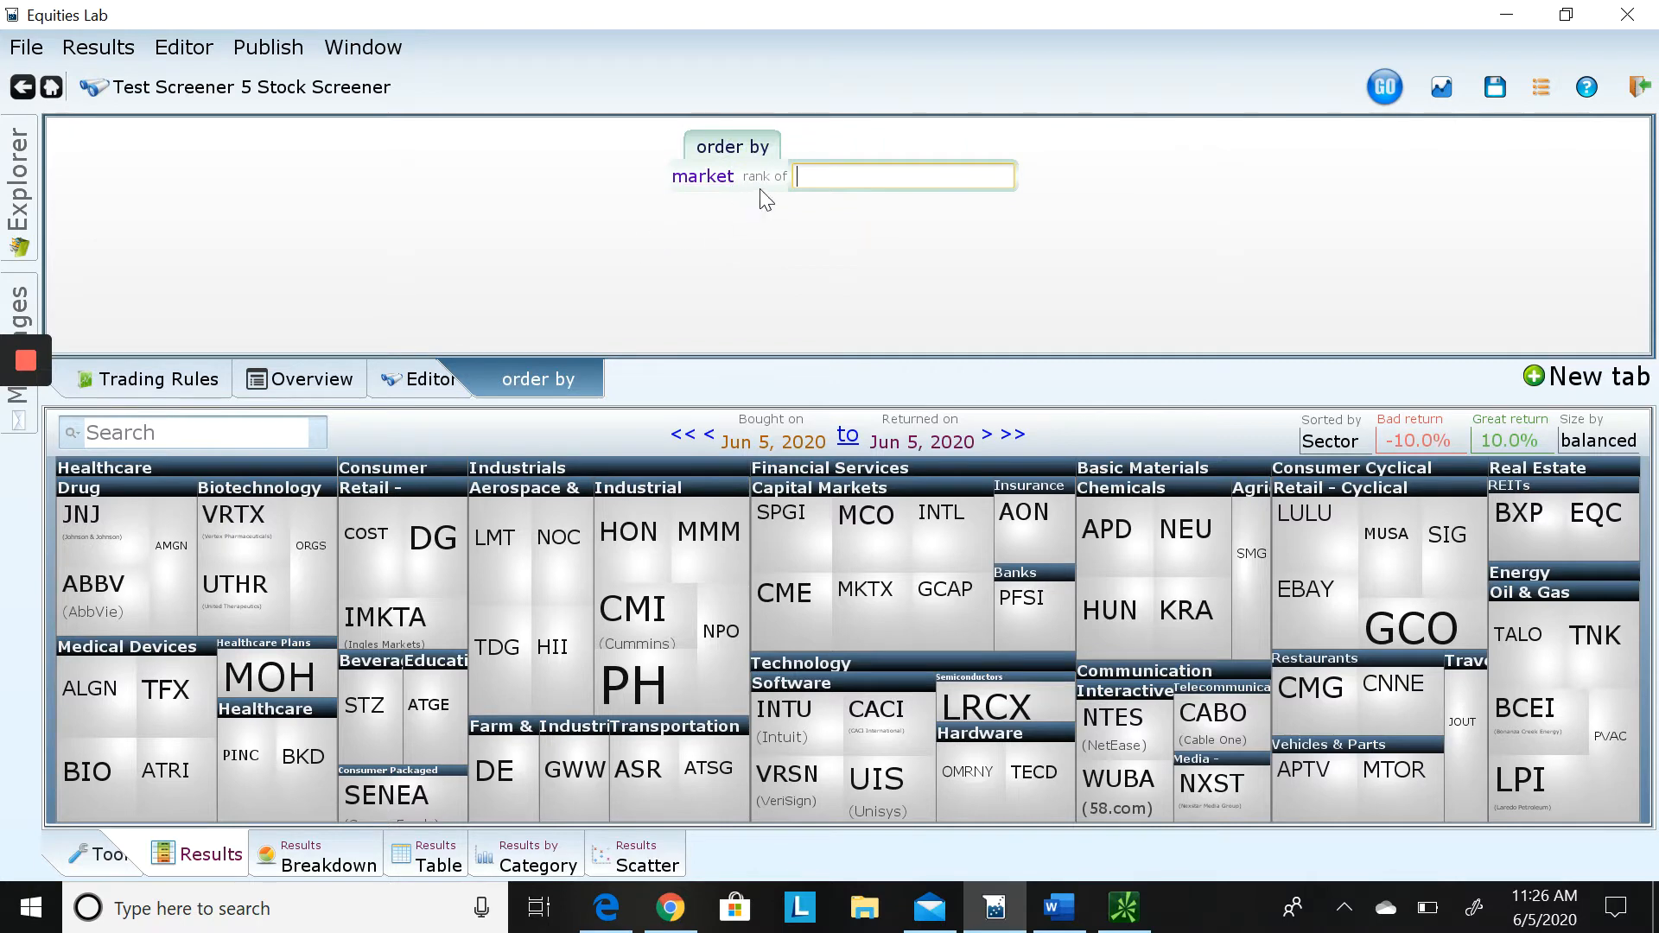
left_click(705, 184)
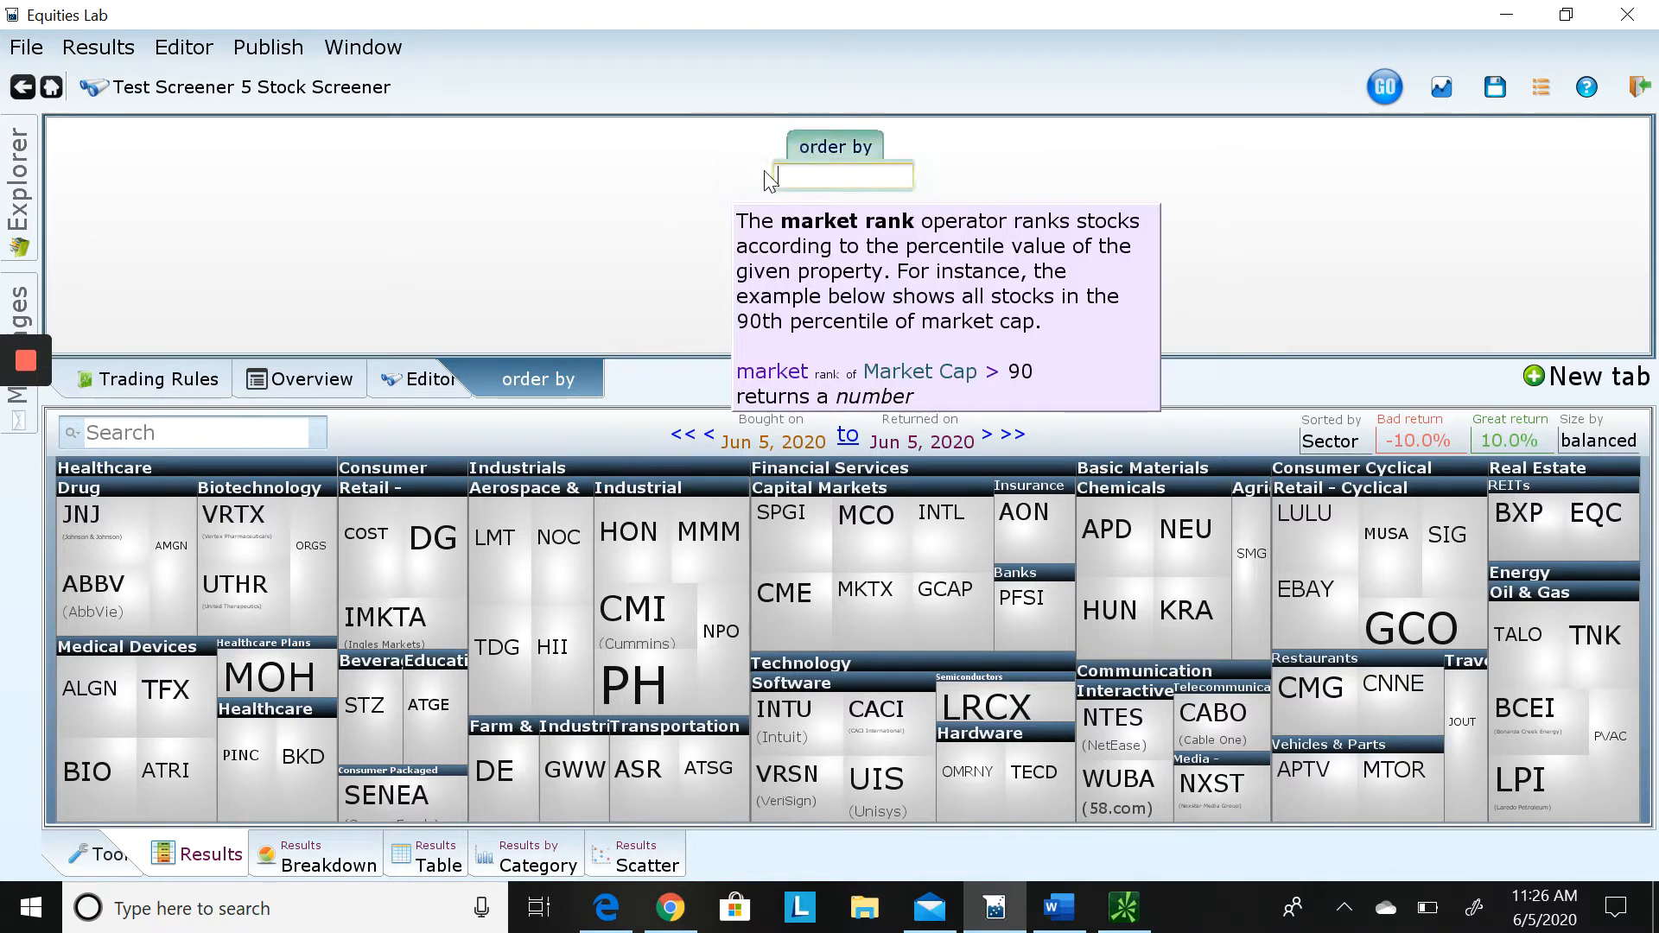
Order the holdings by Market Cap and rerun the screener, dismissing the results overview
type("market cap")
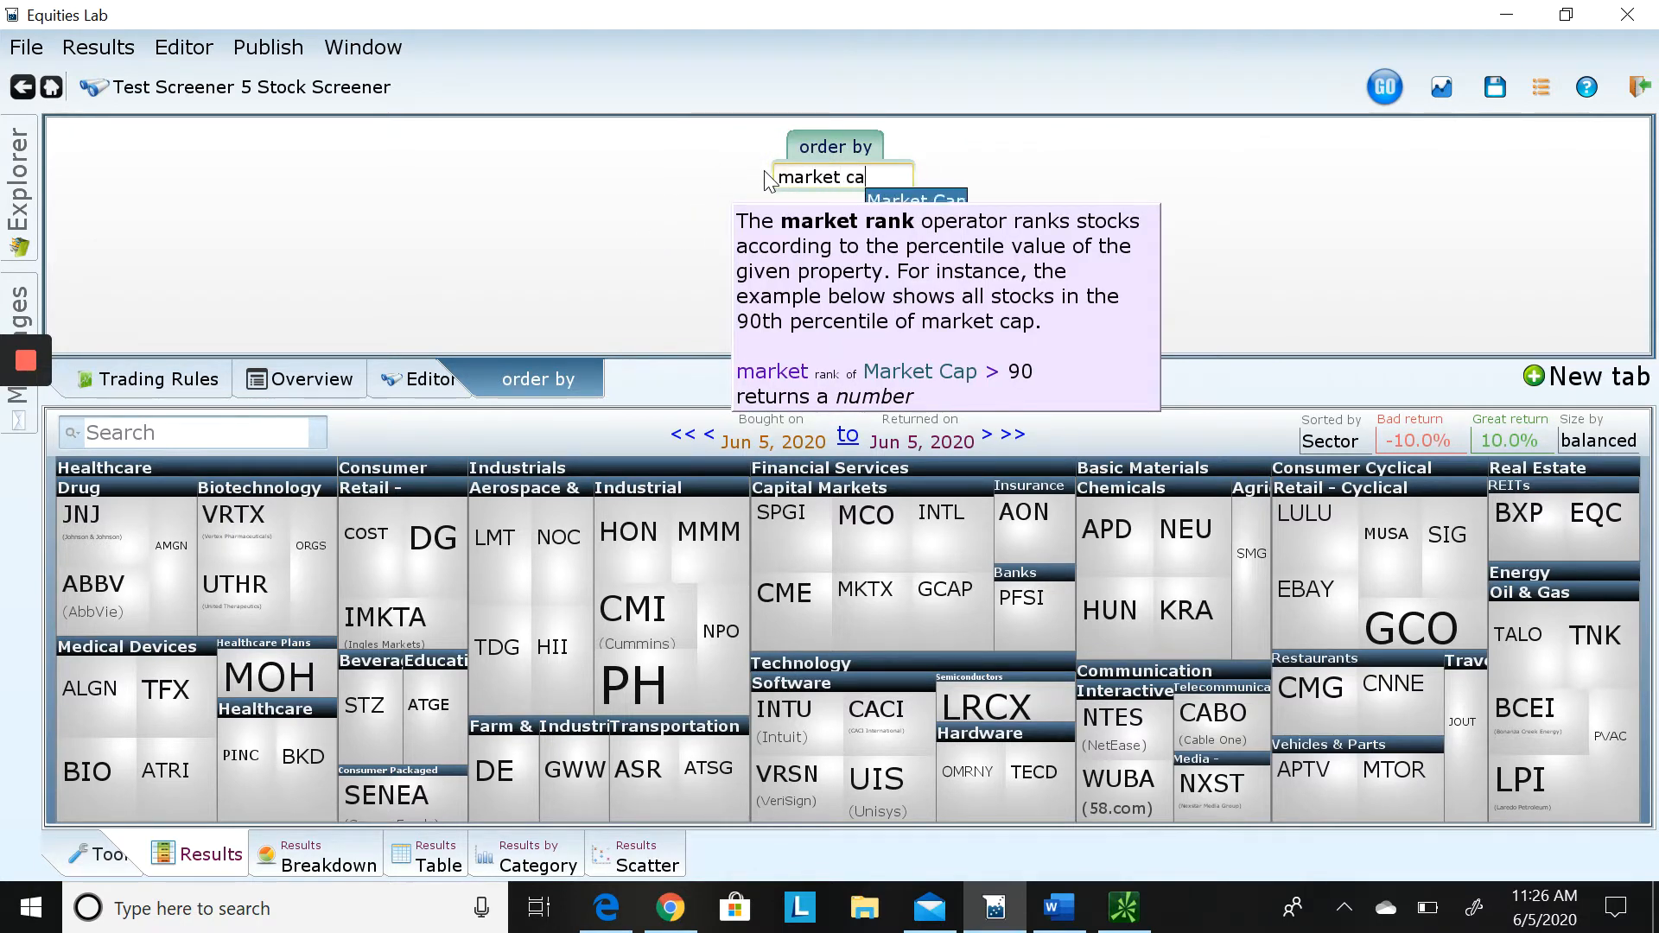
key("Return")
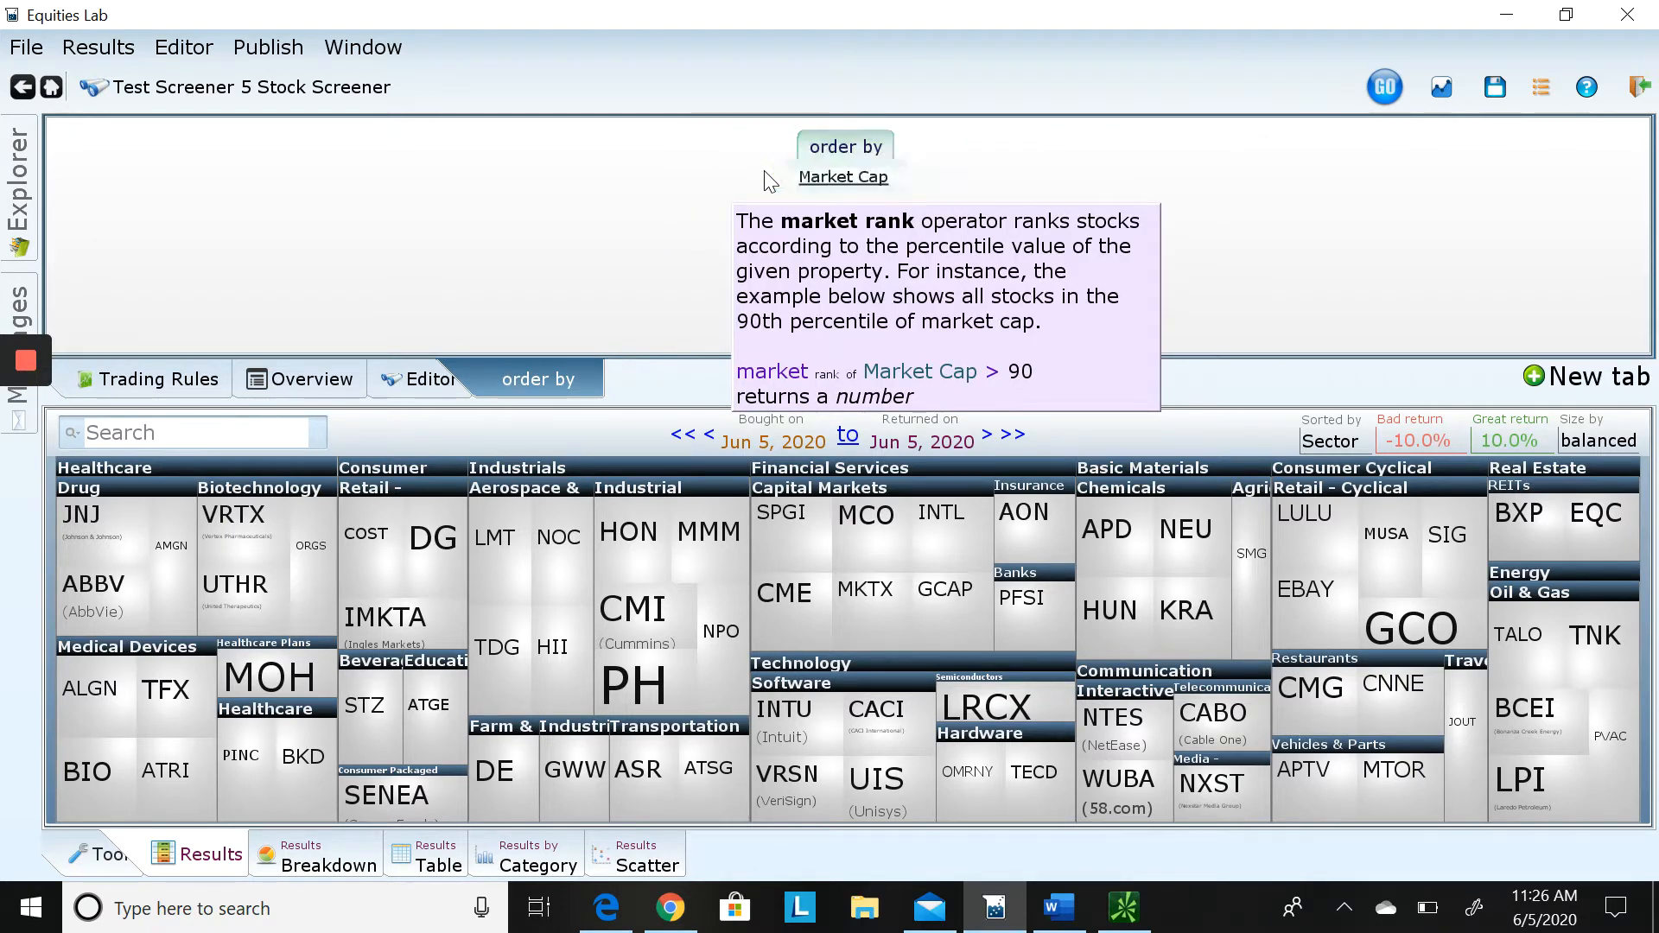
left_click(1383, 87)
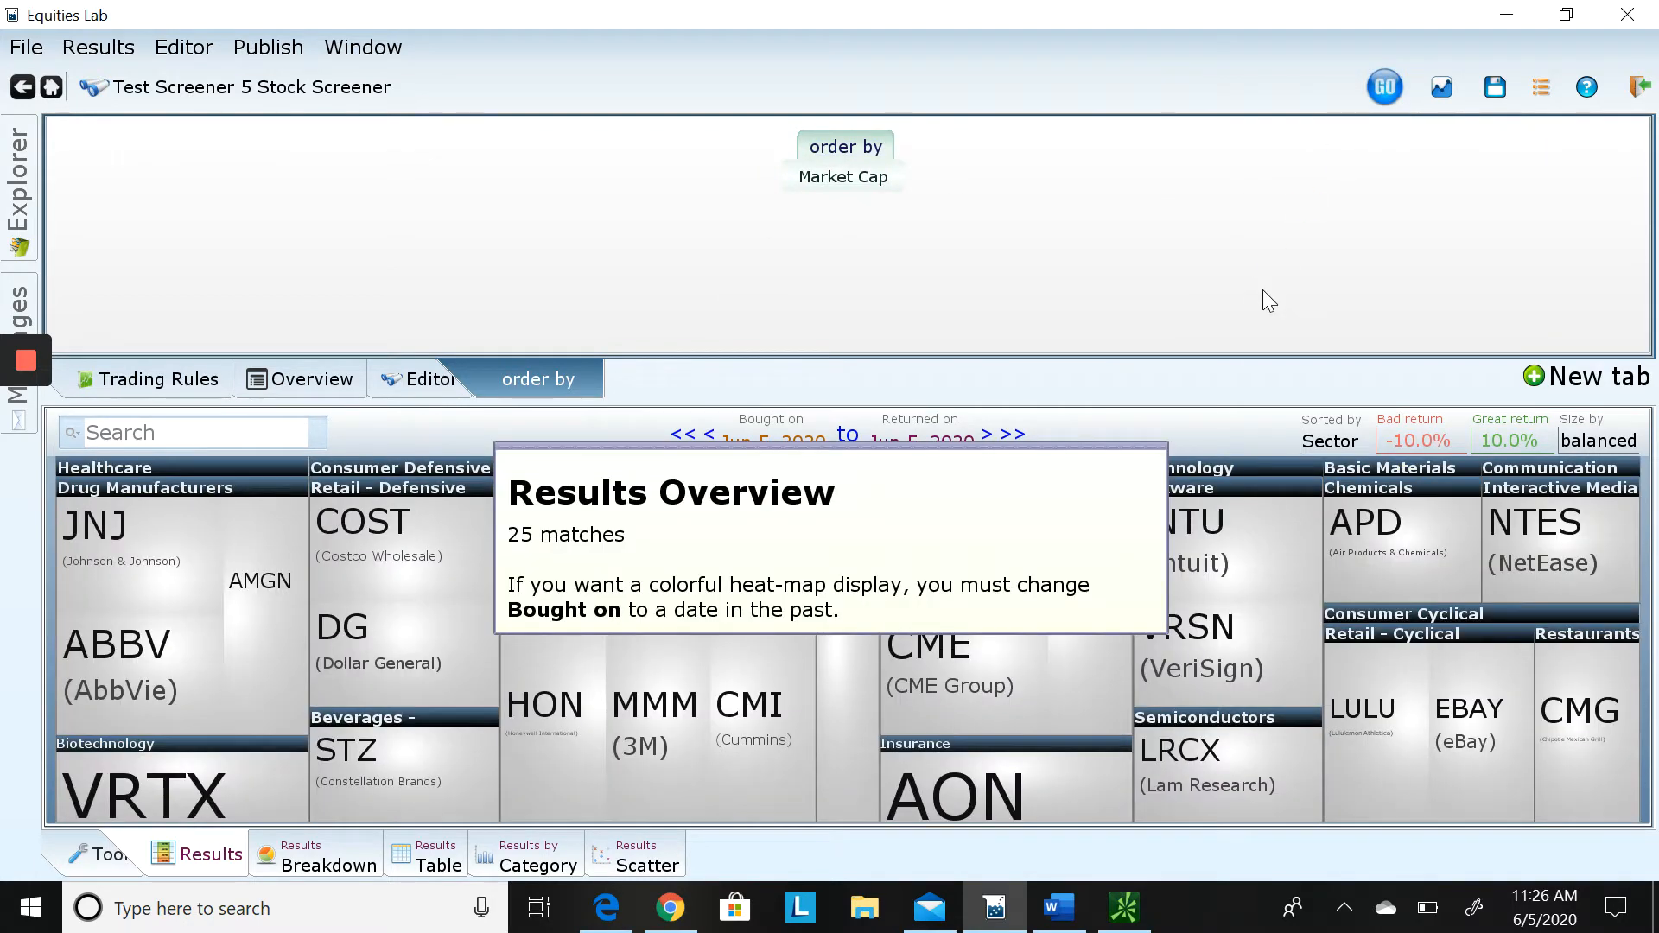
left_click(1262, 291)
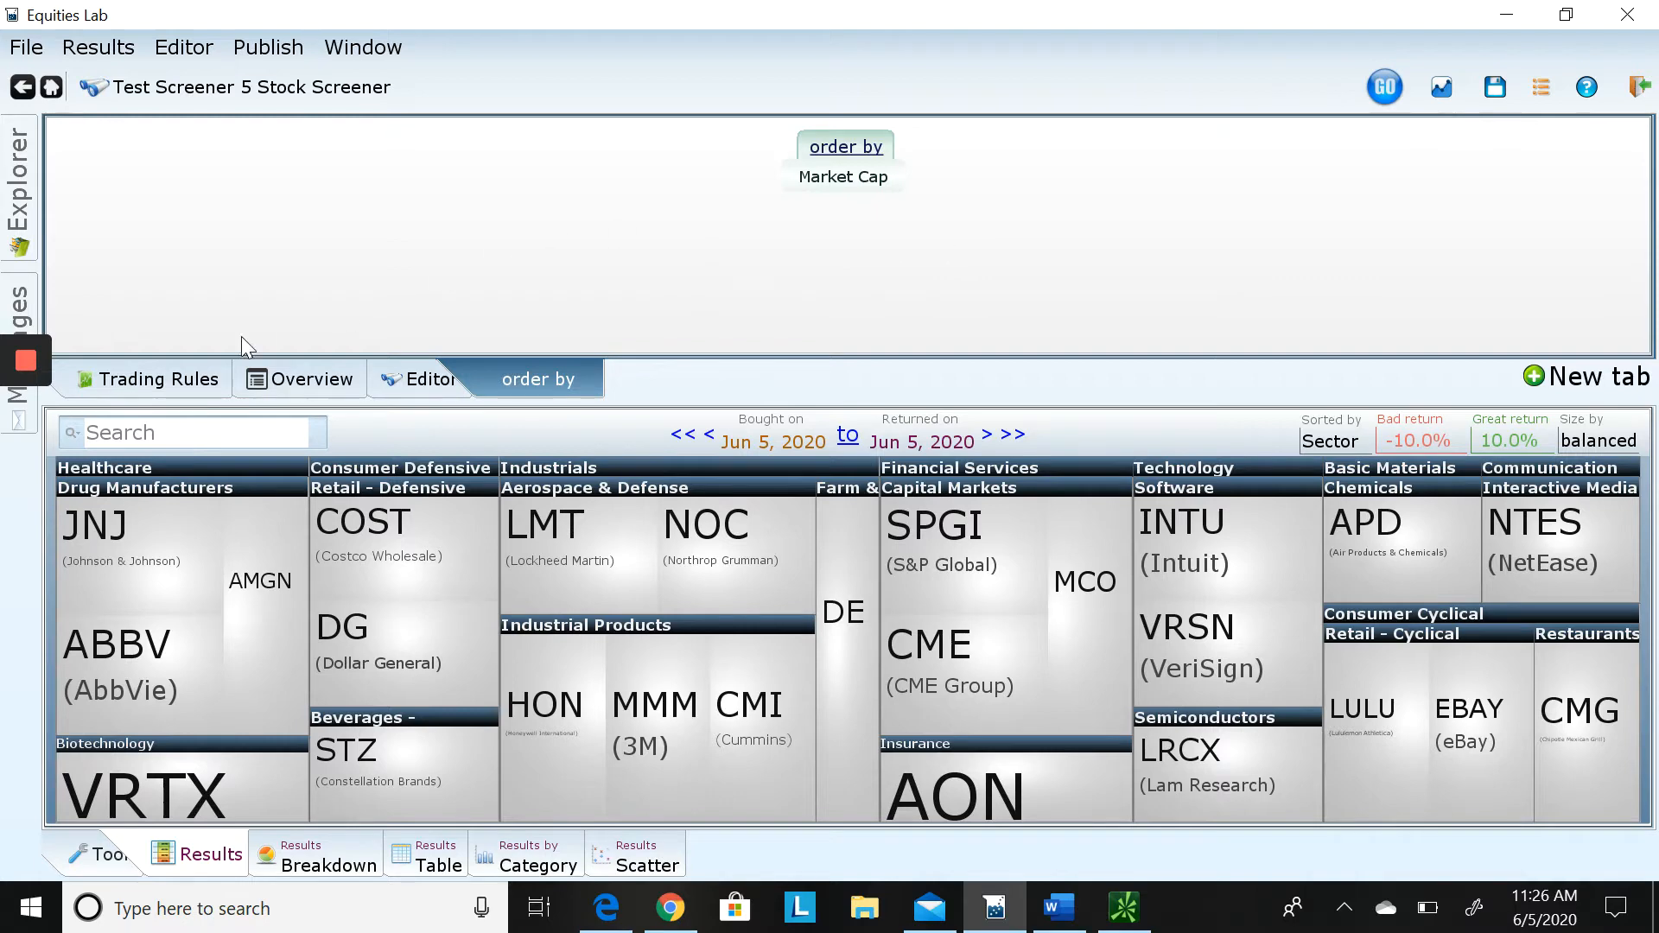
Try a custom rebalance in place of the quarterly trading rule and remove its empty formula
left_click(208, 384)
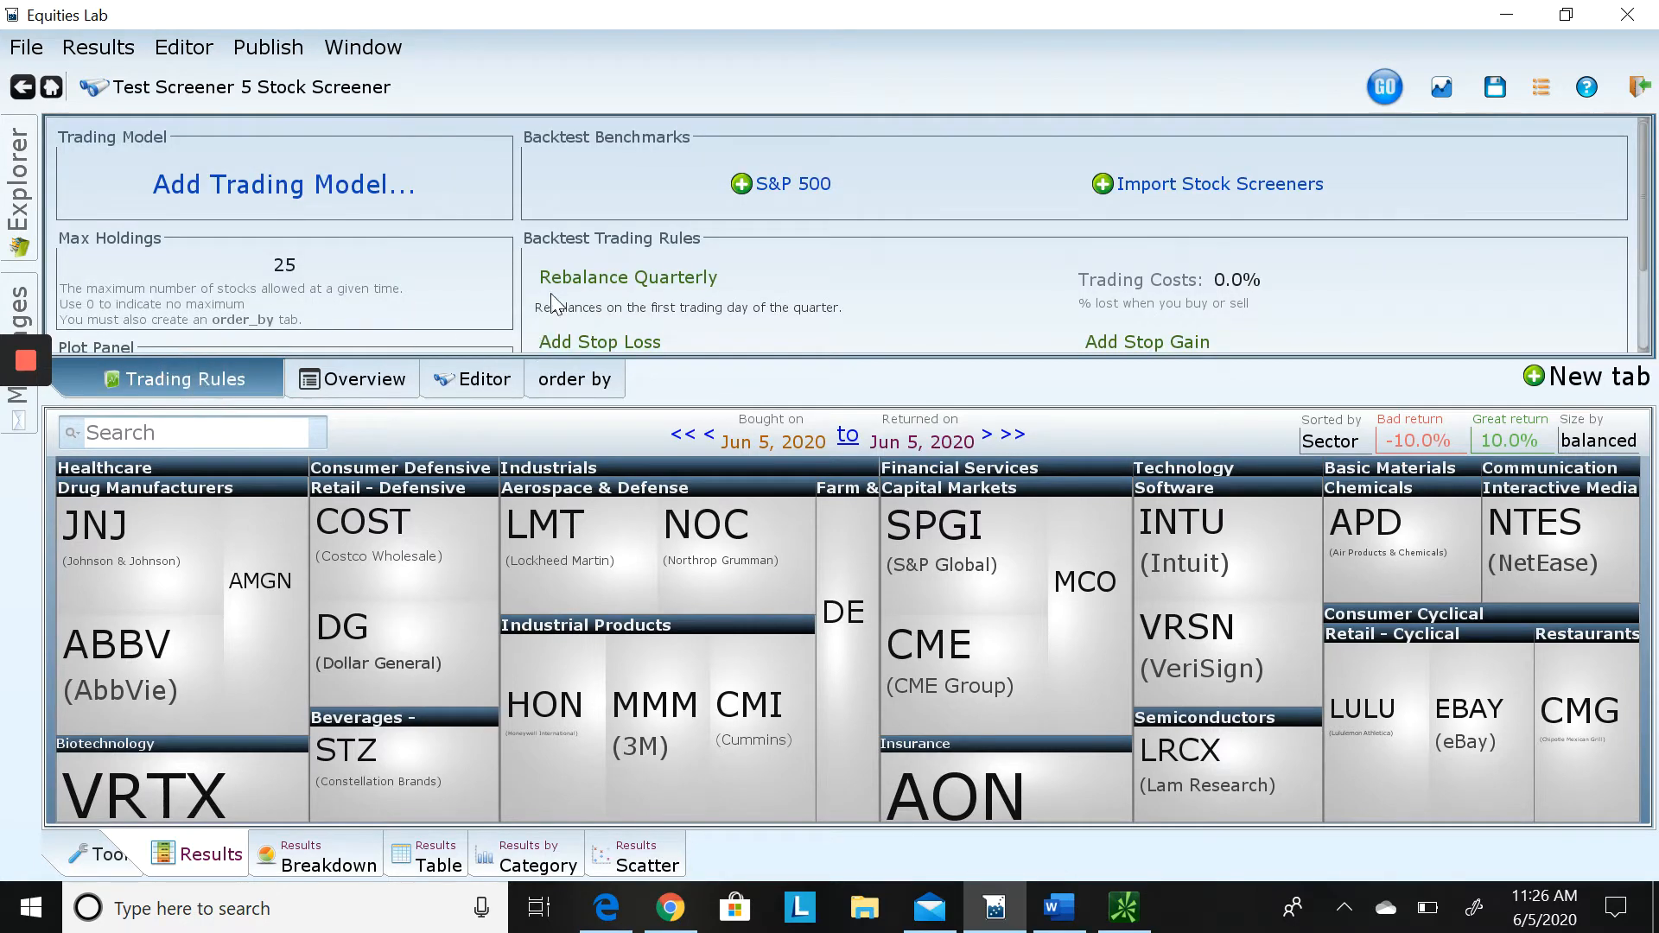
mouse_move(639, 284)
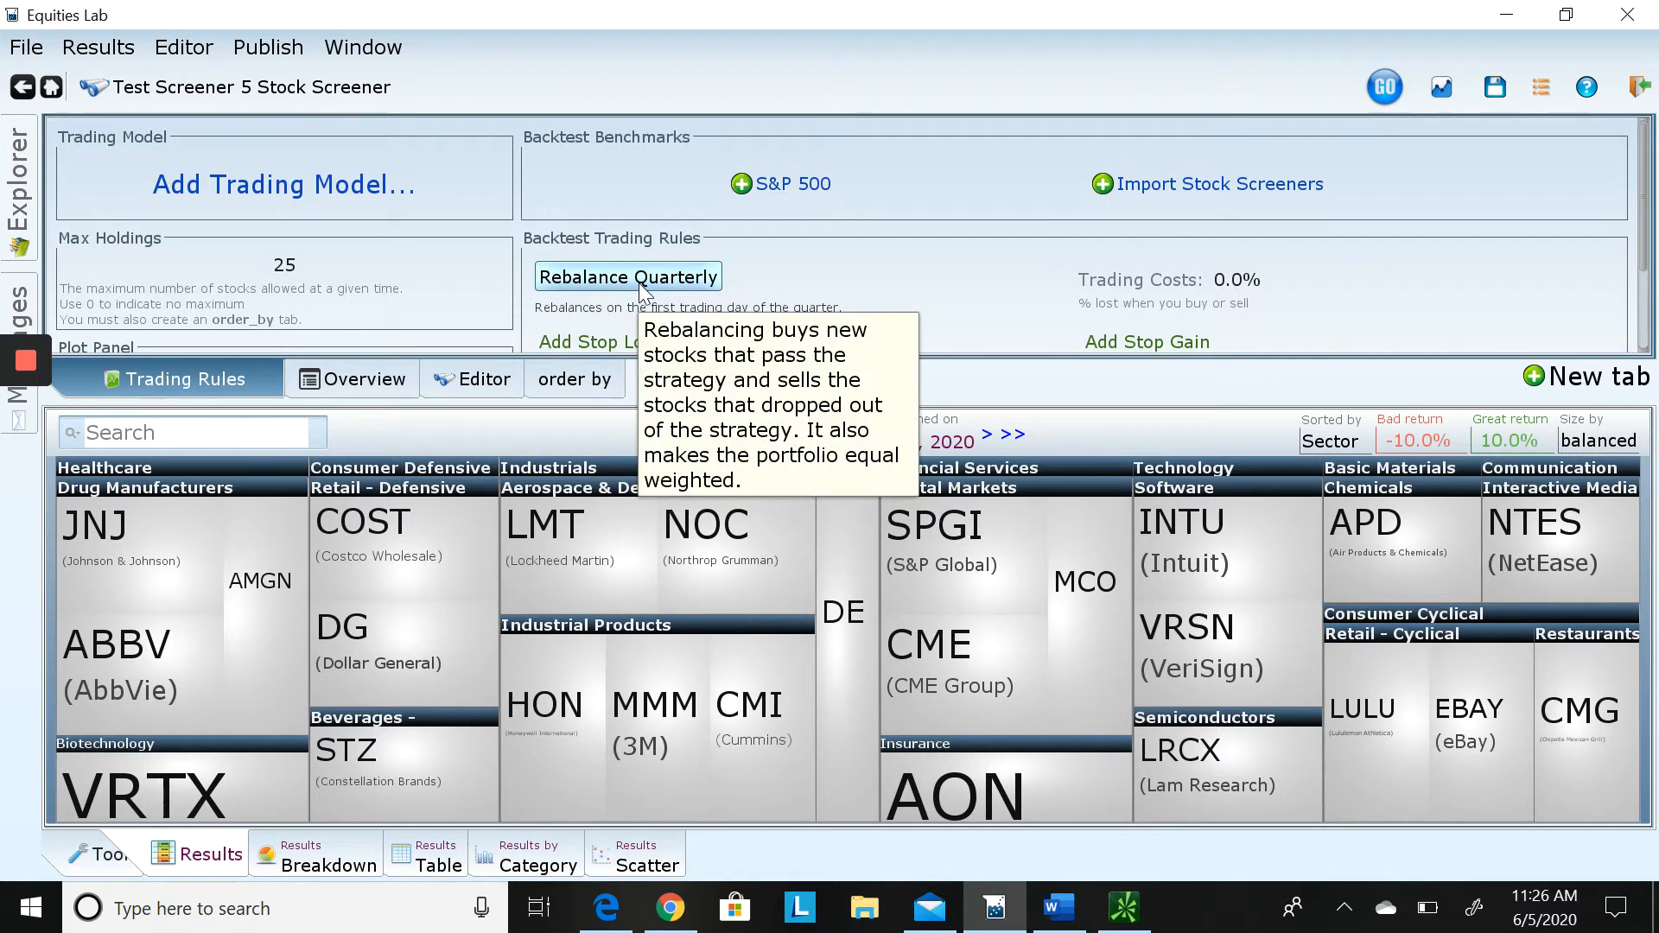
left_click(636, 284)
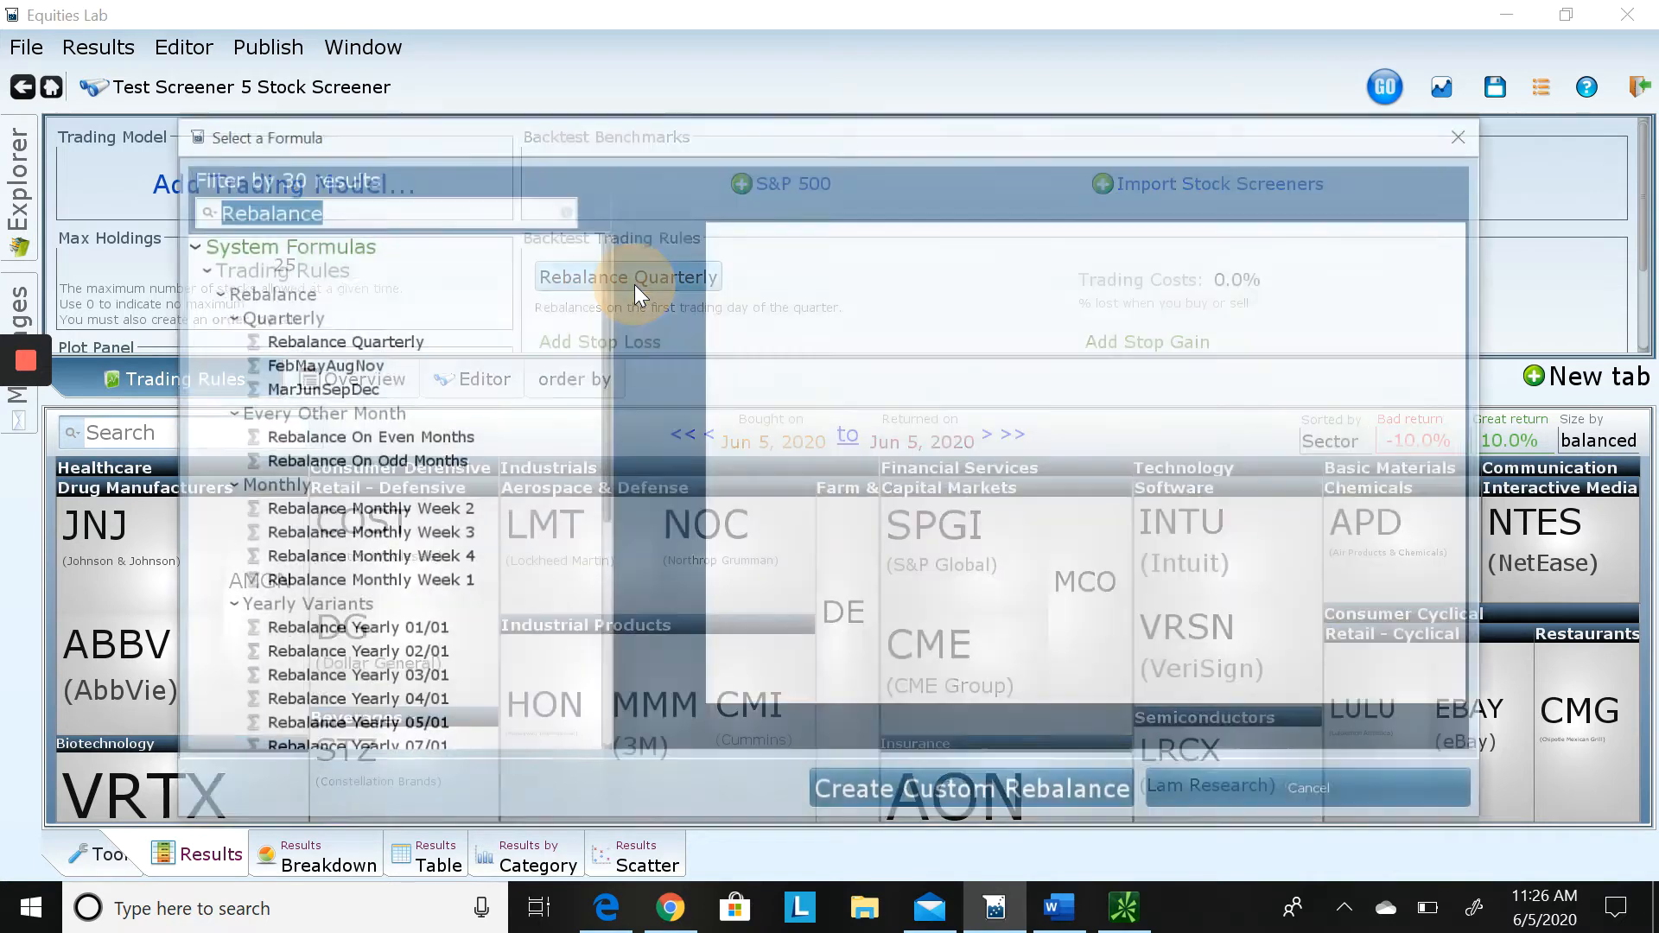
scroll(410, 326, "down", 6)
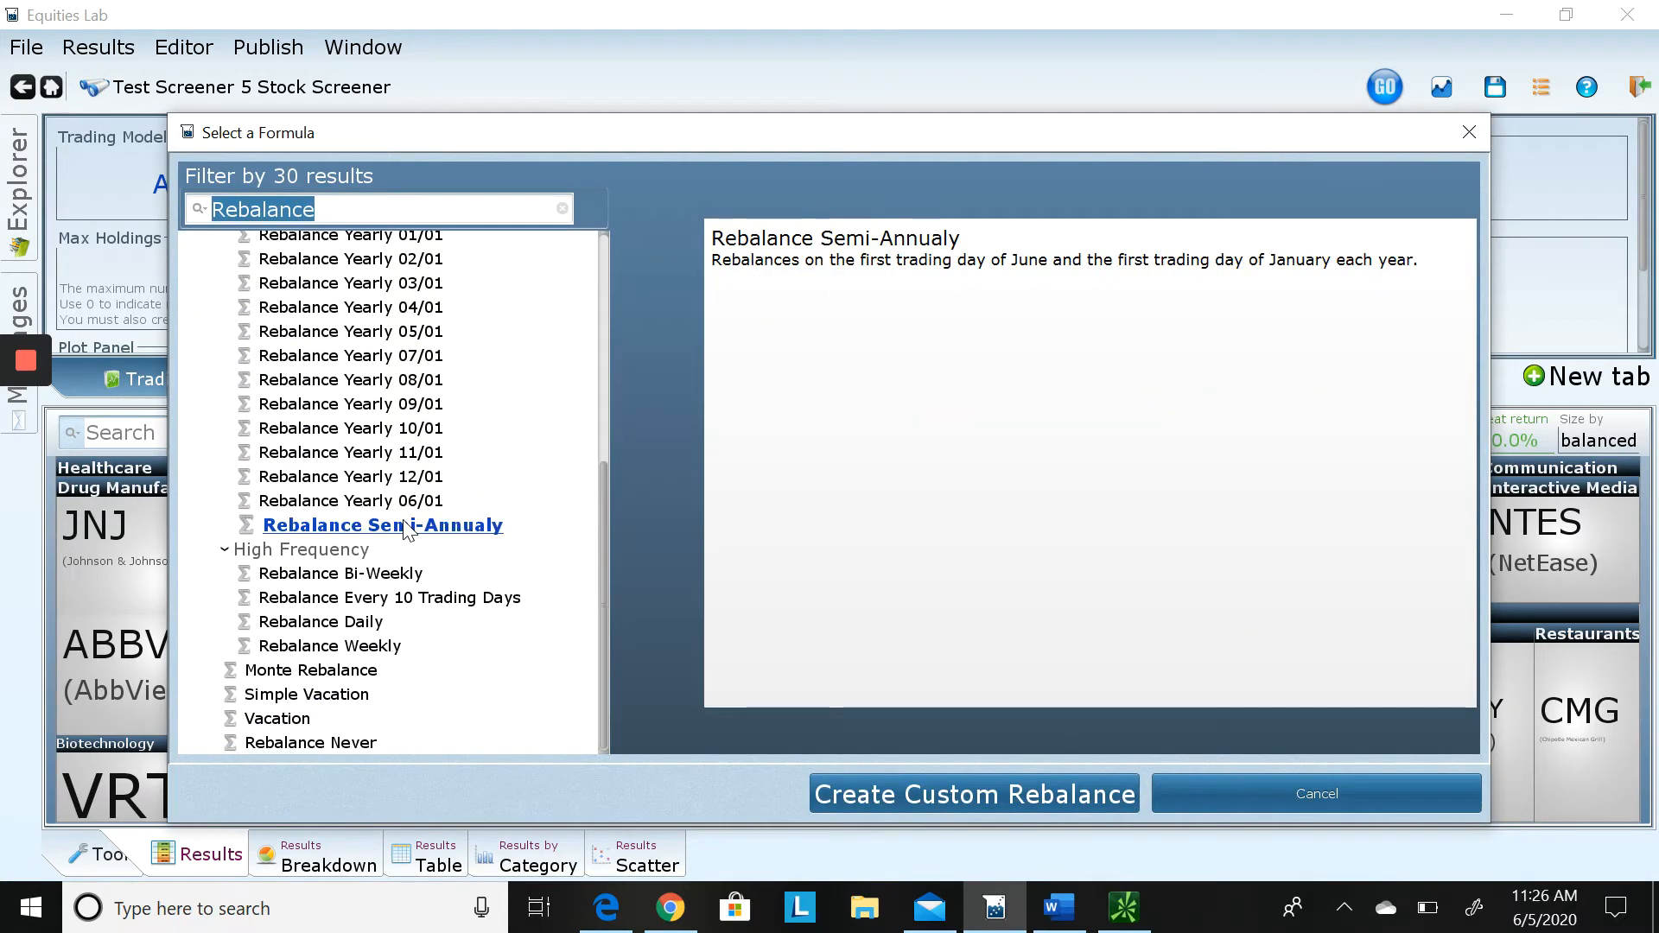
left_click(880, 793)
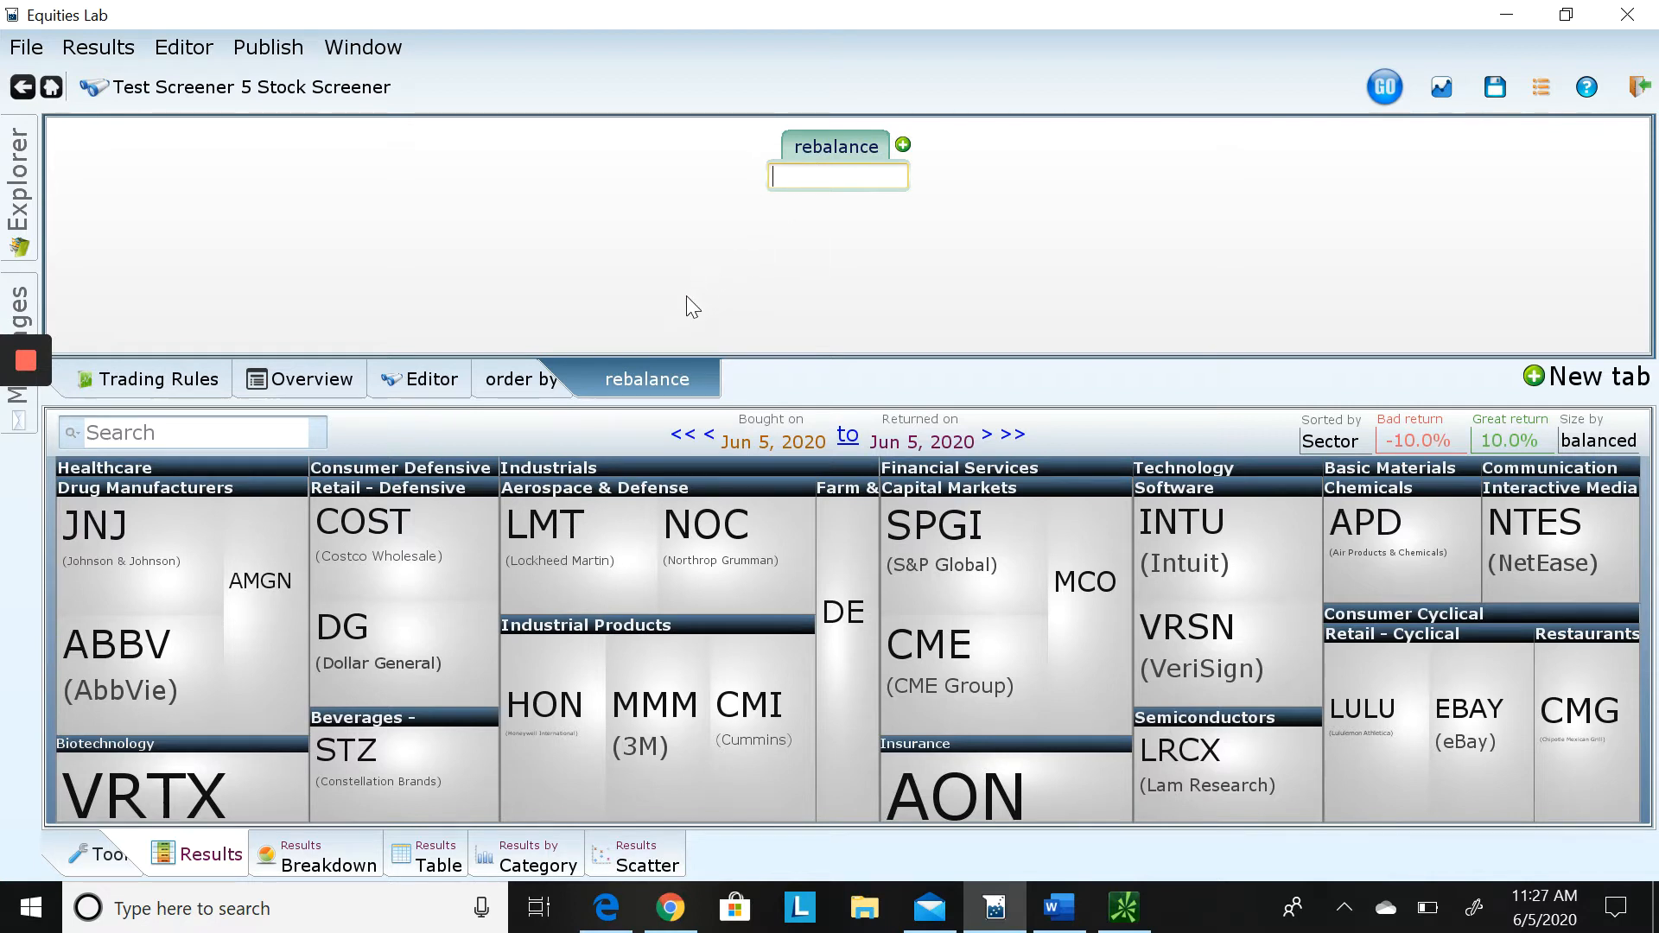
right_click(655, 373)
left_click(713, 393)
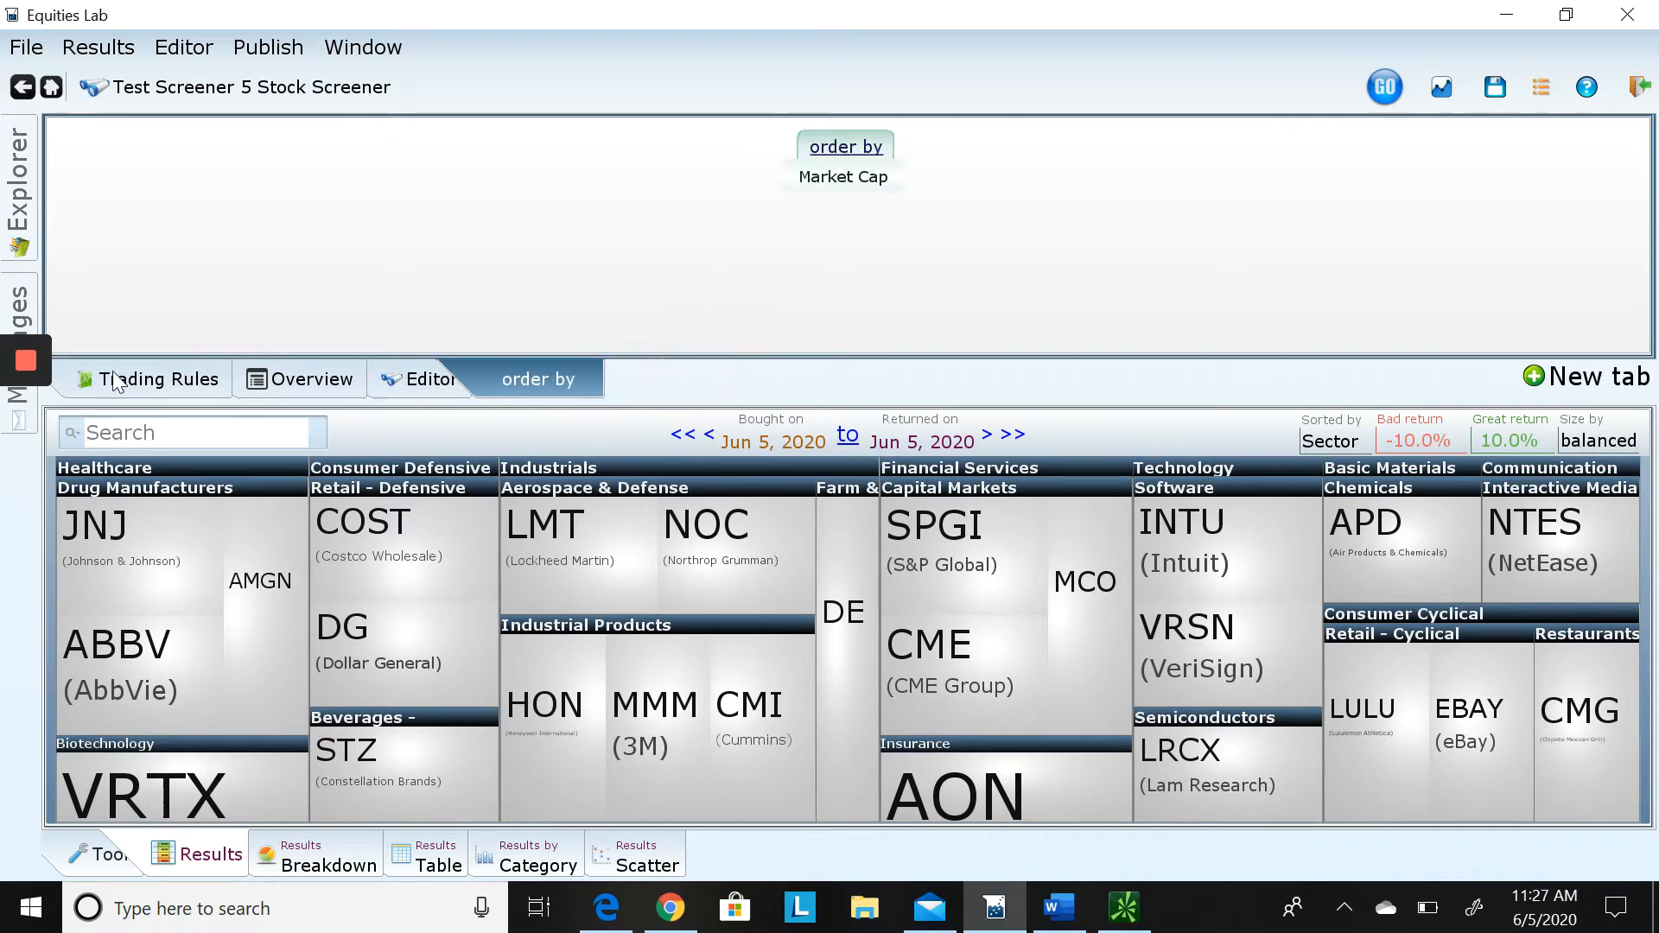
Set the backtest rebalancing rule to Rebalance Quarterly
left_click(127, 386)
left_click(629, 277)
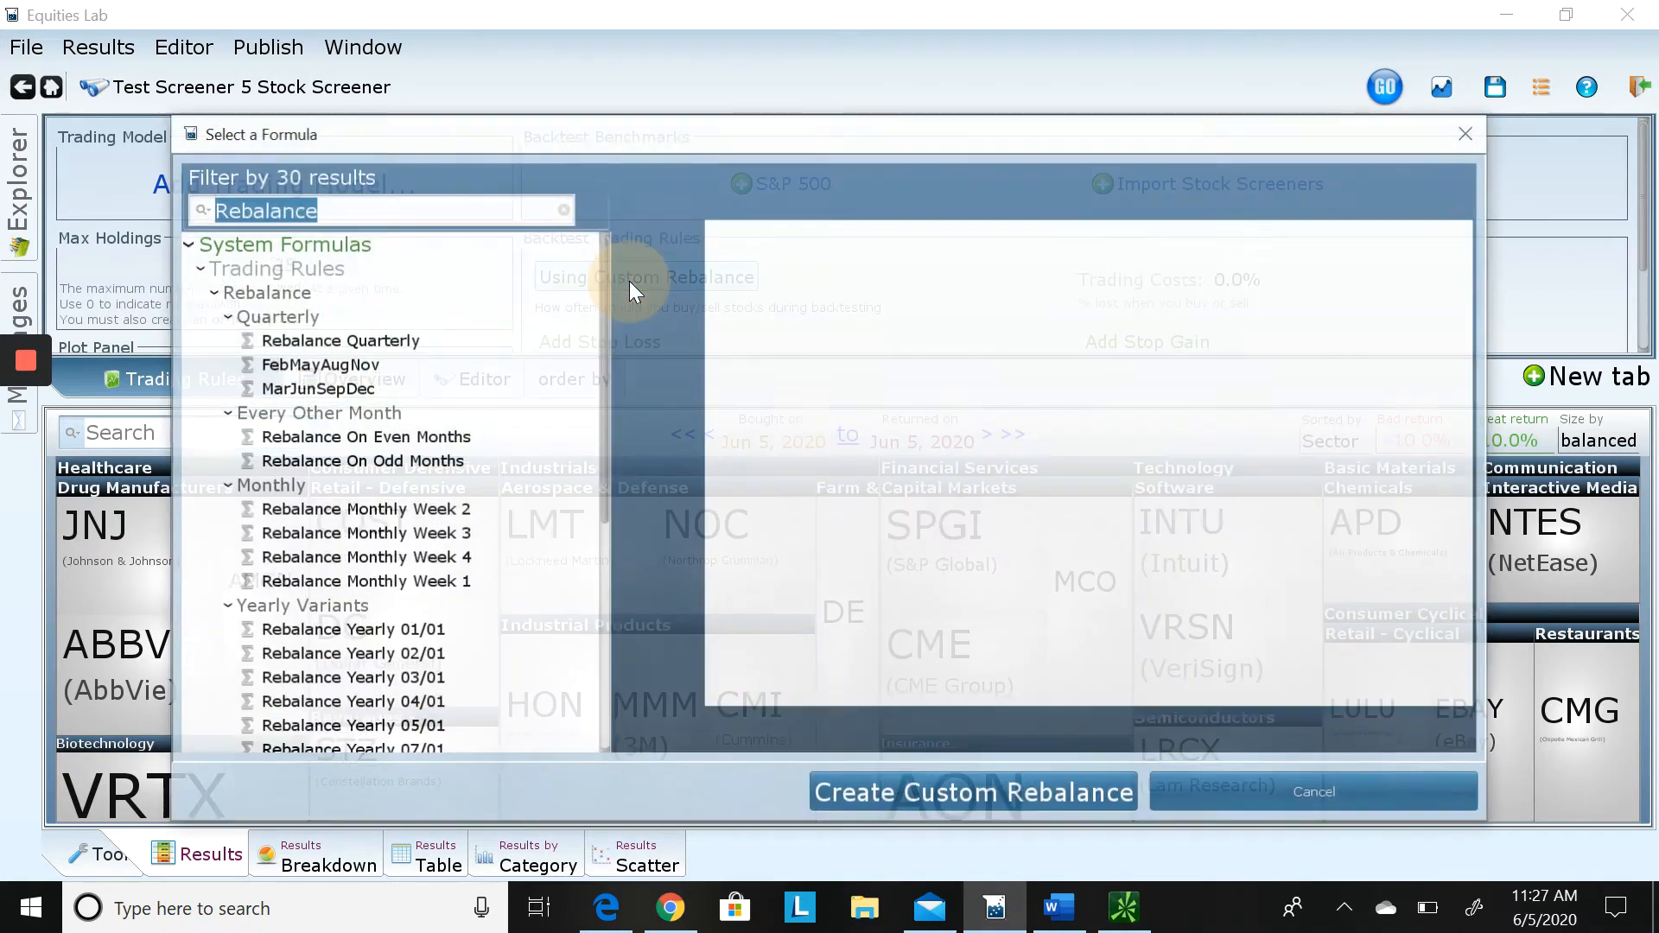
left_click(360, 339)
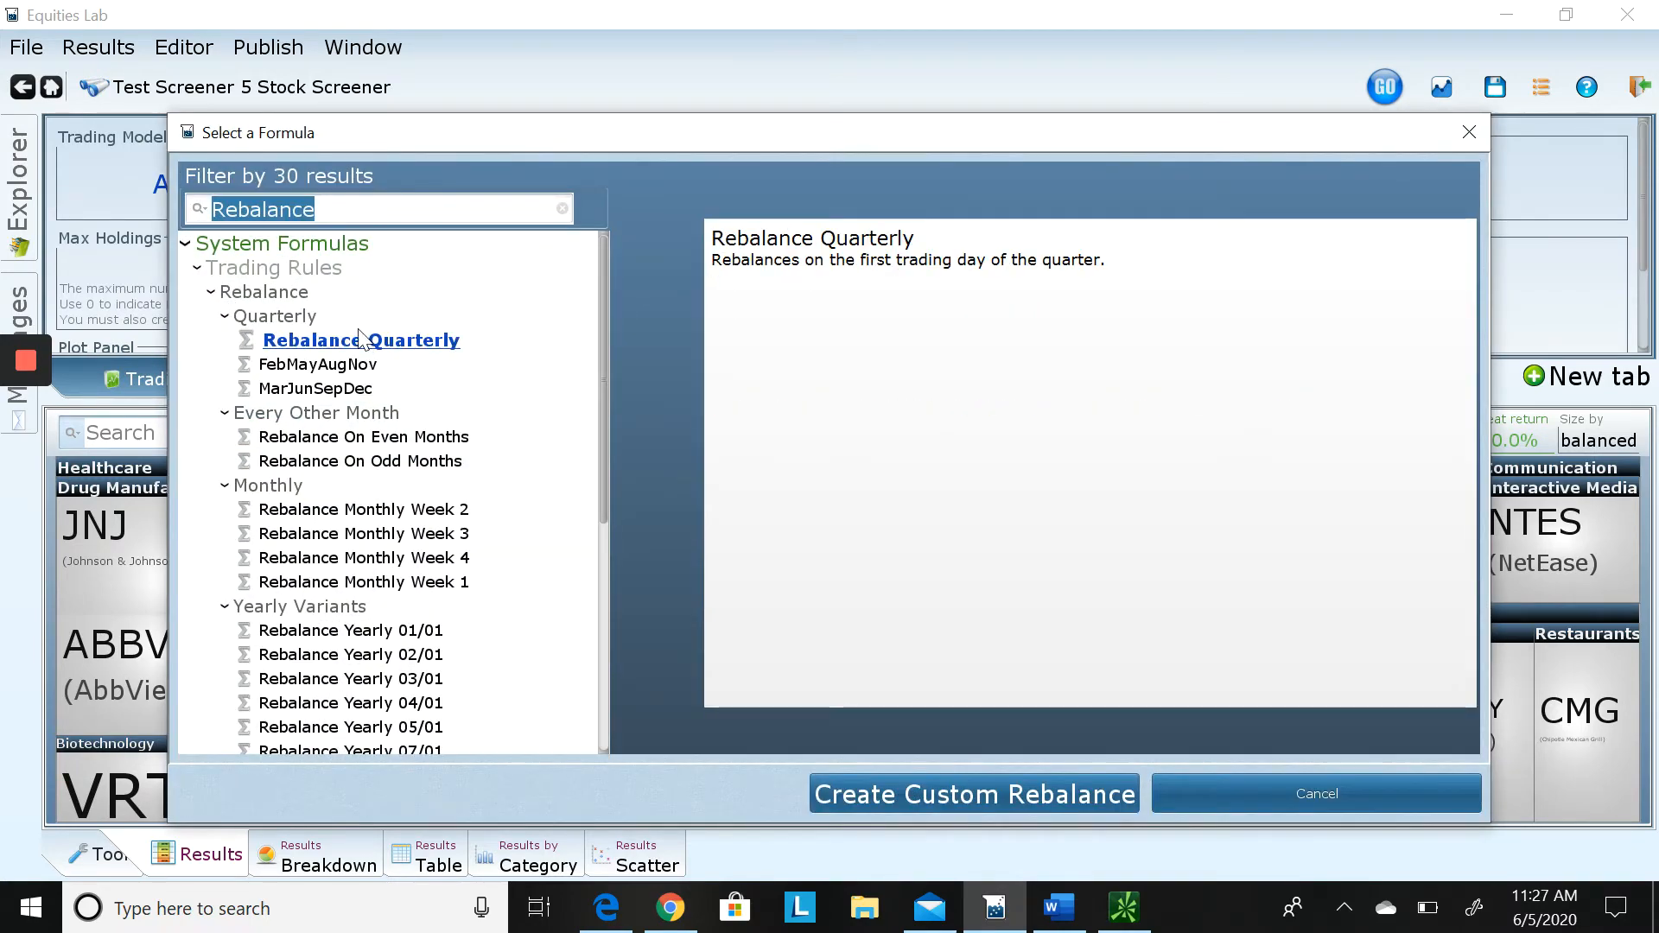
Apply the Rebalance Quarterly formula to the backtest trading rules and review the screener's order by setting
double_click(316, 341)
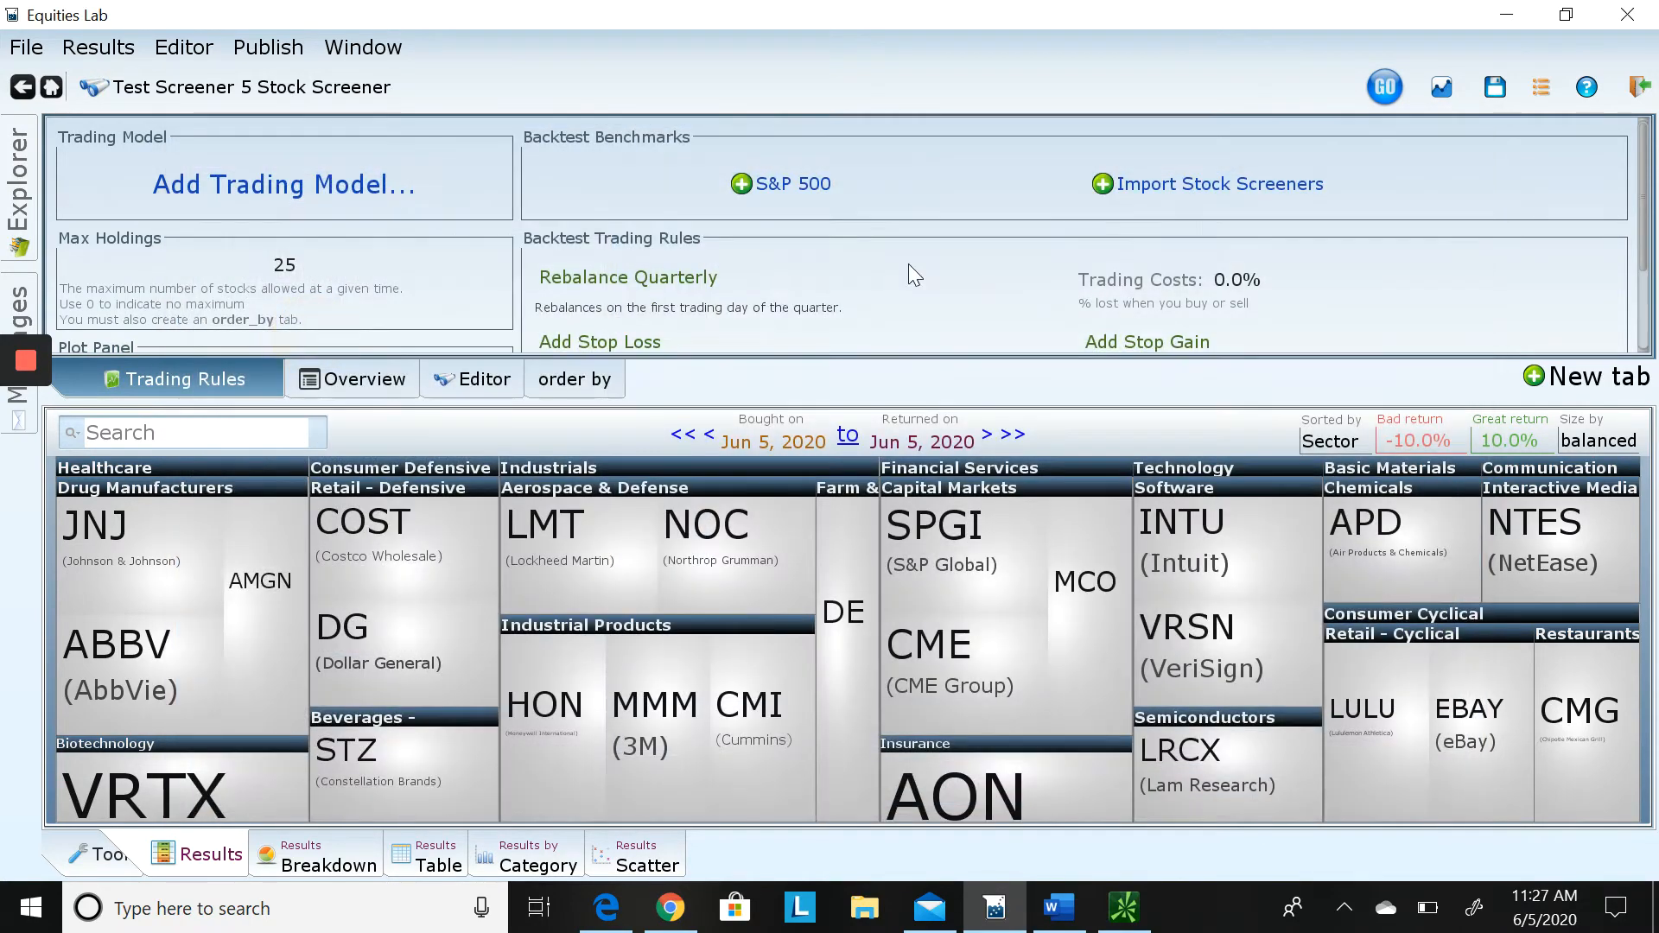
left_click(560, 380)
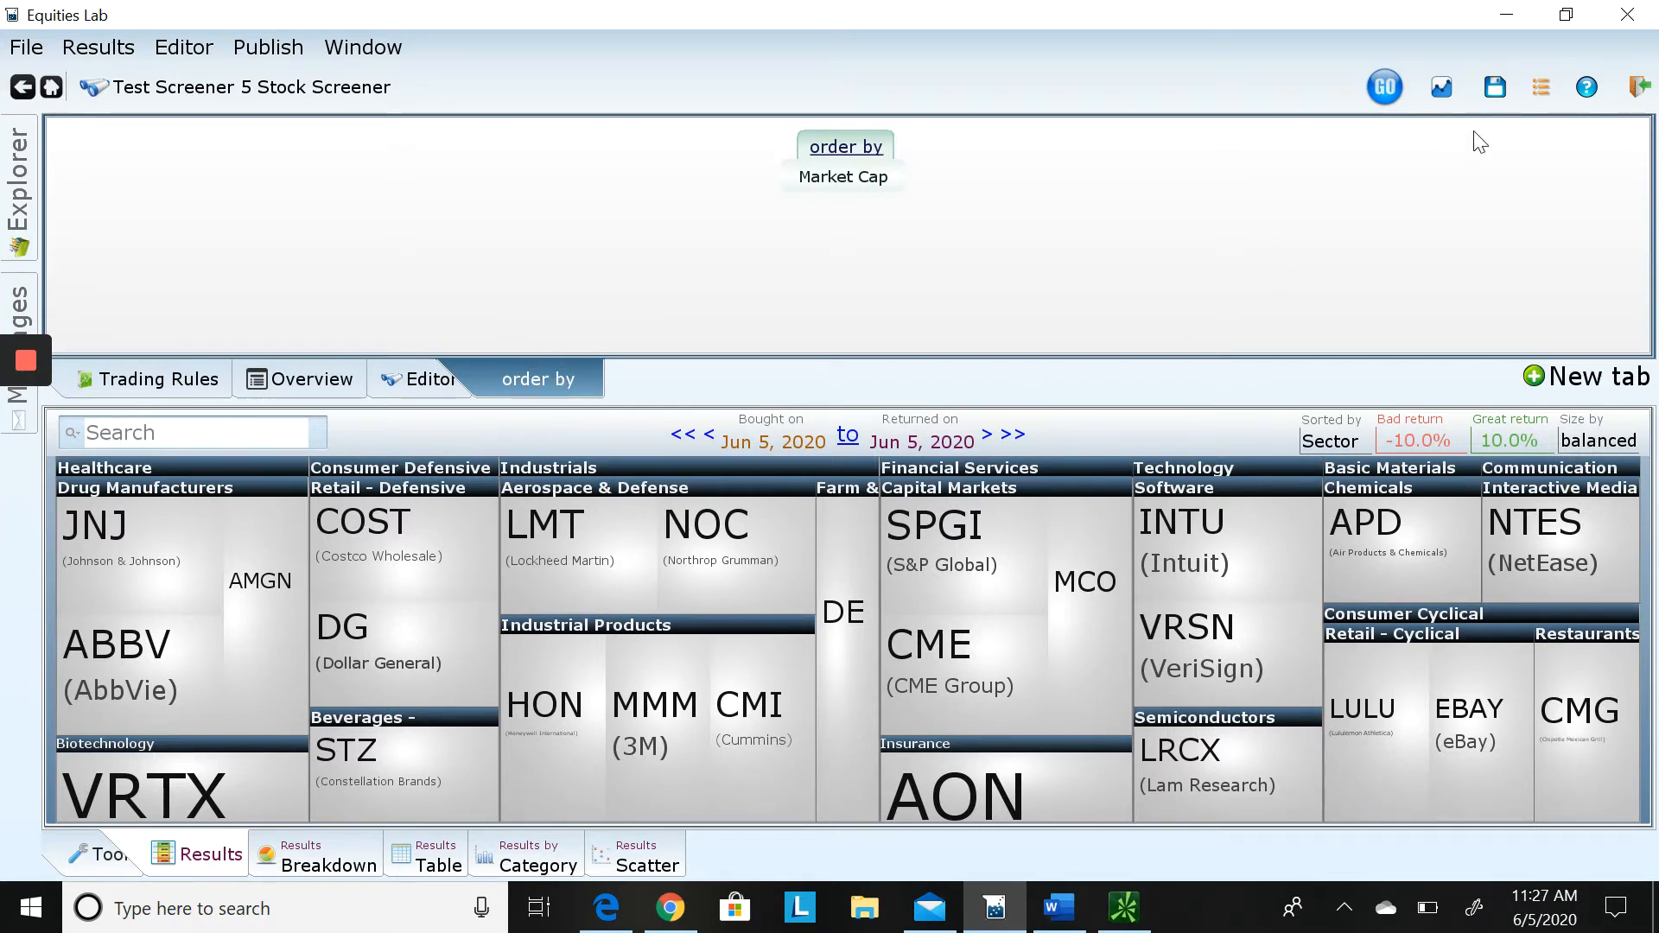
Create a watchlist from the Test Screener 5 screener, saving both the screener and the watchlist
left_click(1544, 88)
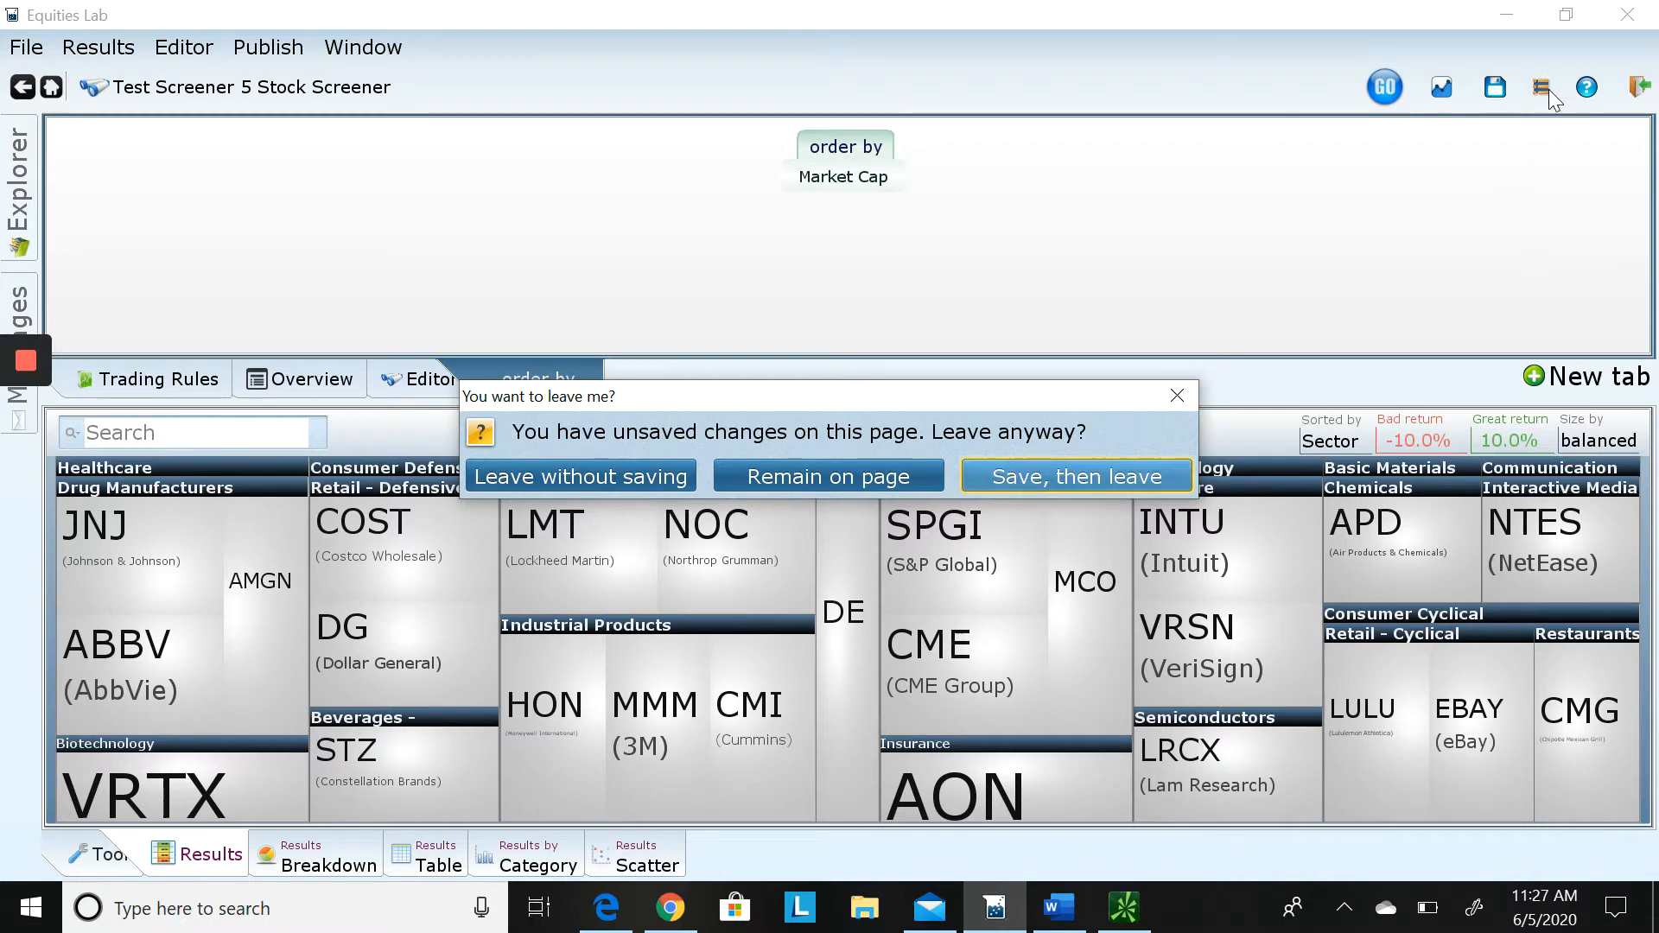
left_click(1033, 478)
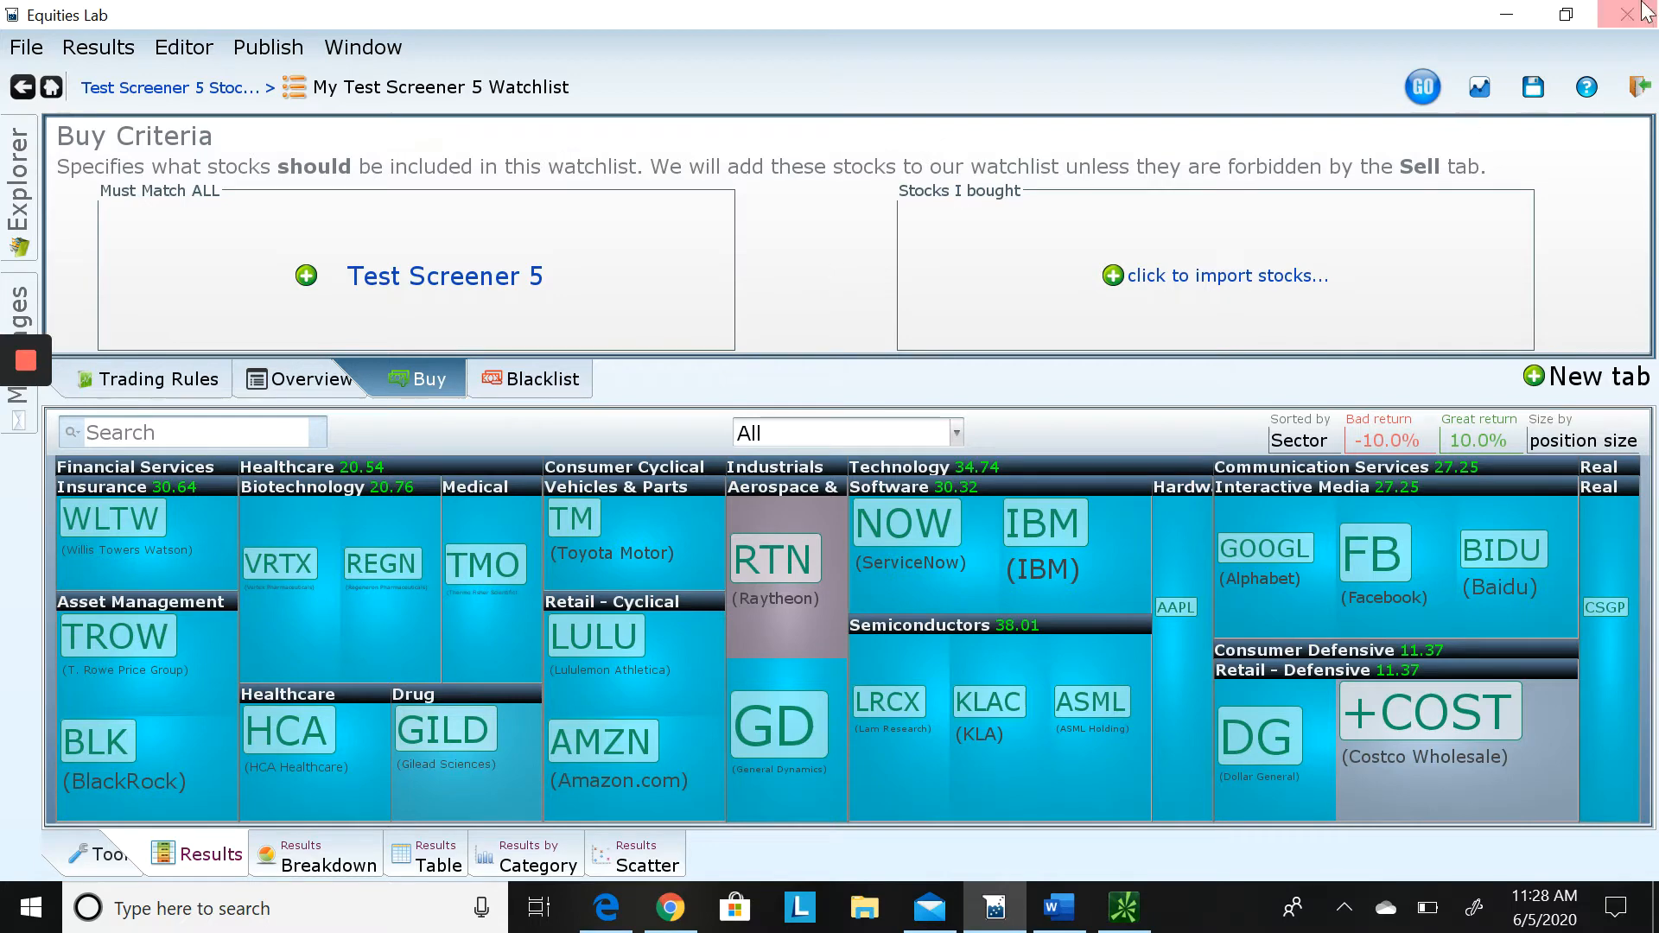
left_click(1533, 87)
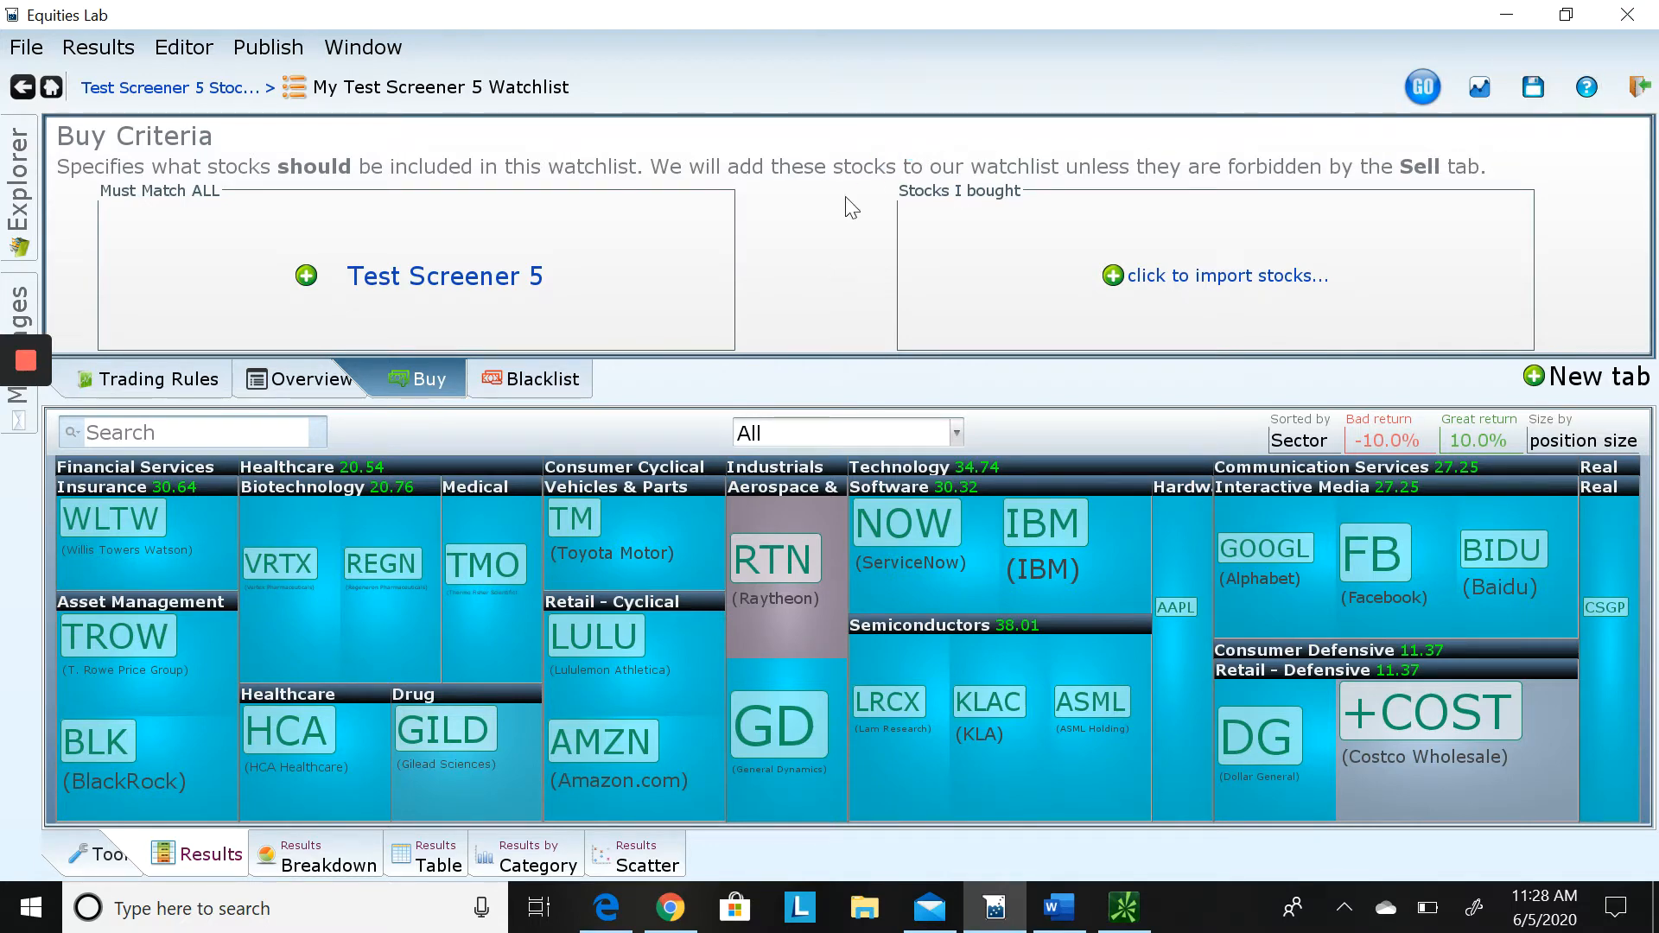
Choose Simulator as the connected brokerage in the account settings
left_click(54, 89)
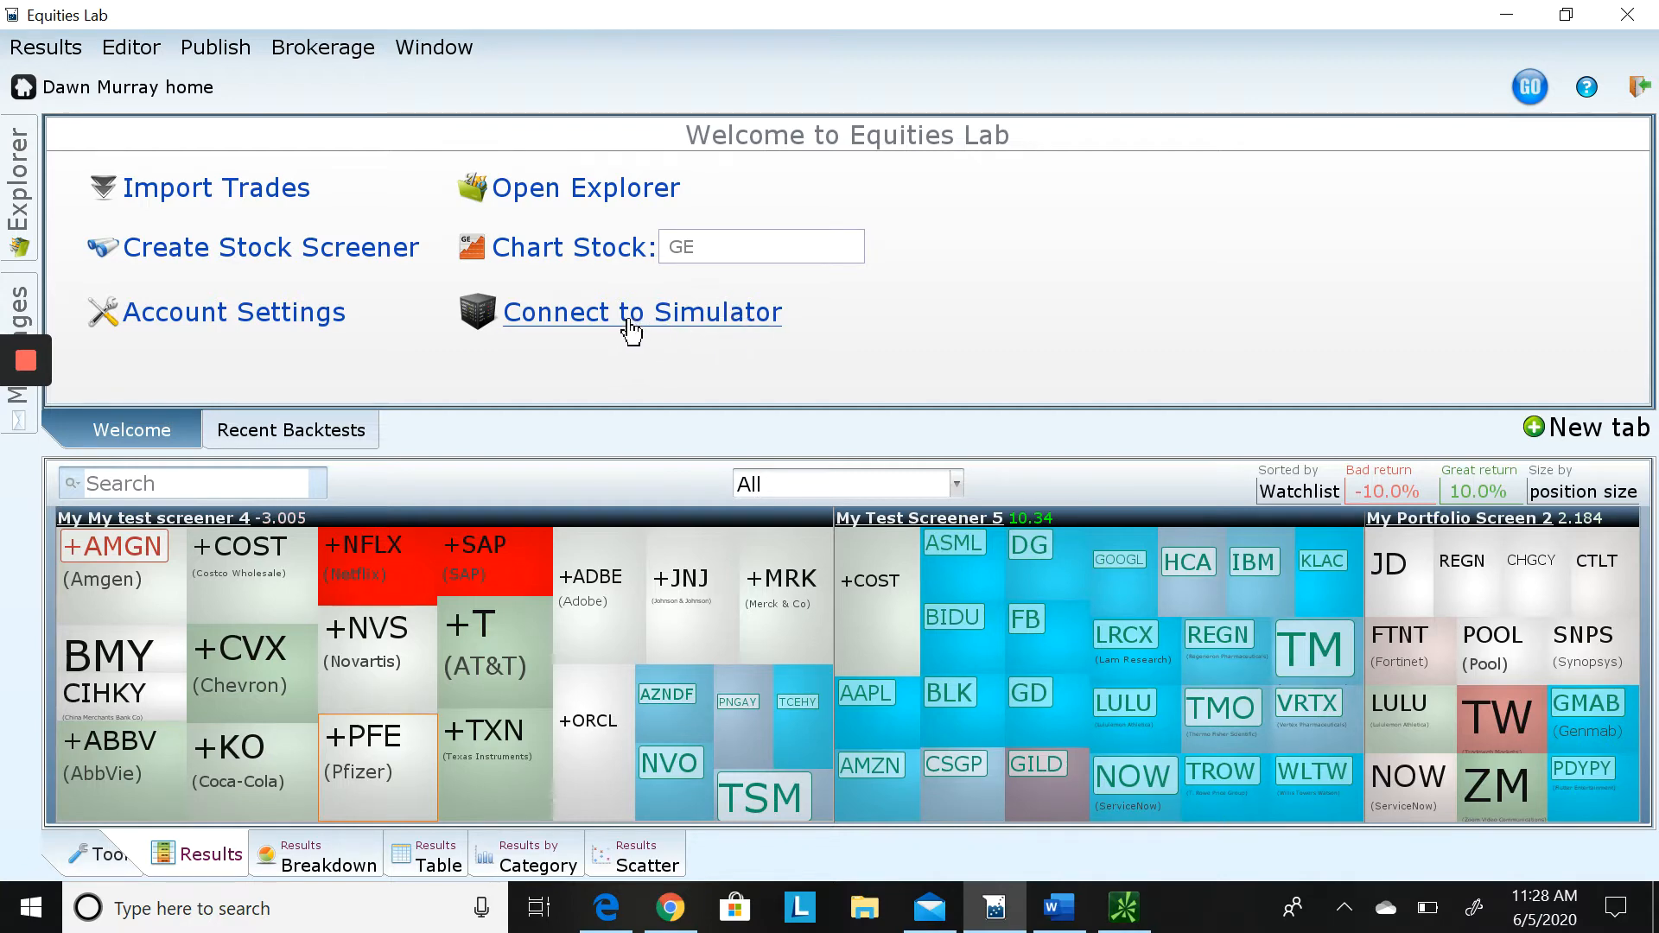
left_click(295, 320)
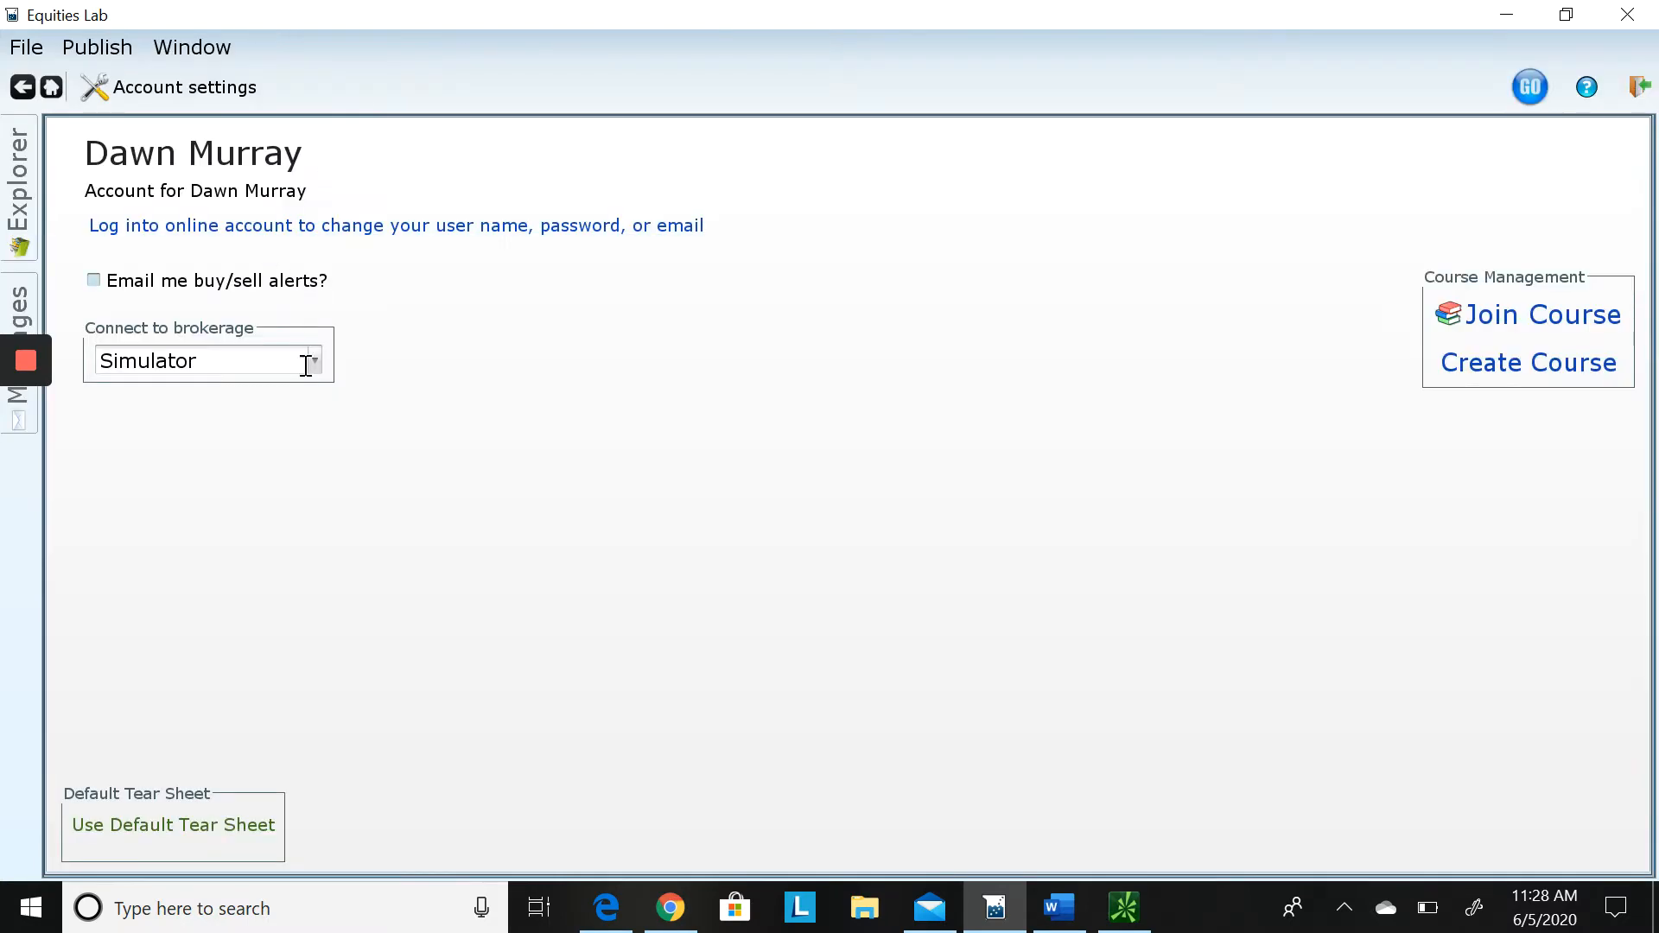
left_click(315, 359)
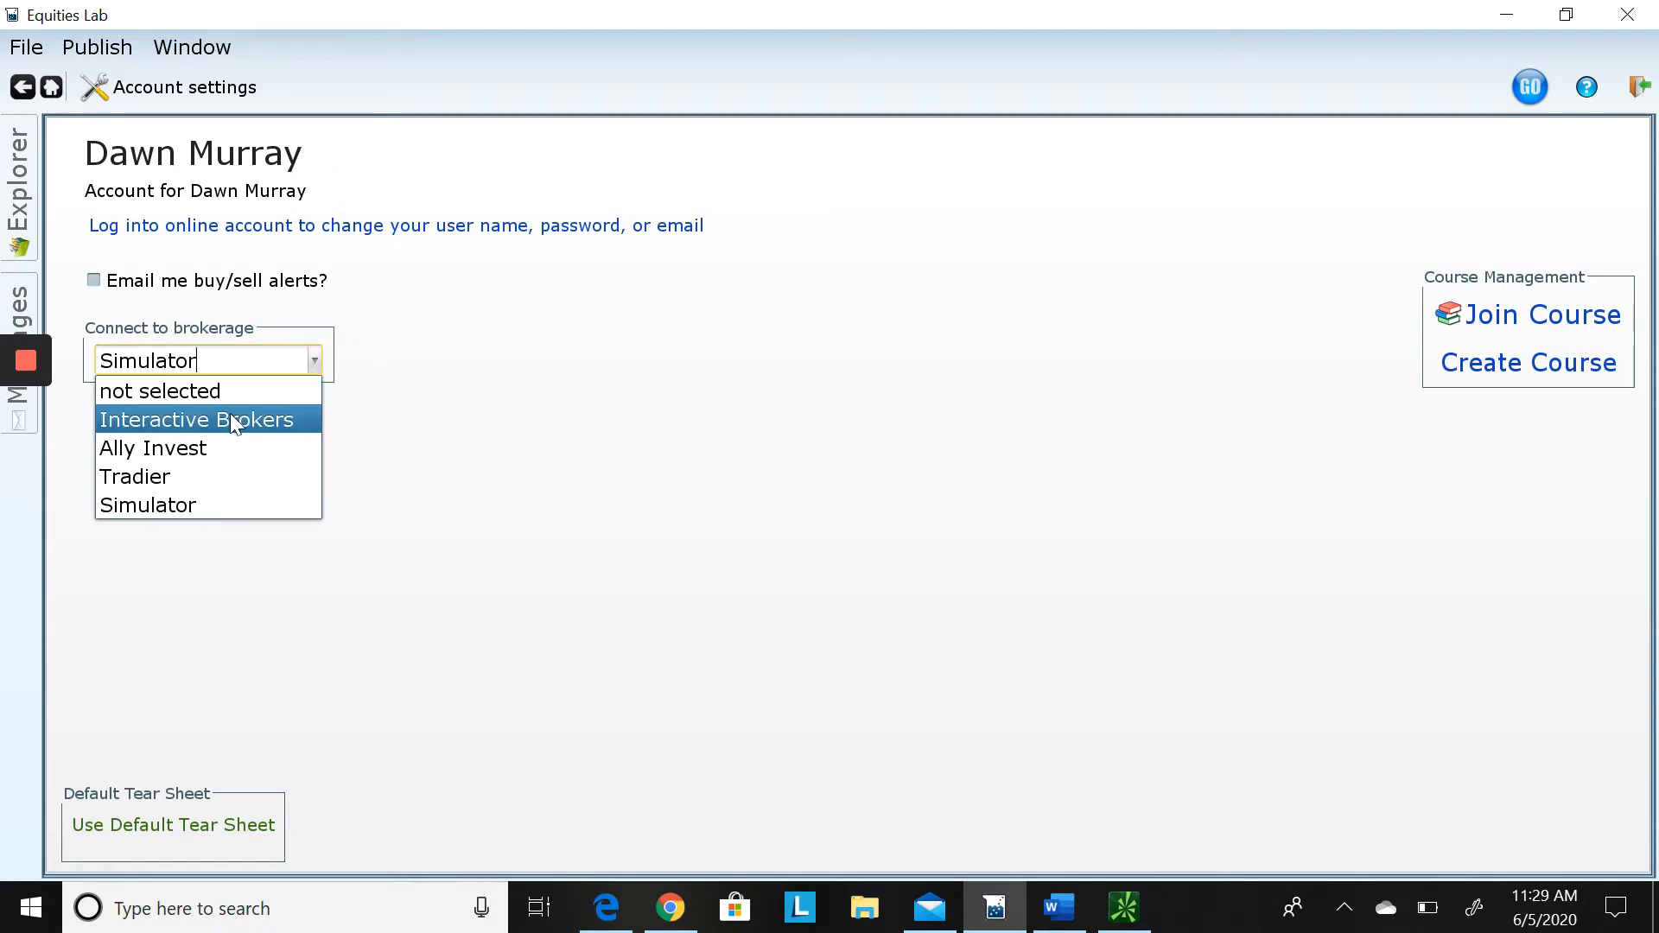
left_click(213, 506)
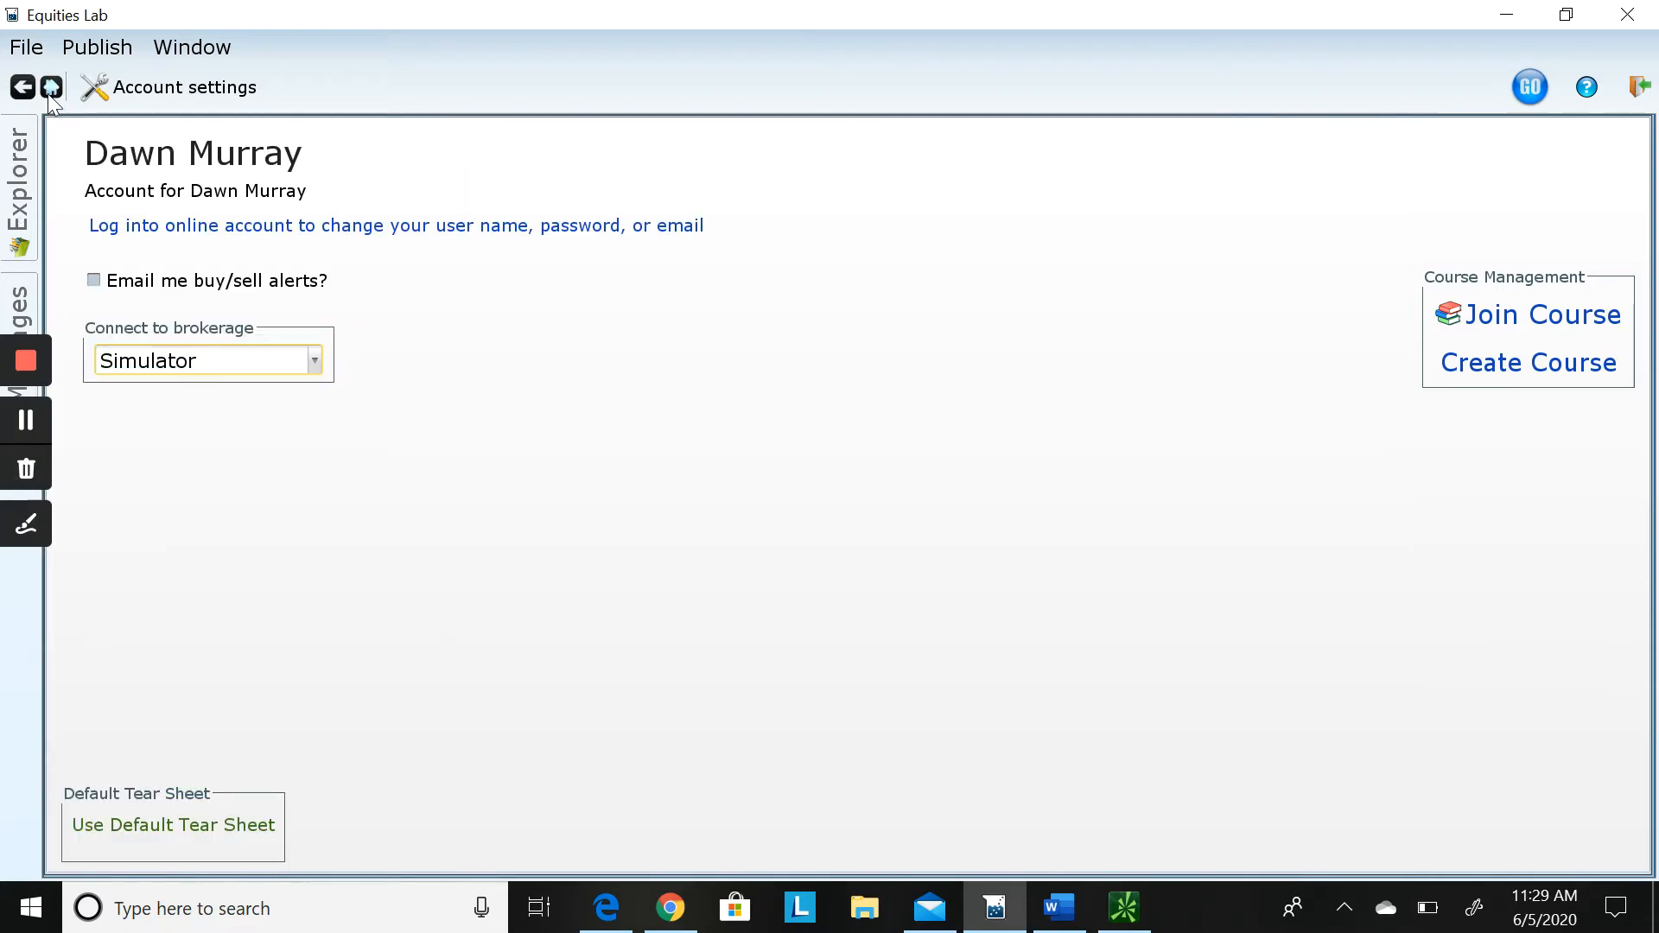
Connect to the simulator from the home page and create a virtual portfolio named Test Screener 5
left_click(51, 87)
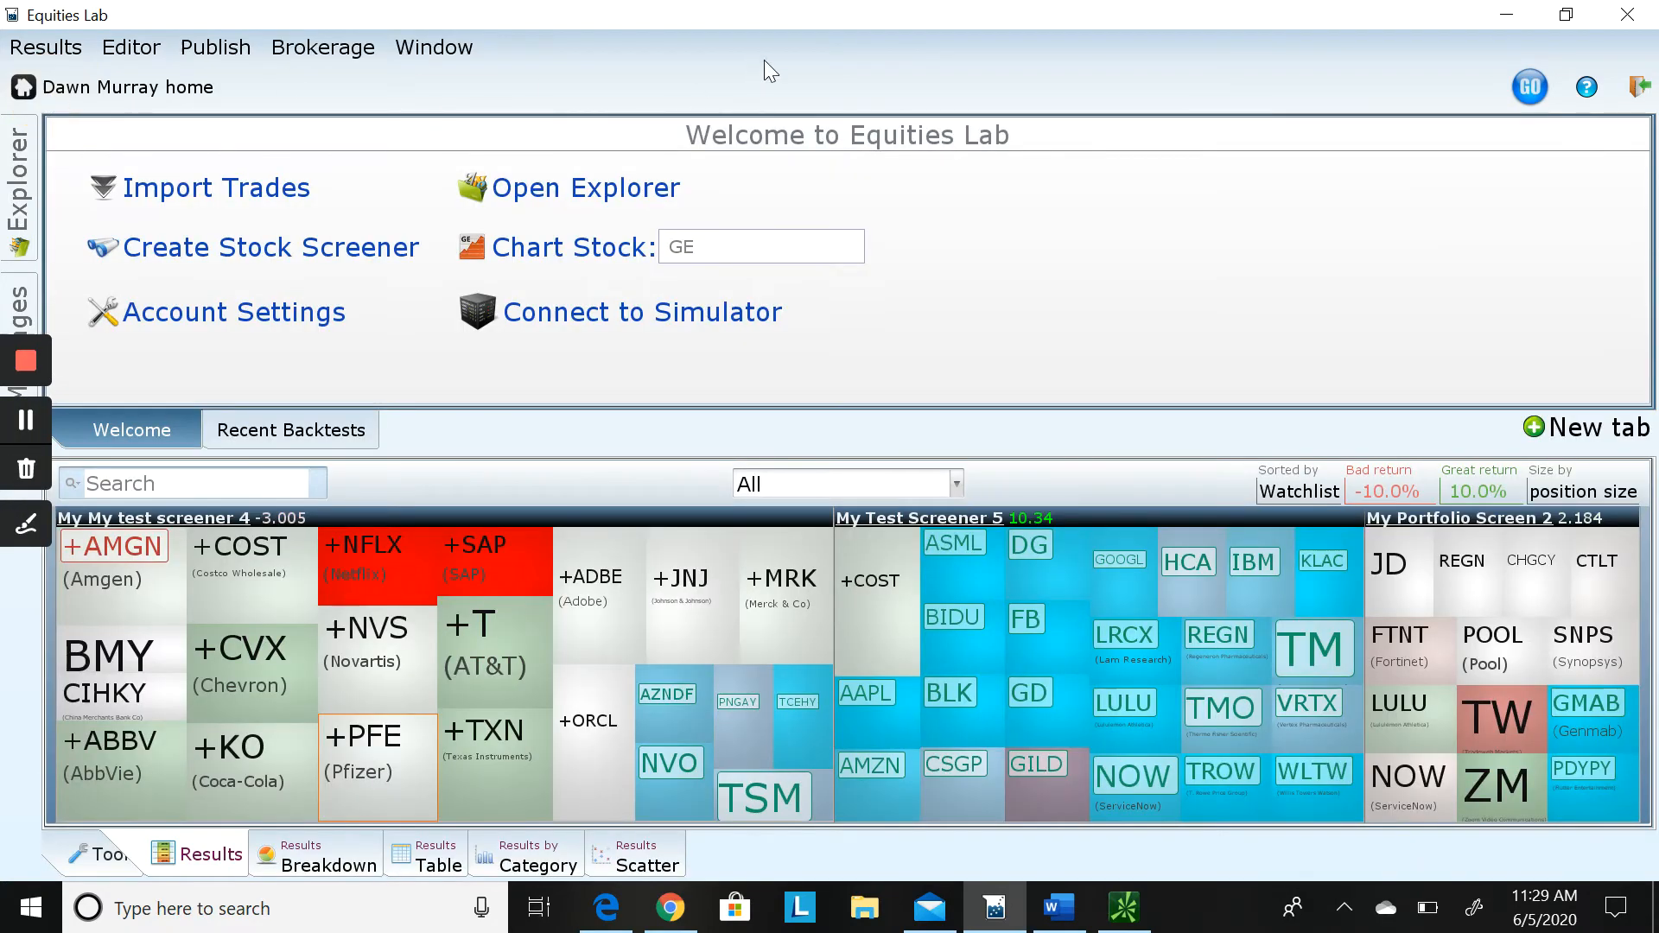
left_click(648, 322)
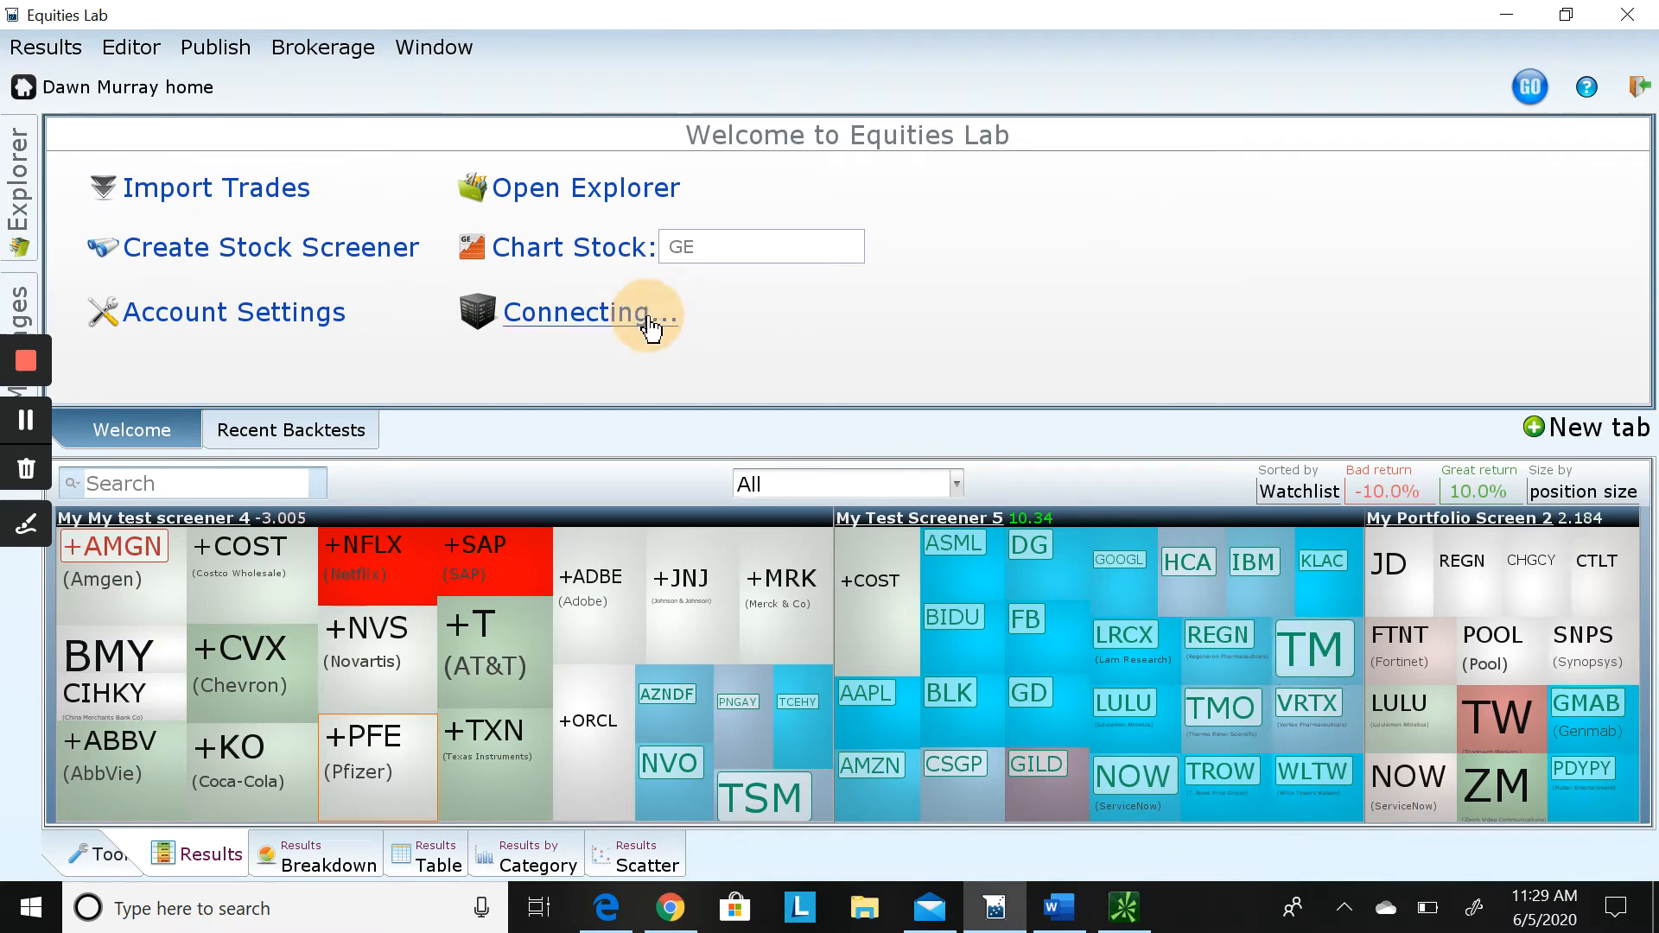
left_click(780, 507)
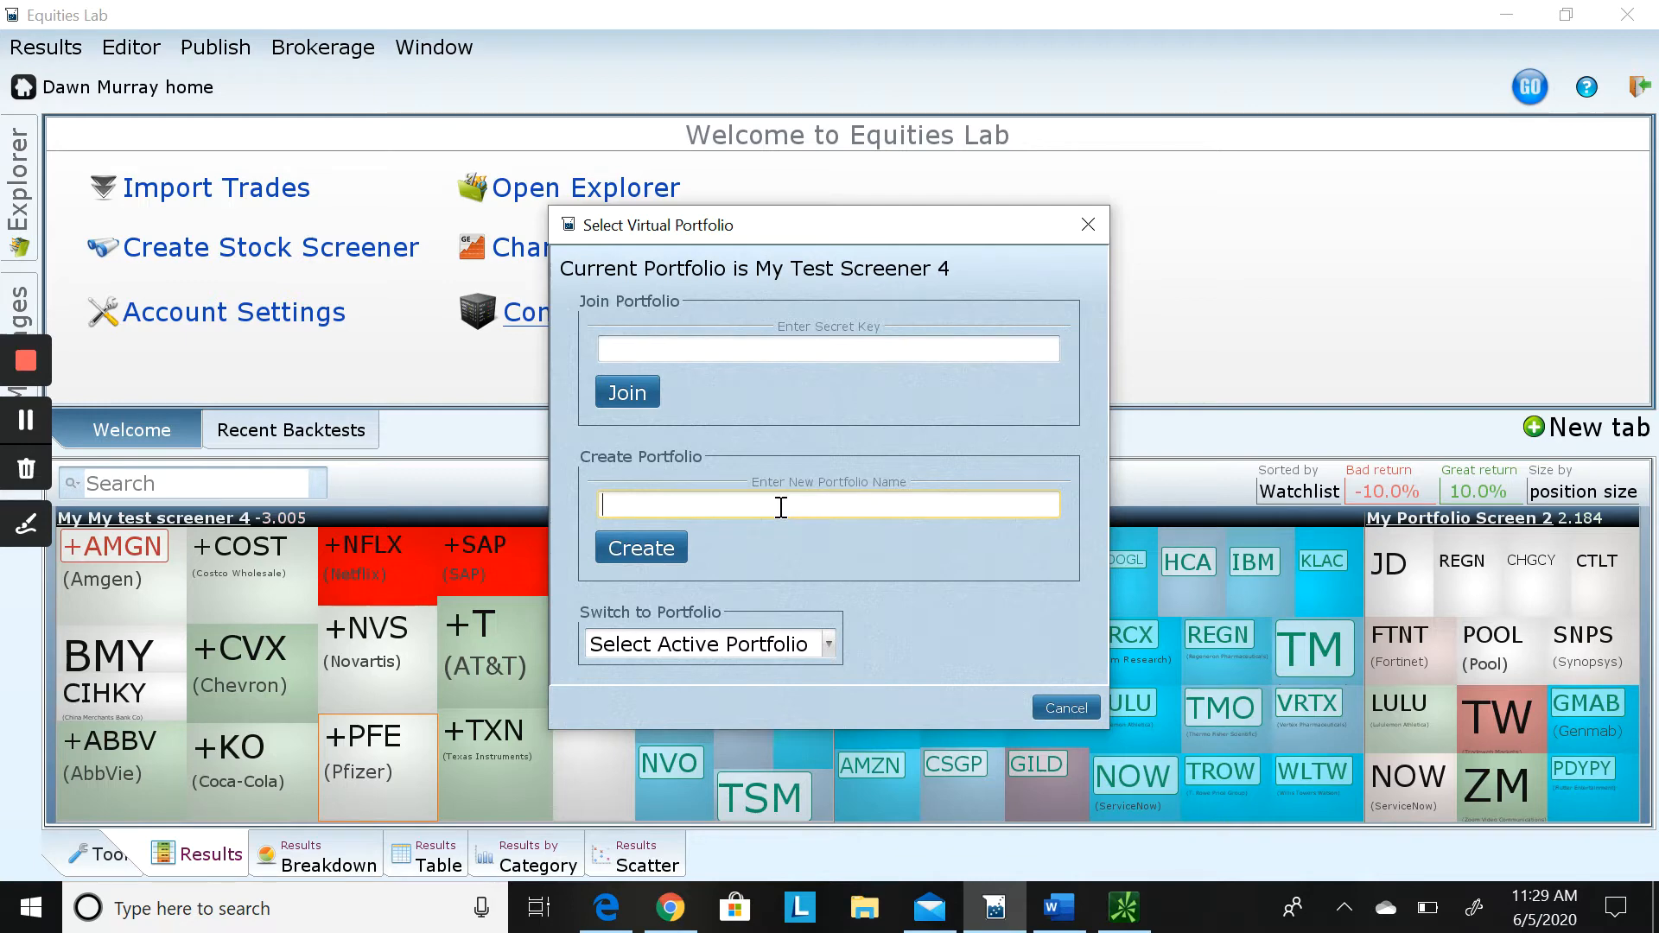
left_click_drag(734, 235, 1270, 149)
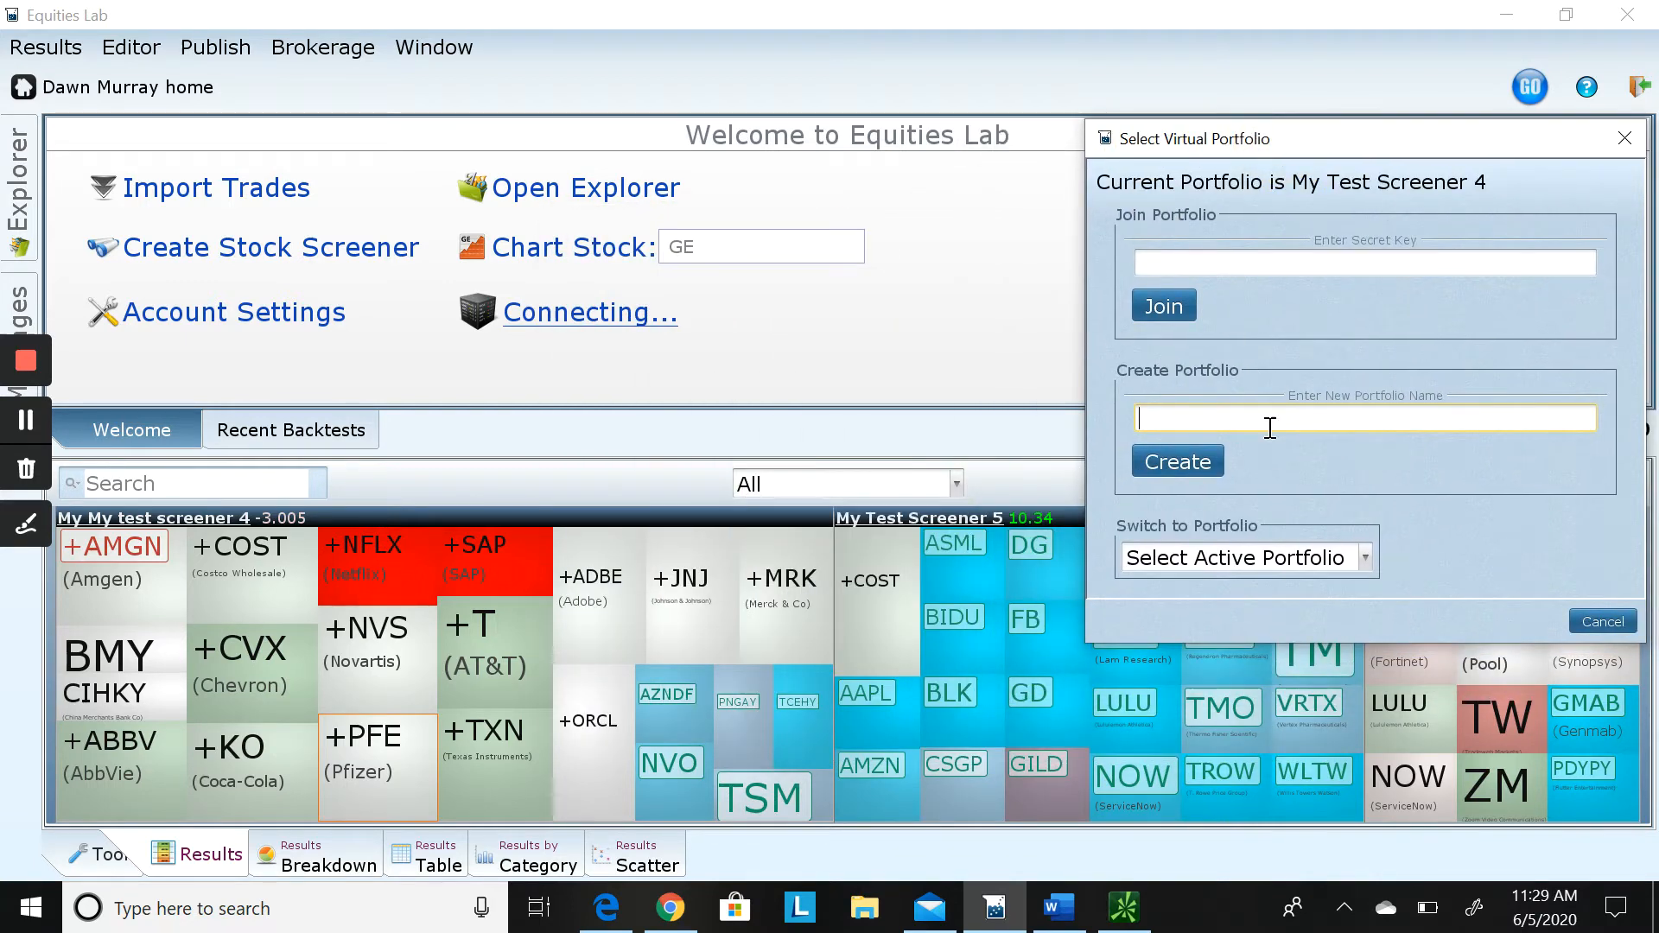
type("Test Screener 5")
left_click(1193, 460)
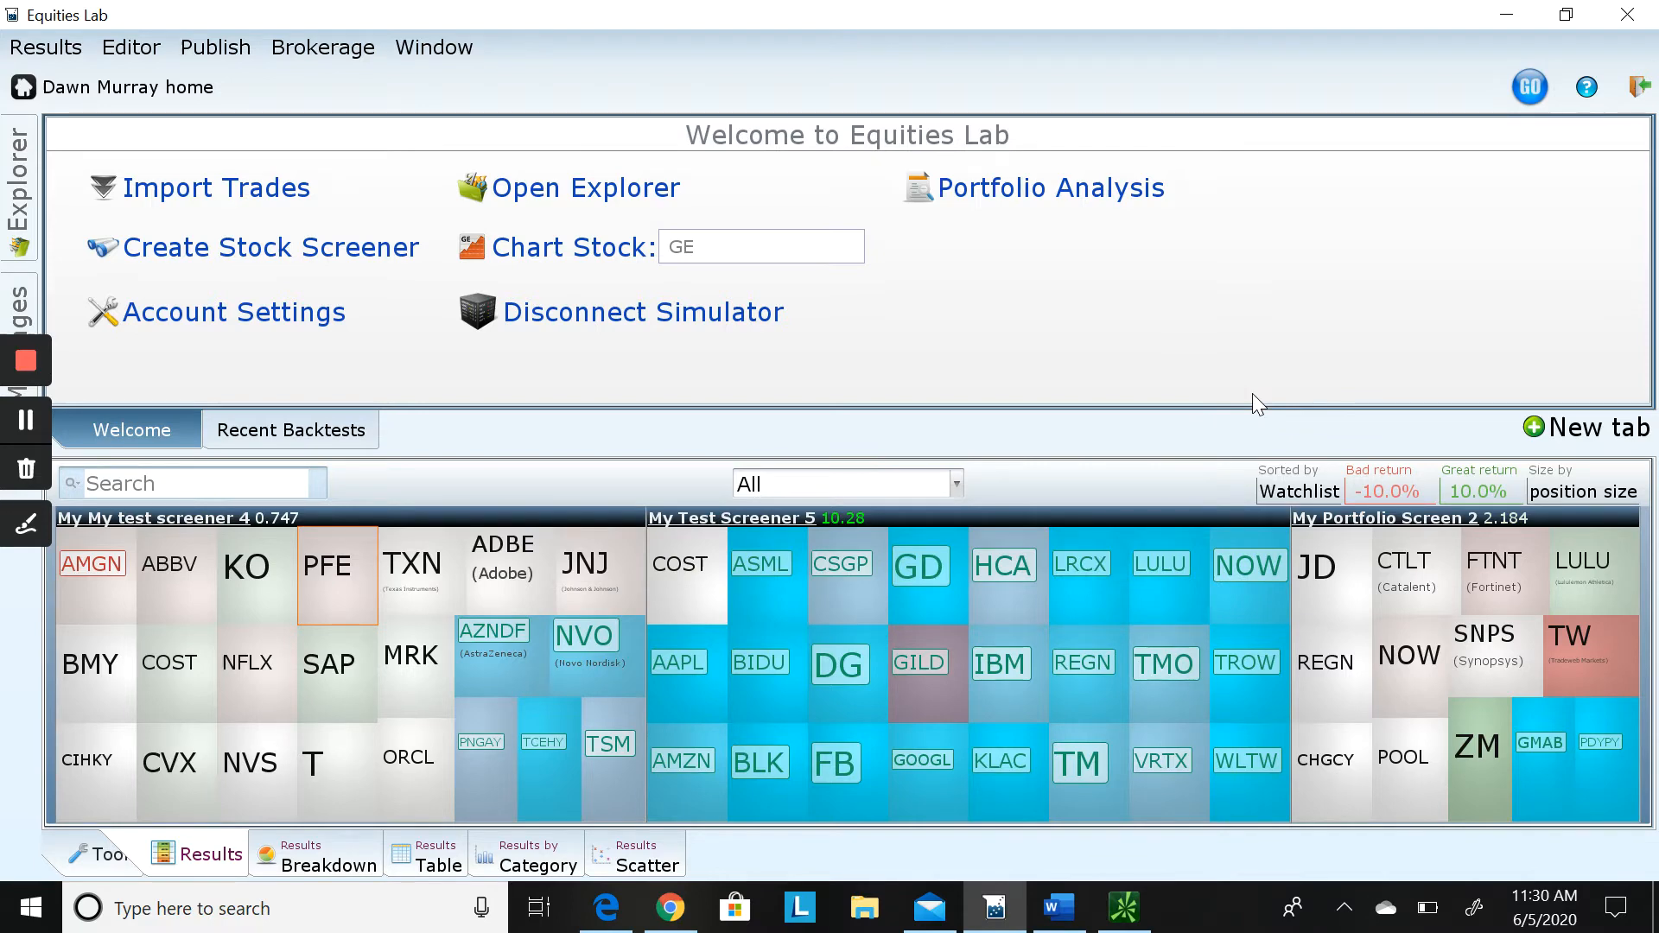
Review the trades in the Test Screener 5 portfolio analysis and return to the home page
left_click(1049, 184)
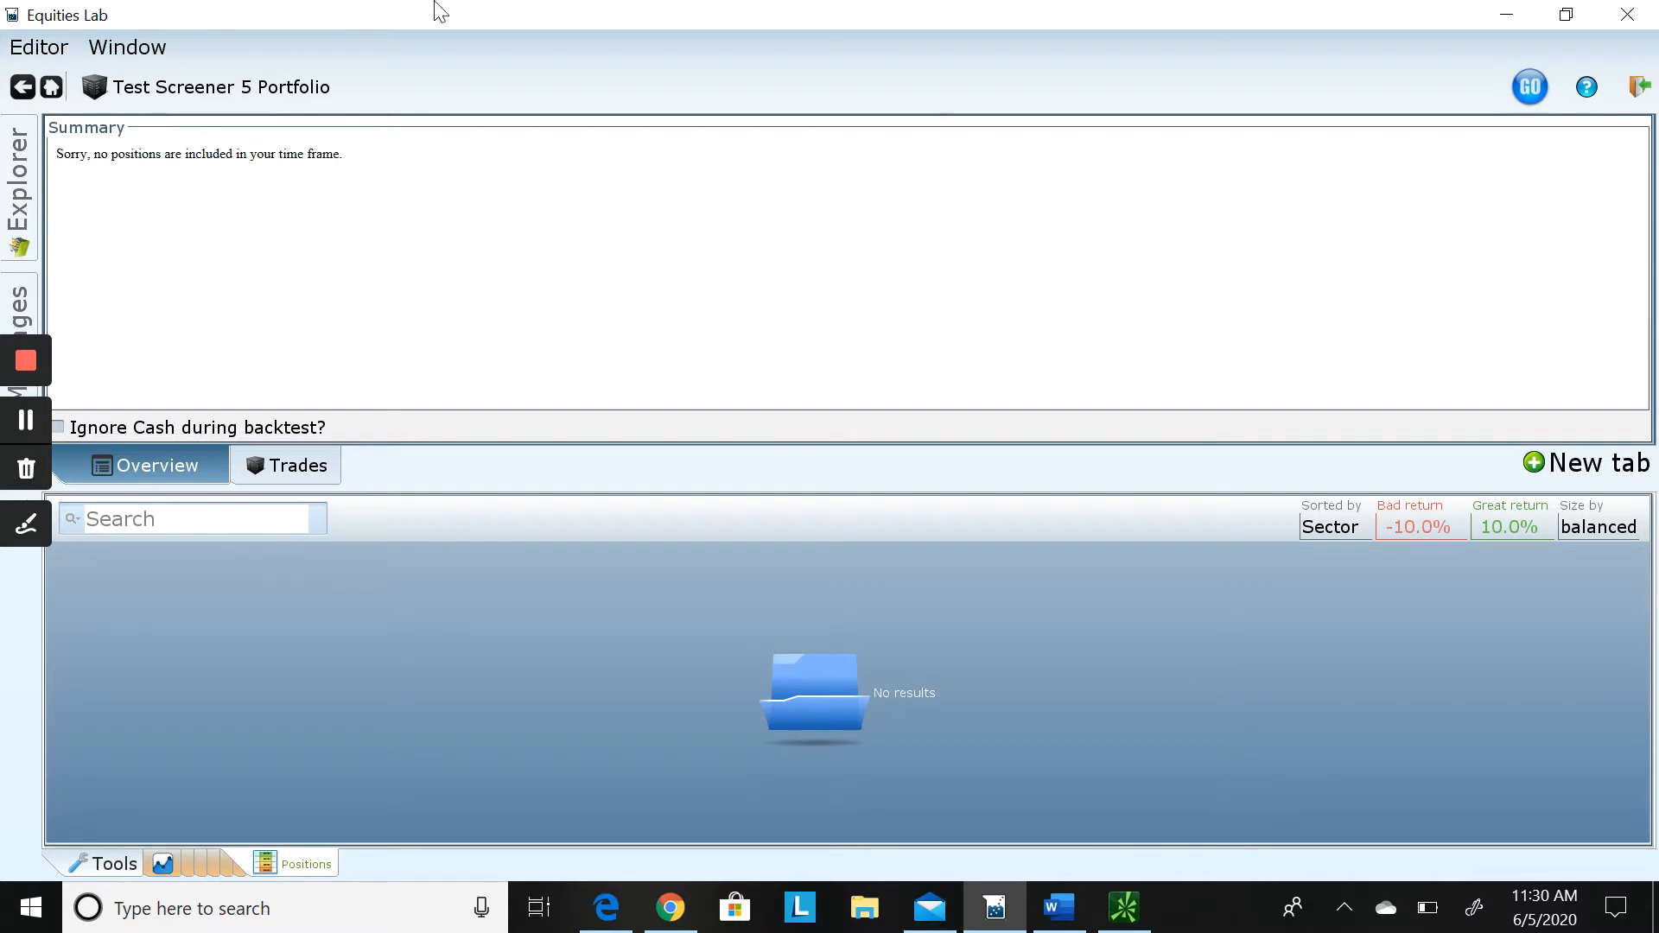
left_click(294, 465)
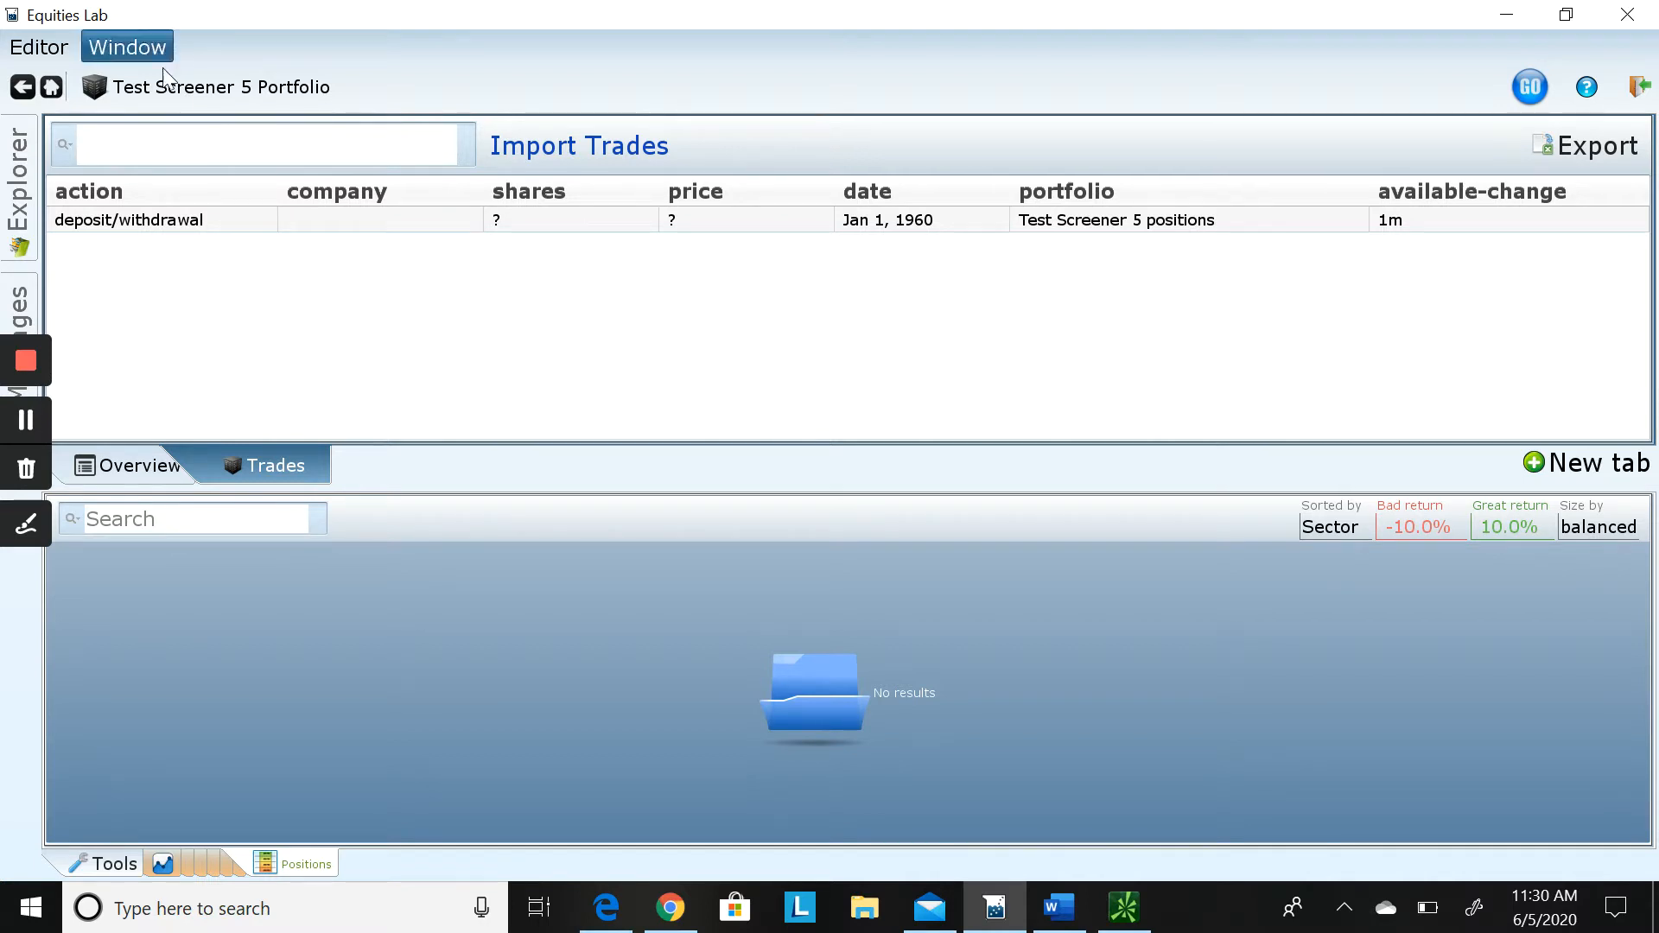
left_click(53, 88)
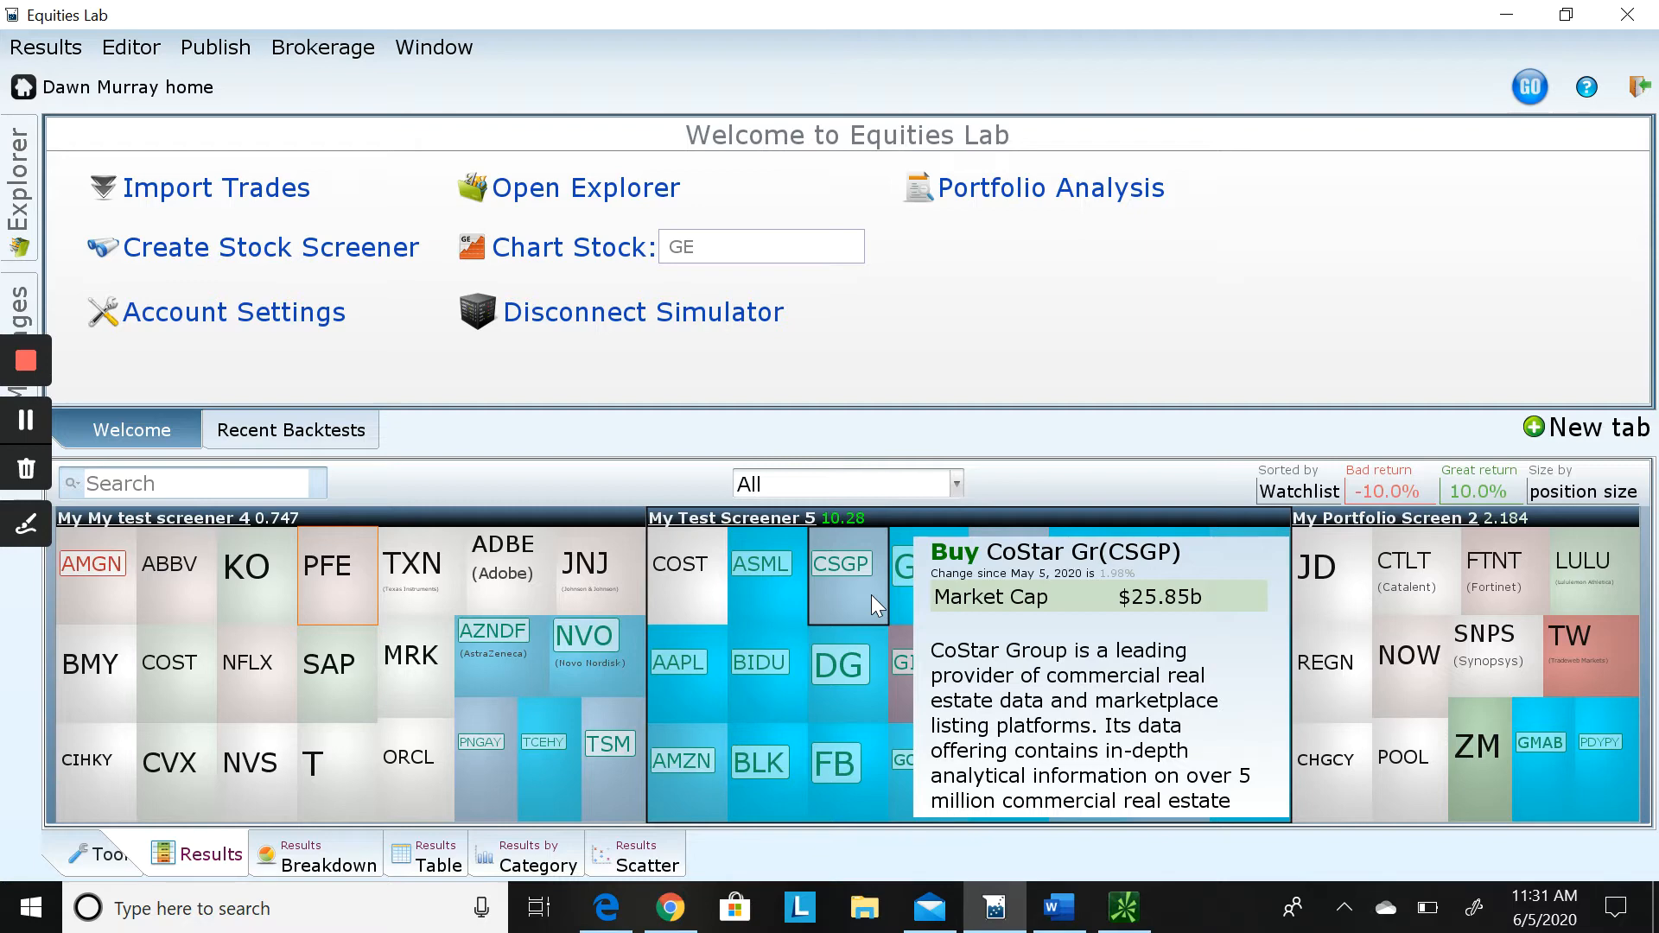
Start a simulator buy order for ASML from the My Test Screener 5 watchlist and check the portfolio balance
left_click(781, 572)
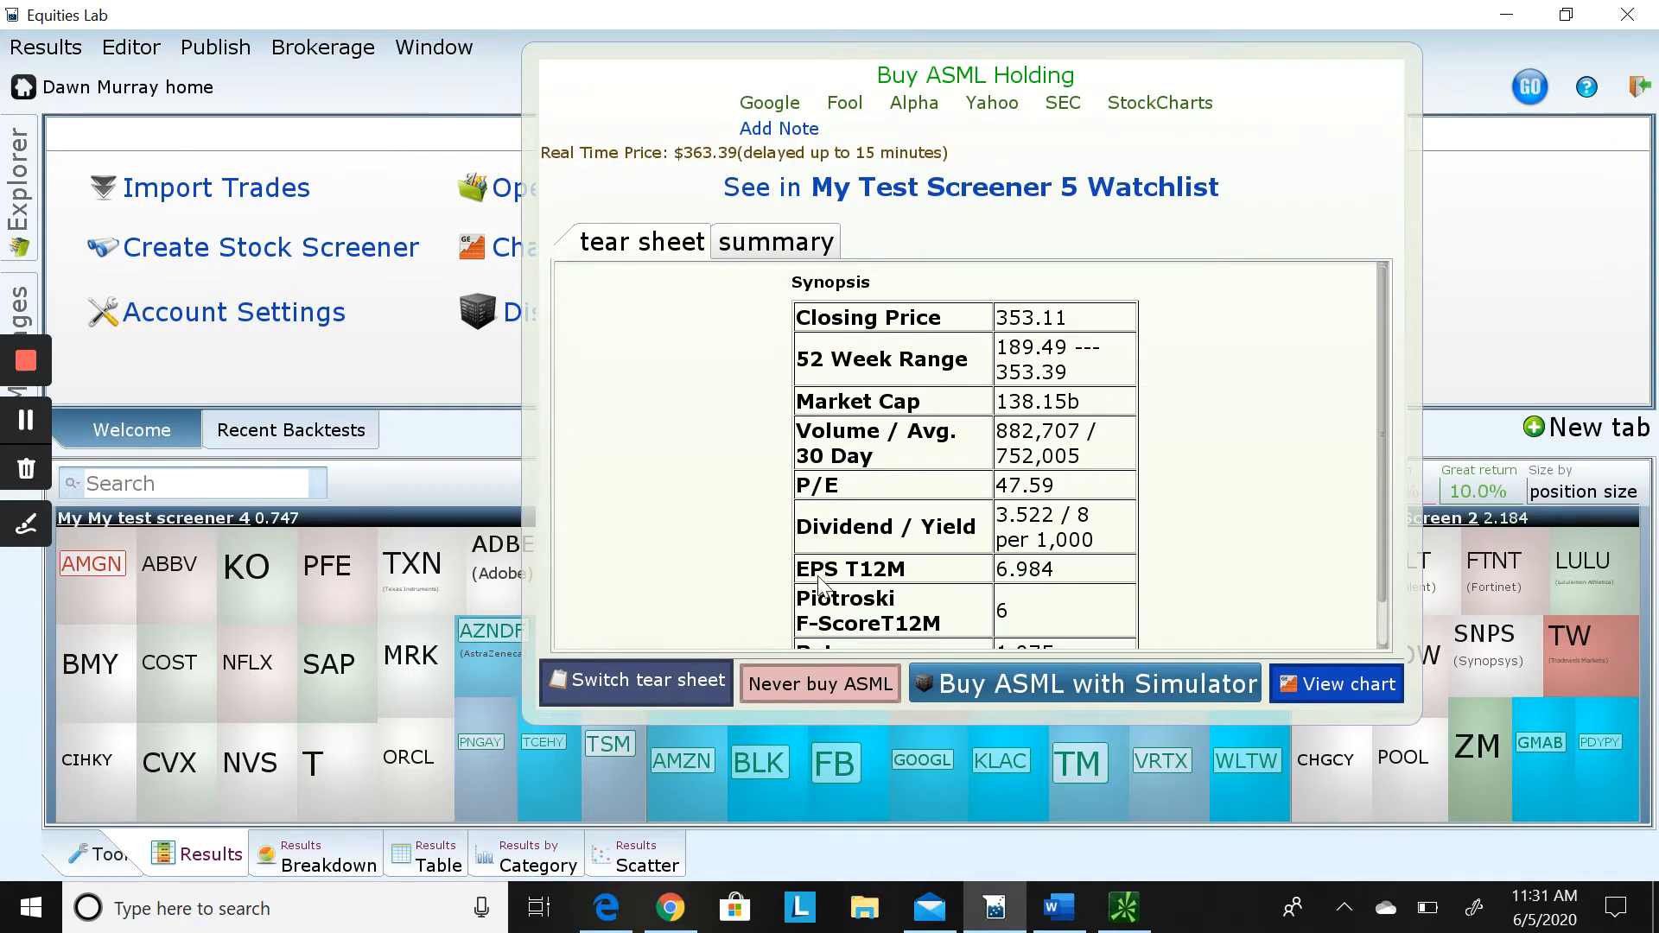
left_click(994, 683)
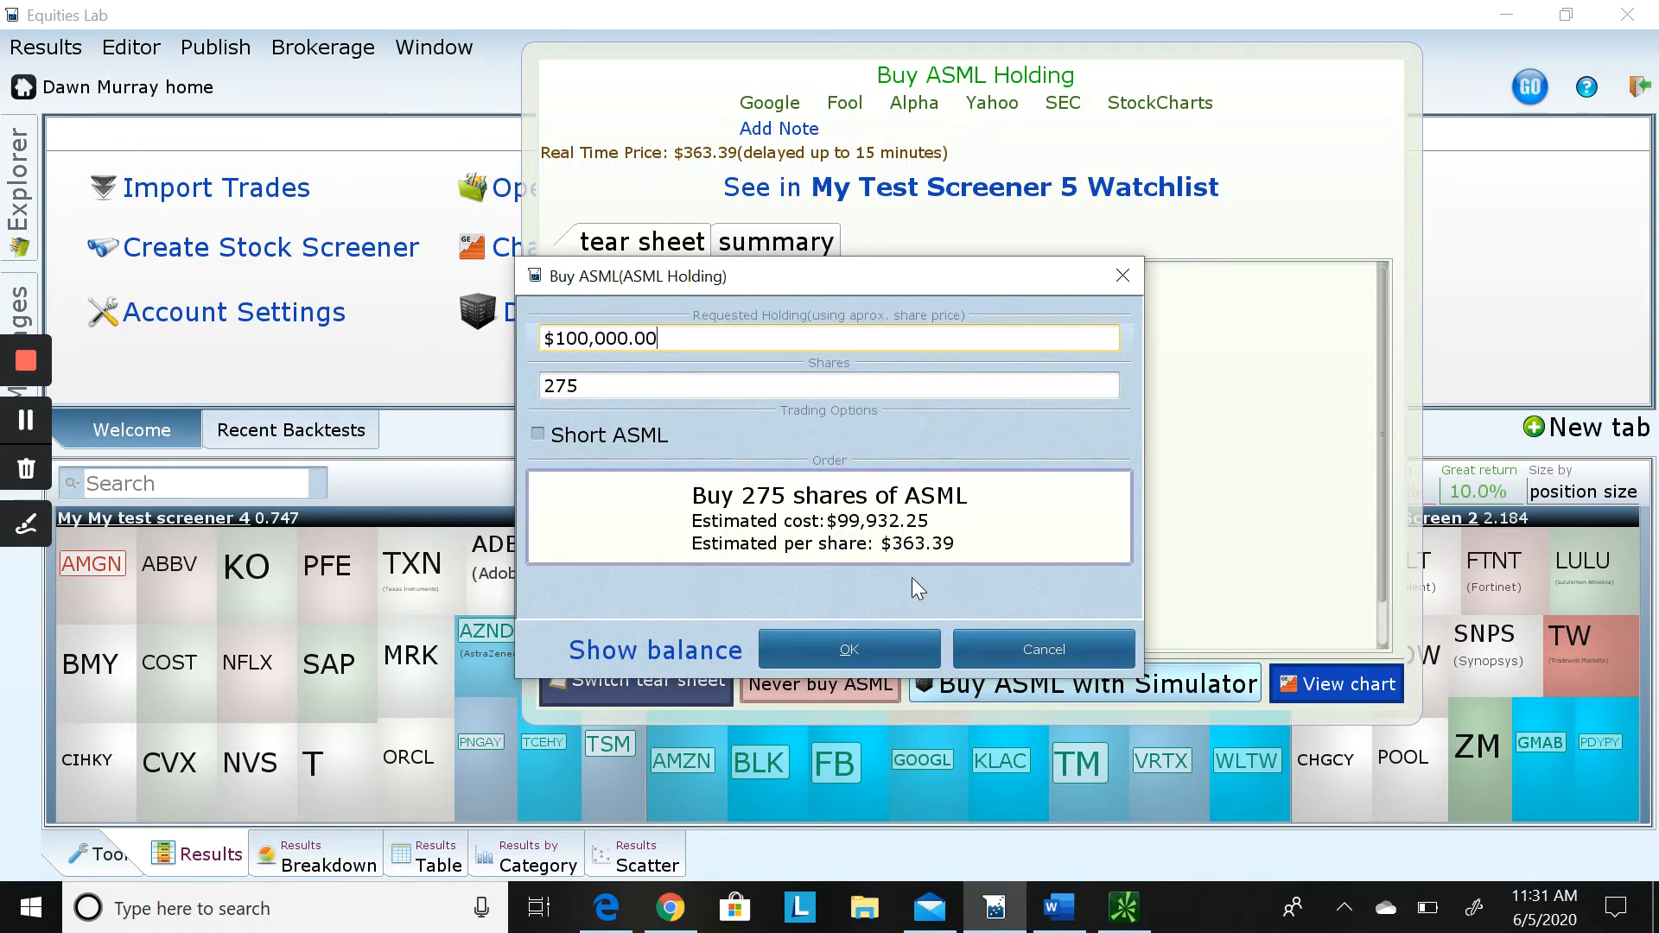
left_click(607, 666)
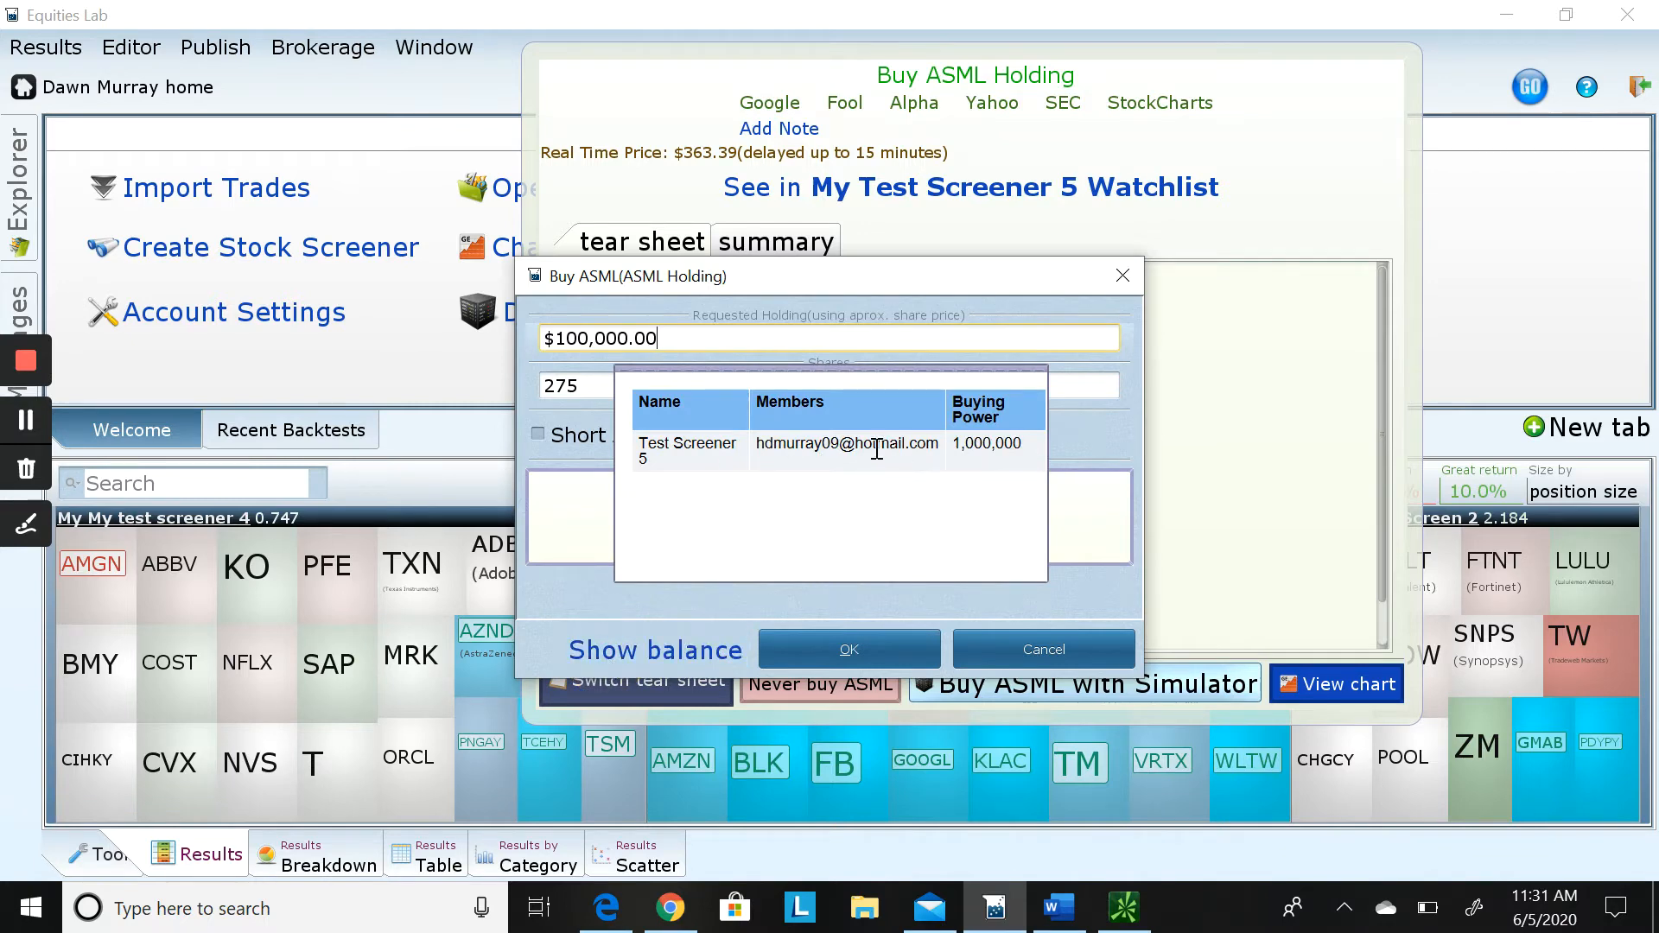
left_click(584, 583)
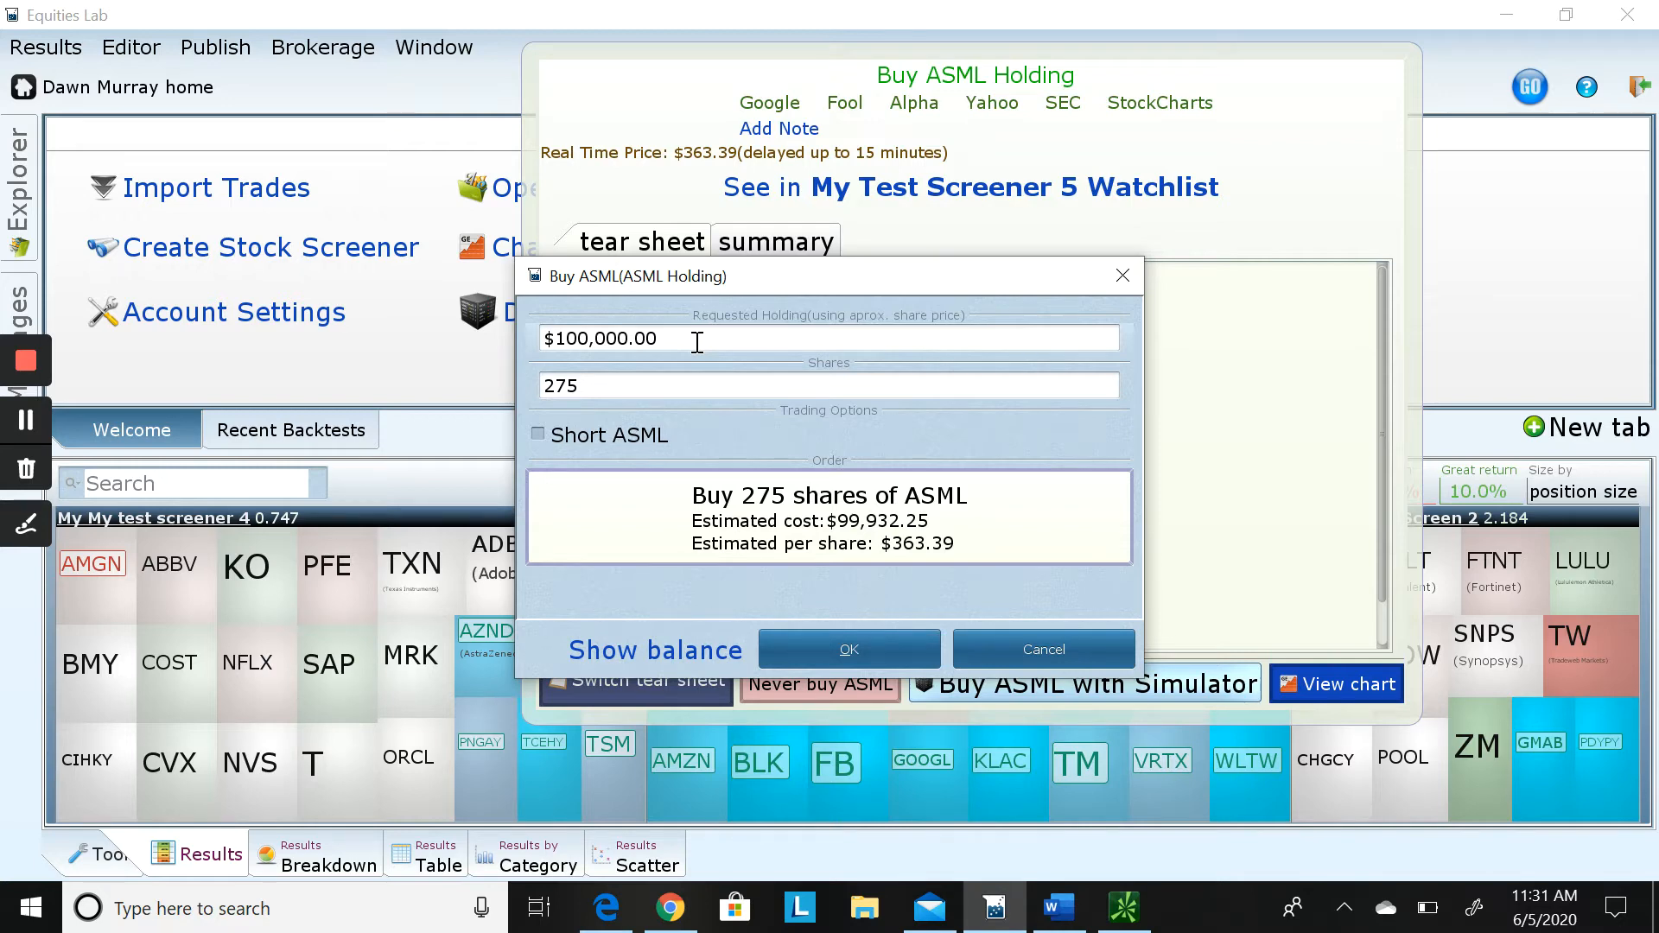
Try sizing the ASML order by a requested holding of 50000 and by 100 shares
left_click_drag(697, 343, 491, 324)
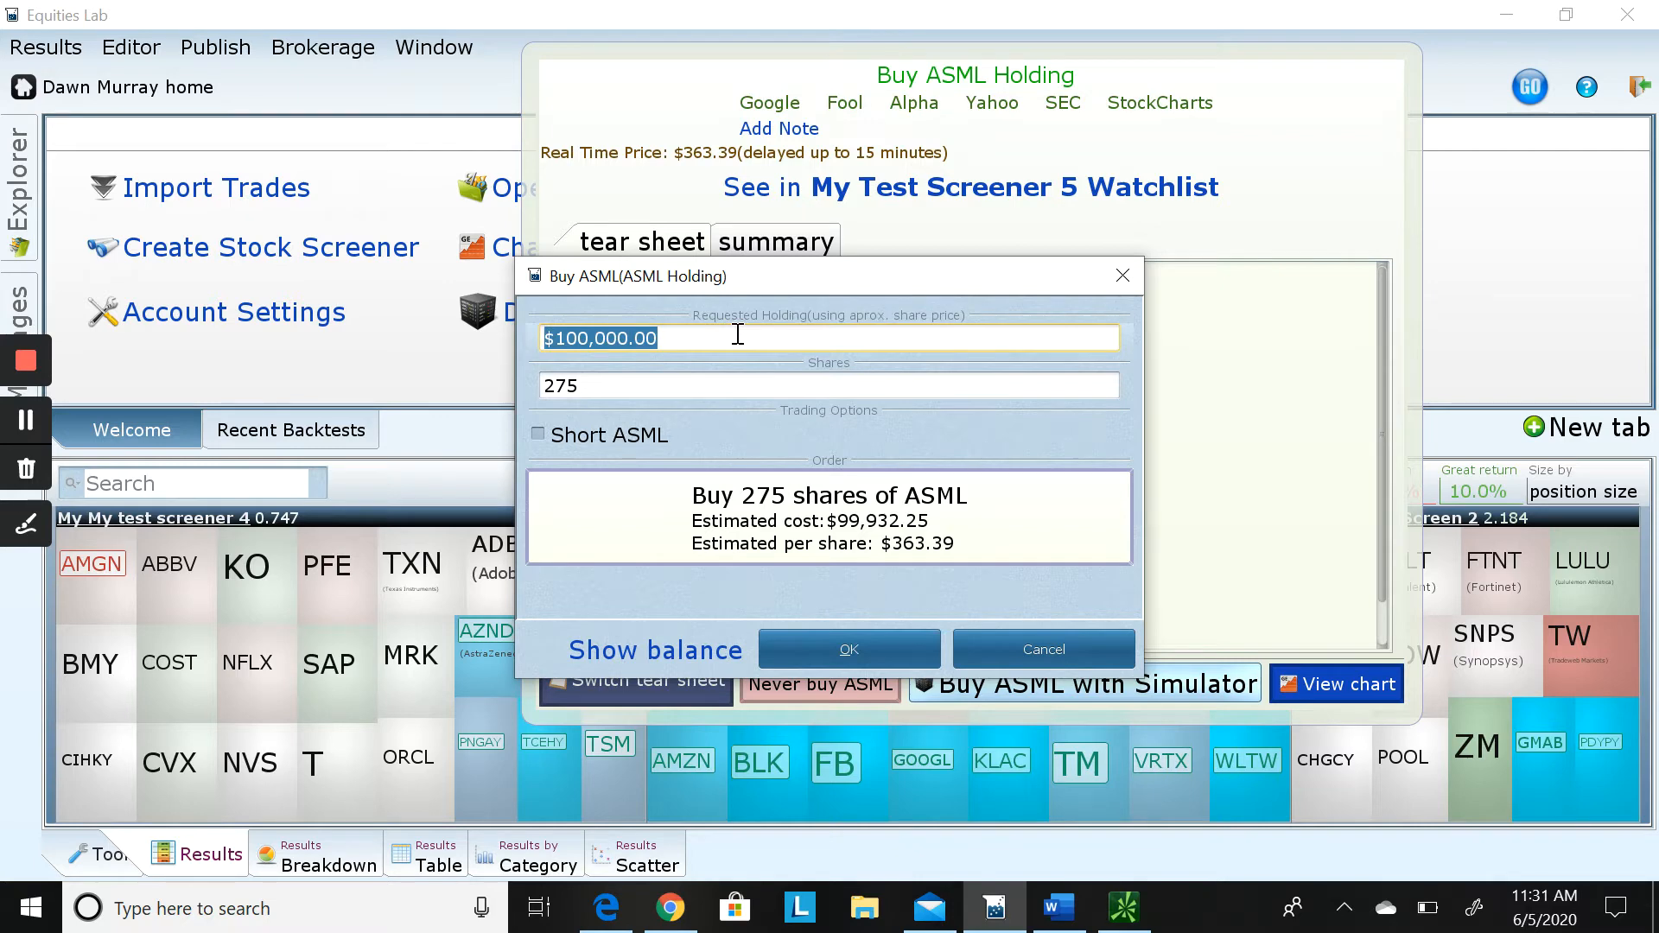
type("50000")
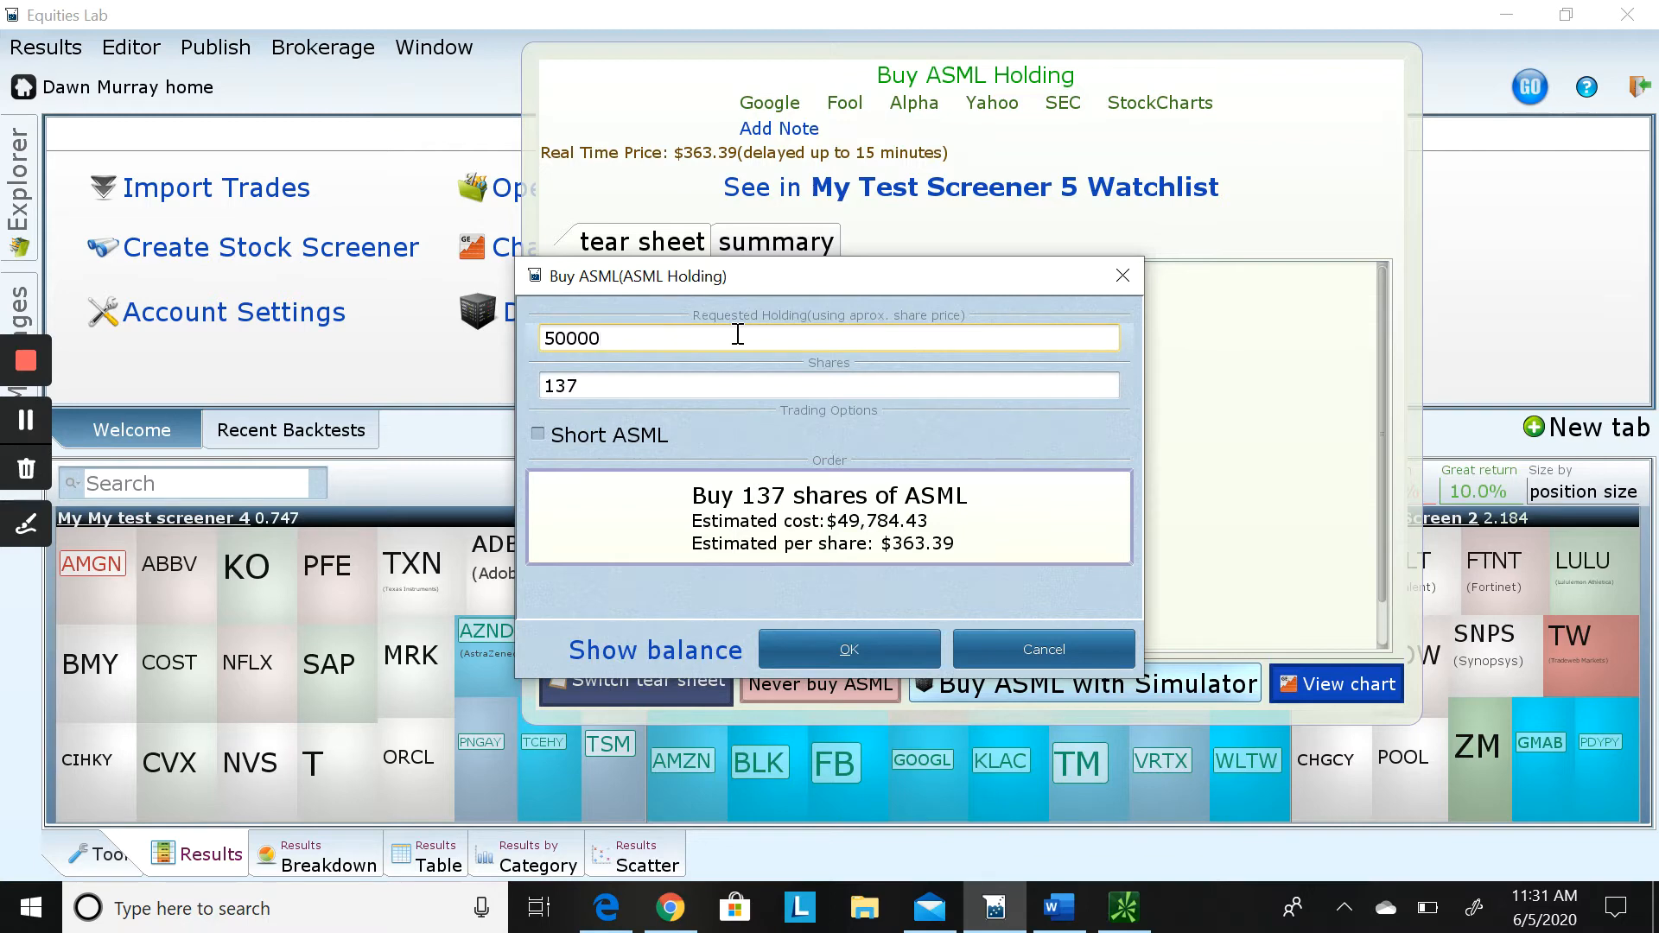
left_click(740, 380)
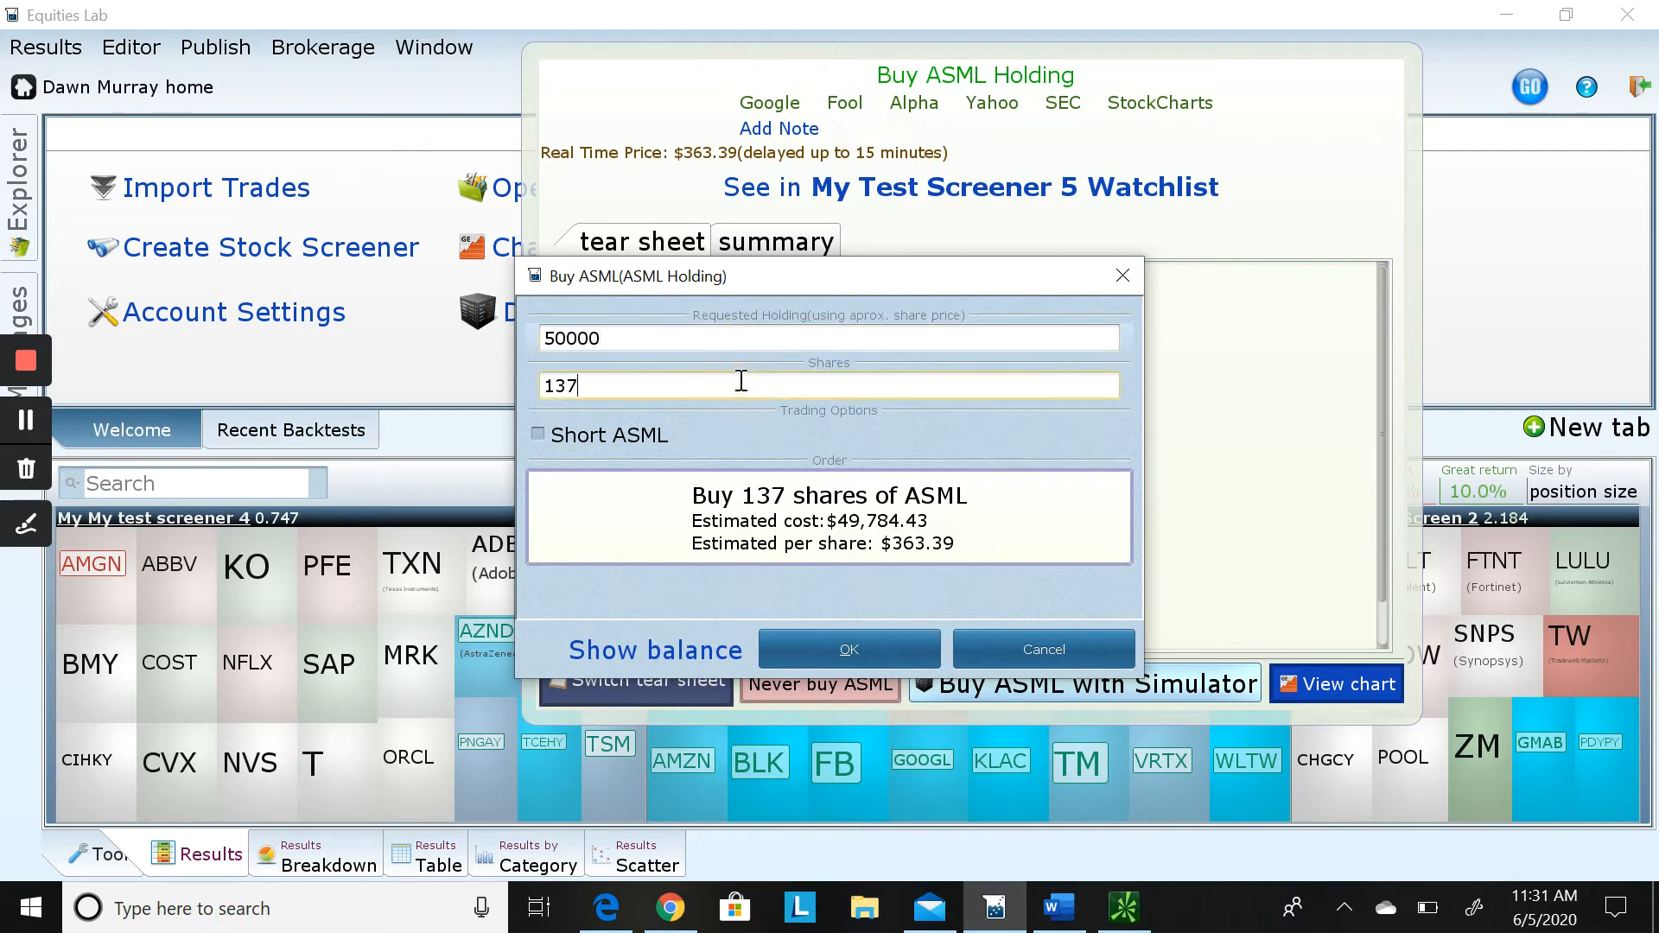
left_click_drag(741, 380, 505, 381)
type("100")
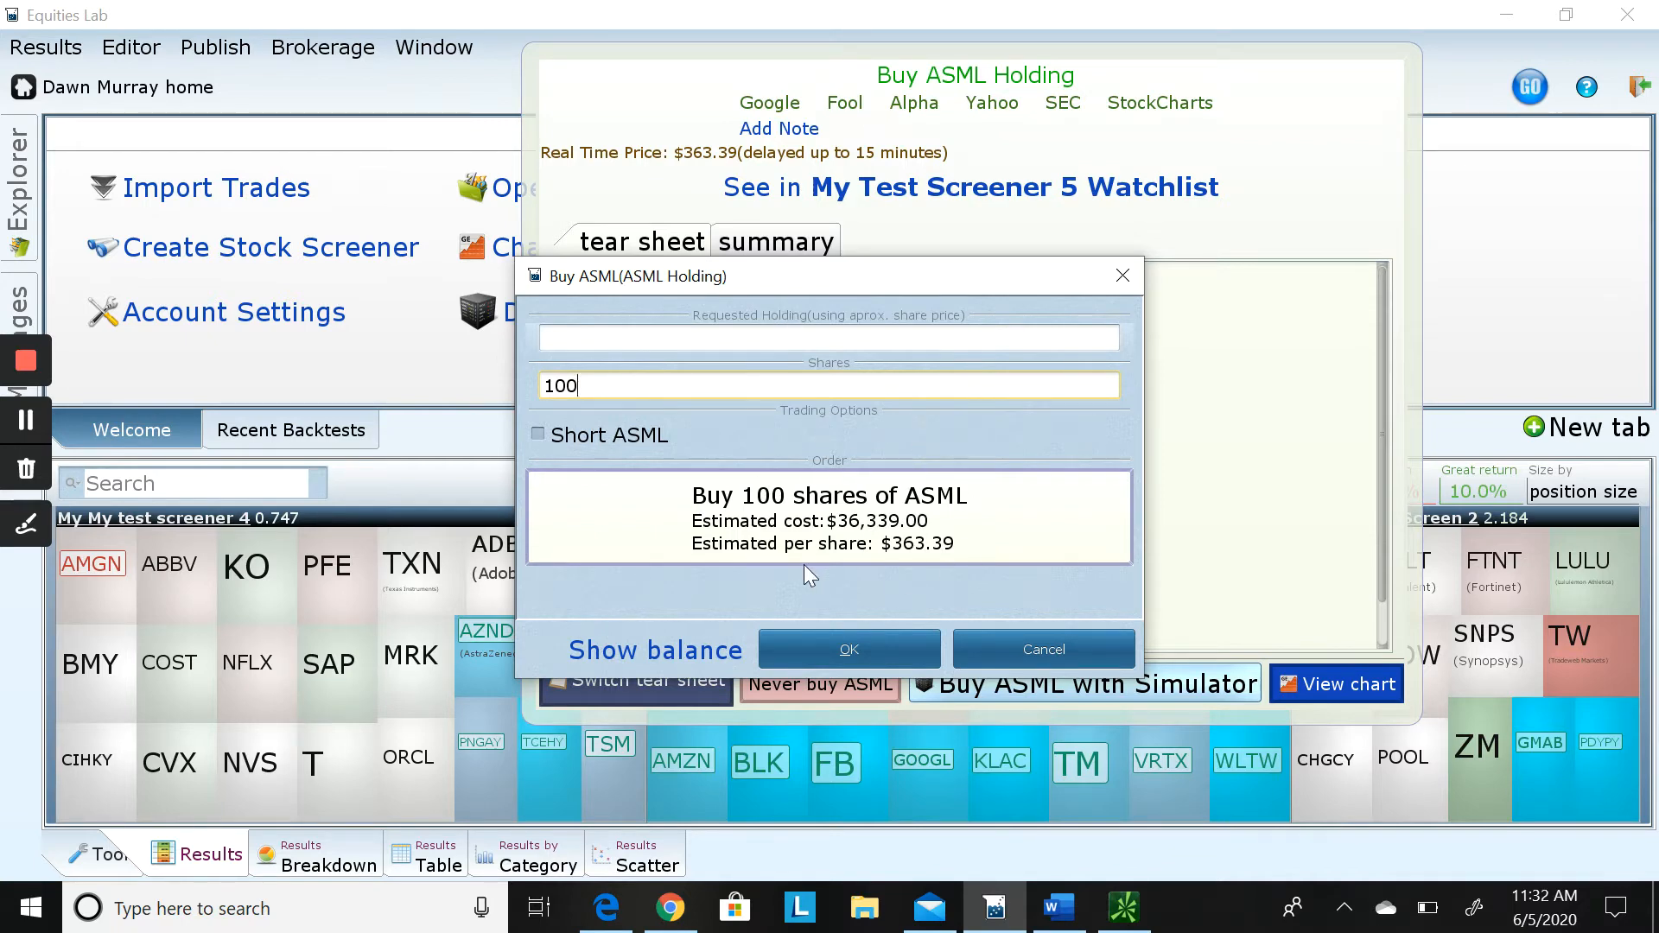
Set the ASML order's requested holding to 50000 and place the order
left_click(622, 336)
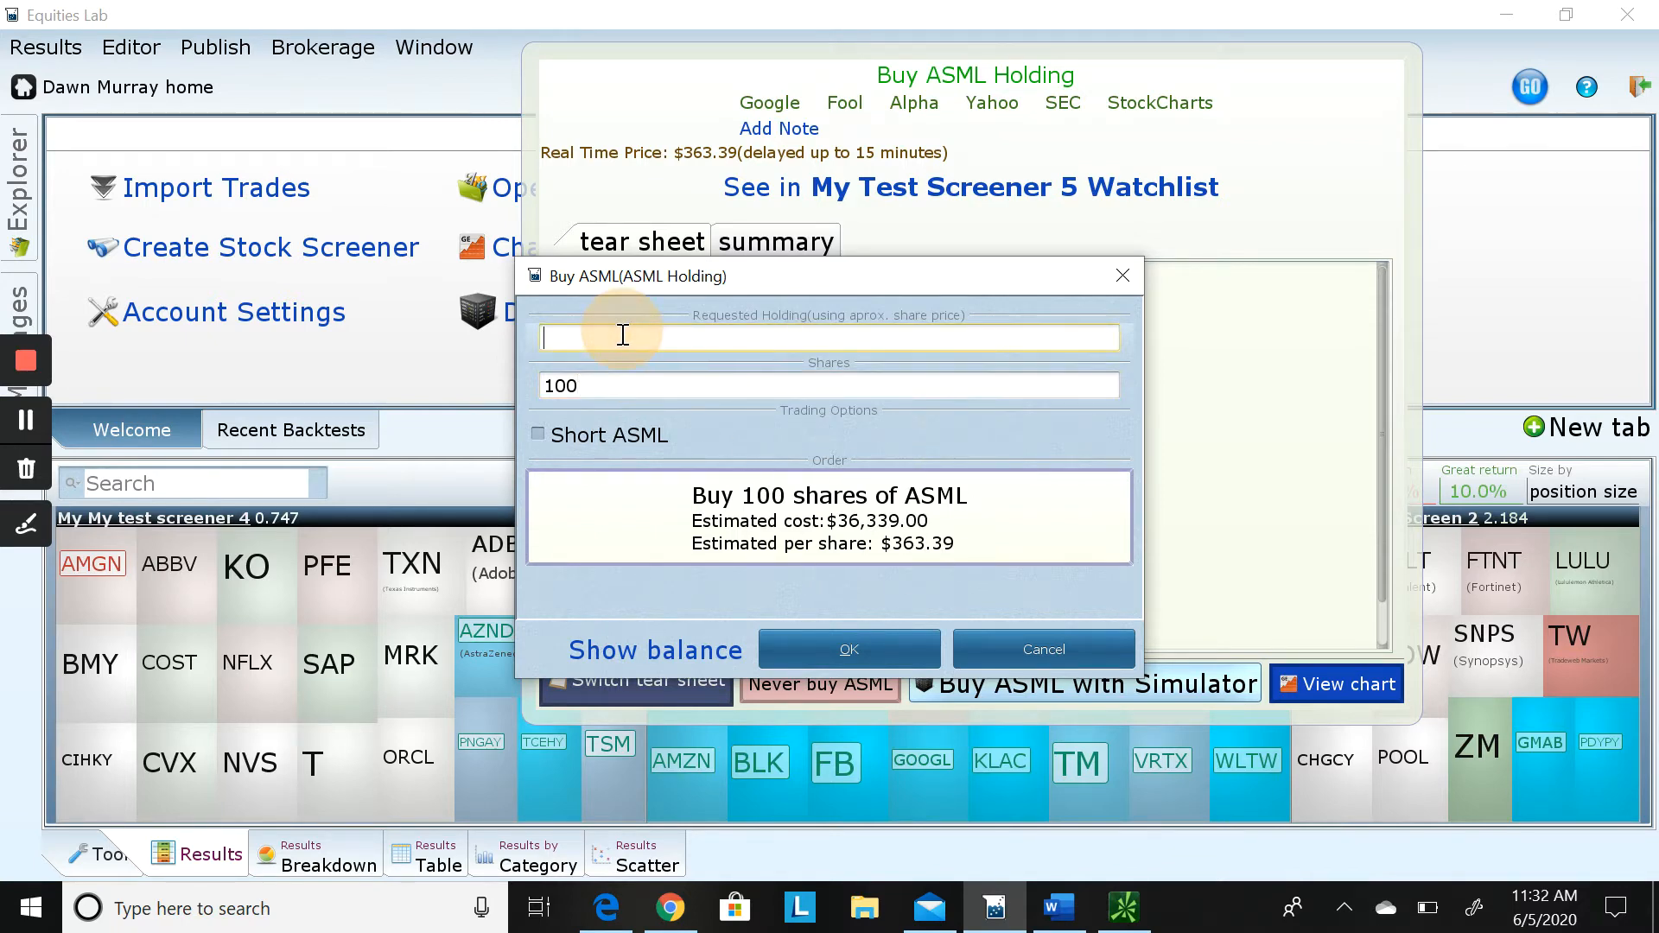
type("50000")
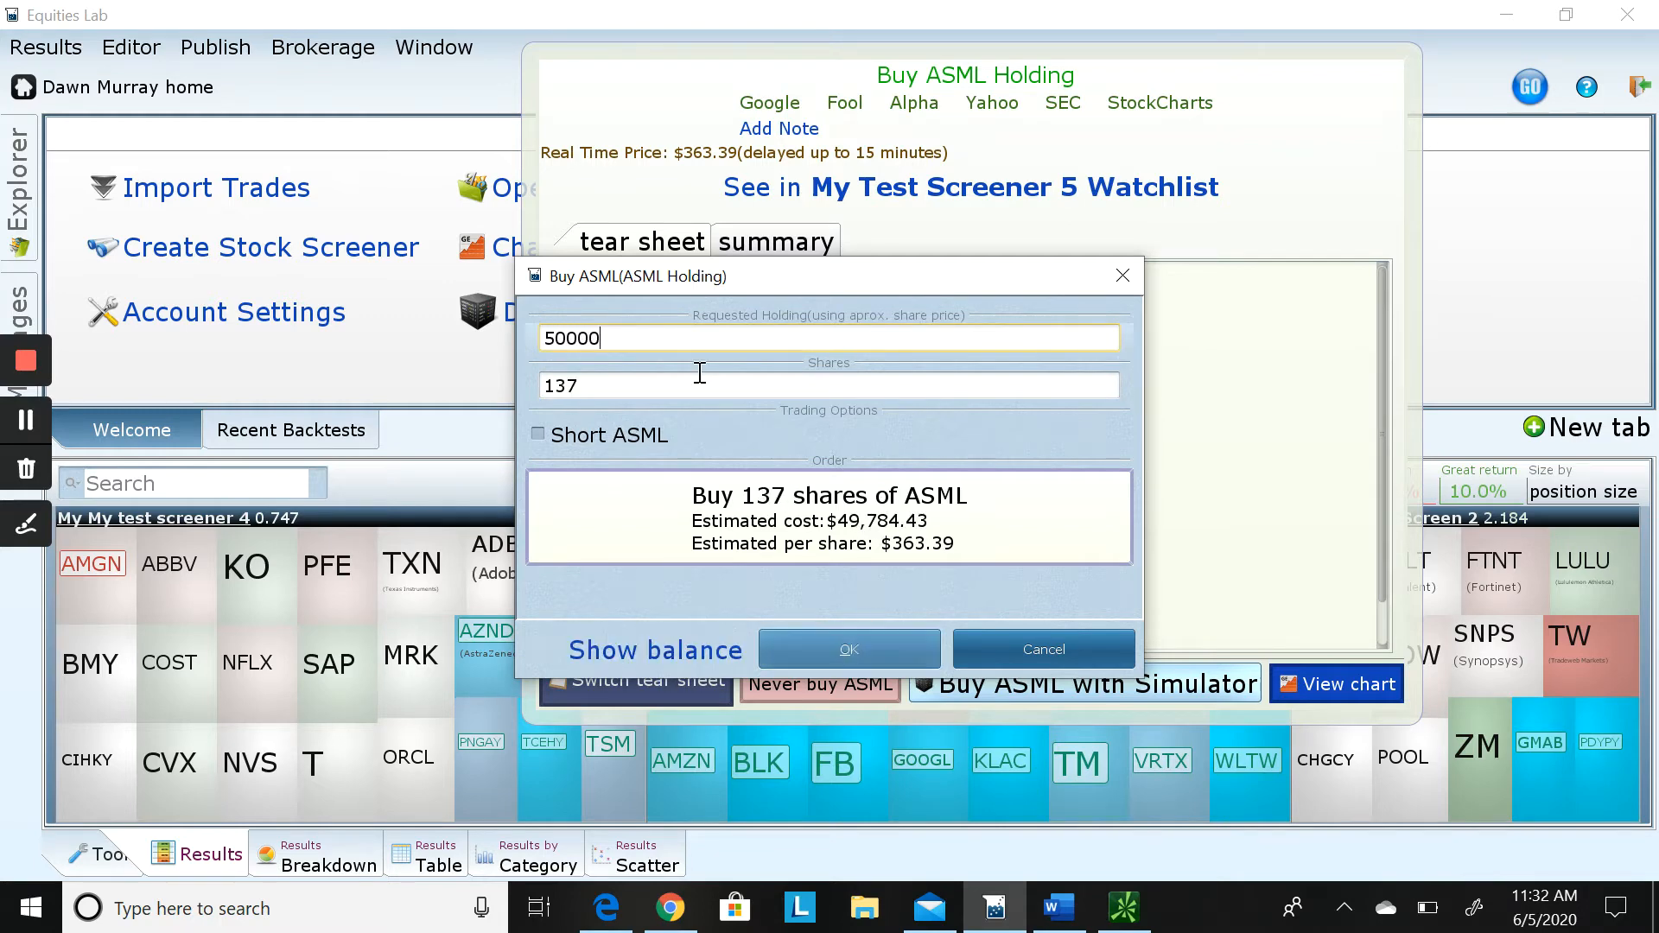
left_click(834, 654)
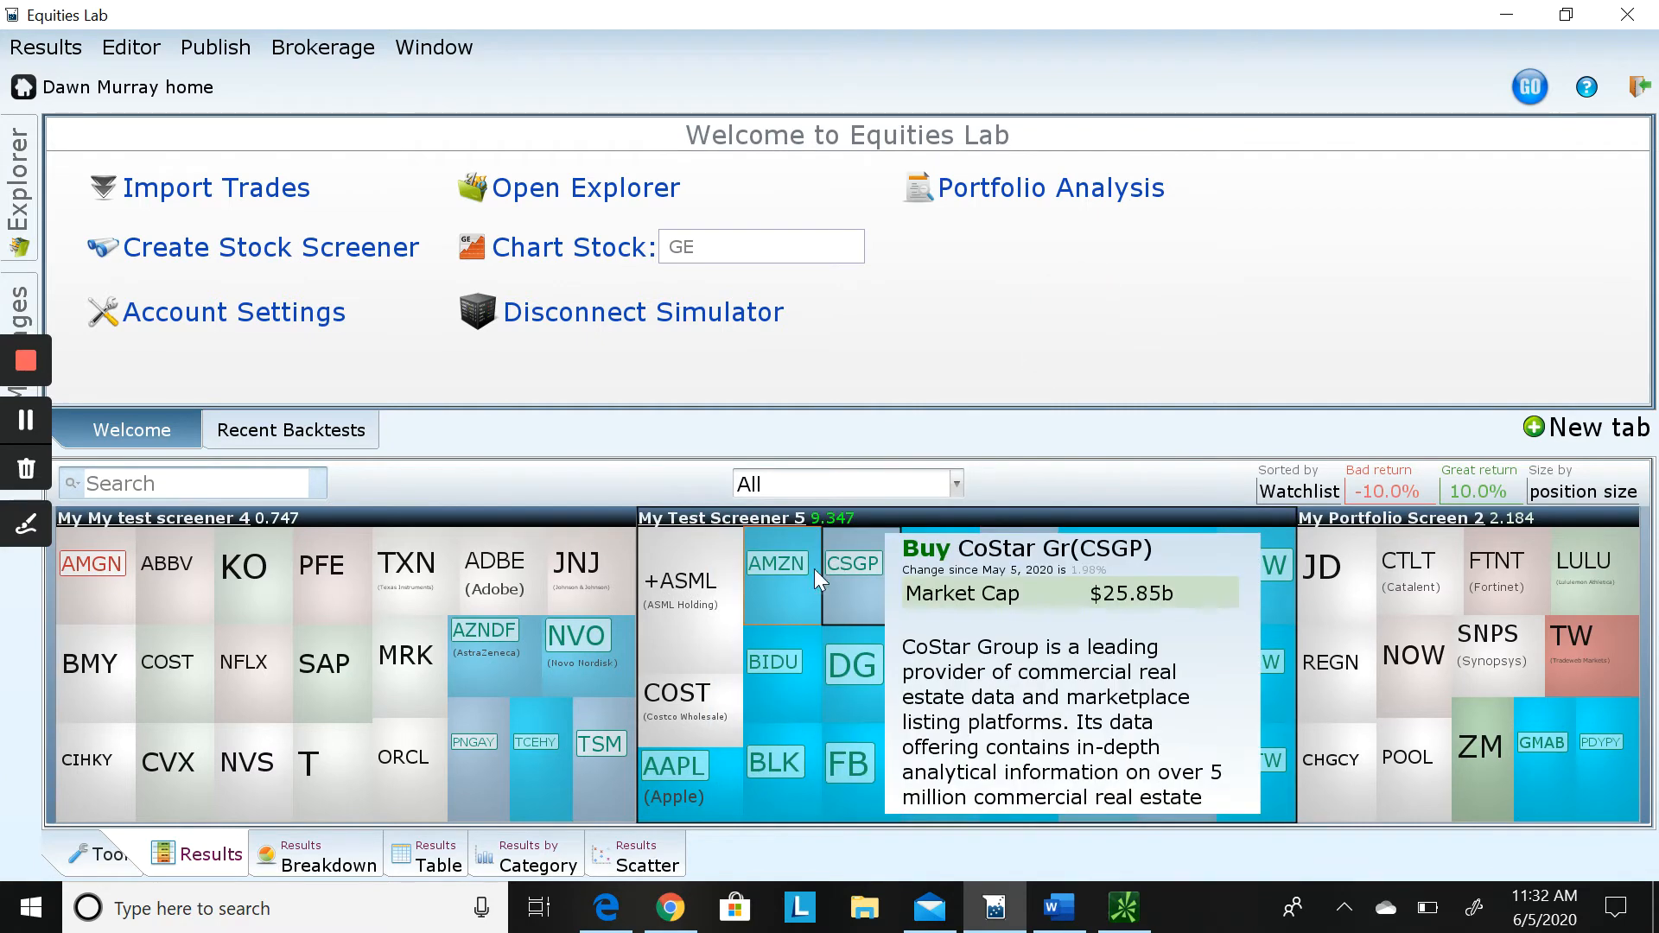
Buy Amazon.com (AMZN) from the My Test Screener 5 watchlist with the simulator, using a $50,000.00 requested holding
left_click(791, 573)
left_click(1032, 700)
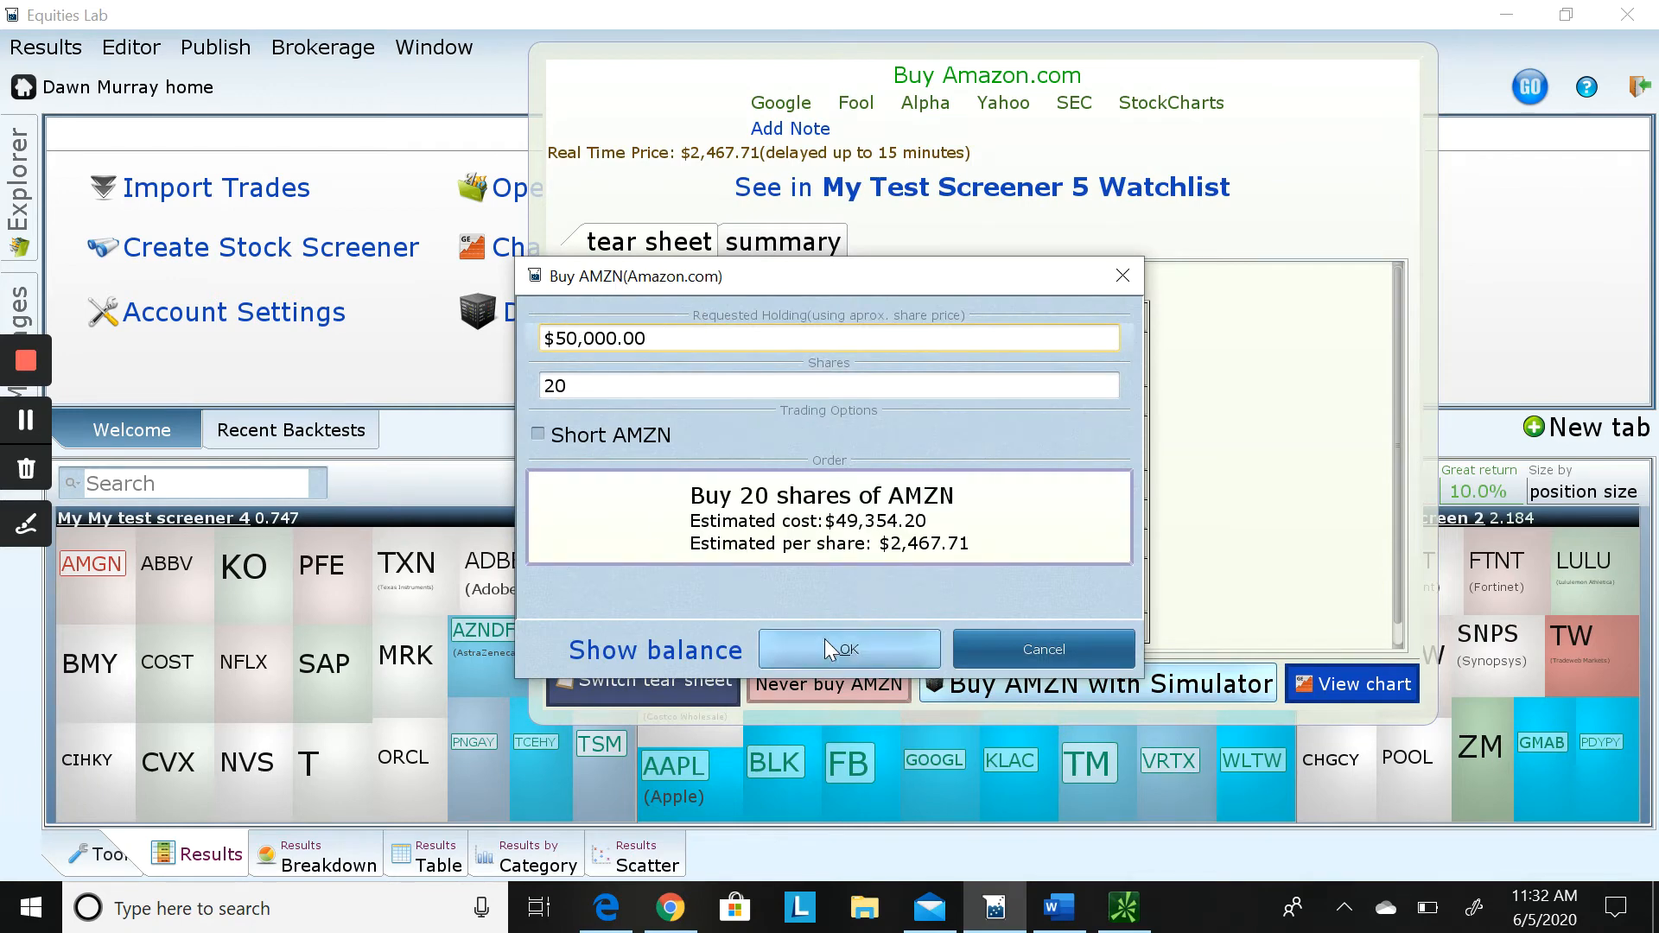
left_click(824, 648)
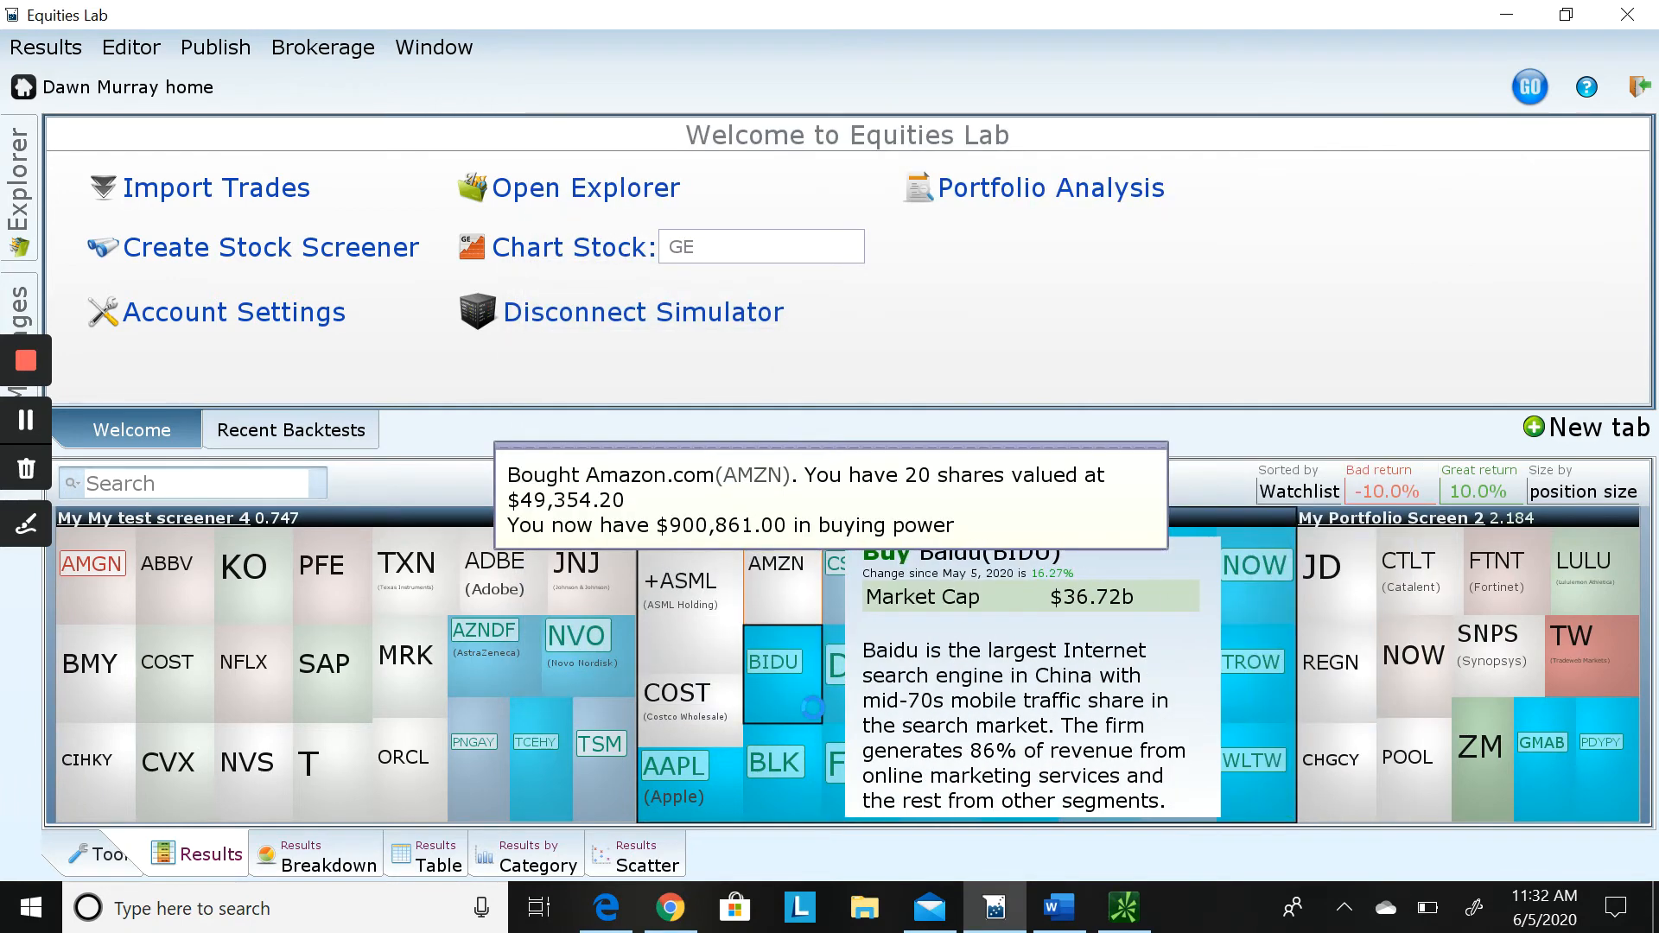
Buy Baidu (BIDU) from the same watchlist with the simulator, using a $50,000.00 requested holding
left_click(785, 669)
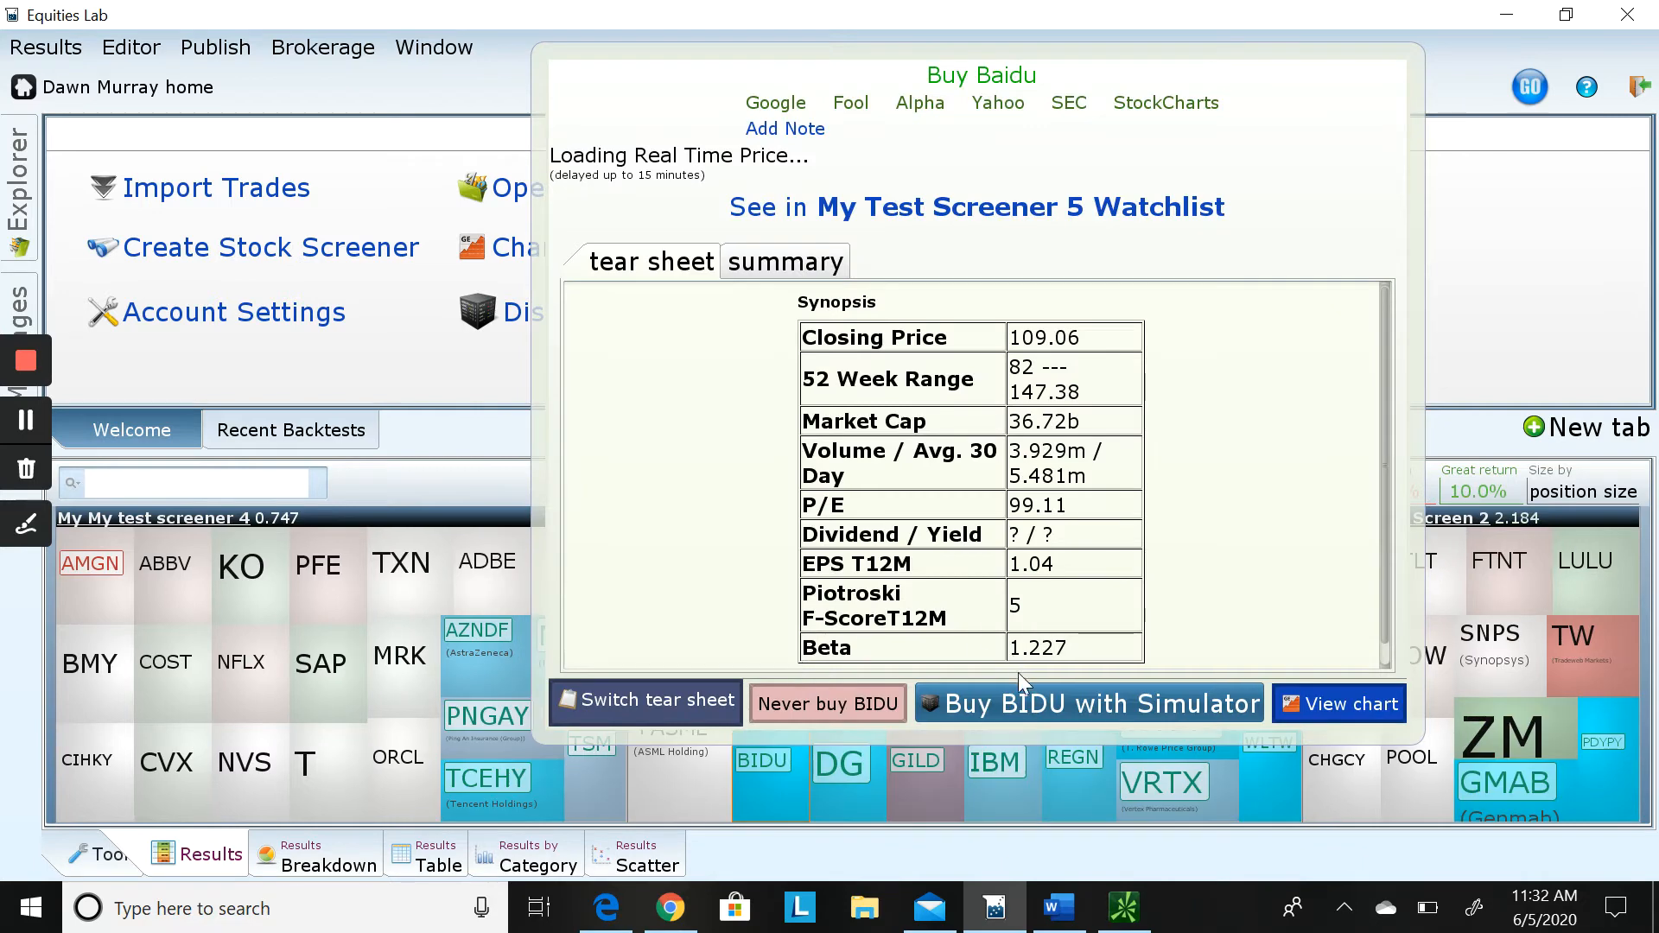
left_click(1013, 687)
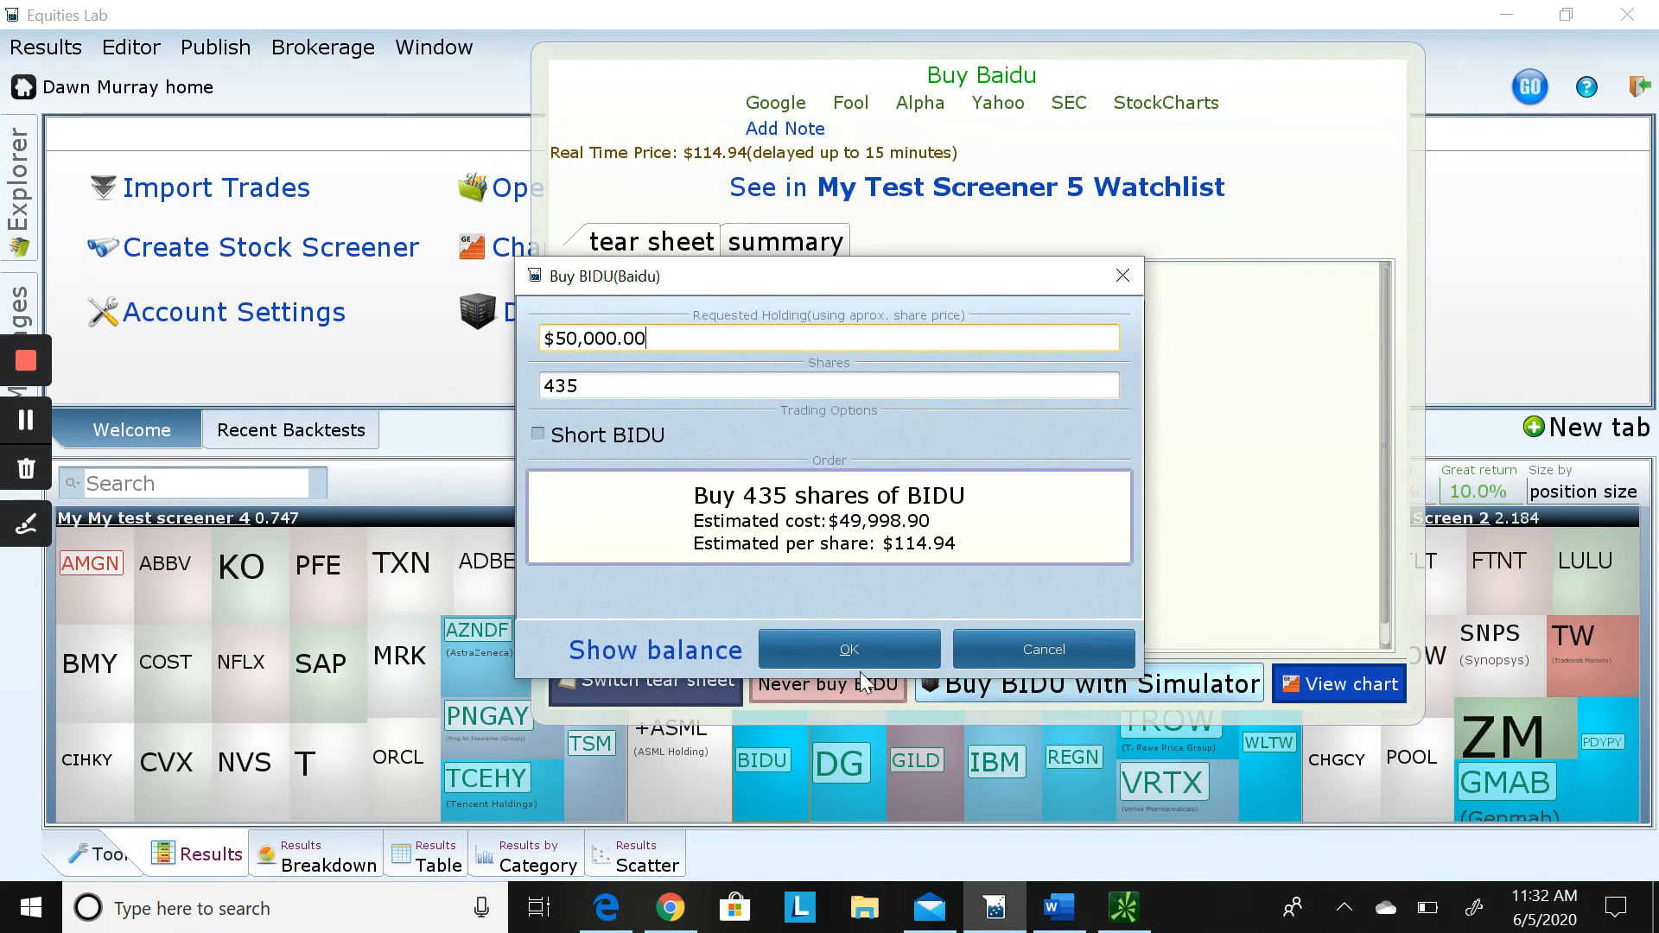
left_click(859, 657)
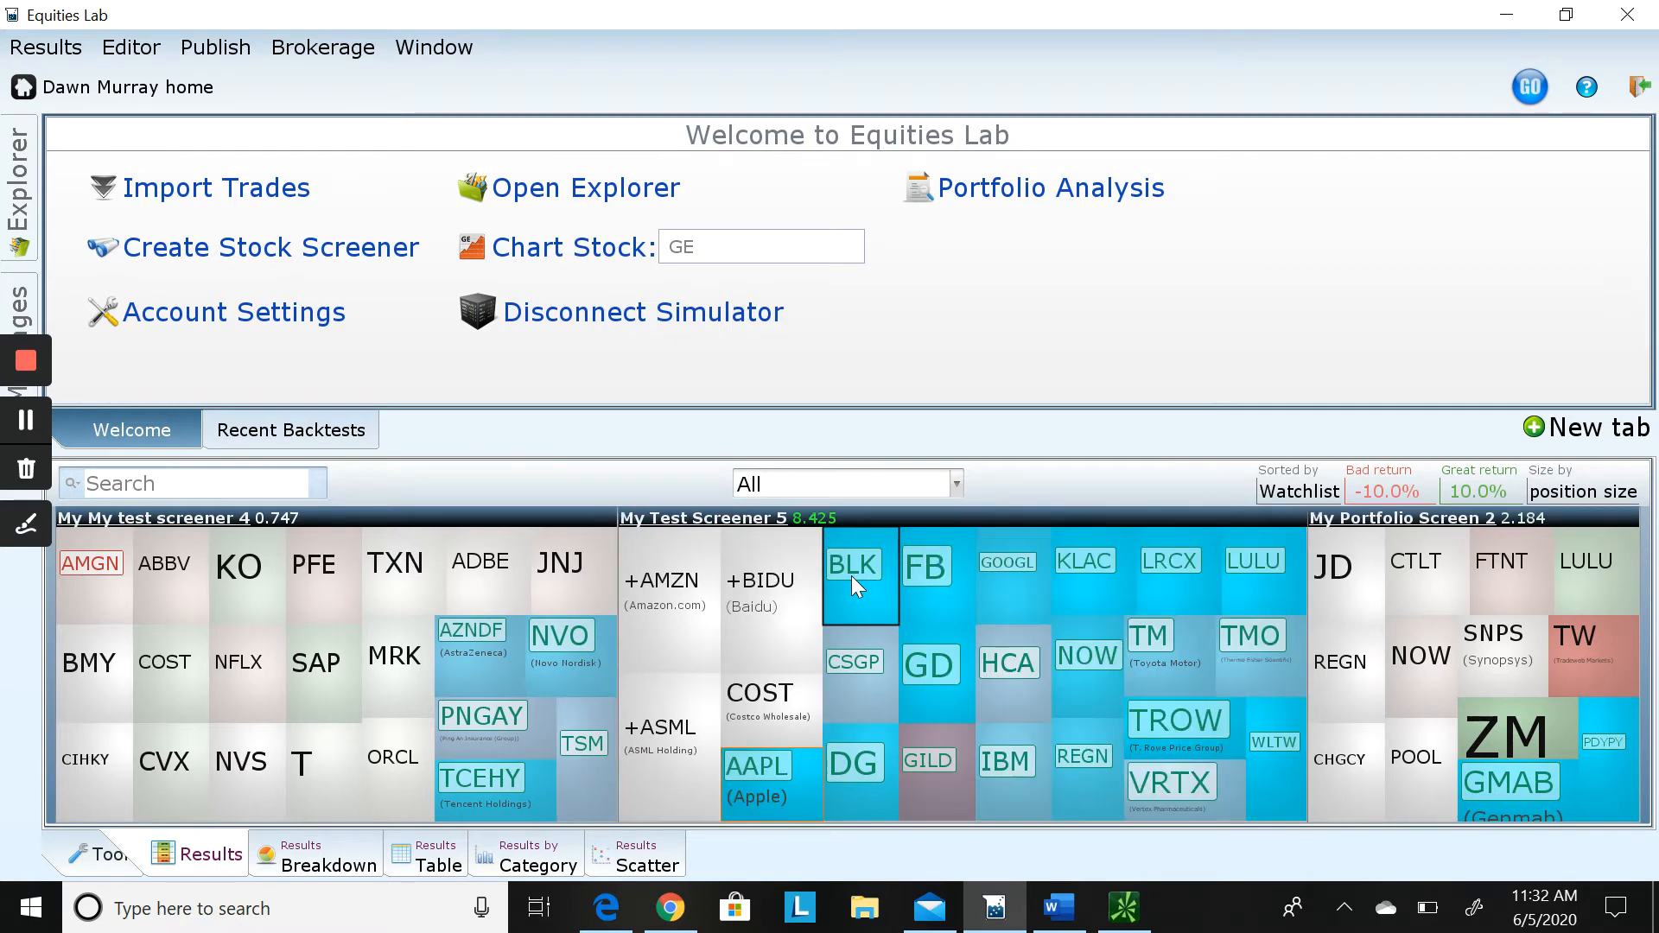
Buy BlackRock (BLK) from the same watchlist with the simulator, using a $50,000.00 requested holding
mouse_move(852, 576)
left_click(876, 683)
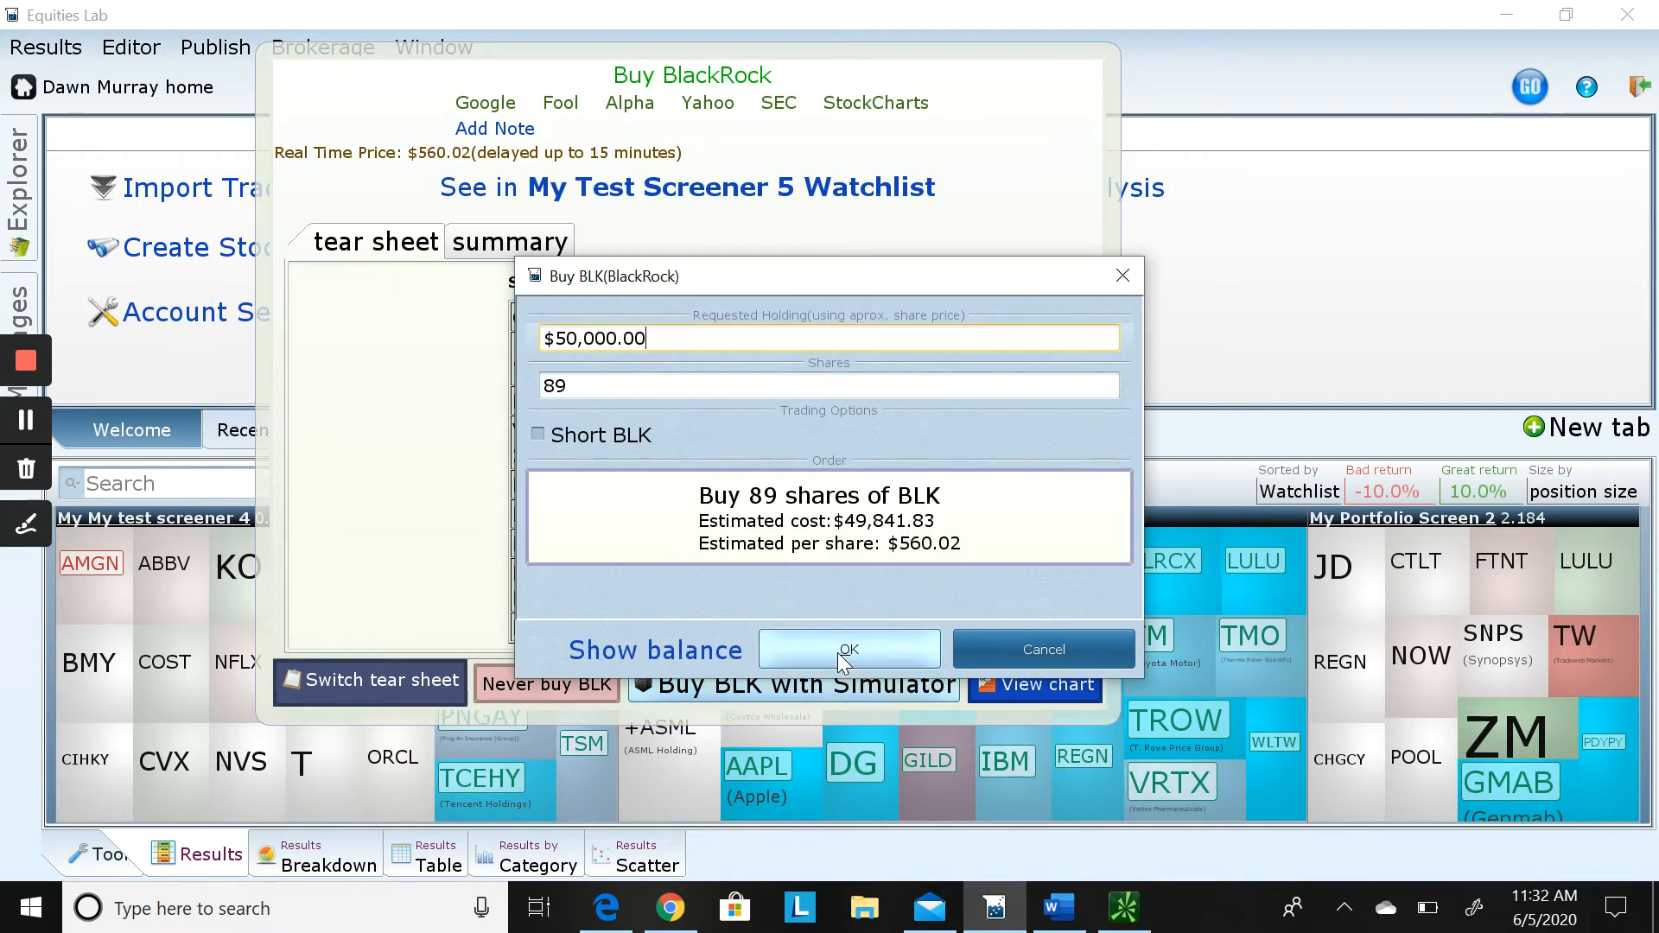
left_click(839, 655)
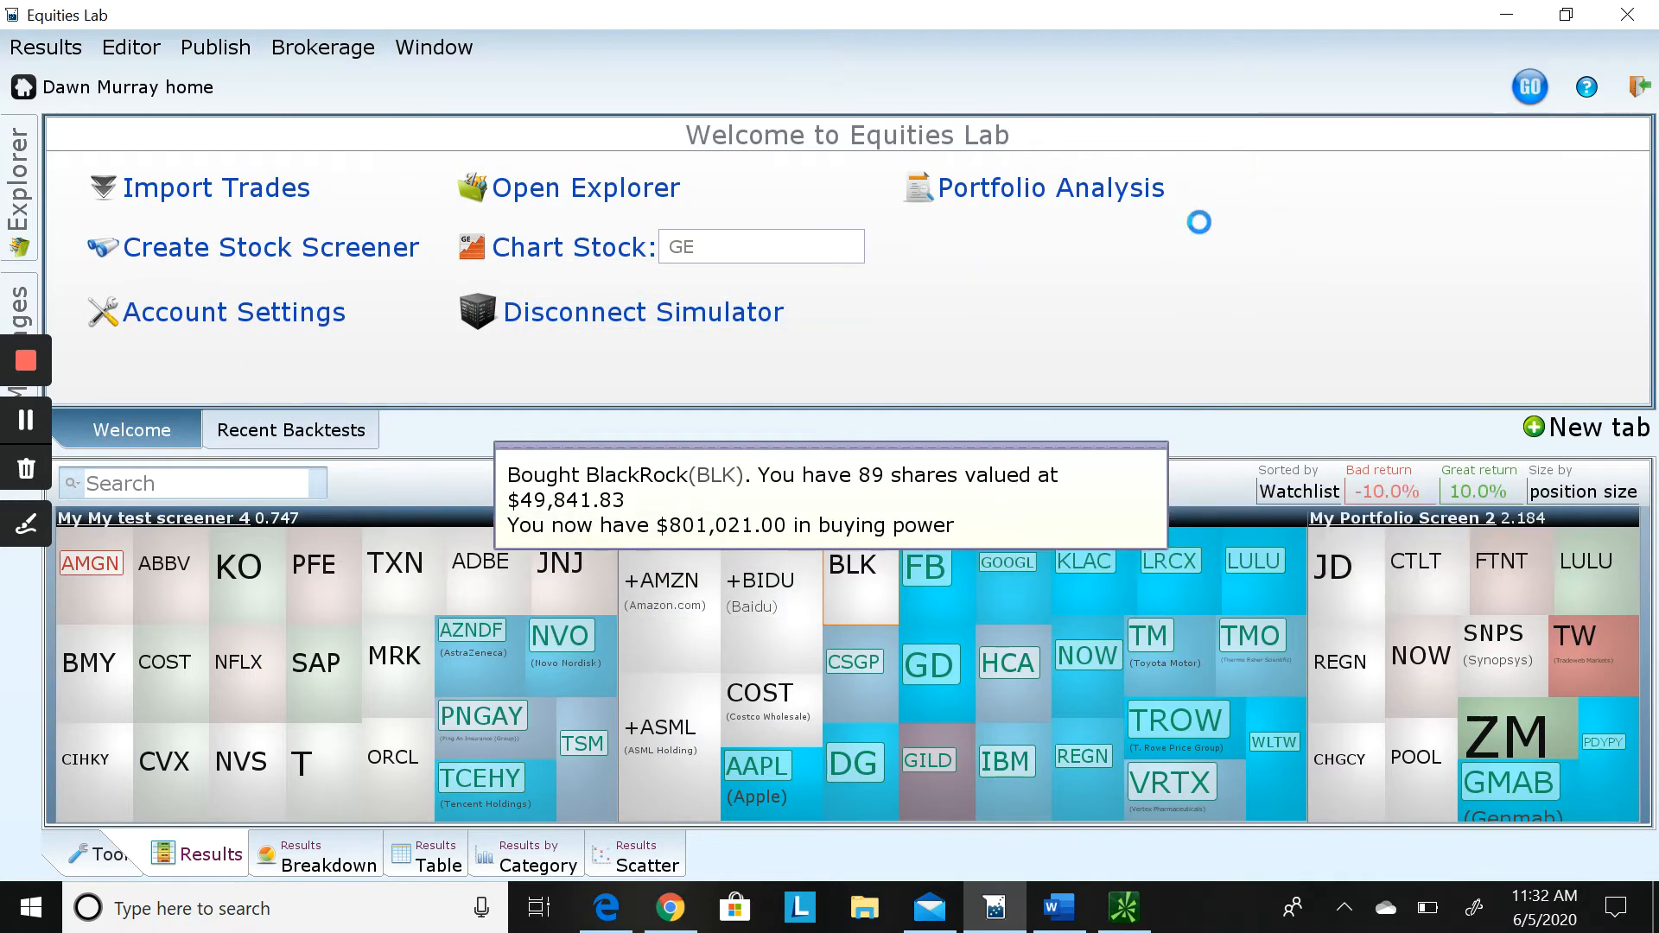
Mark Apple (AAPL) in the My Test Screener 5 watchlist as a stock never to buy
left_click(1184, 273)
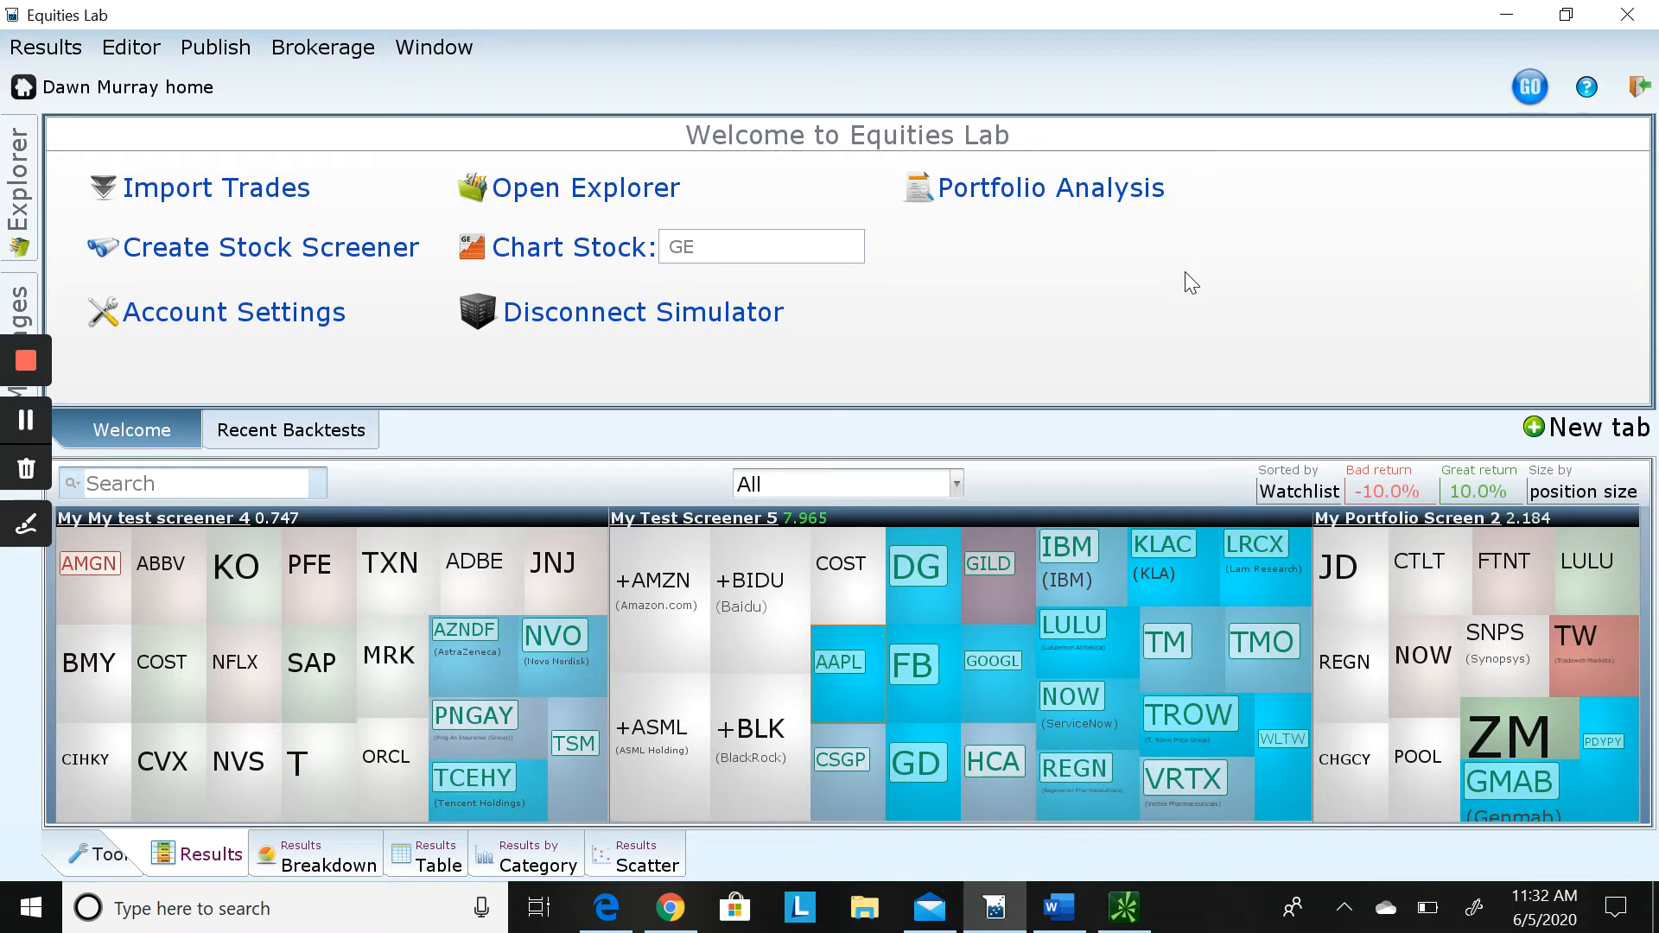
mouse_move(698, 589)
left_click(852, 669)
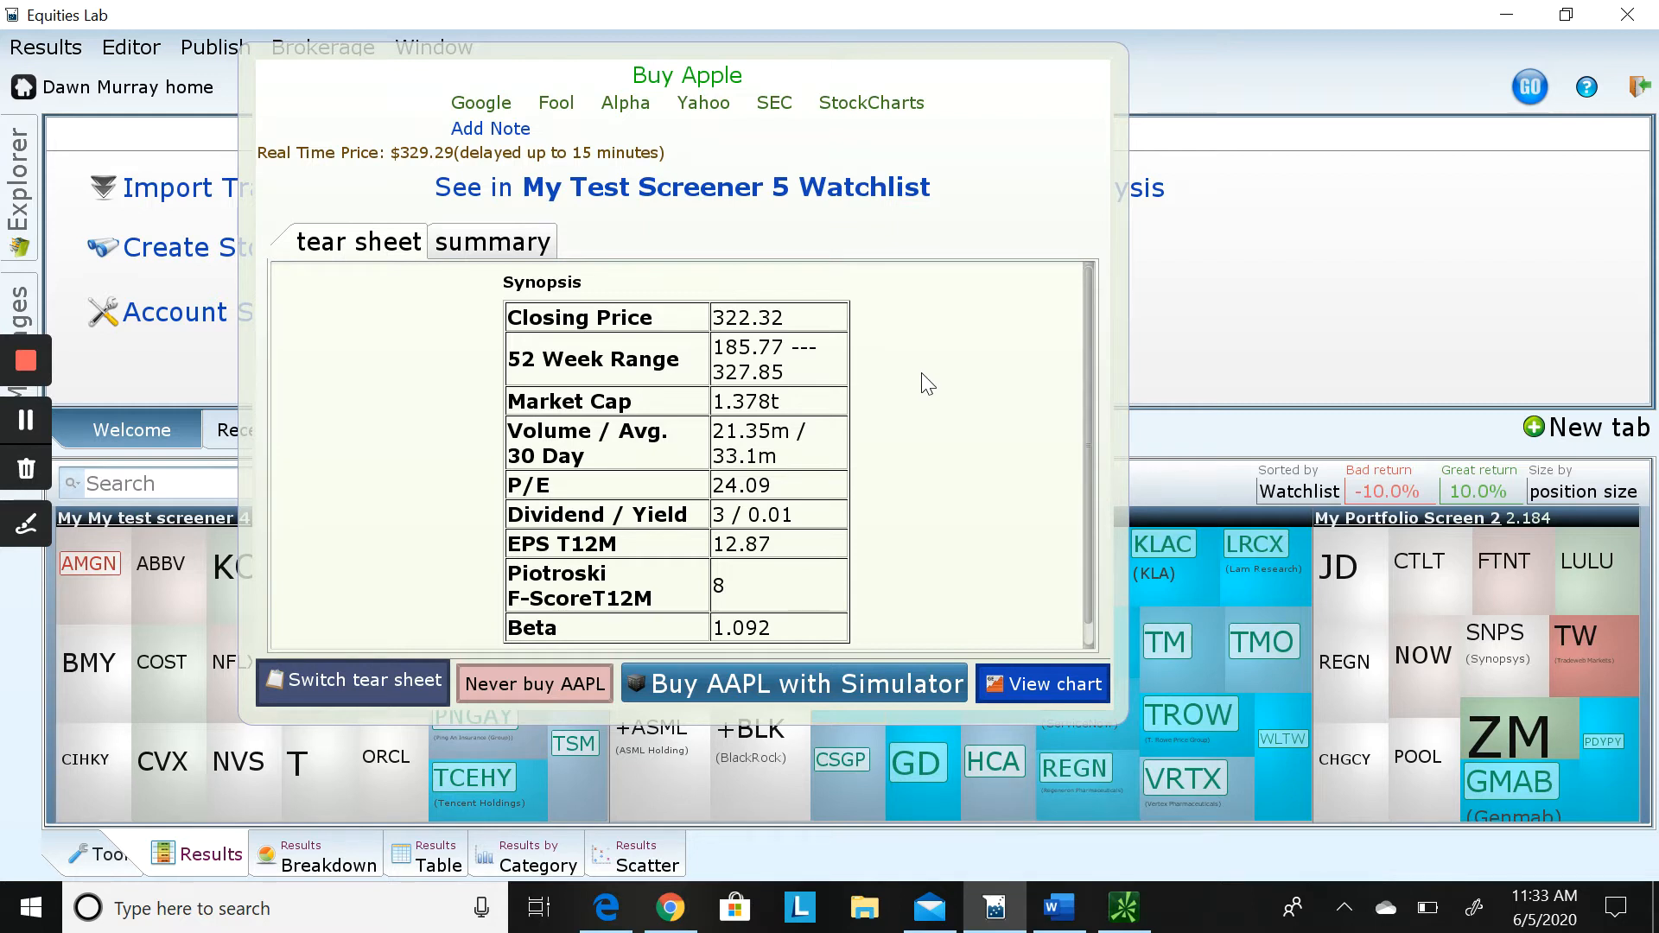
left_click(510, 687)
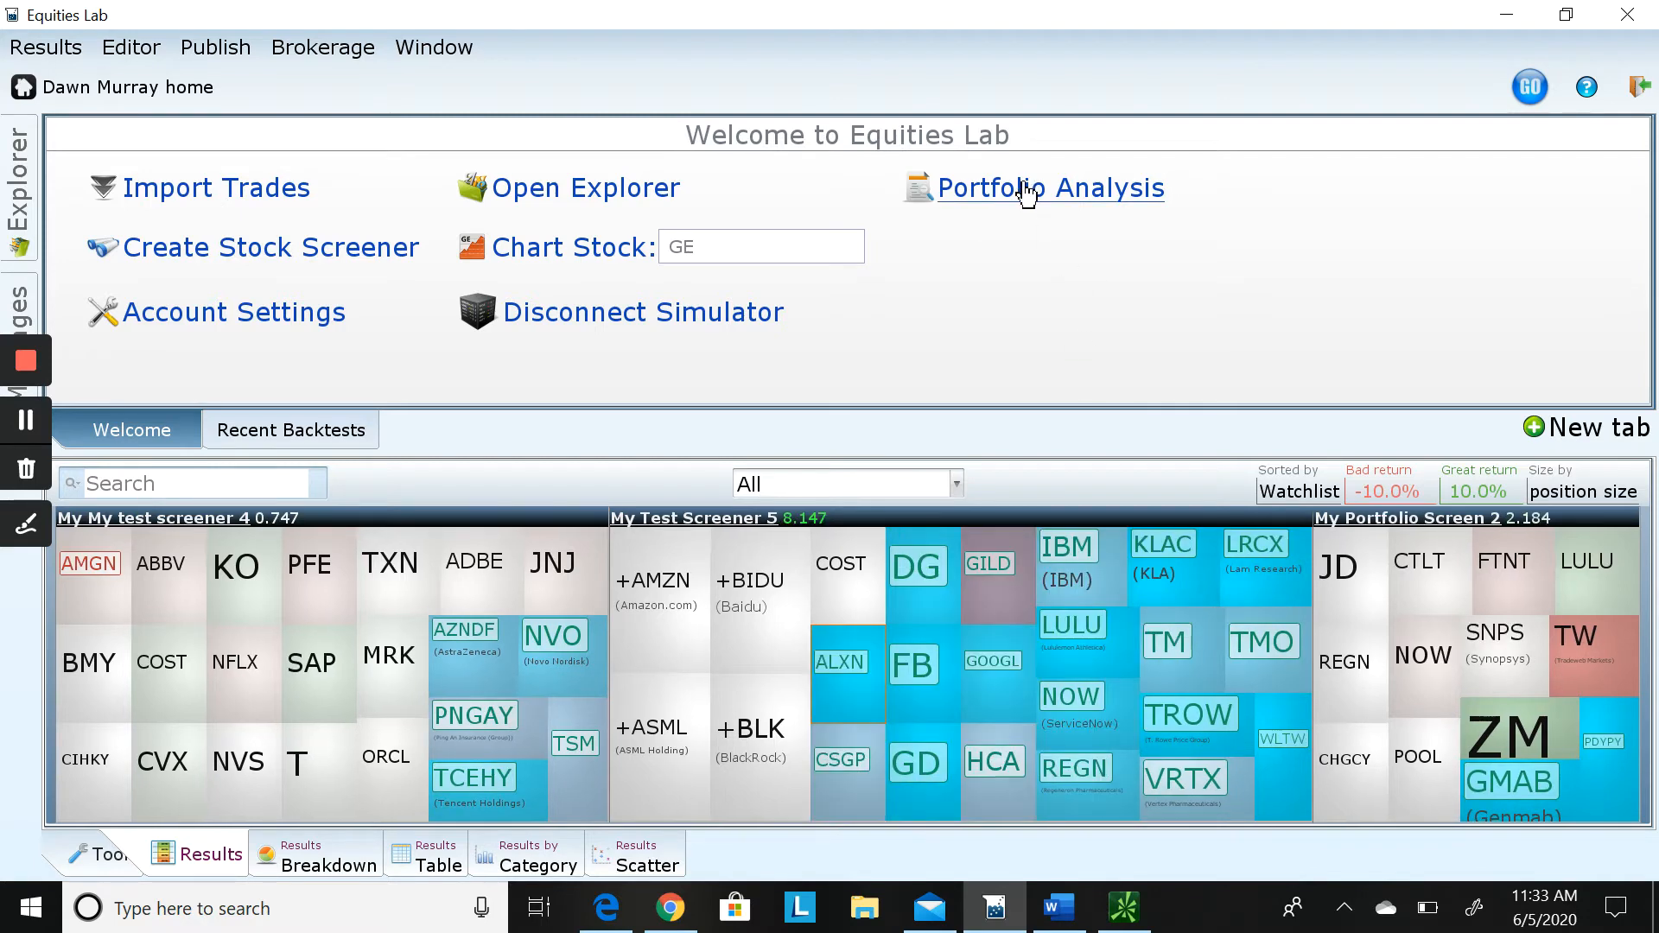
Review the Test Screener 5 portfolio's summary and trade list, and return to the home page
left_click(1023, 189)
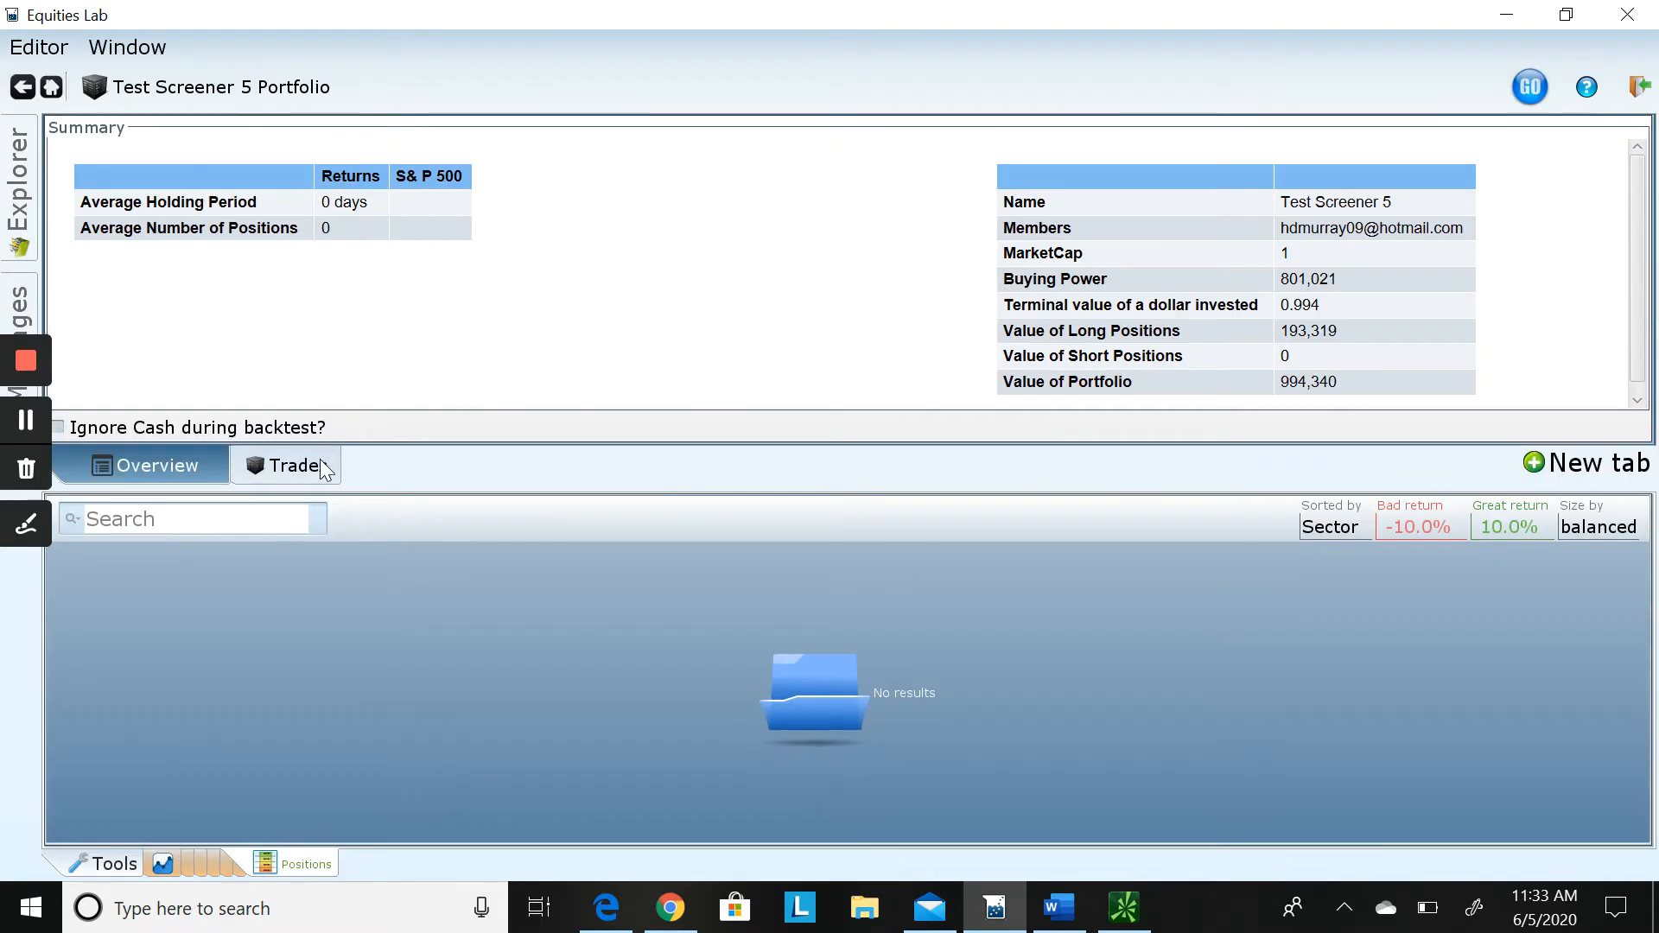
left_click(320, 465)
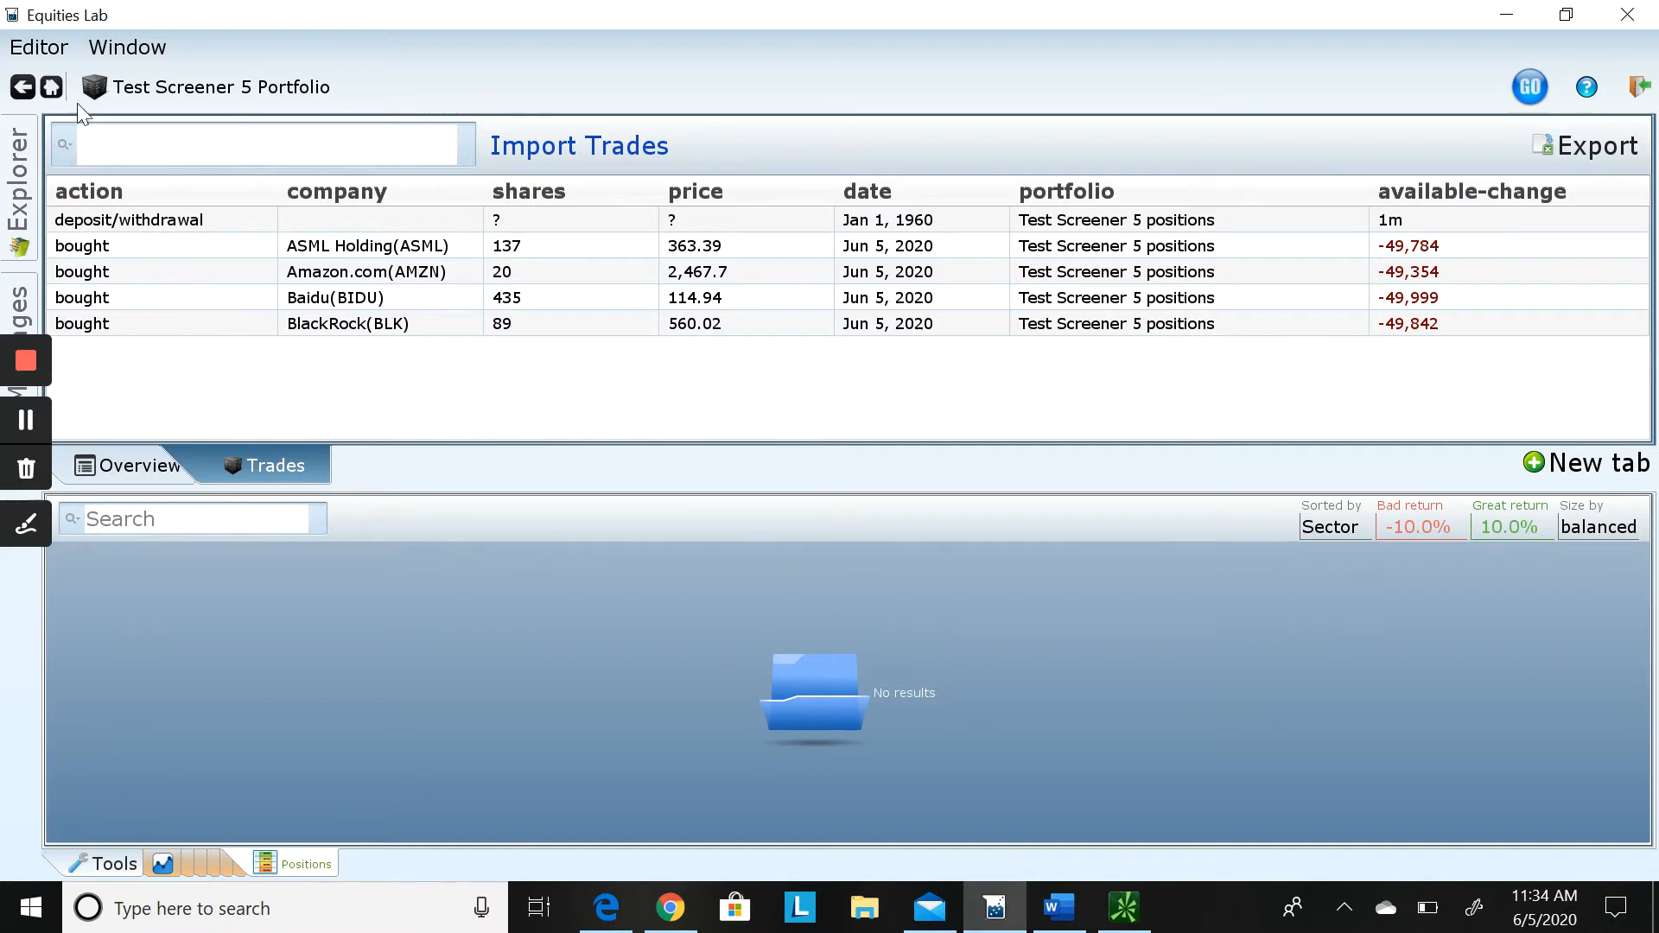
left_click(57, 90)
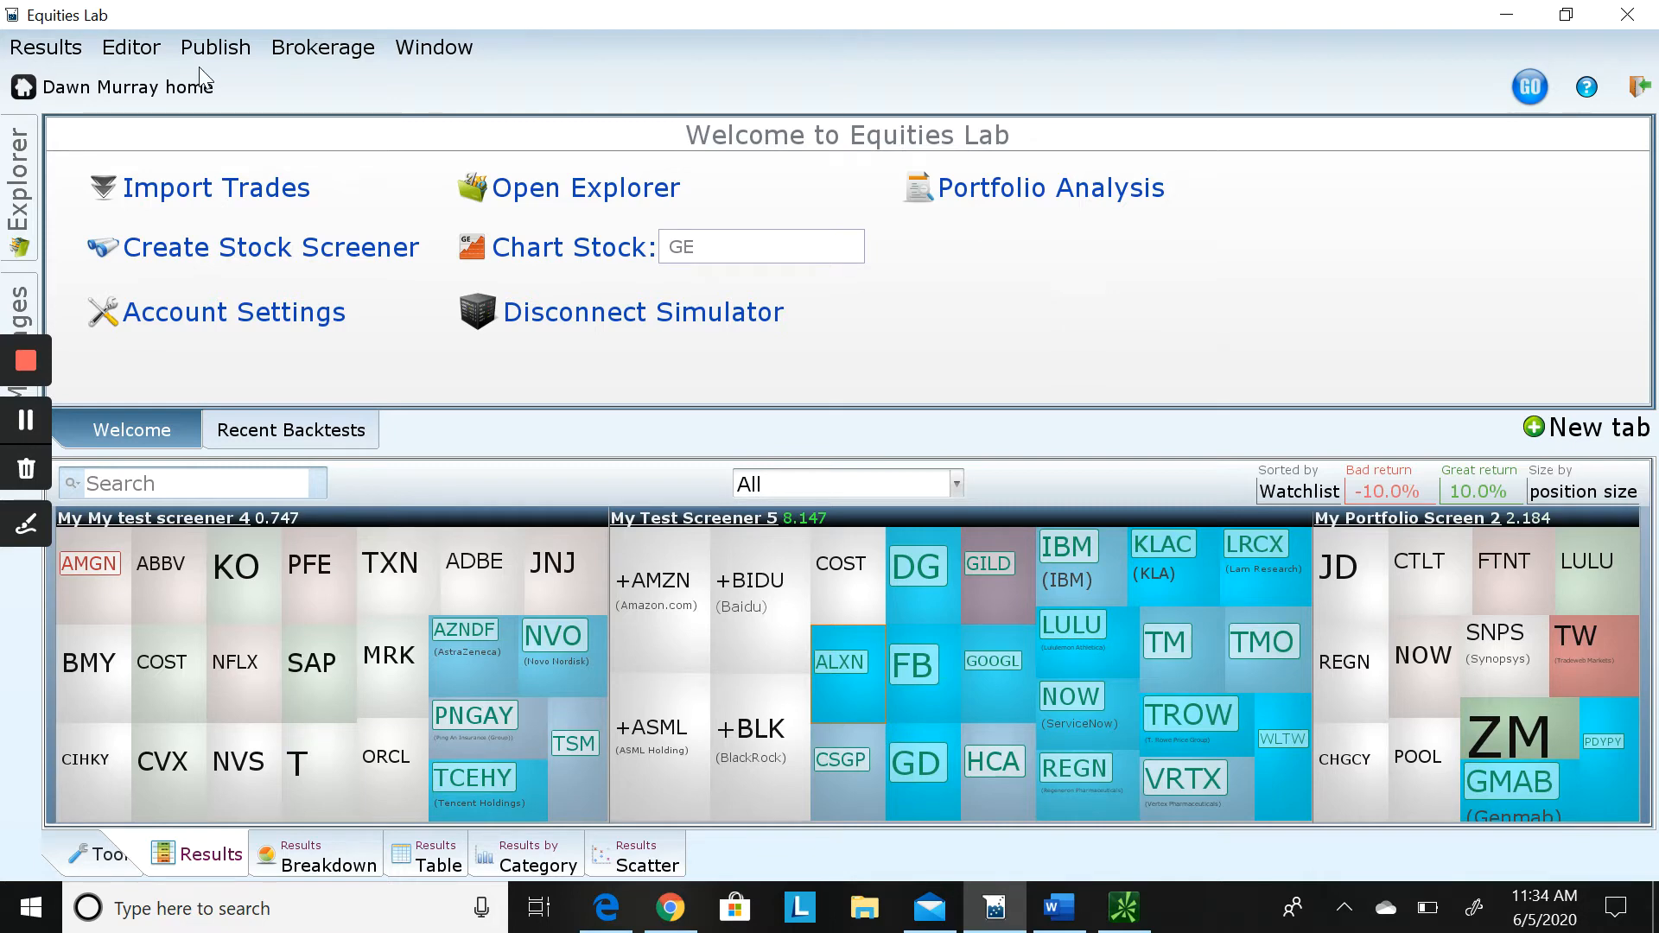
Switch the active virtual portfolio to My Test Screener 4
left_click(325, 51)
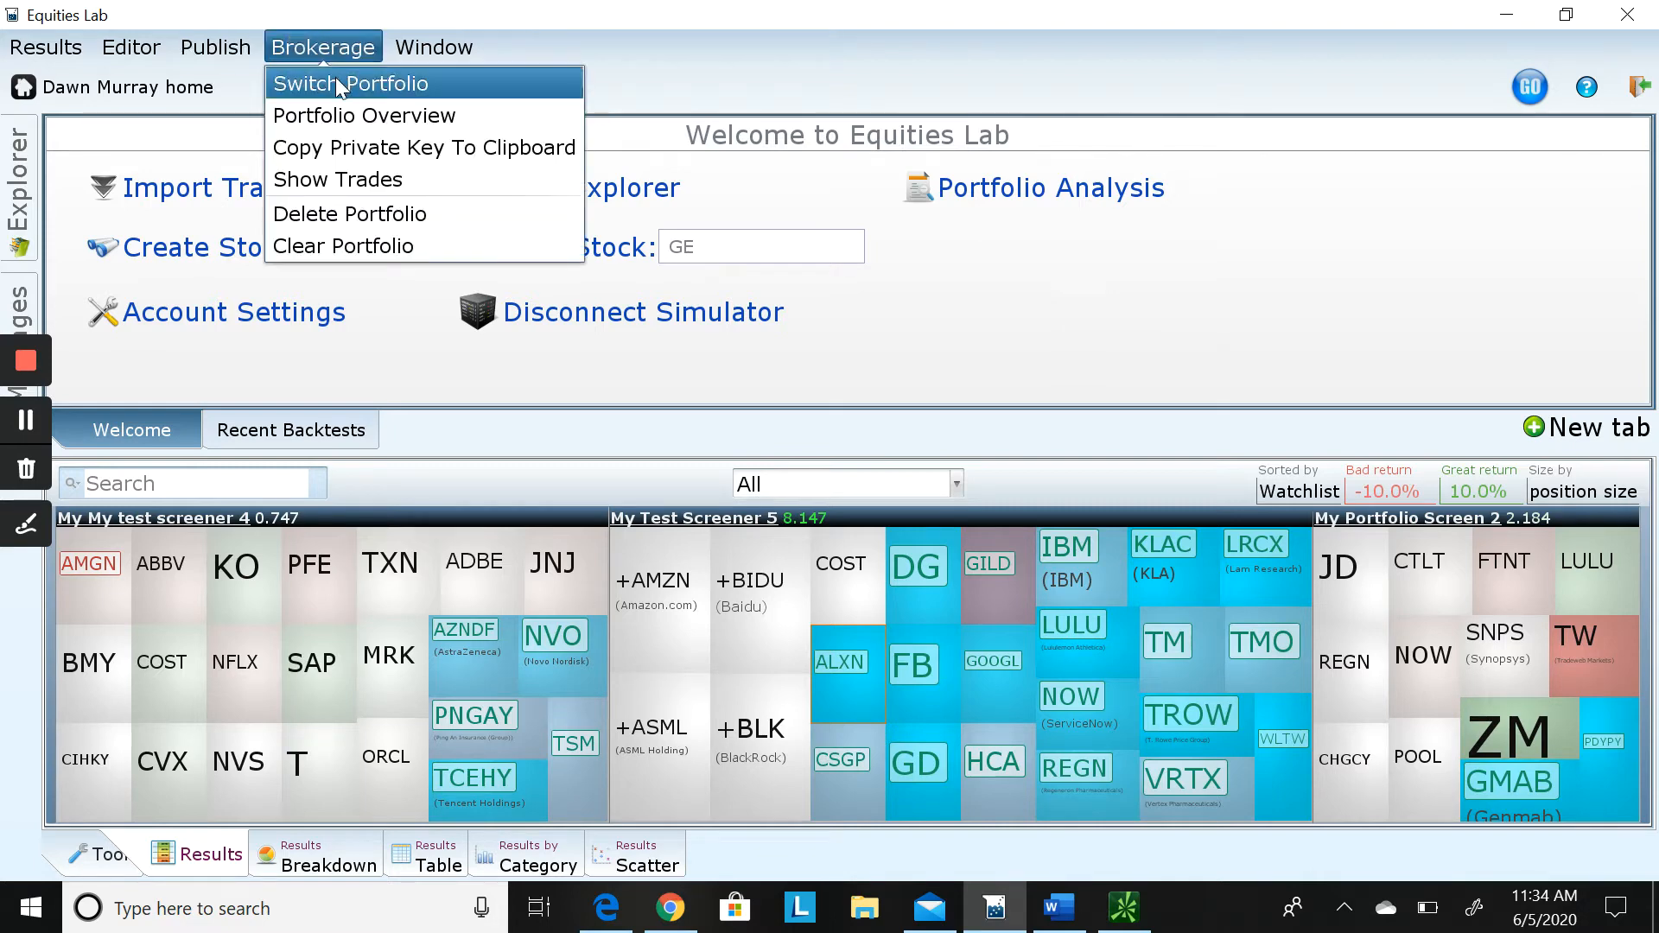
left_click(340, 86)
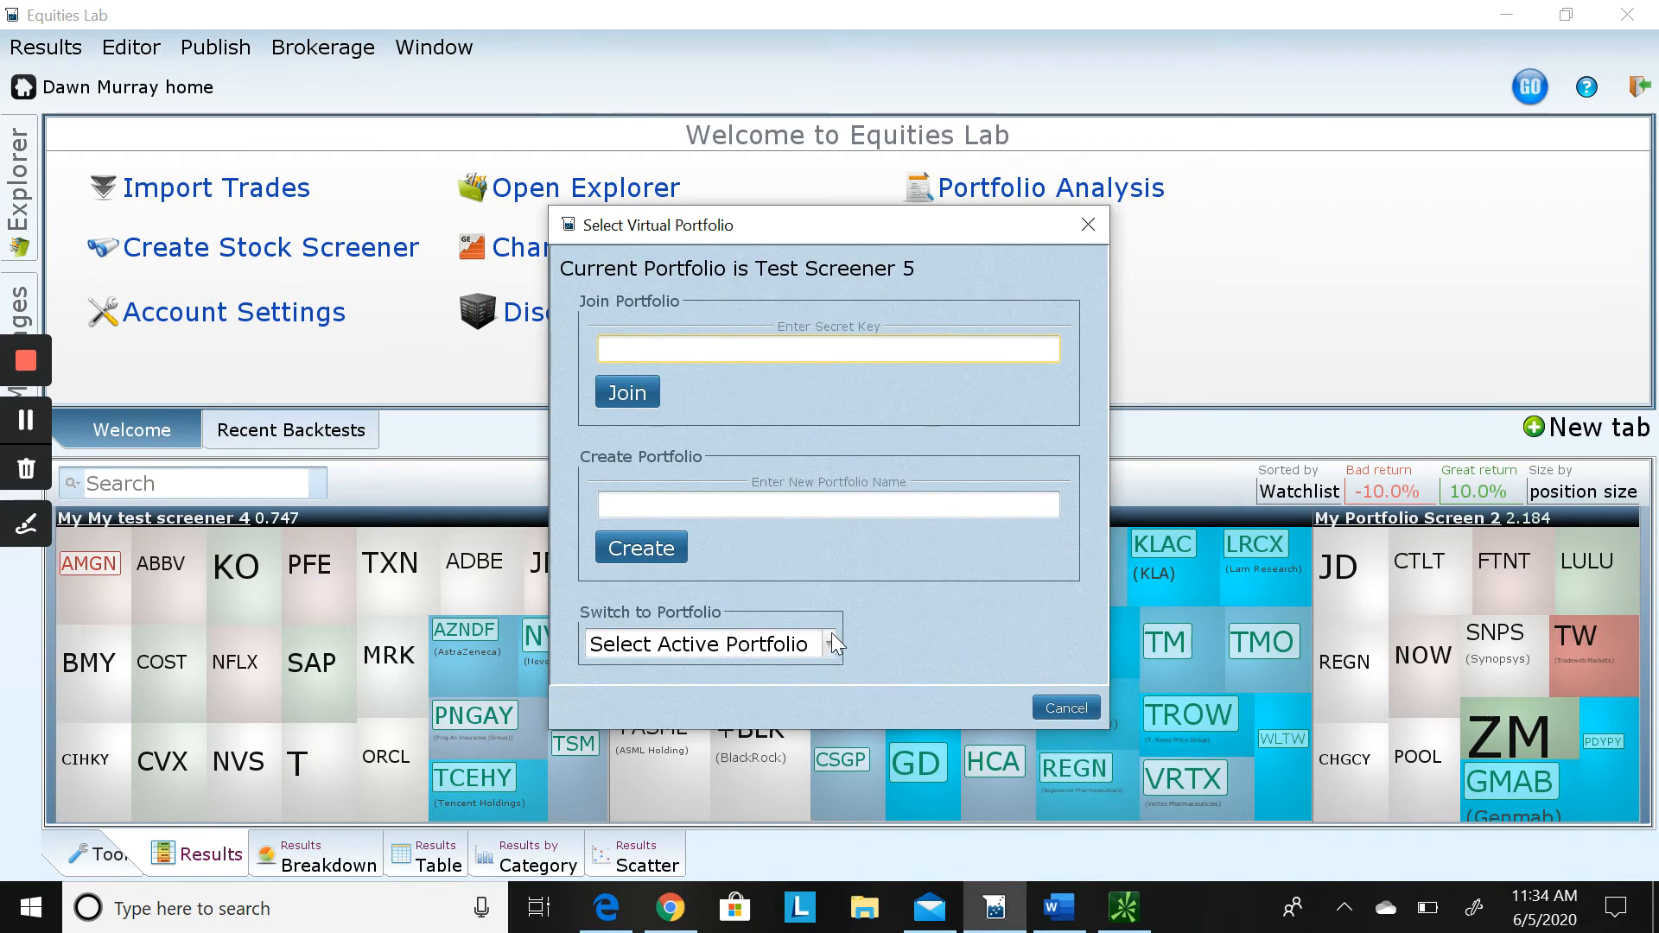
left_click(832, 640)
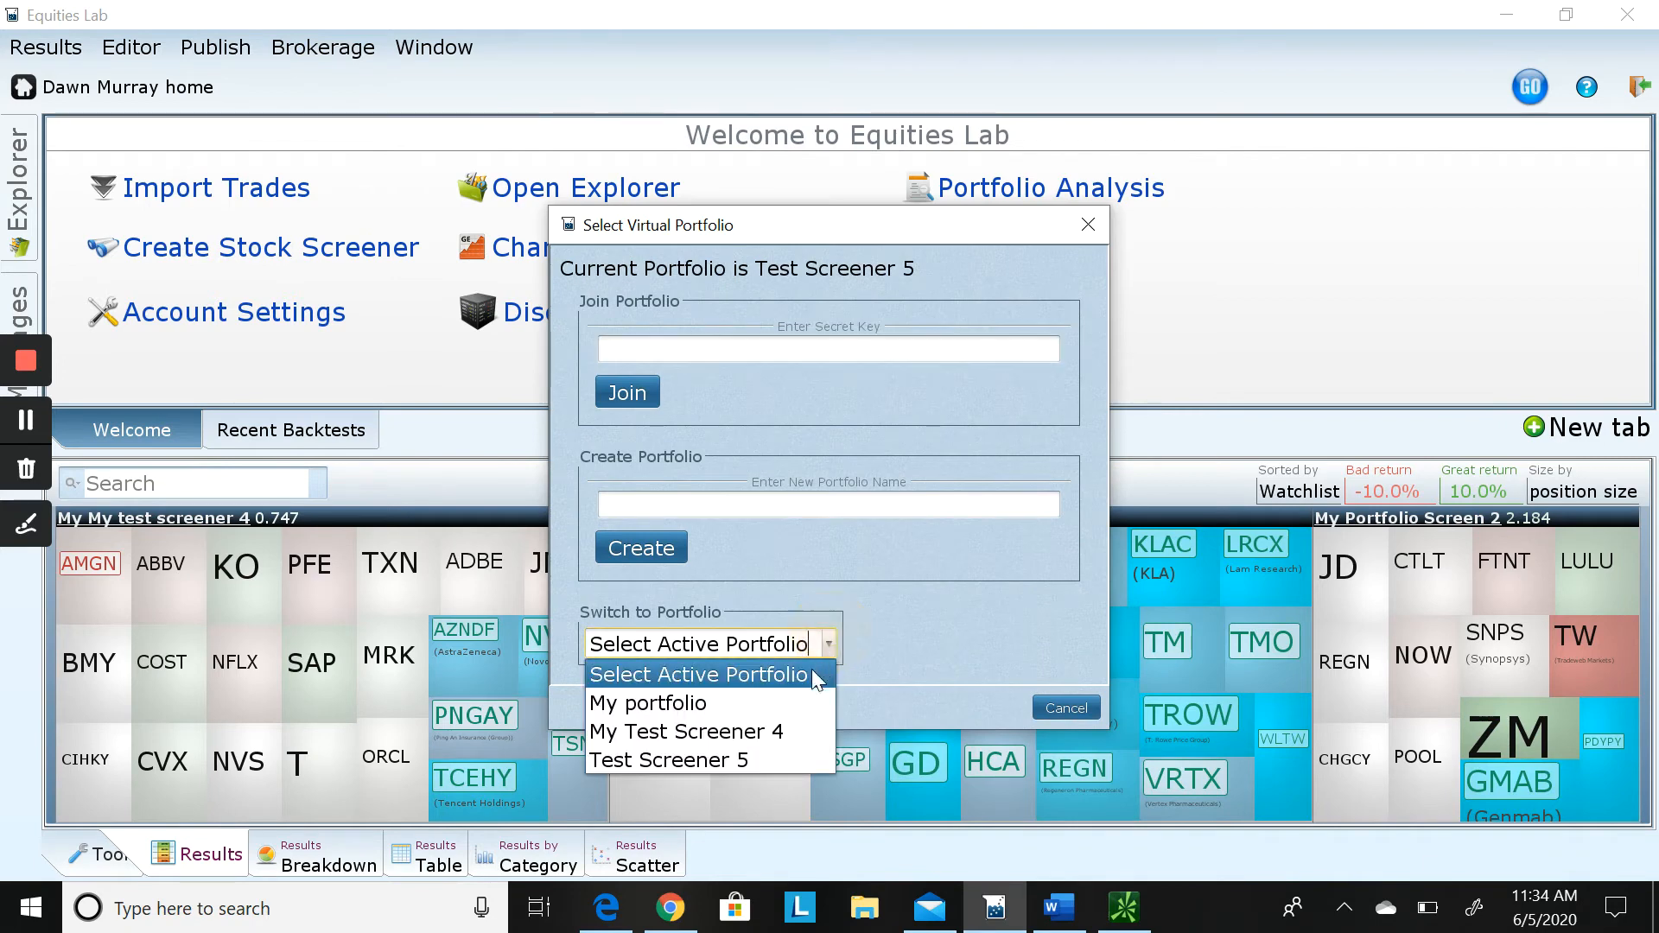
left_click(760, 734)
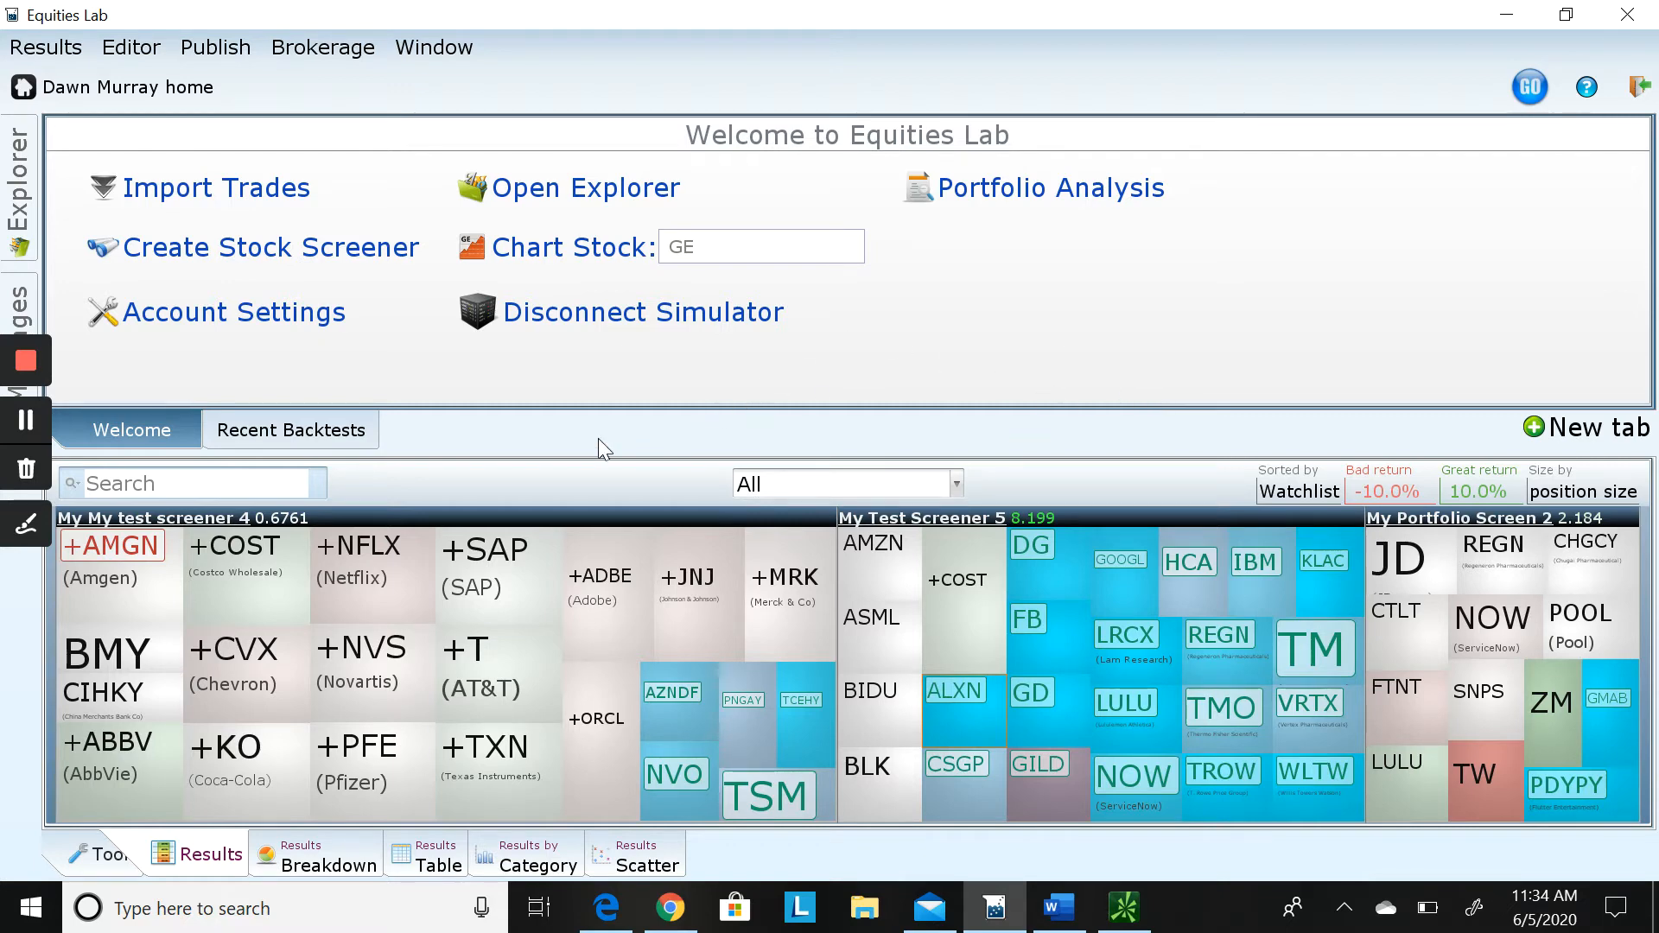
Examine held stocks such as SAP and Novartis and buy recommendations such as Ping An Insurance and AstraZeneca in the My test screener 4 watchlist
mouse_move(464, 545)
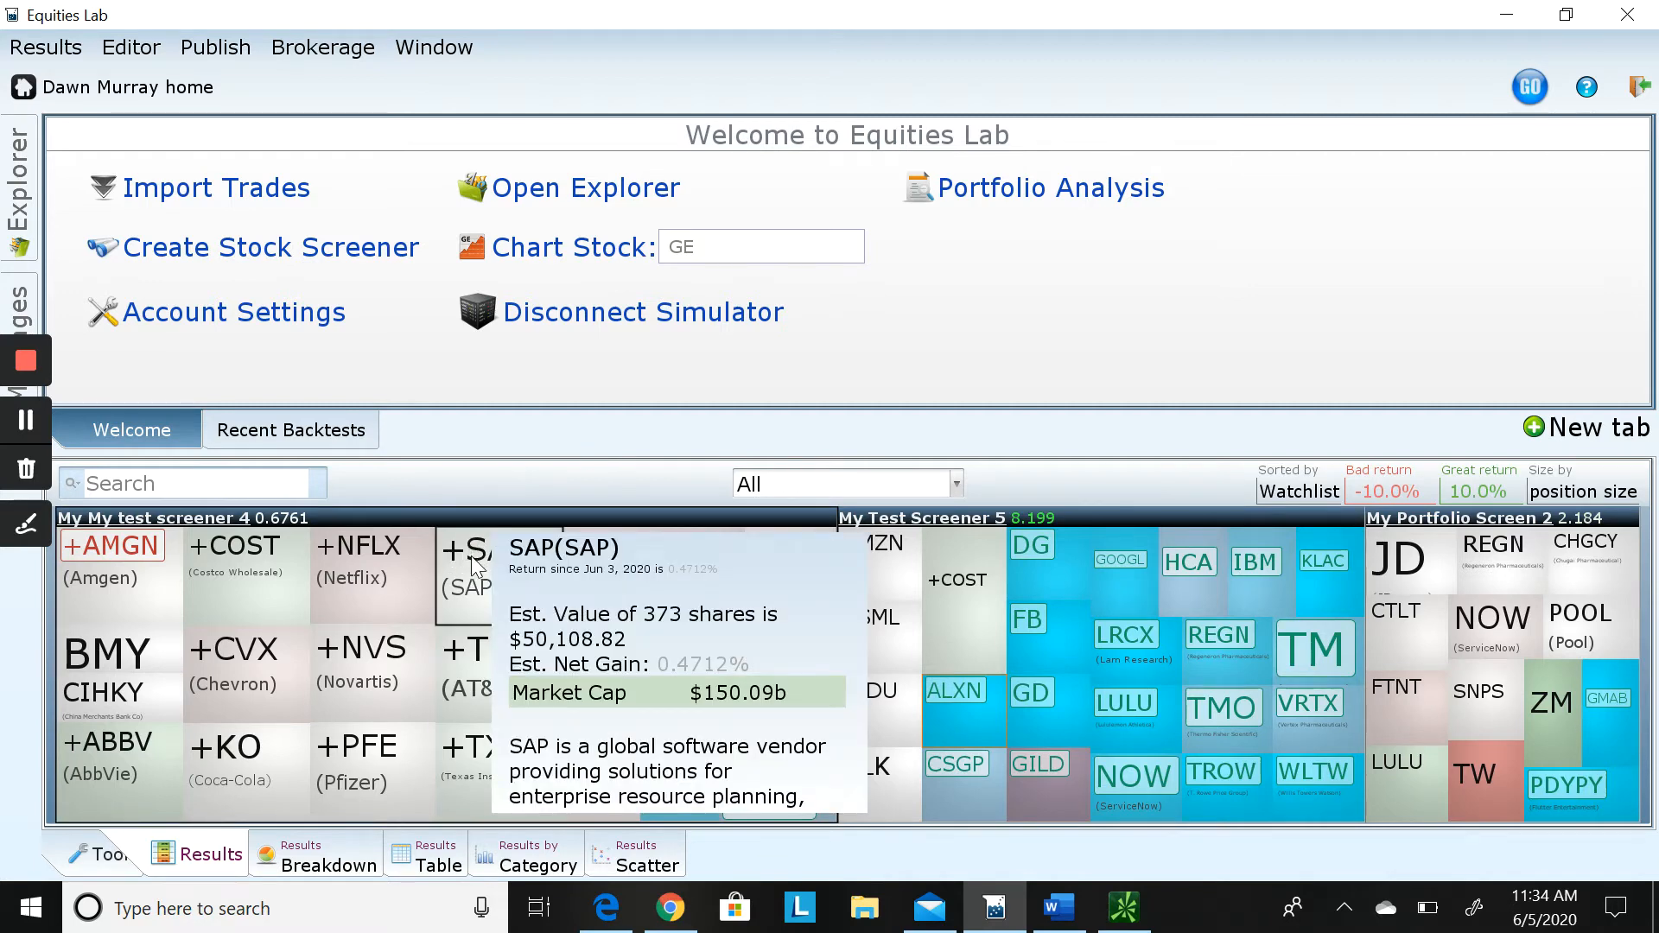
mouse_move(397, 661)
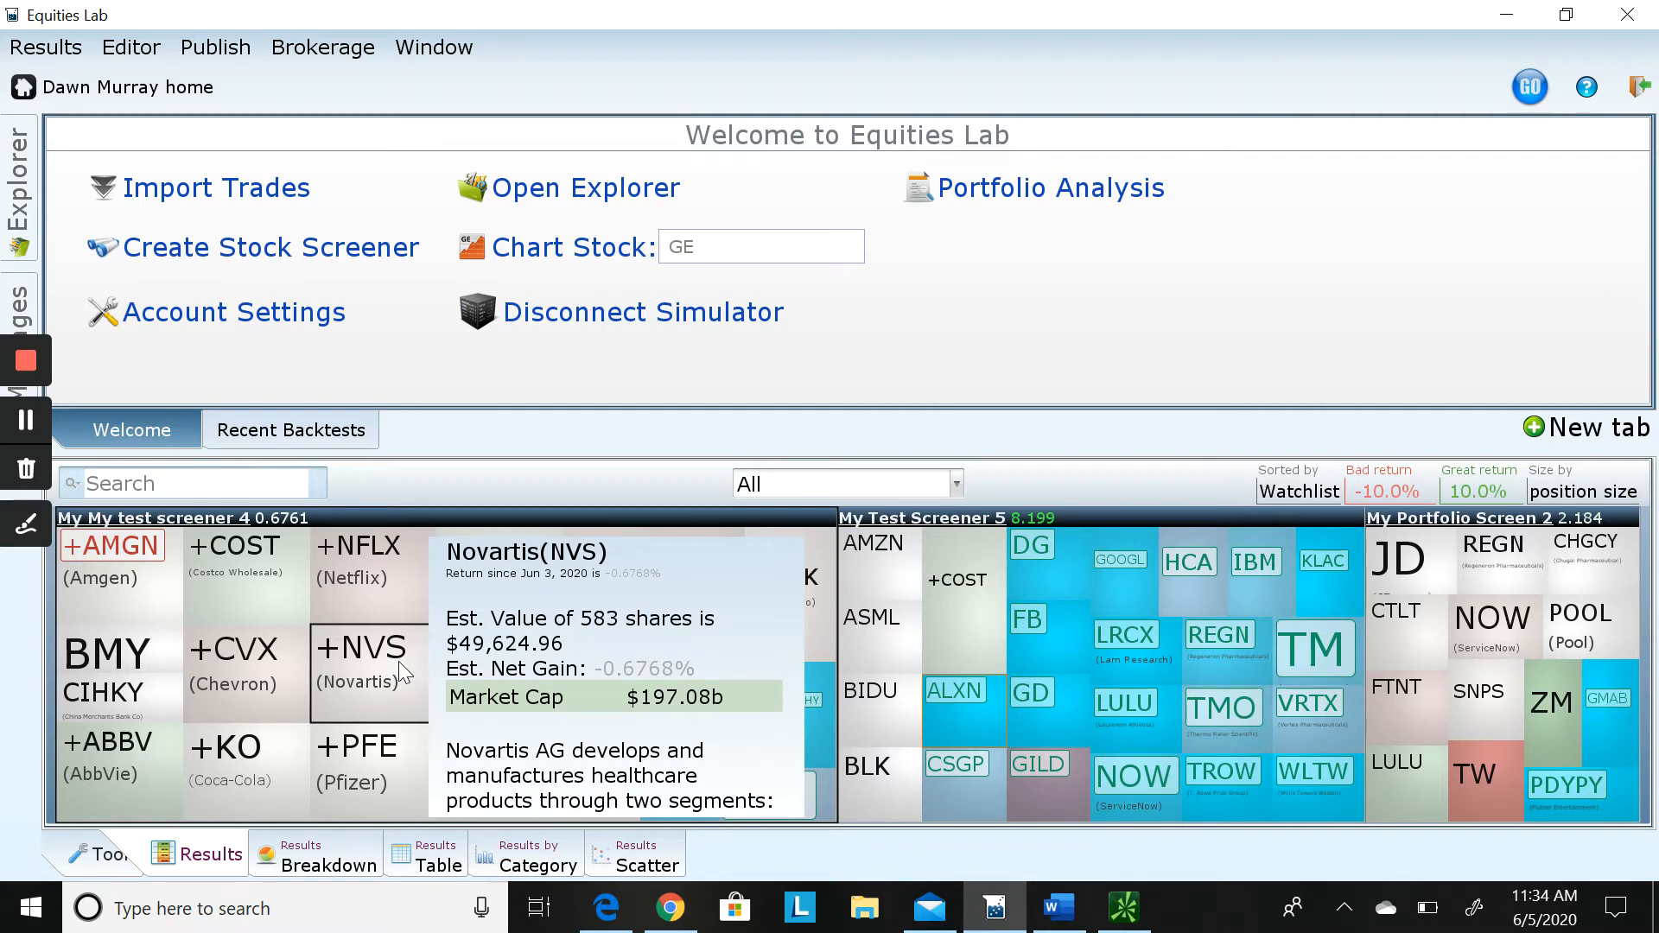
mouse_move(154, 609)
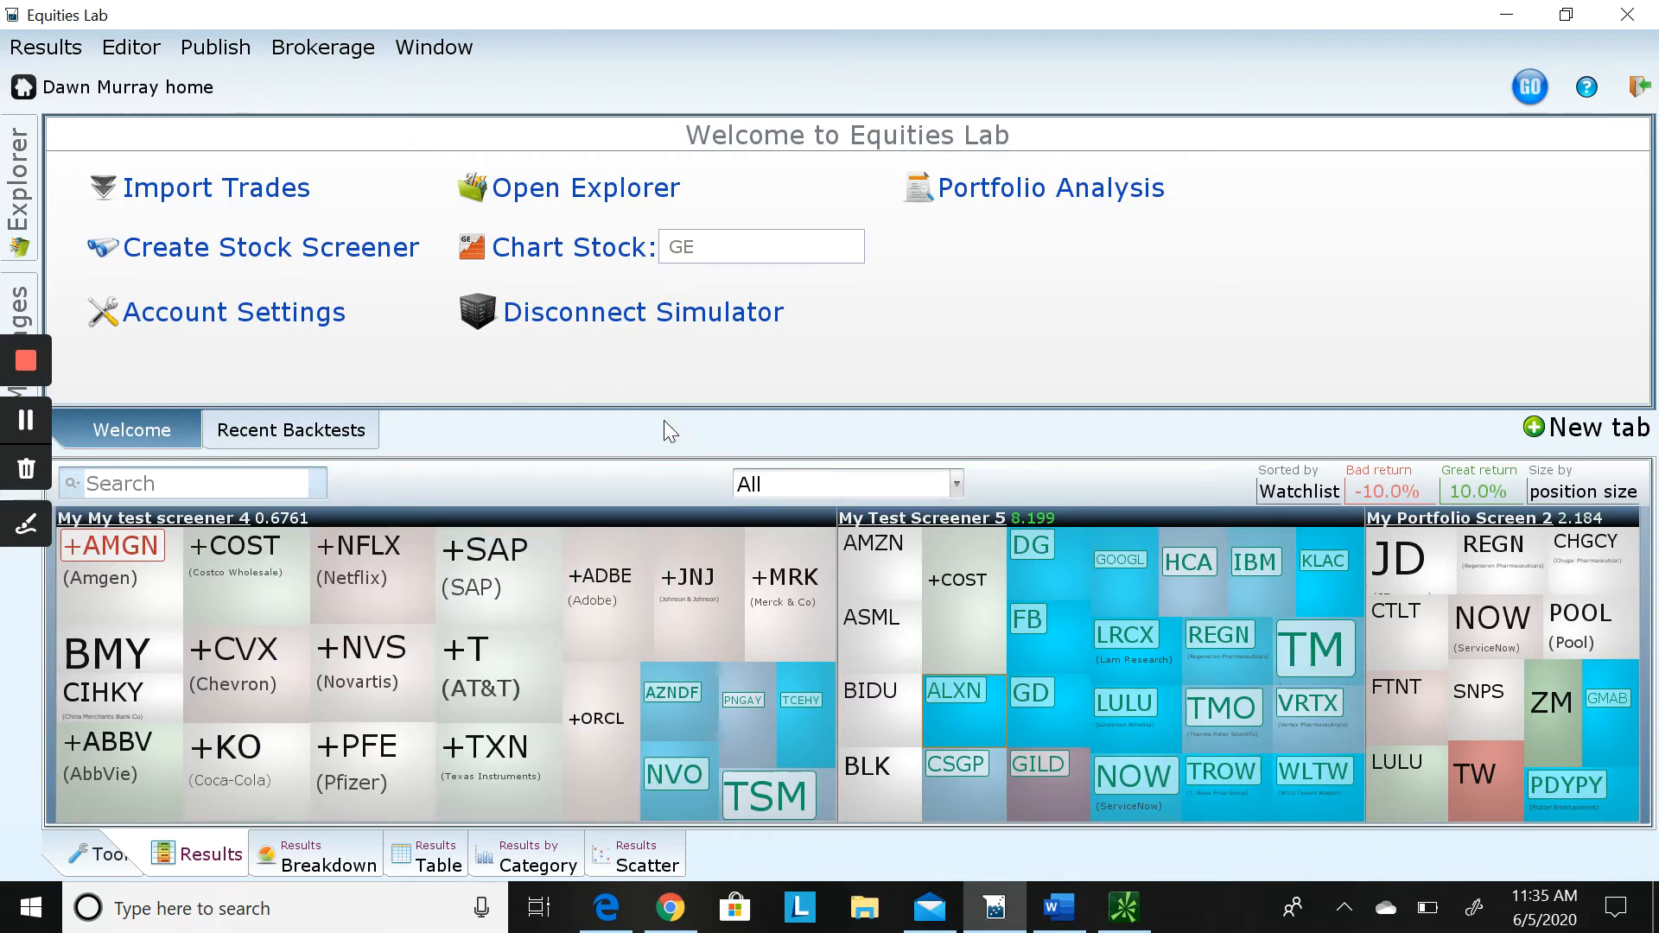
mouse_move(799, 661)
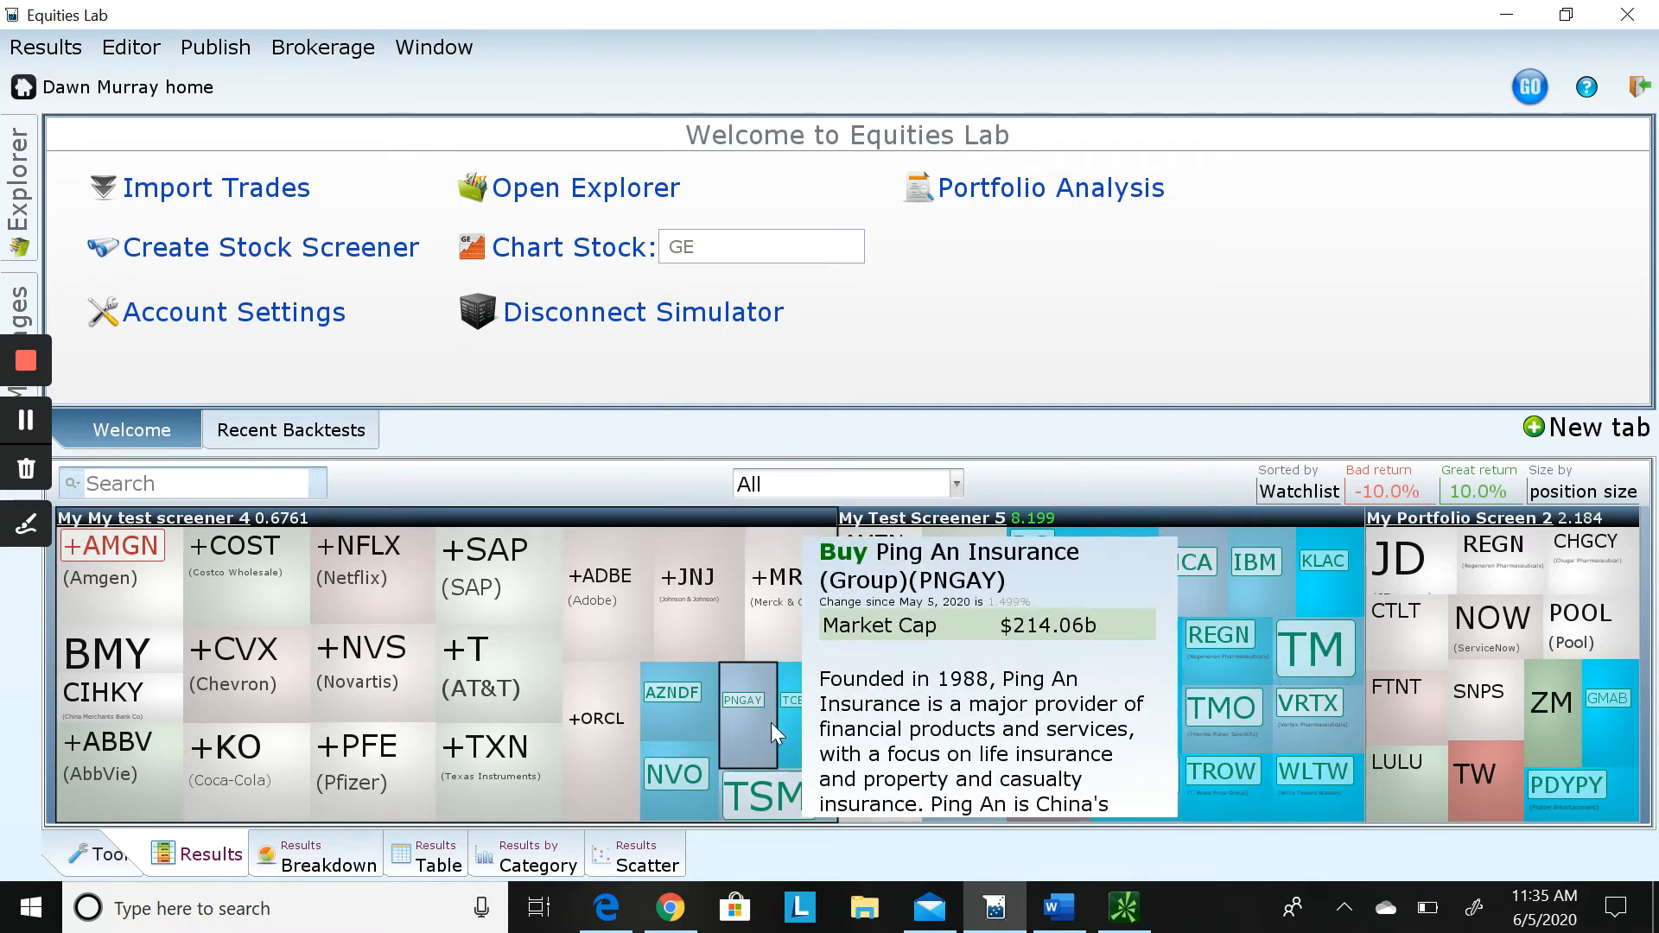
mouse_move(705, 720)
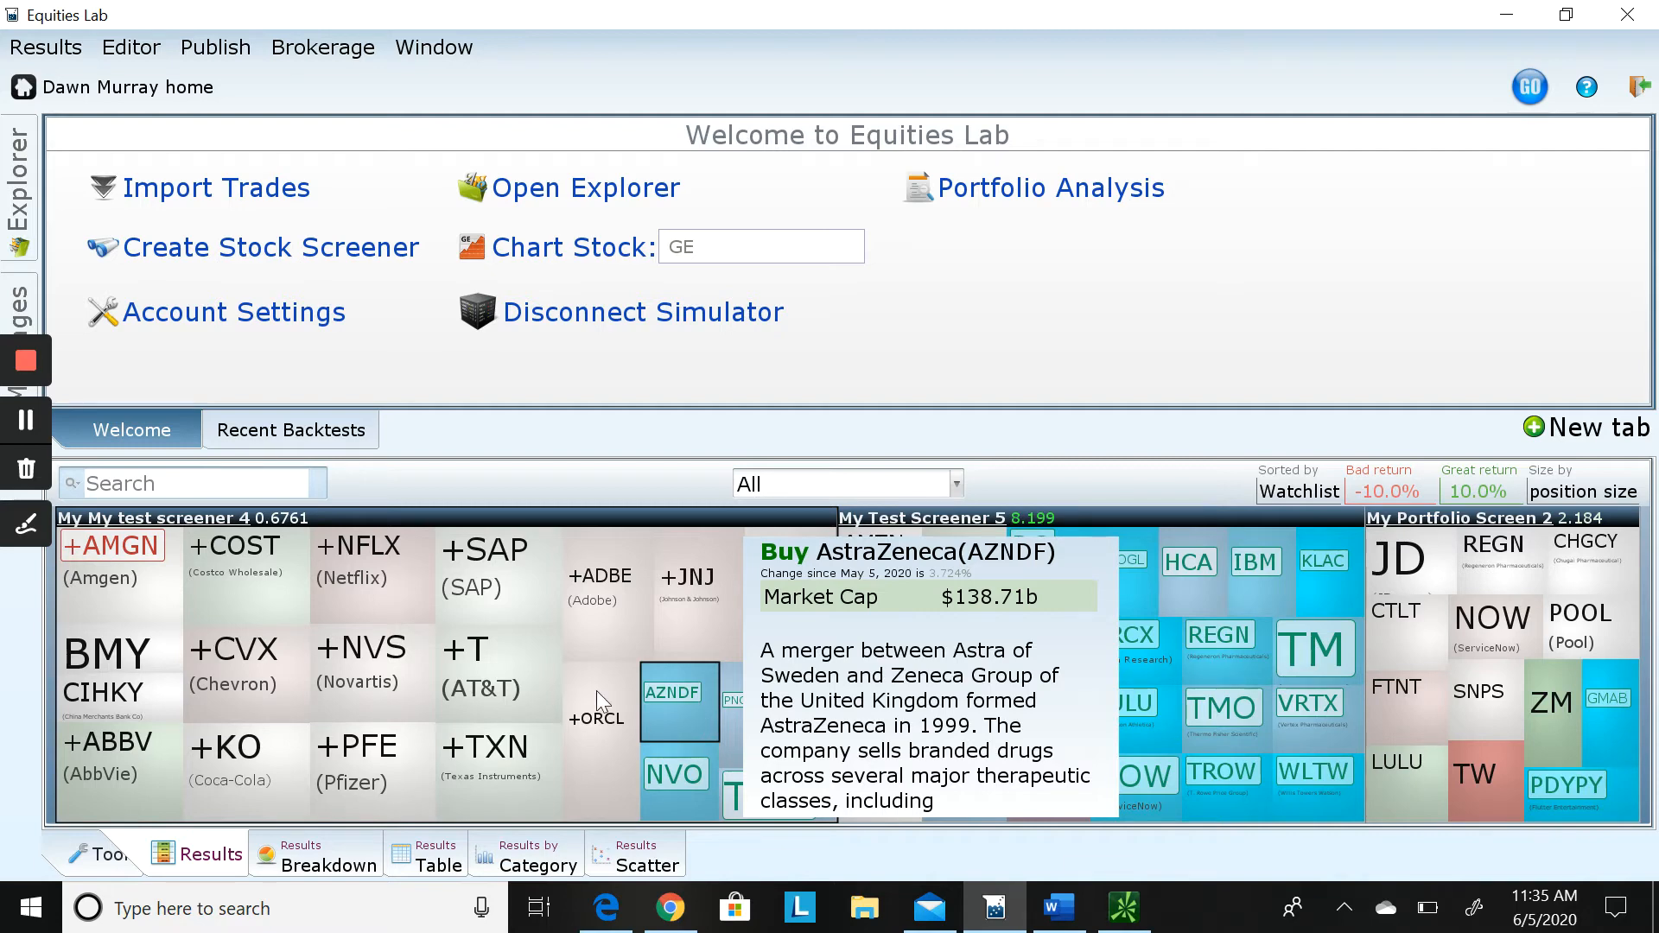
Check the real-time prices and details of Costco (COST), Chevron (CVX) and Coca-Cola (KO) in the My test screener 4 watchlist
left_click(246, 579)
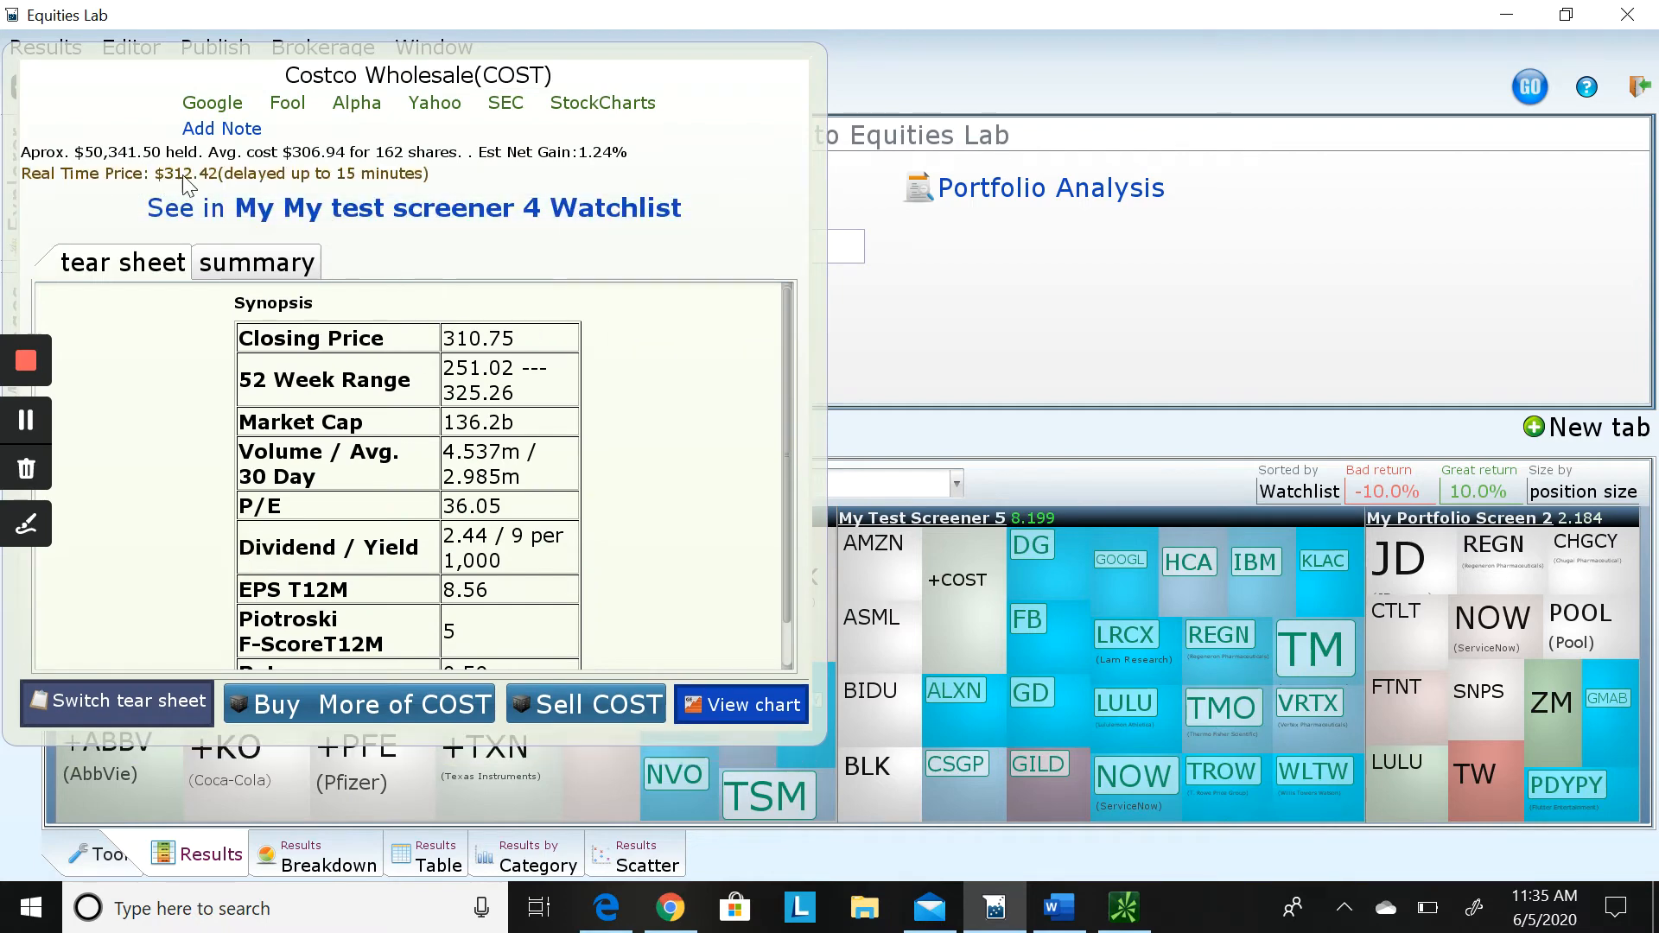
left_click(966, 337)
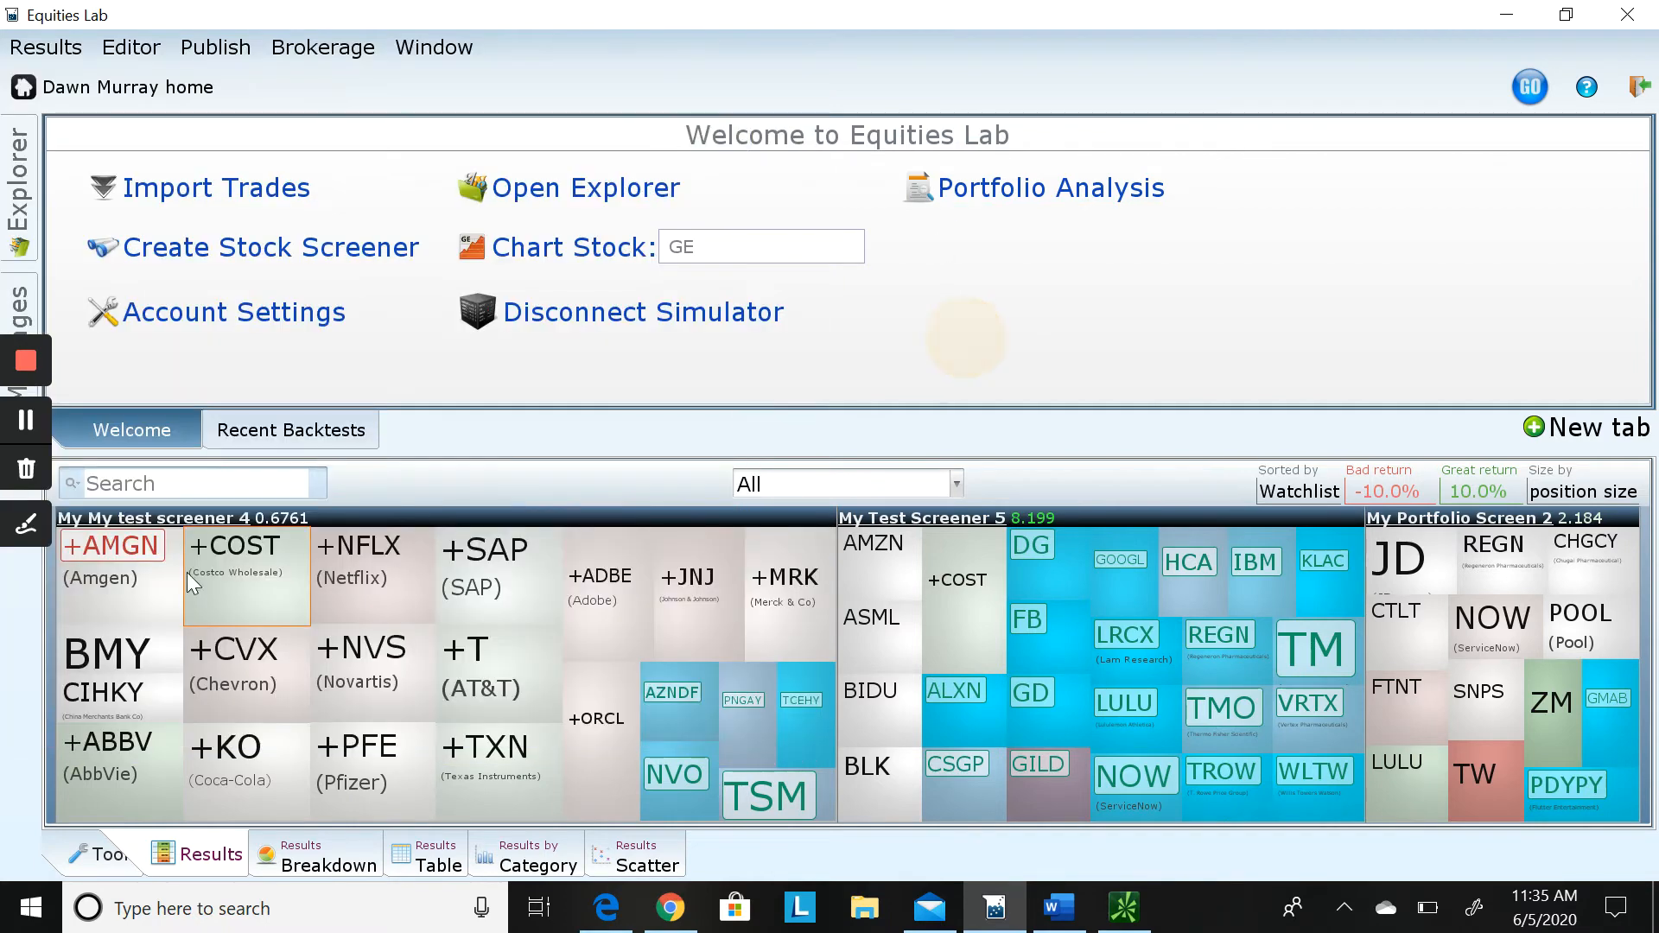
mouse_move(293, 682)
left_click(215, 668)
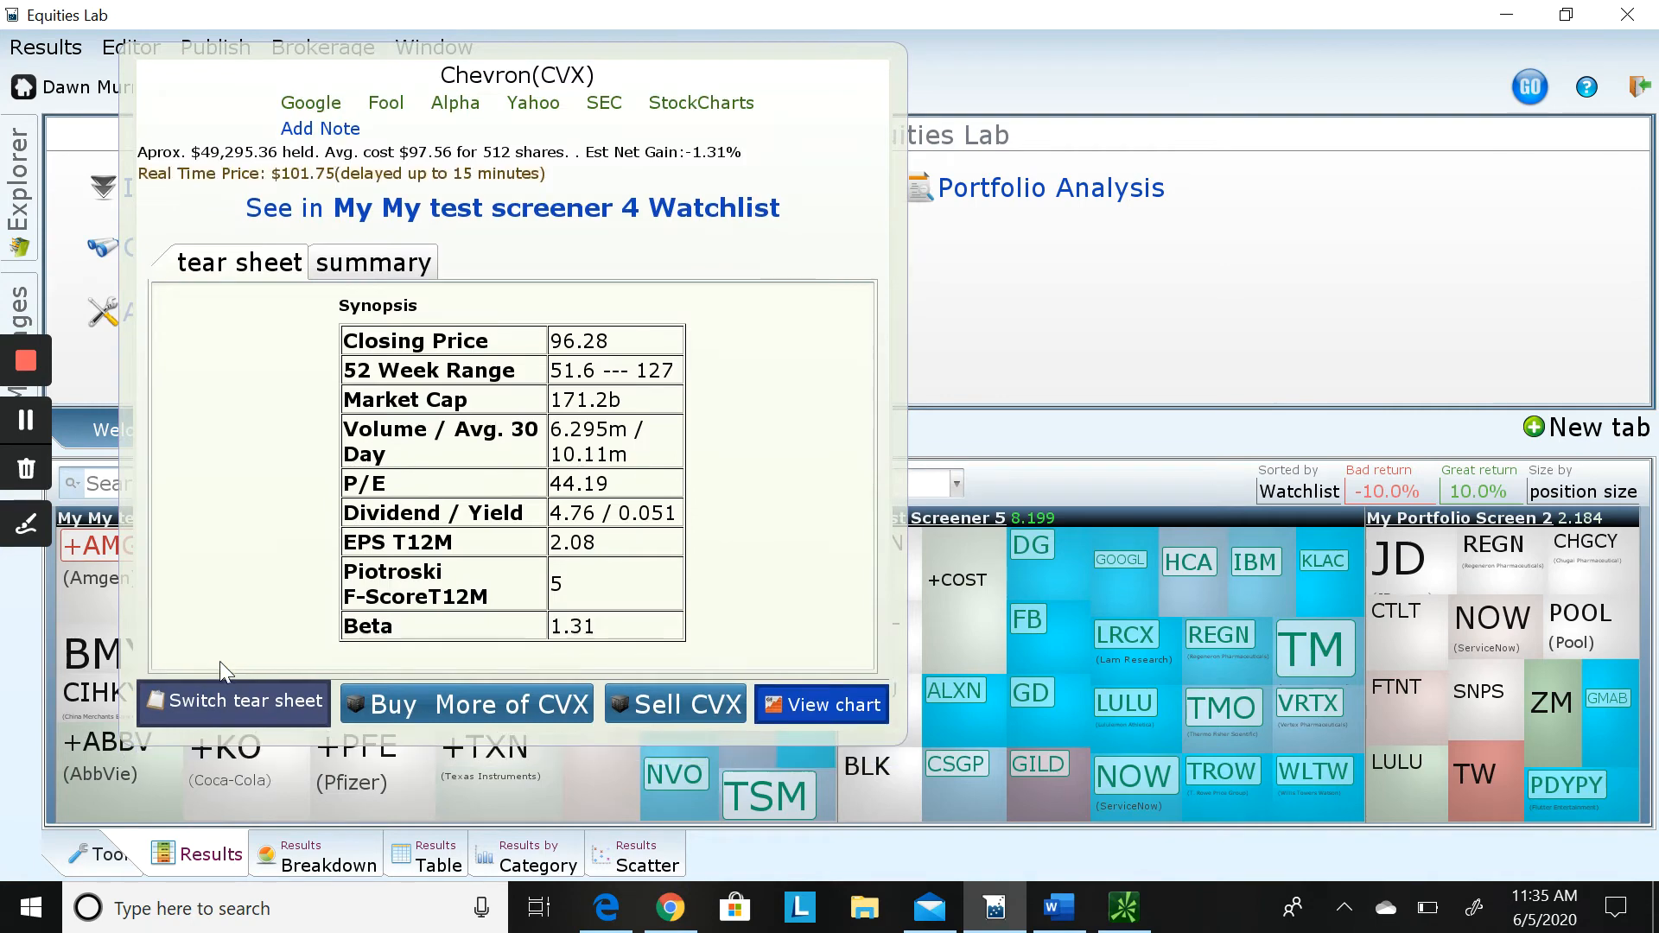
left_click(1055, 289)
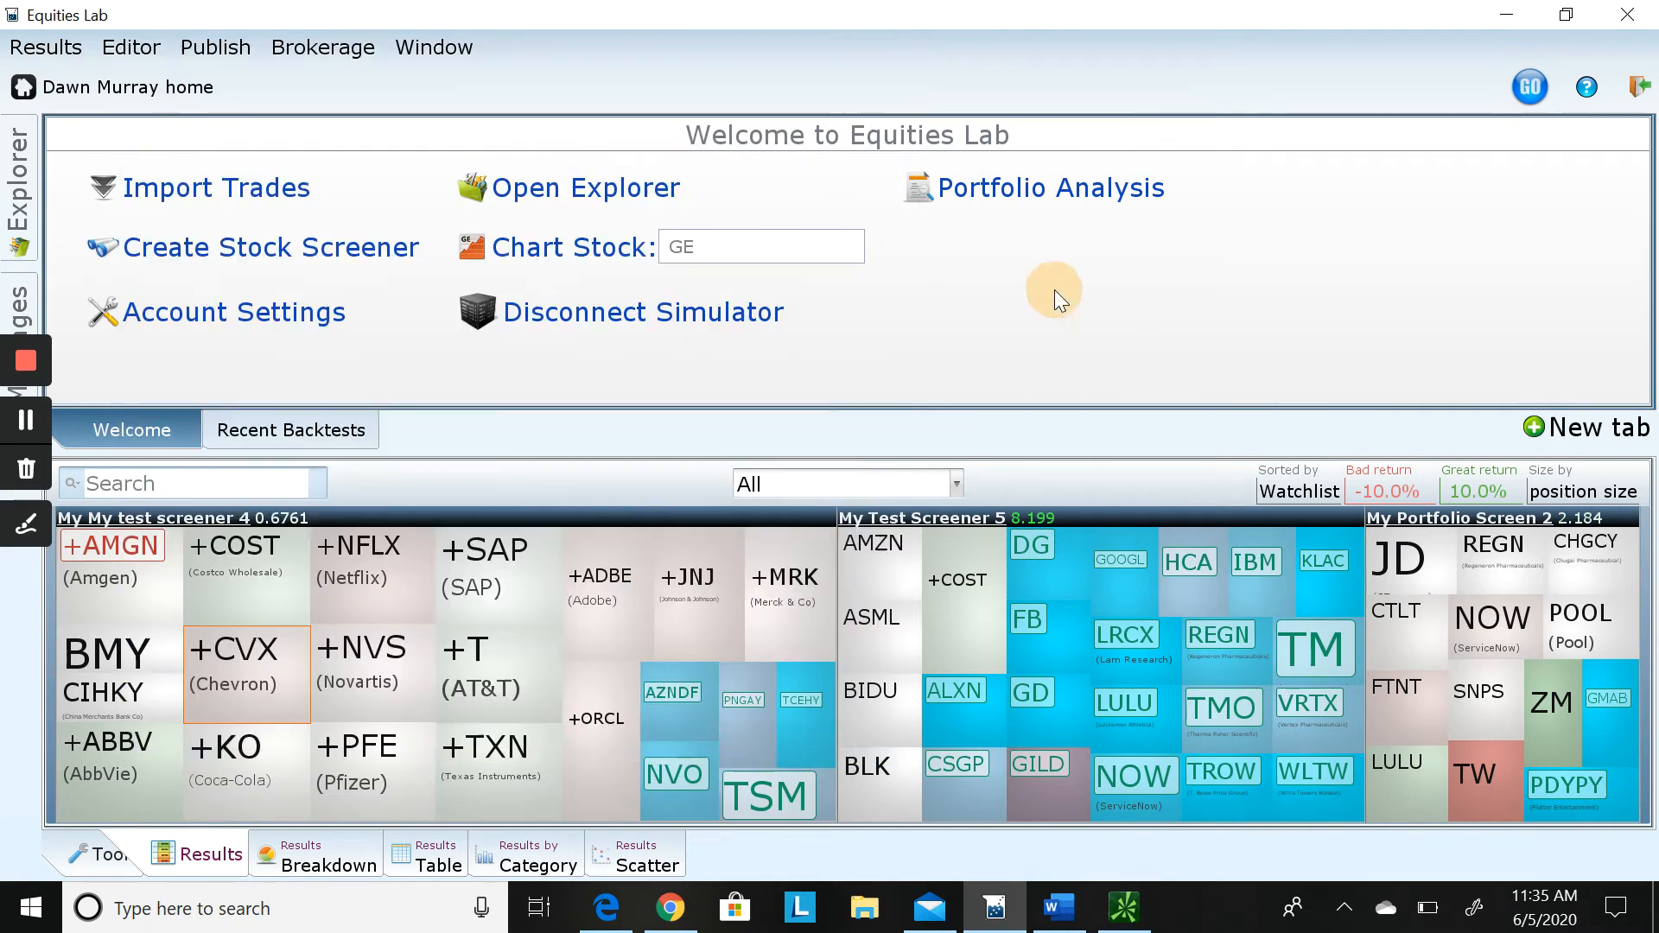
mouse_move(332, 766)
left_click(235, 752)
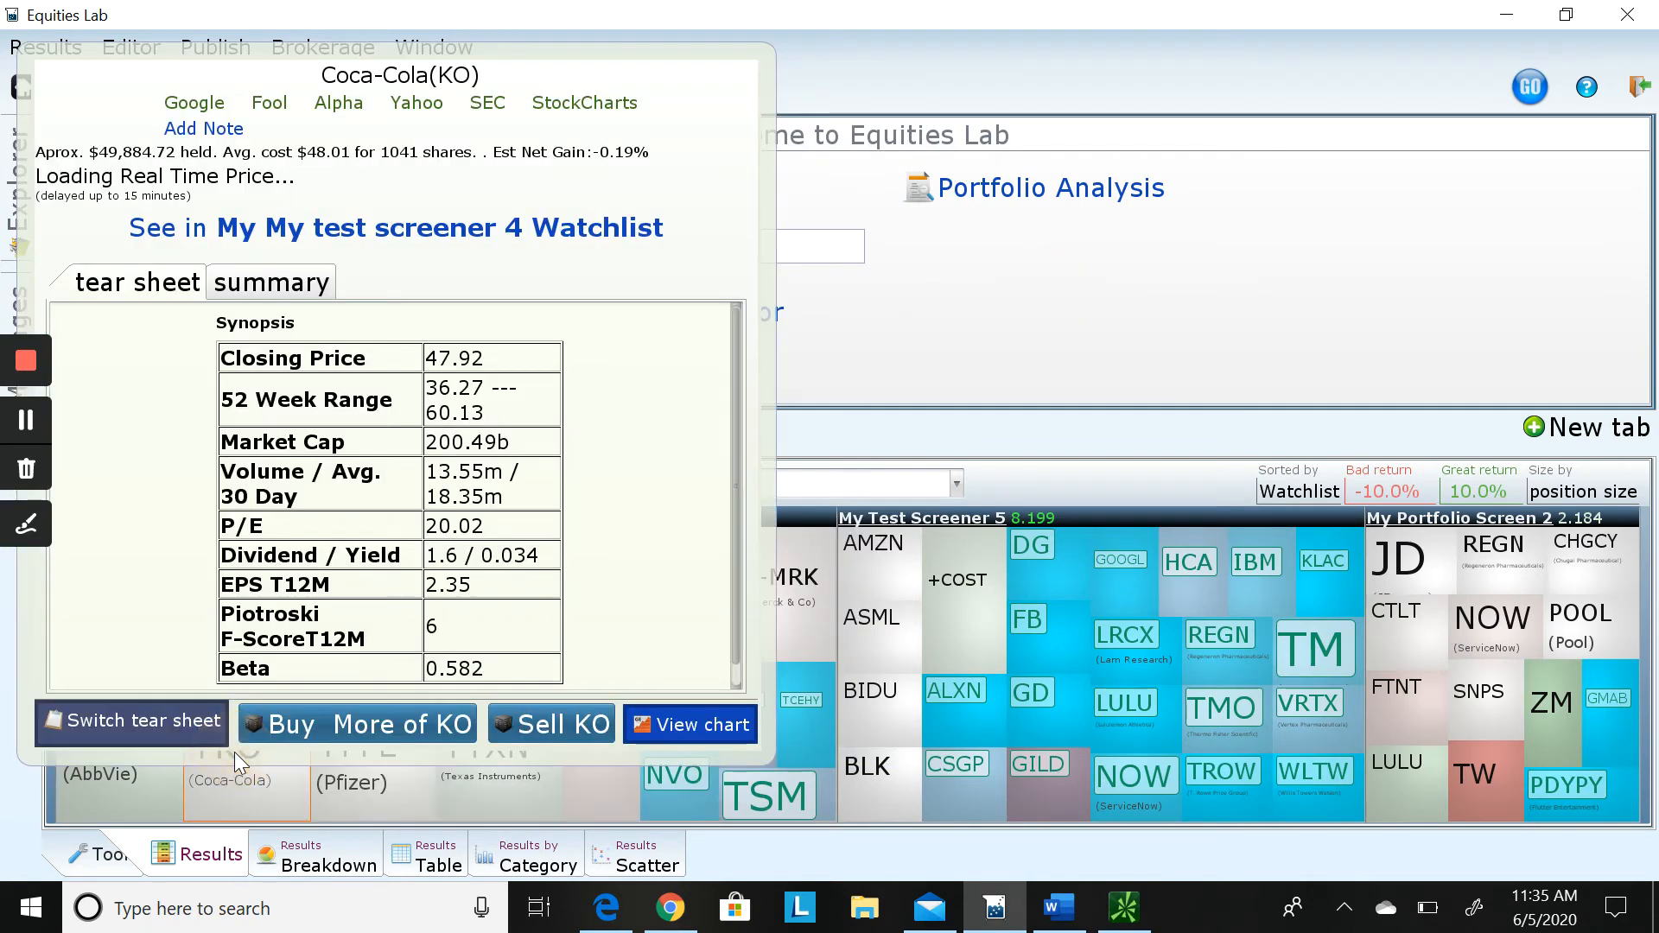
left_click(904, 356)
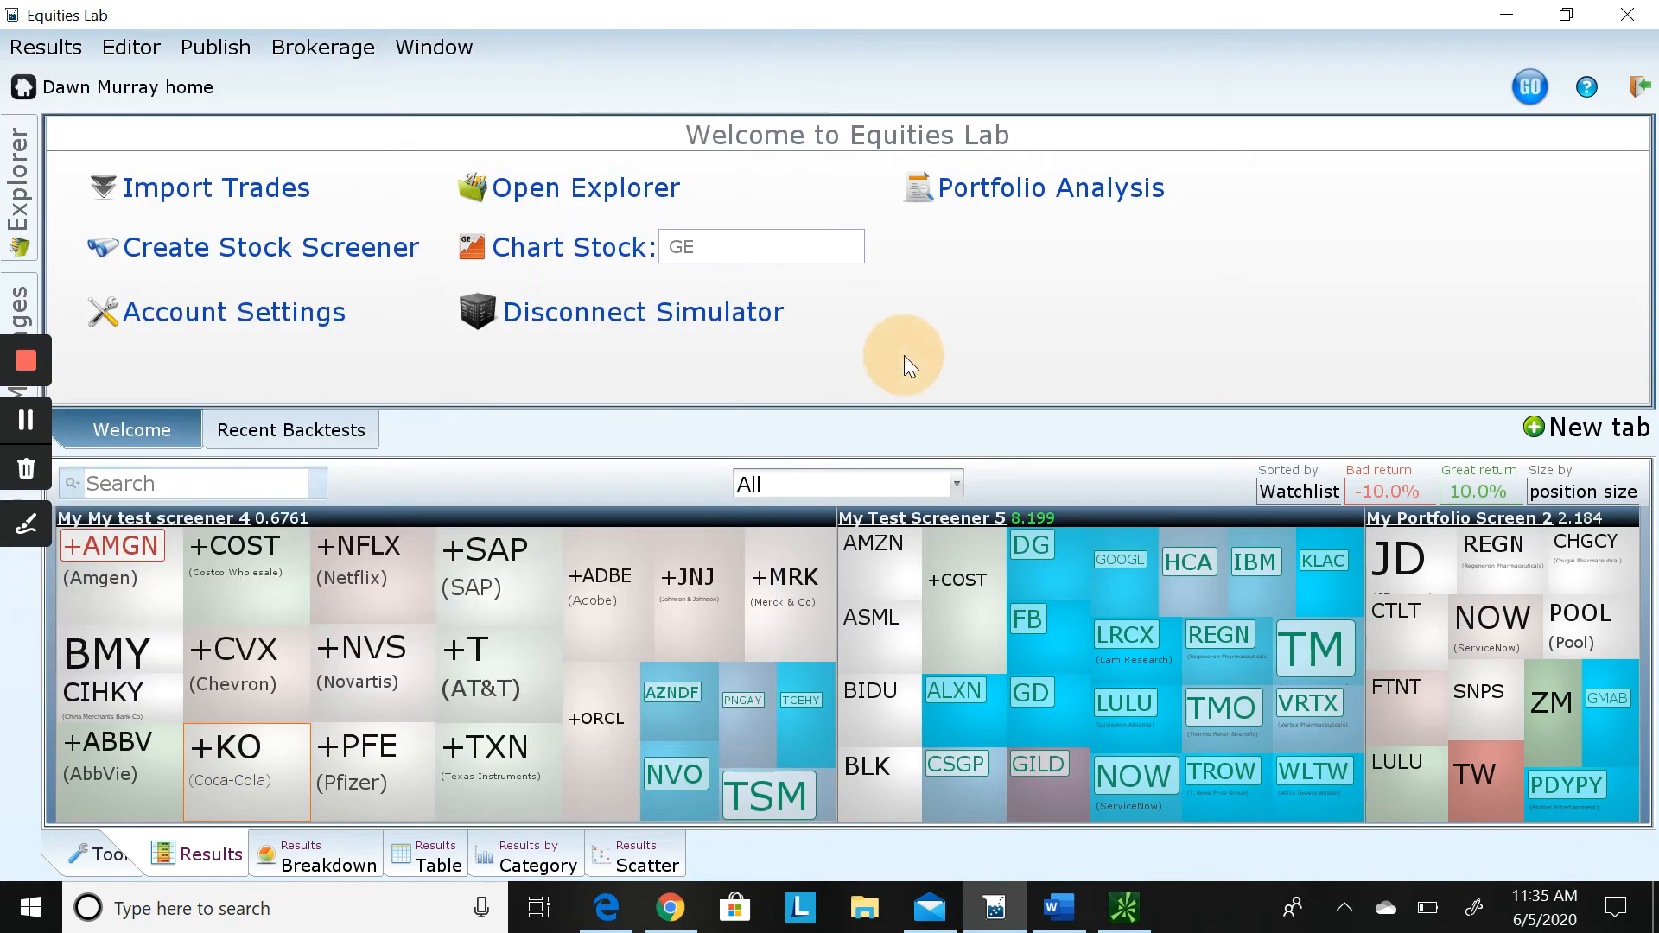
View the details of Netflix (NFLX), Novartis (NVS) and Pfizer (PFE), and refresh the watchlist results
left_click(428, 584)
left_click(1134, 308)
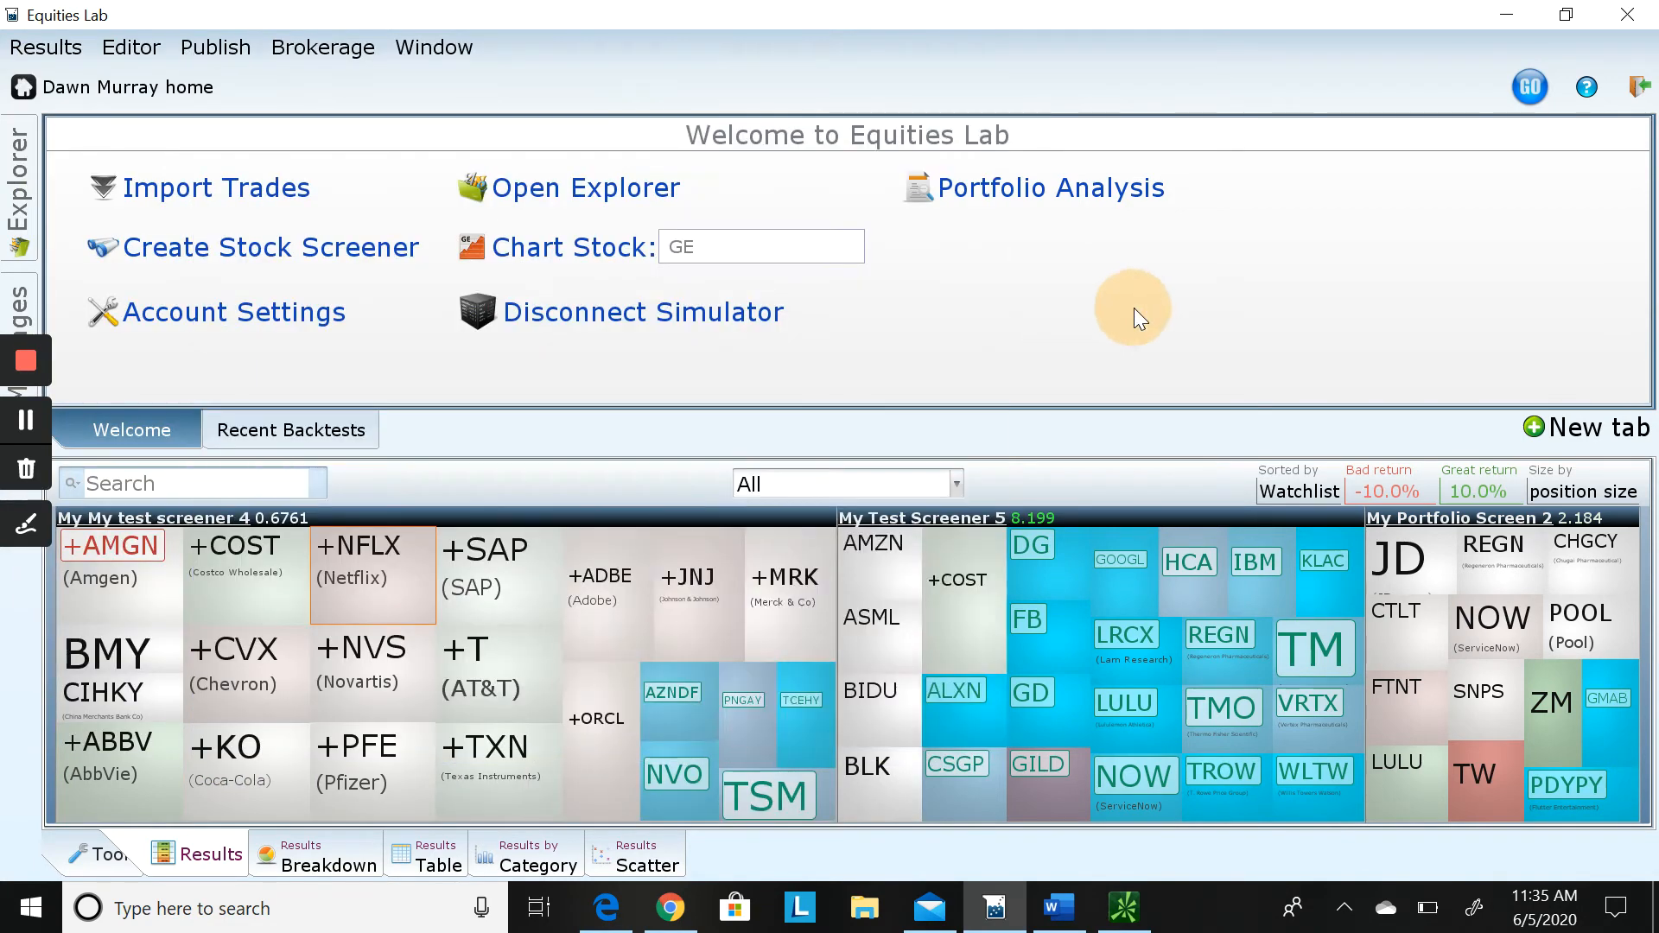
left_click(367, 707)
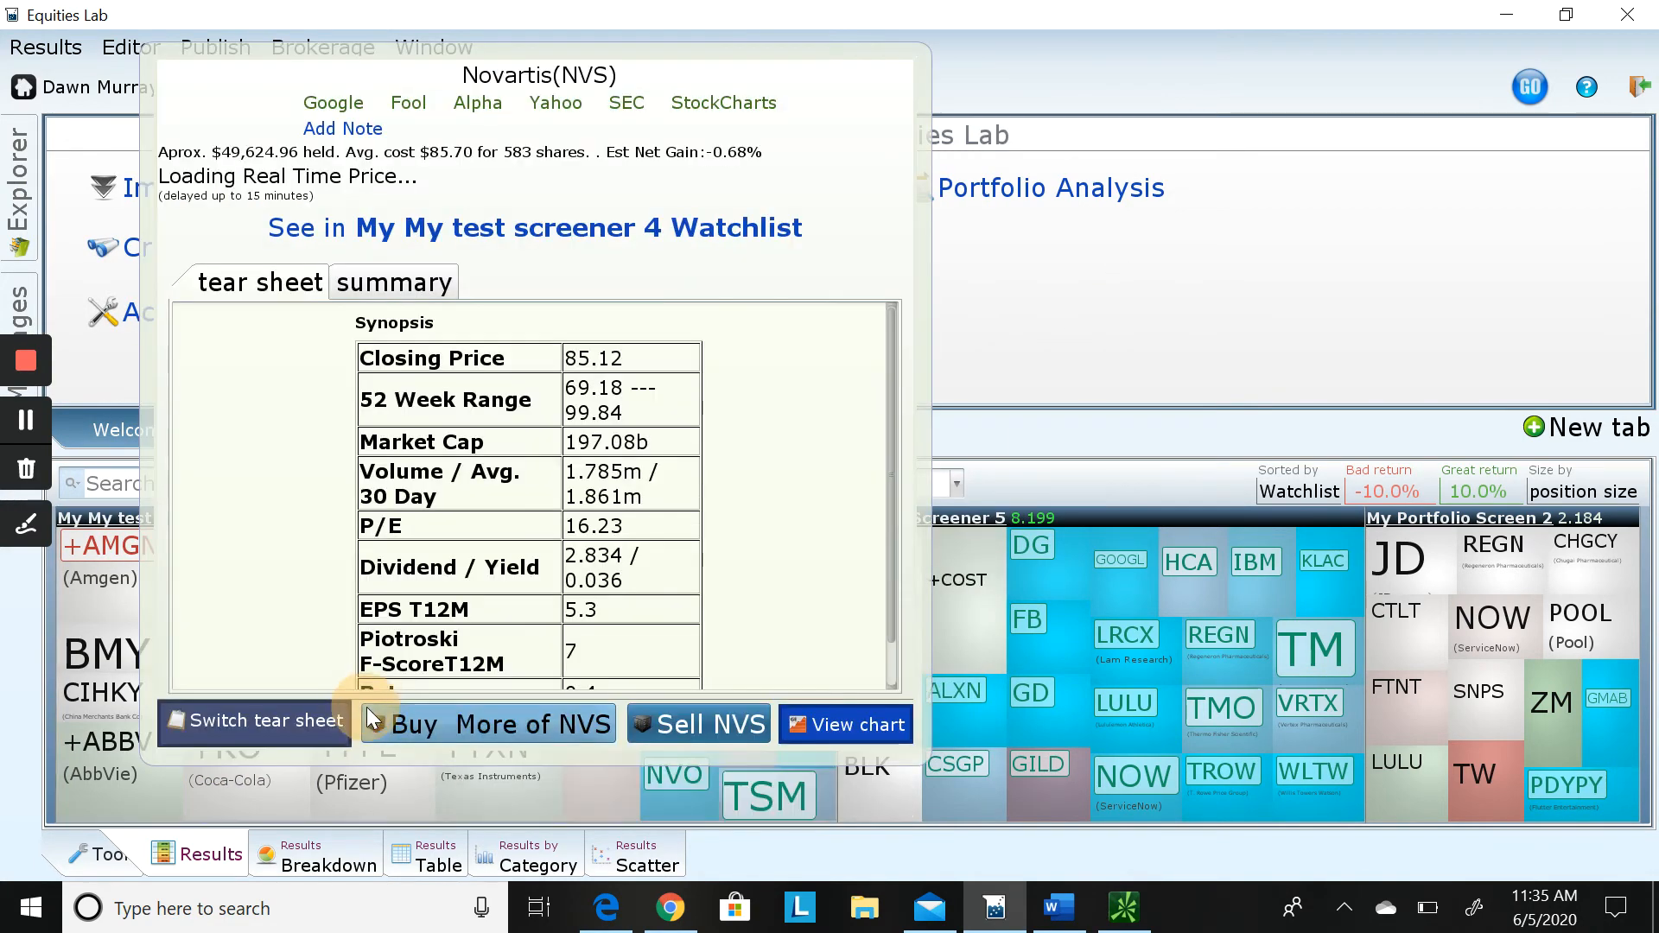
left_click(1039, 326)
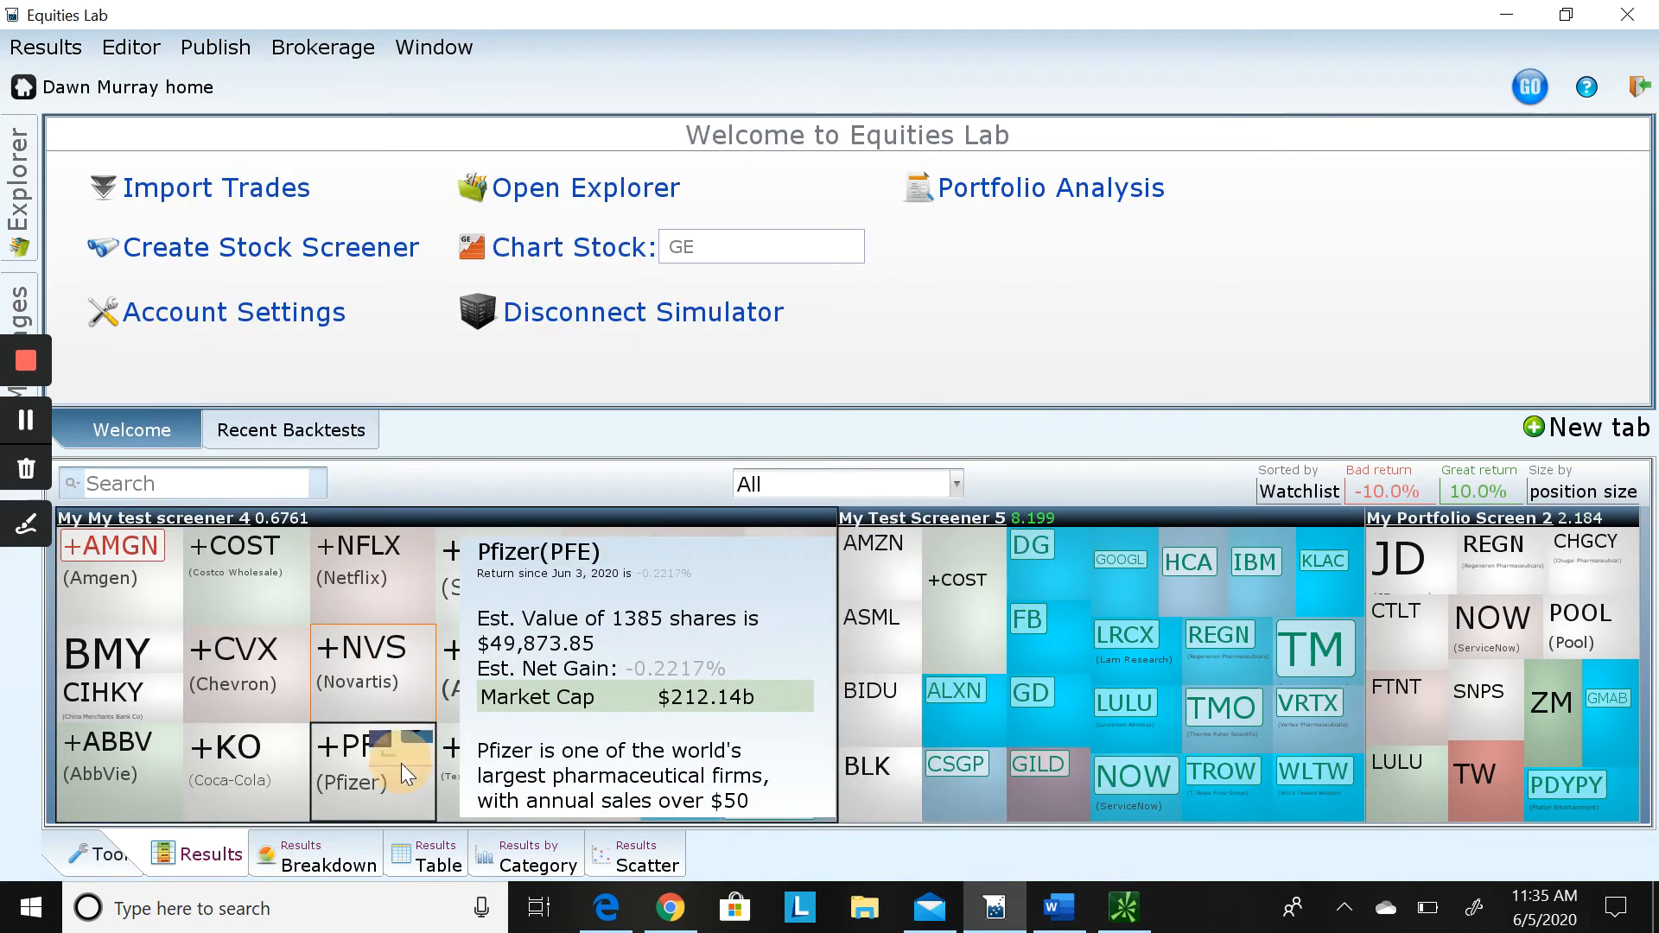
left_click(401, 764)
left_click(1030, 327)
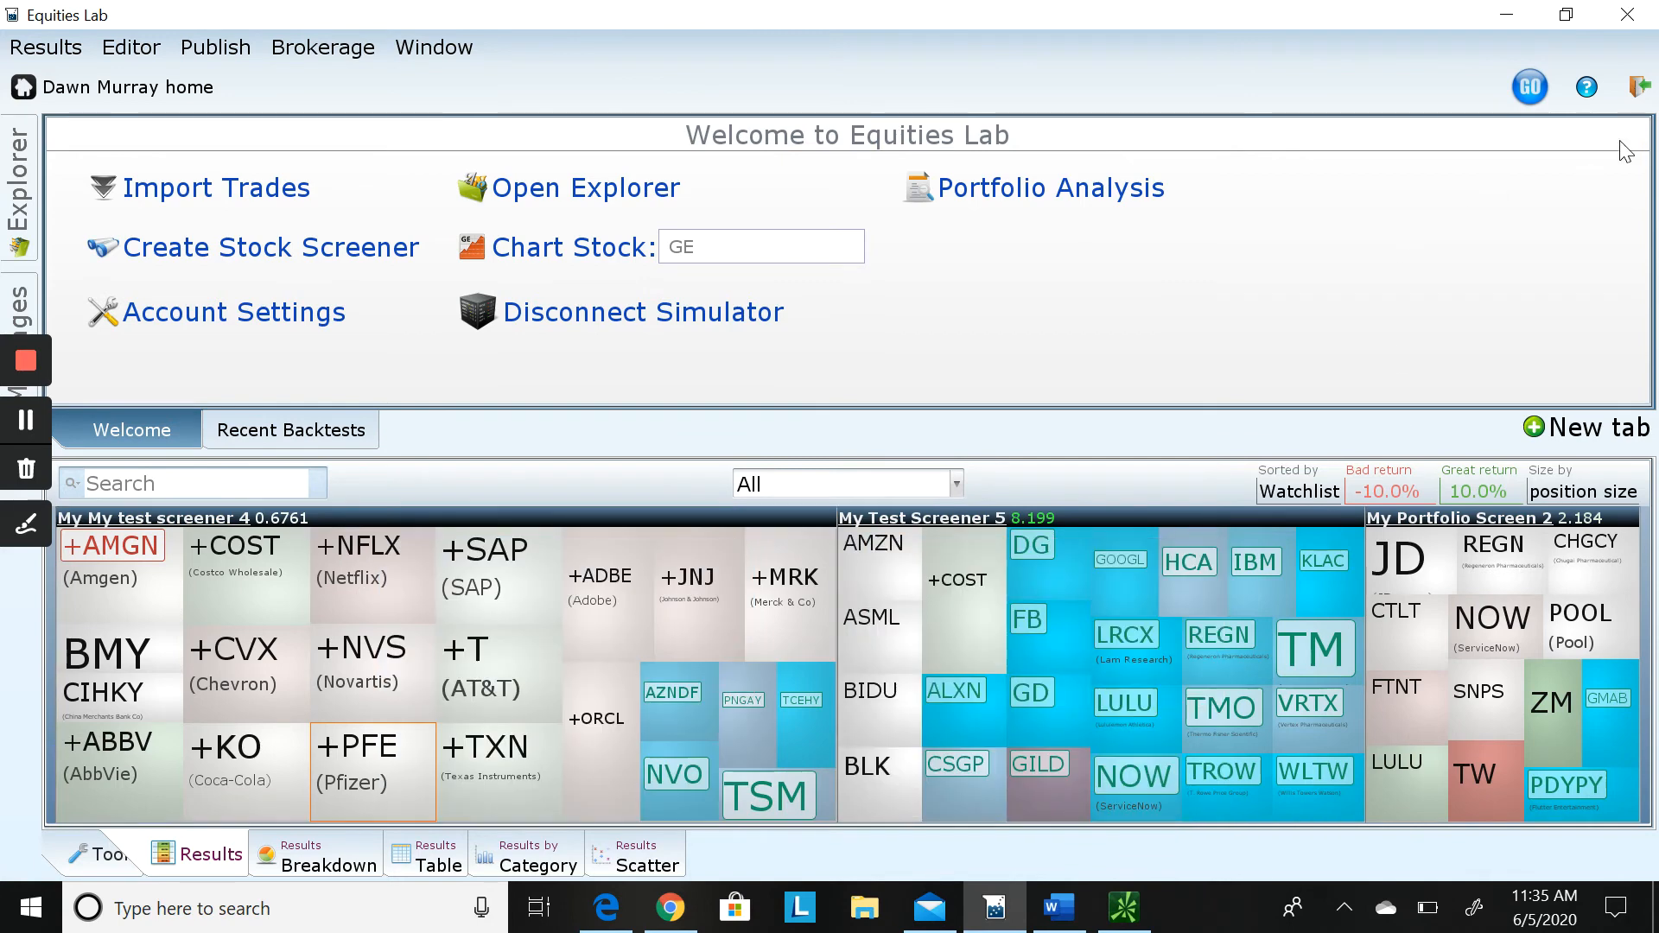
mouse_move(278, 568)
left_click(1530, 86)
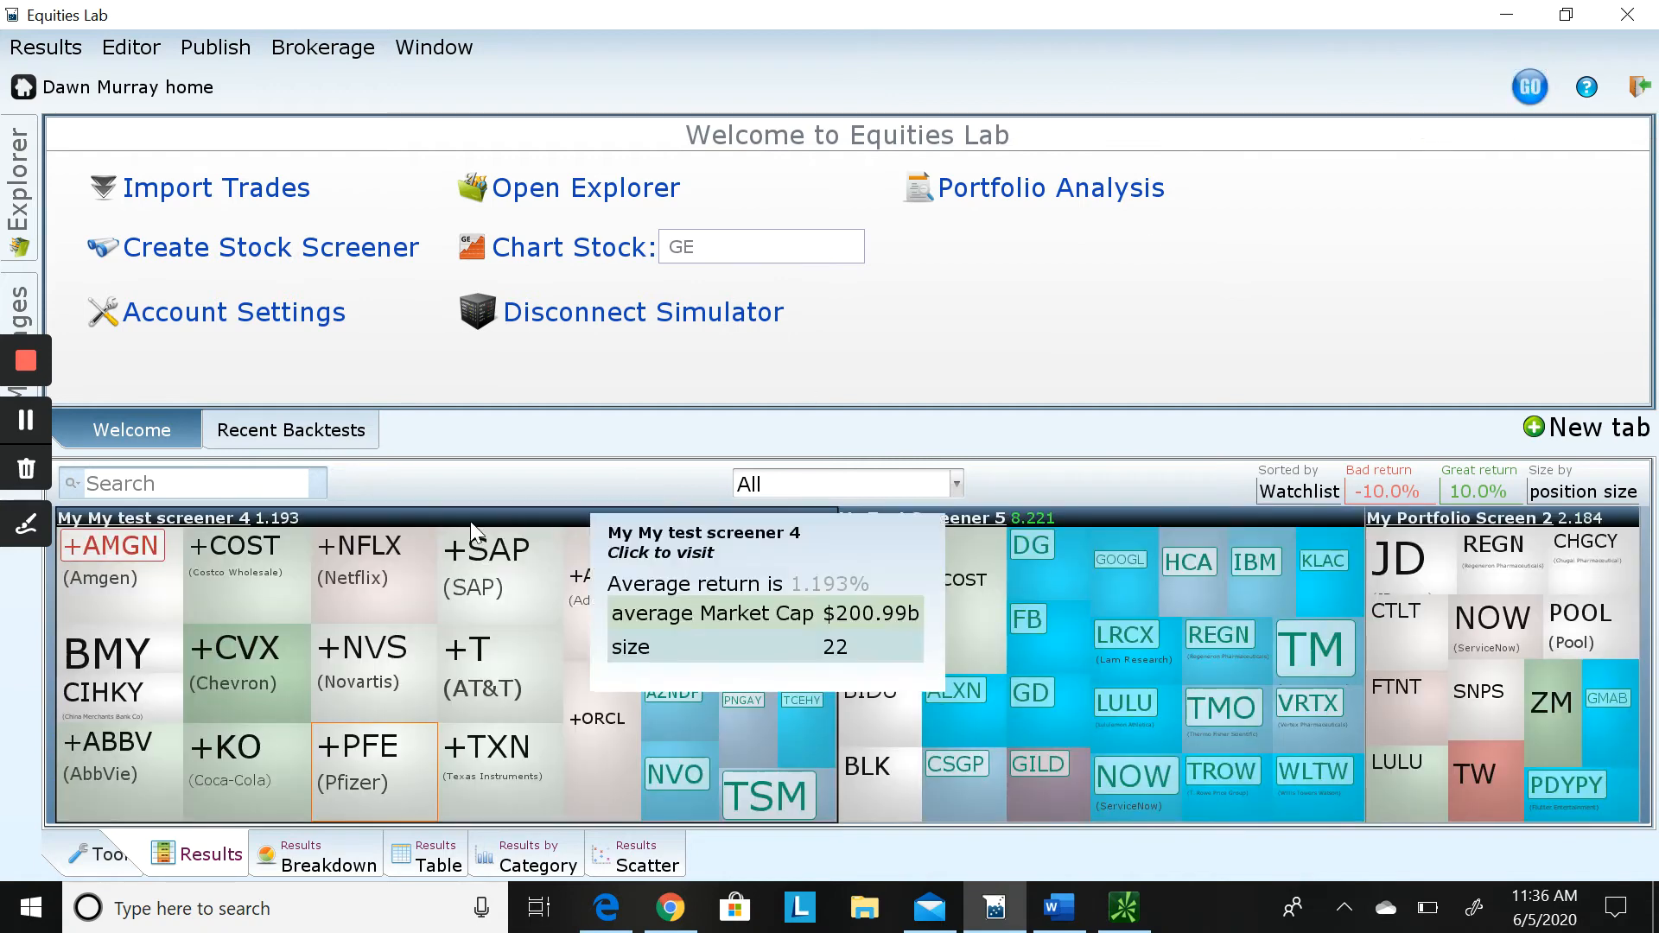
Review the refreshed returns of Costco, Chevron and Pfizer, and examine the sell recommendation for Amgen (AMGN)
mouse_move(220, 580)
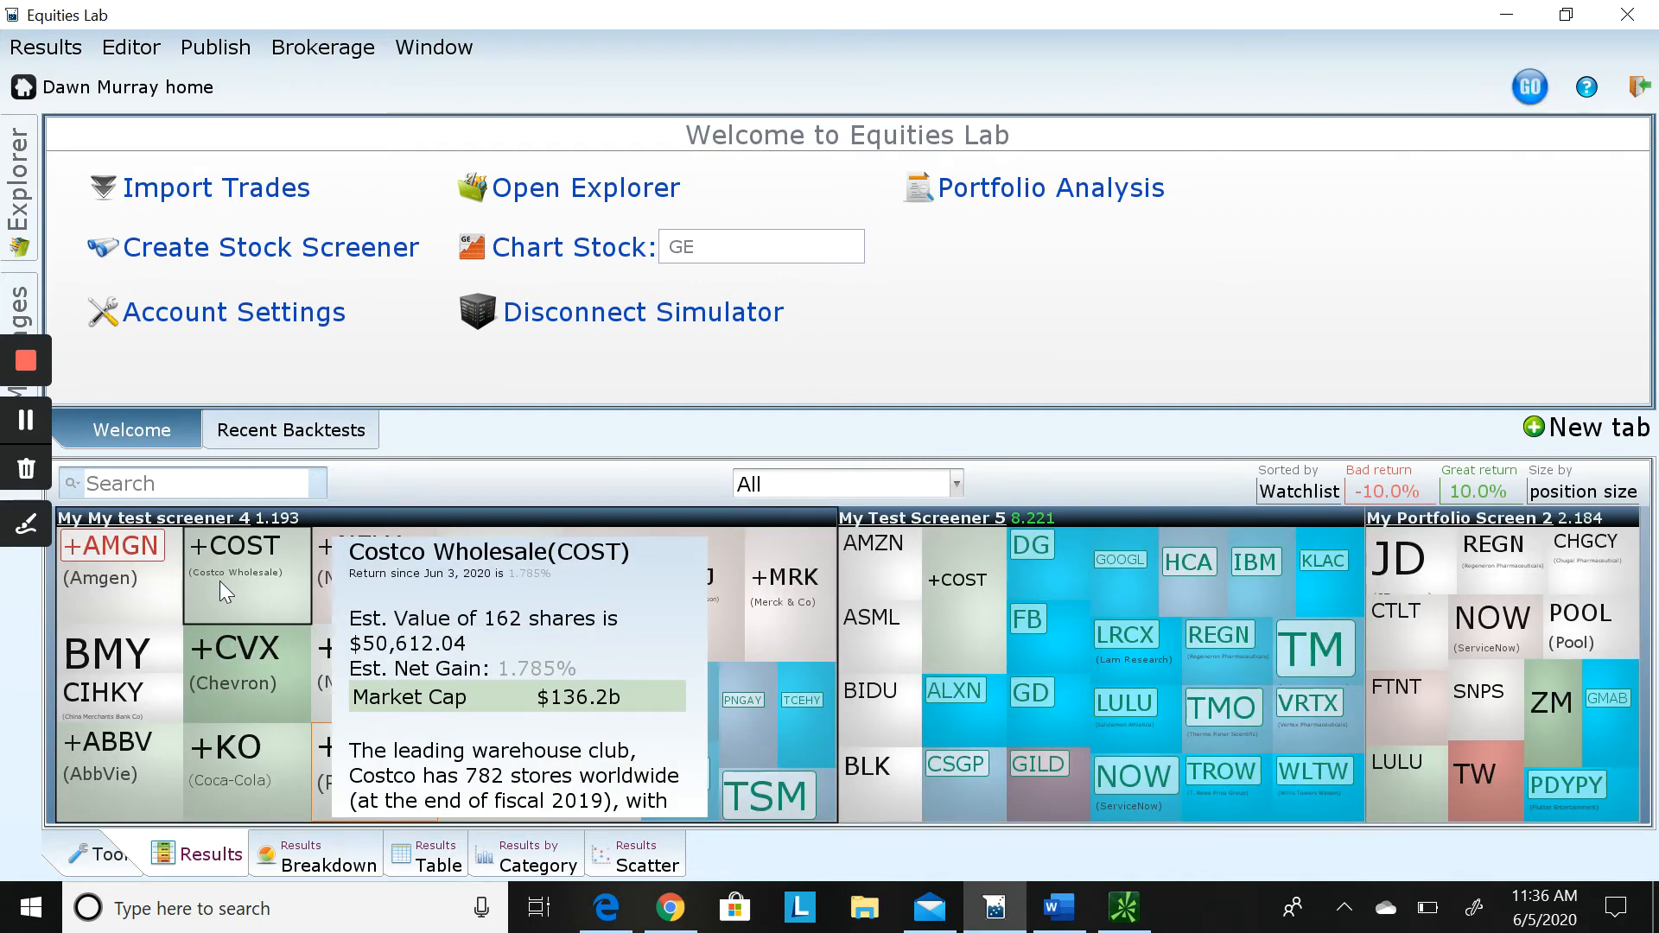
mouse_move(257, 650)
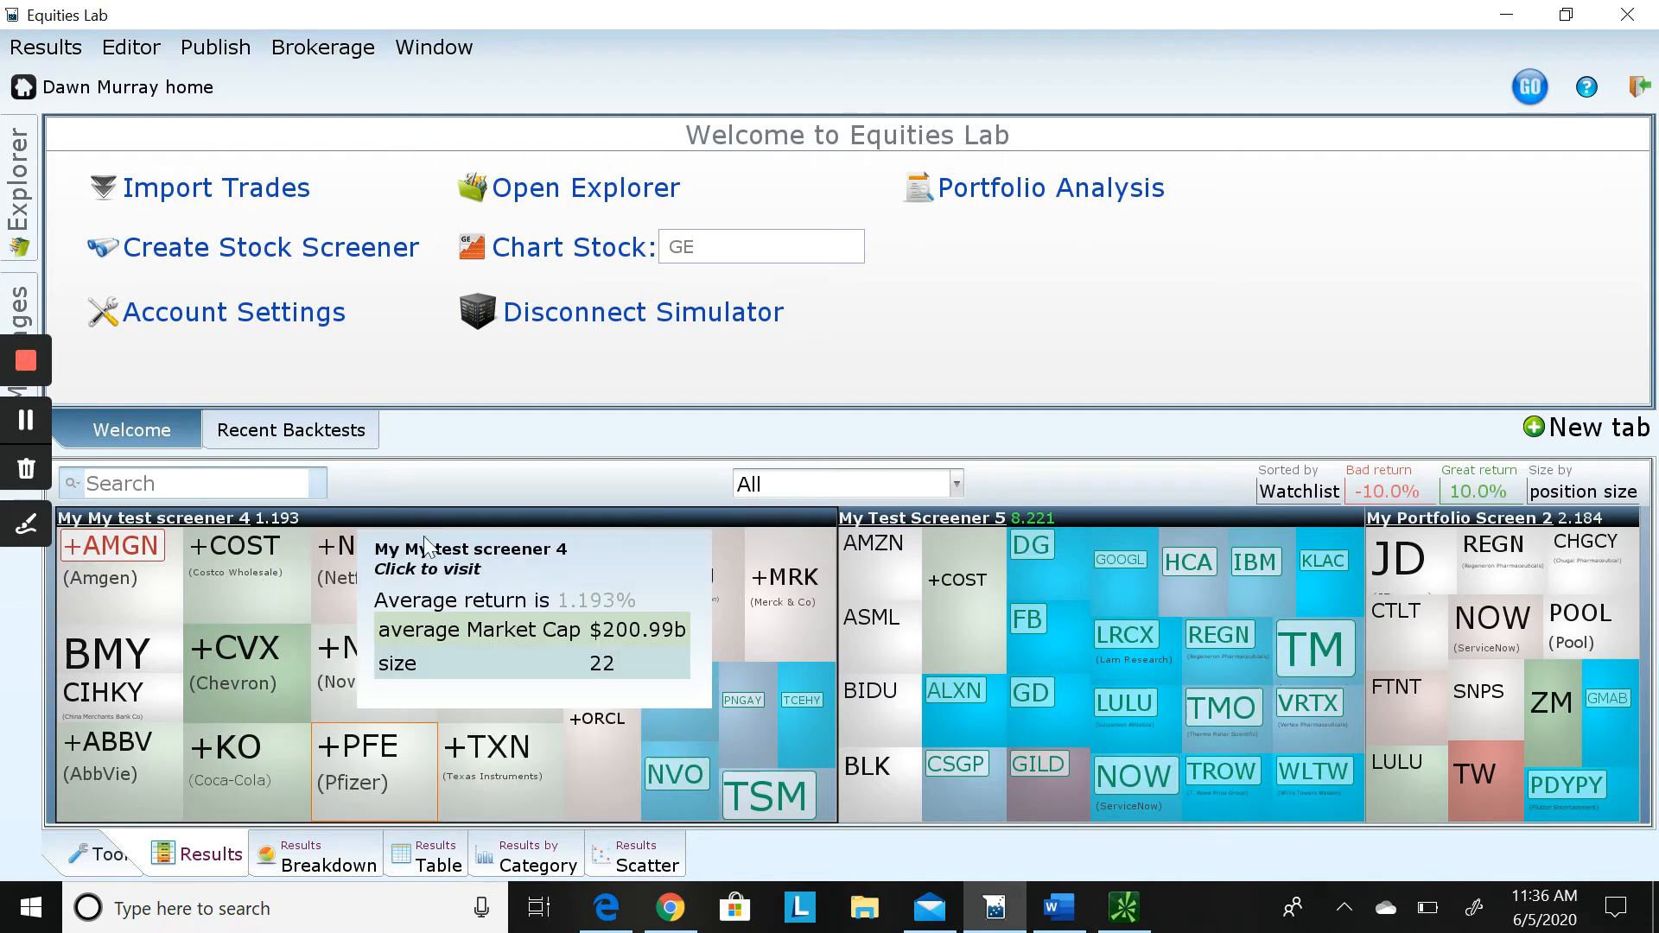
mouse_move(389, 766)
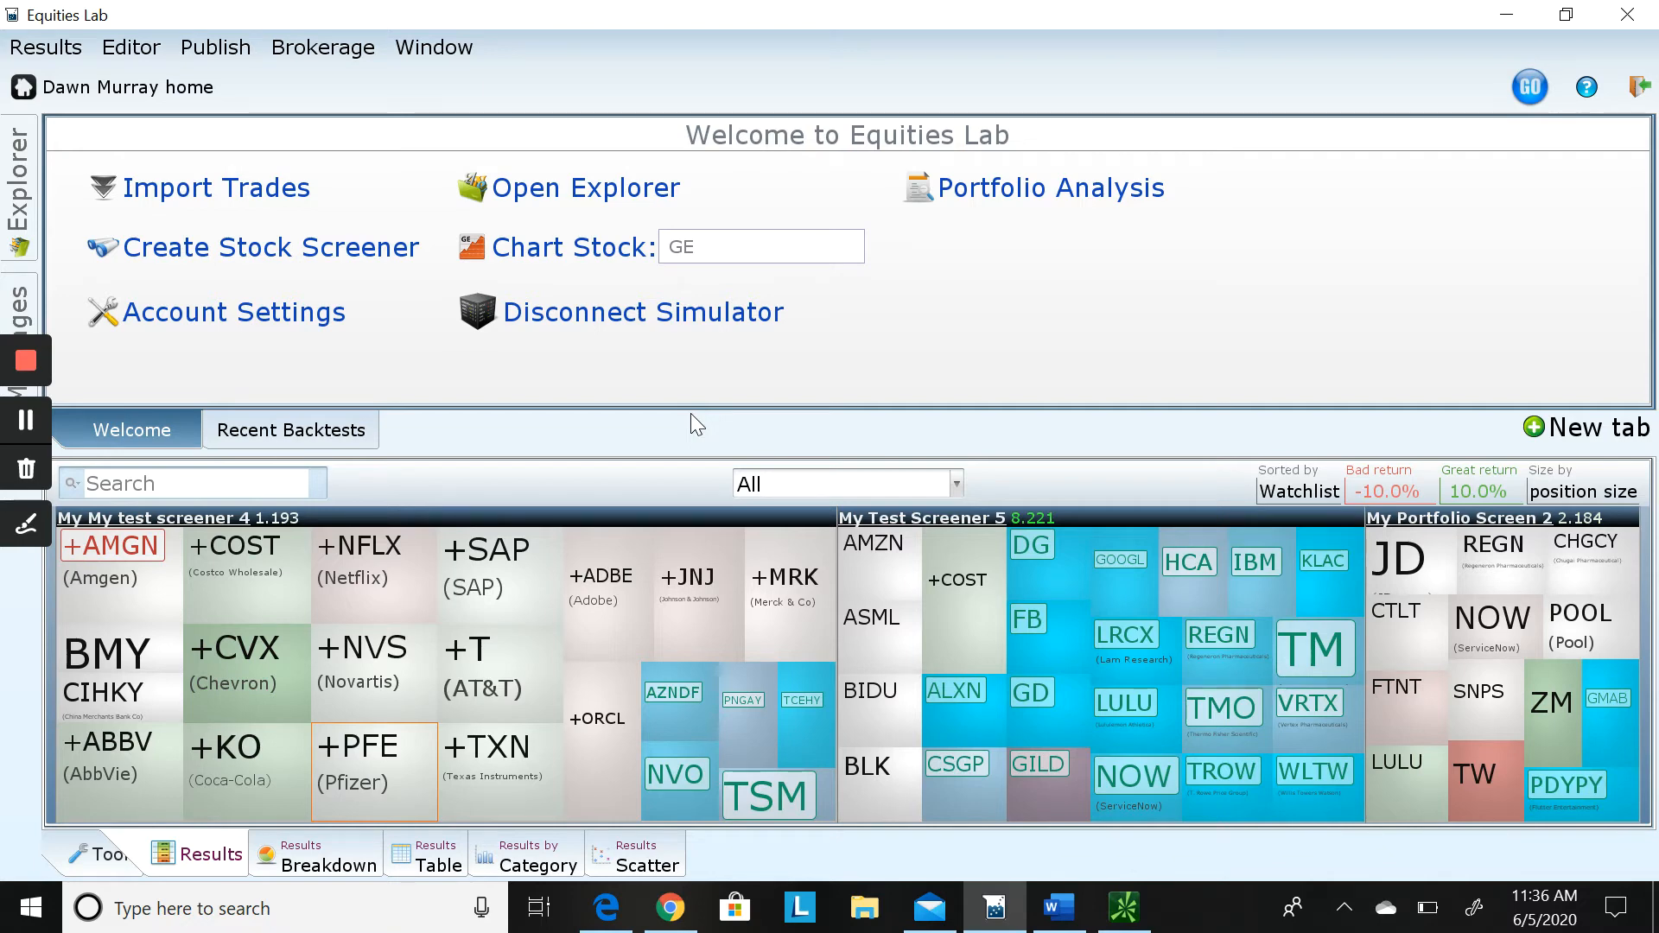
mouse_move(74, 594)
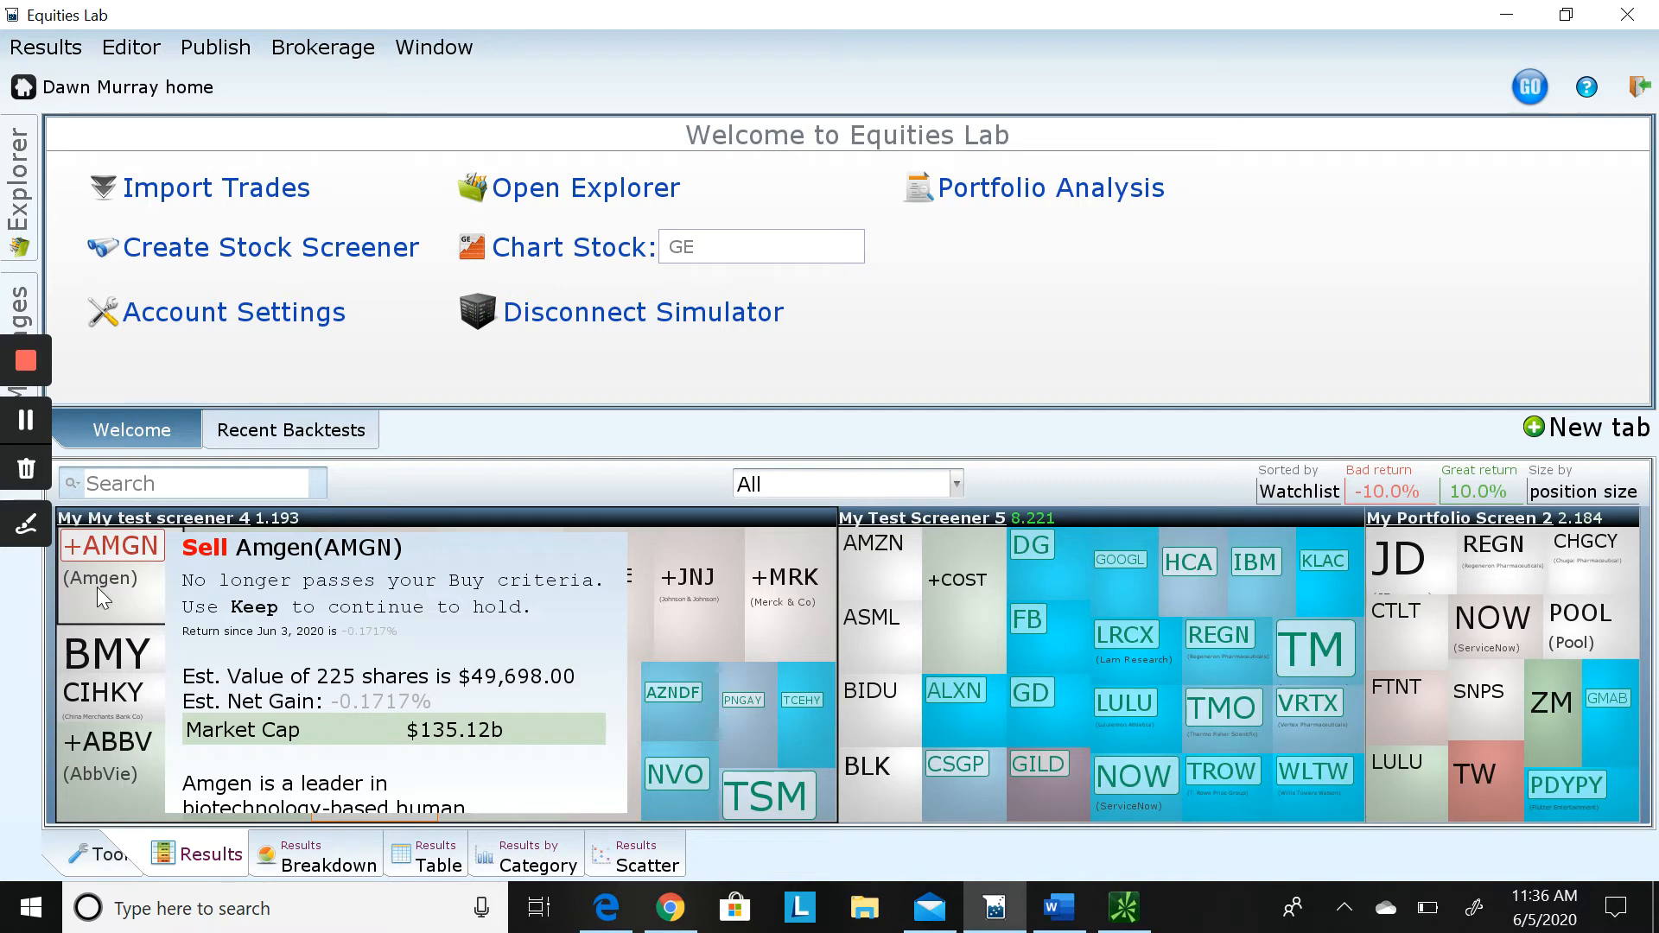
left_click(101, 583)
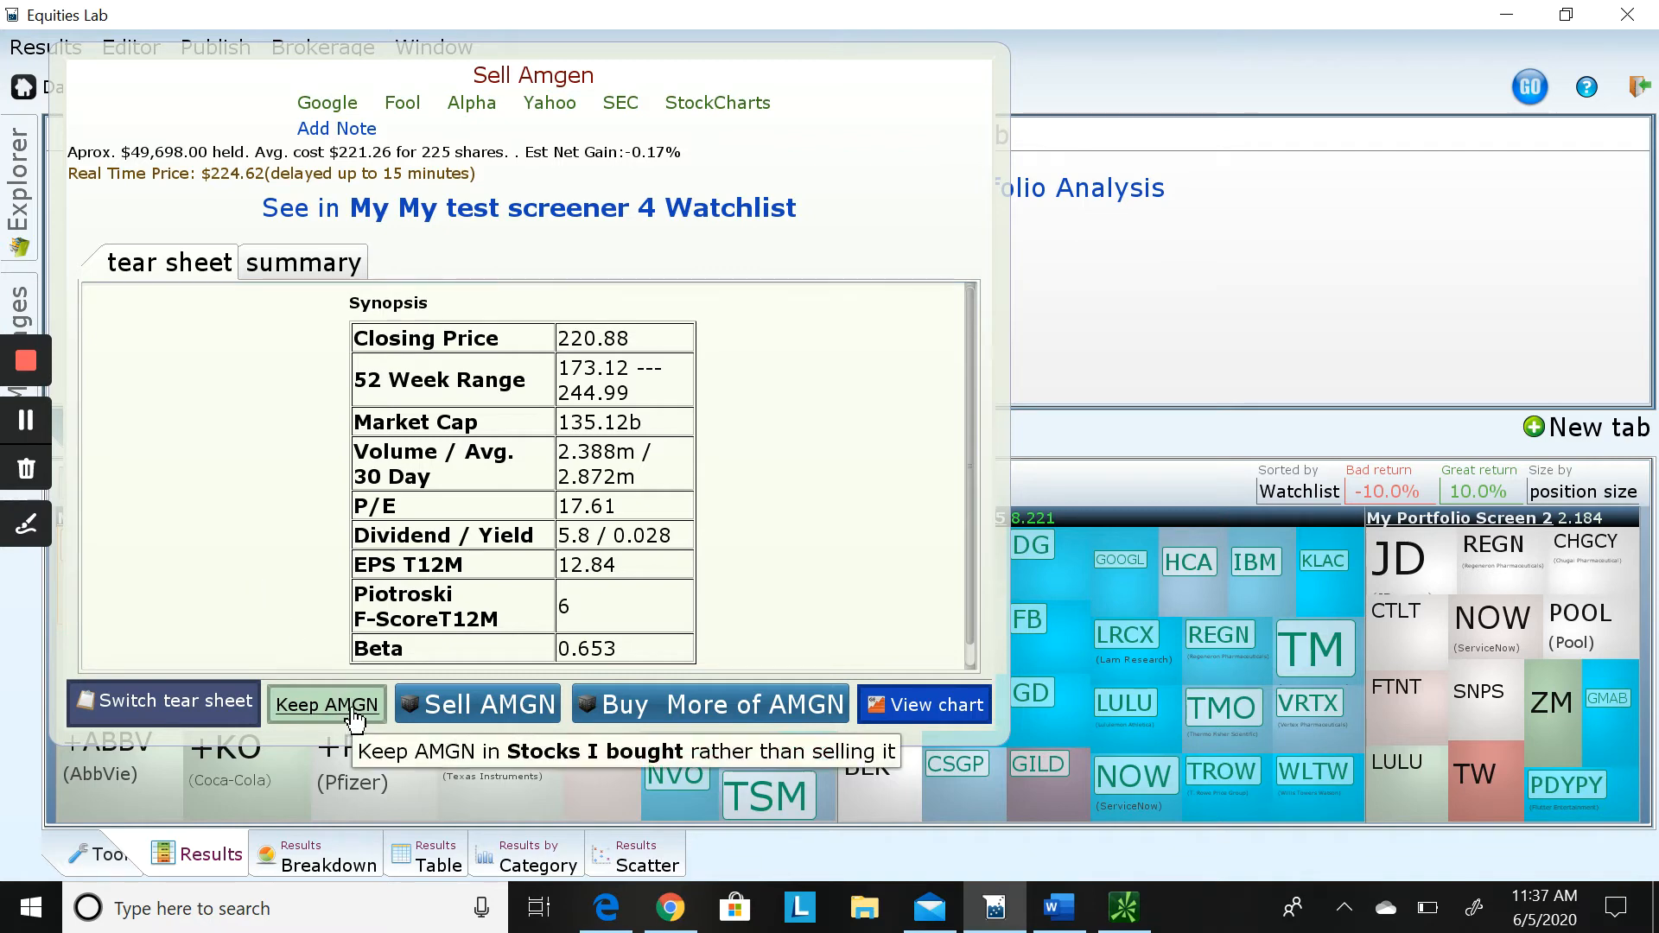
left_click(761, 57)
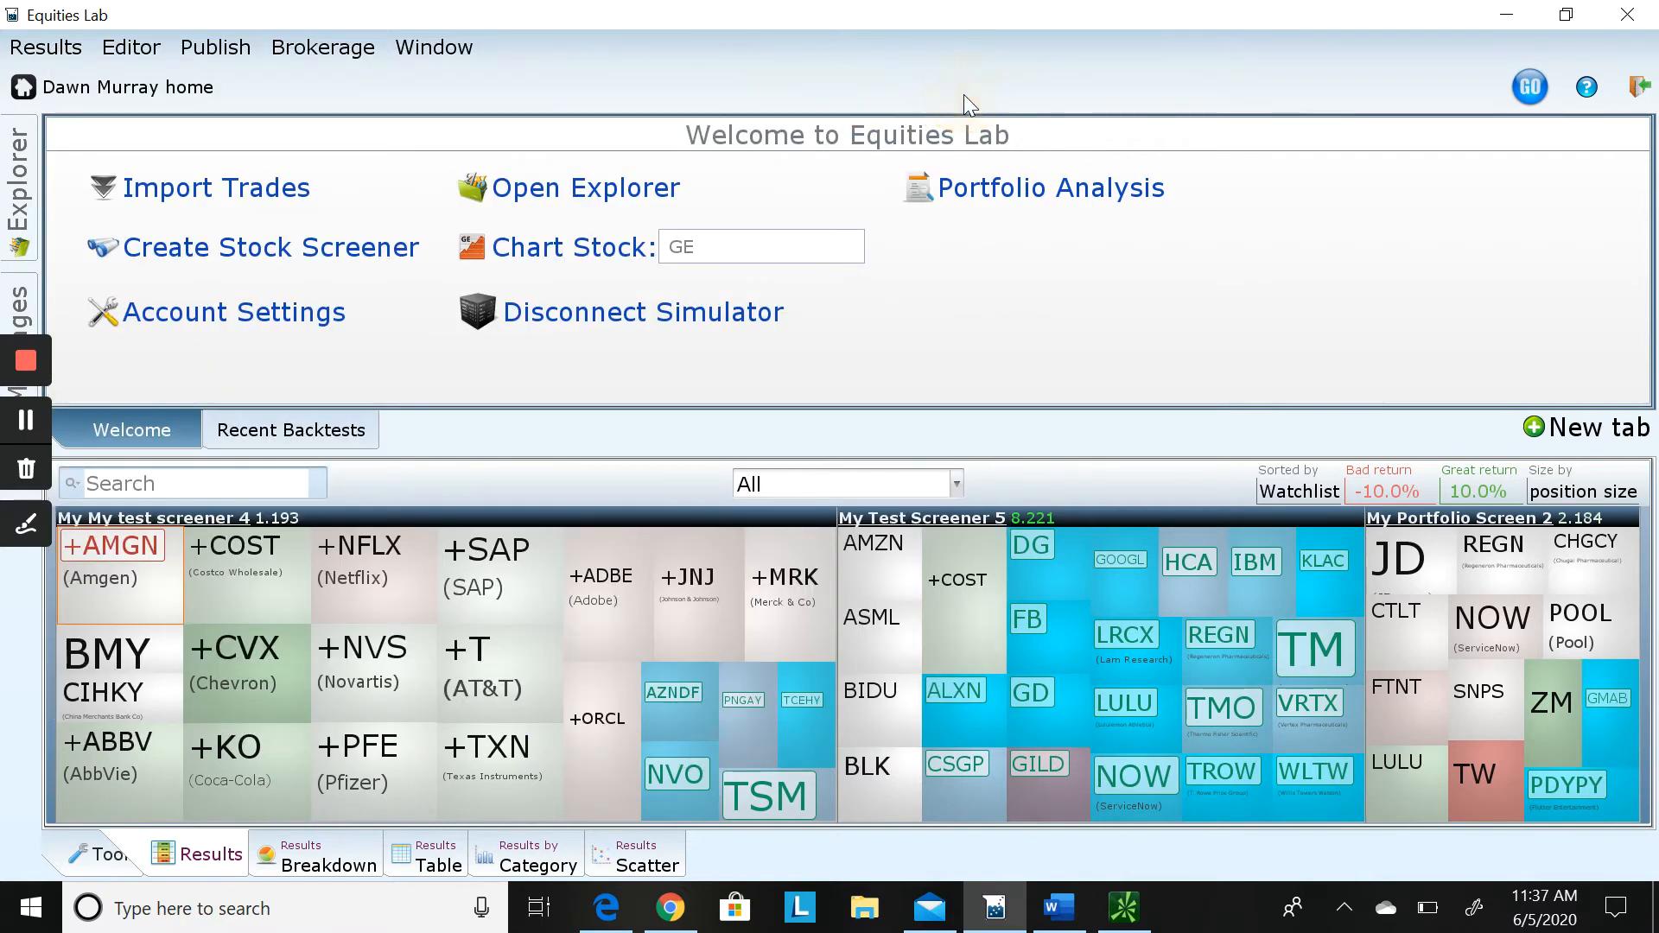
Sell 225 shares of Amgen (AMGN) from the My test screener 4 watchlist in the simulator and refresh the results
mouse_move(101, 558)
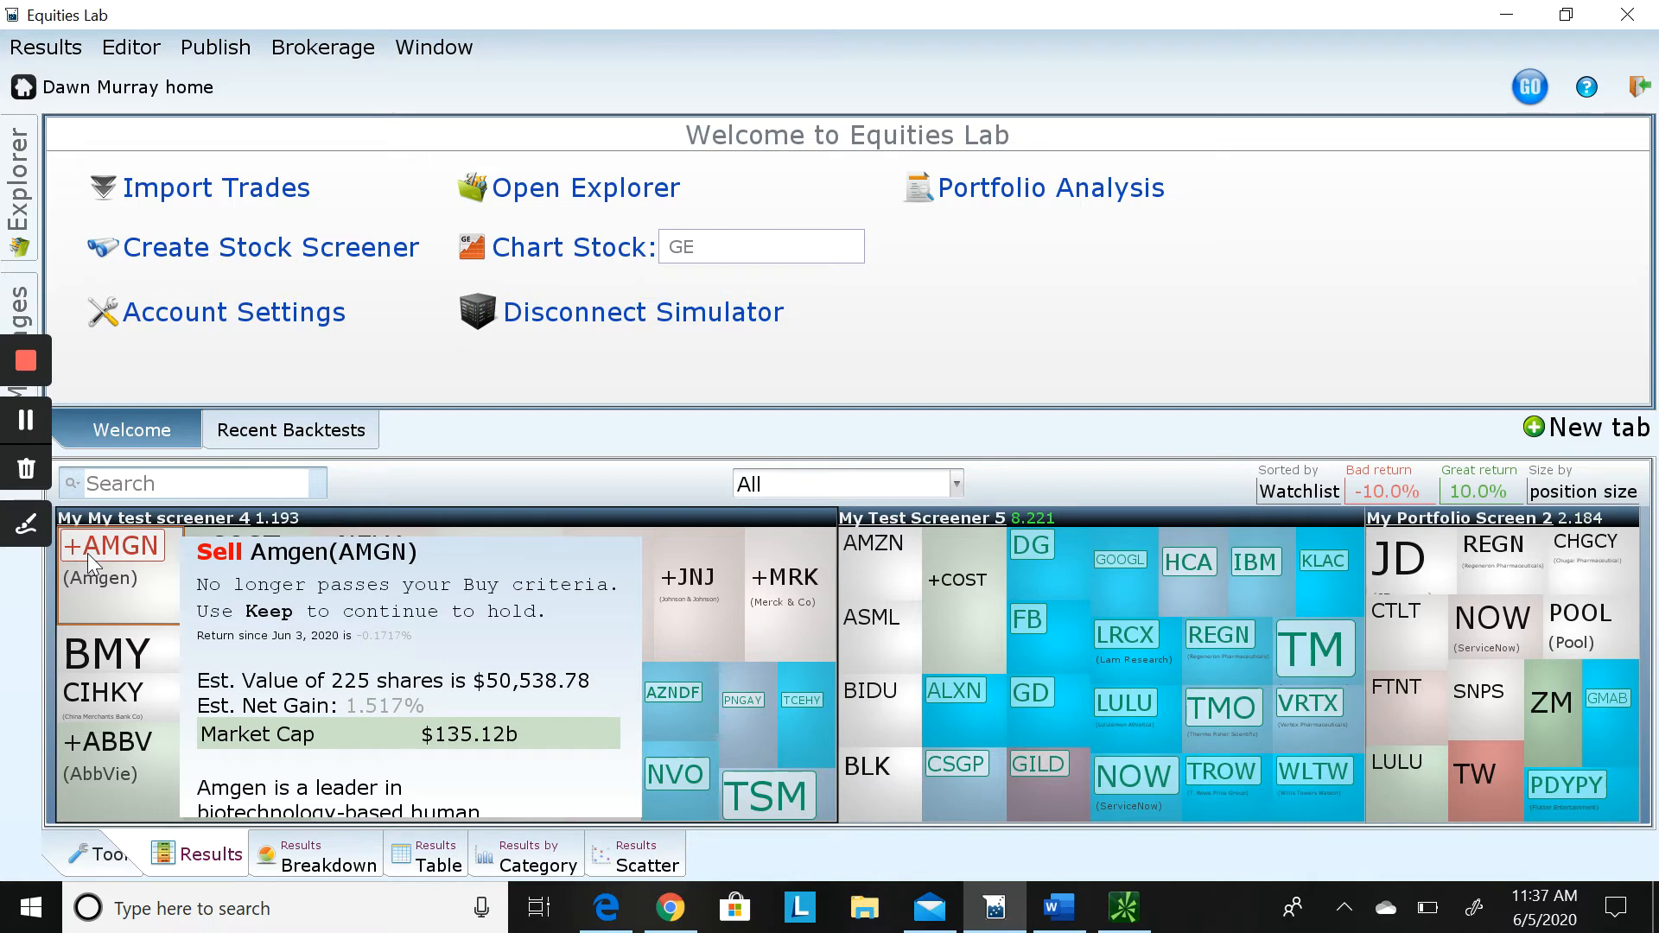
left_click(86, 553)
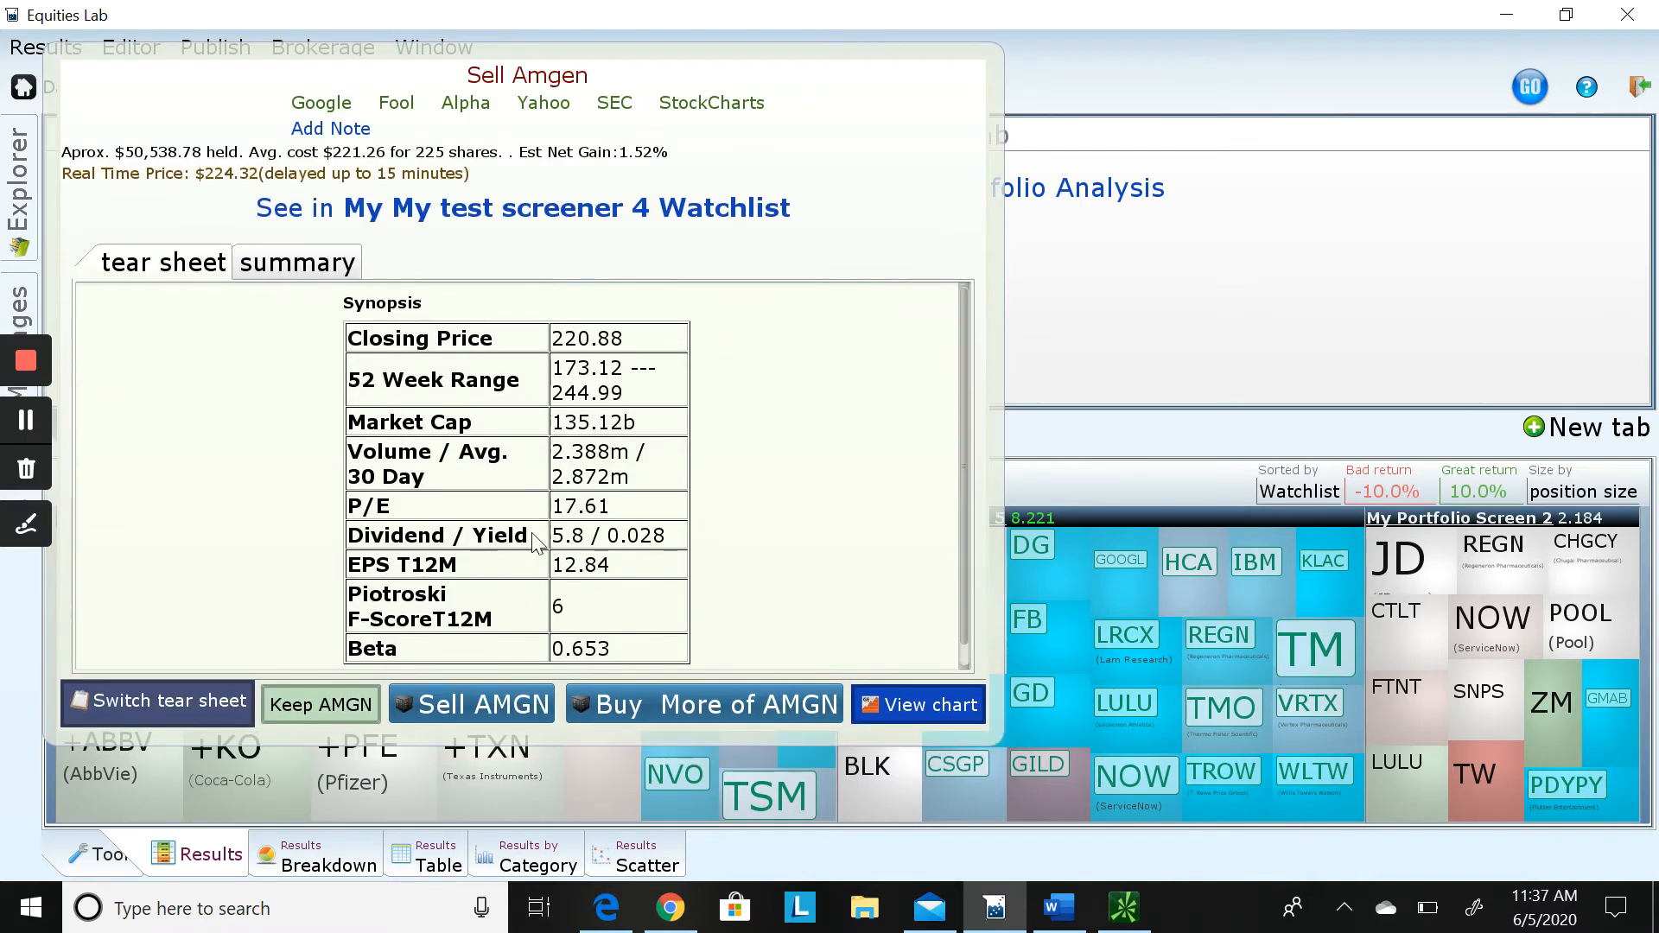
left_click(510, 711)
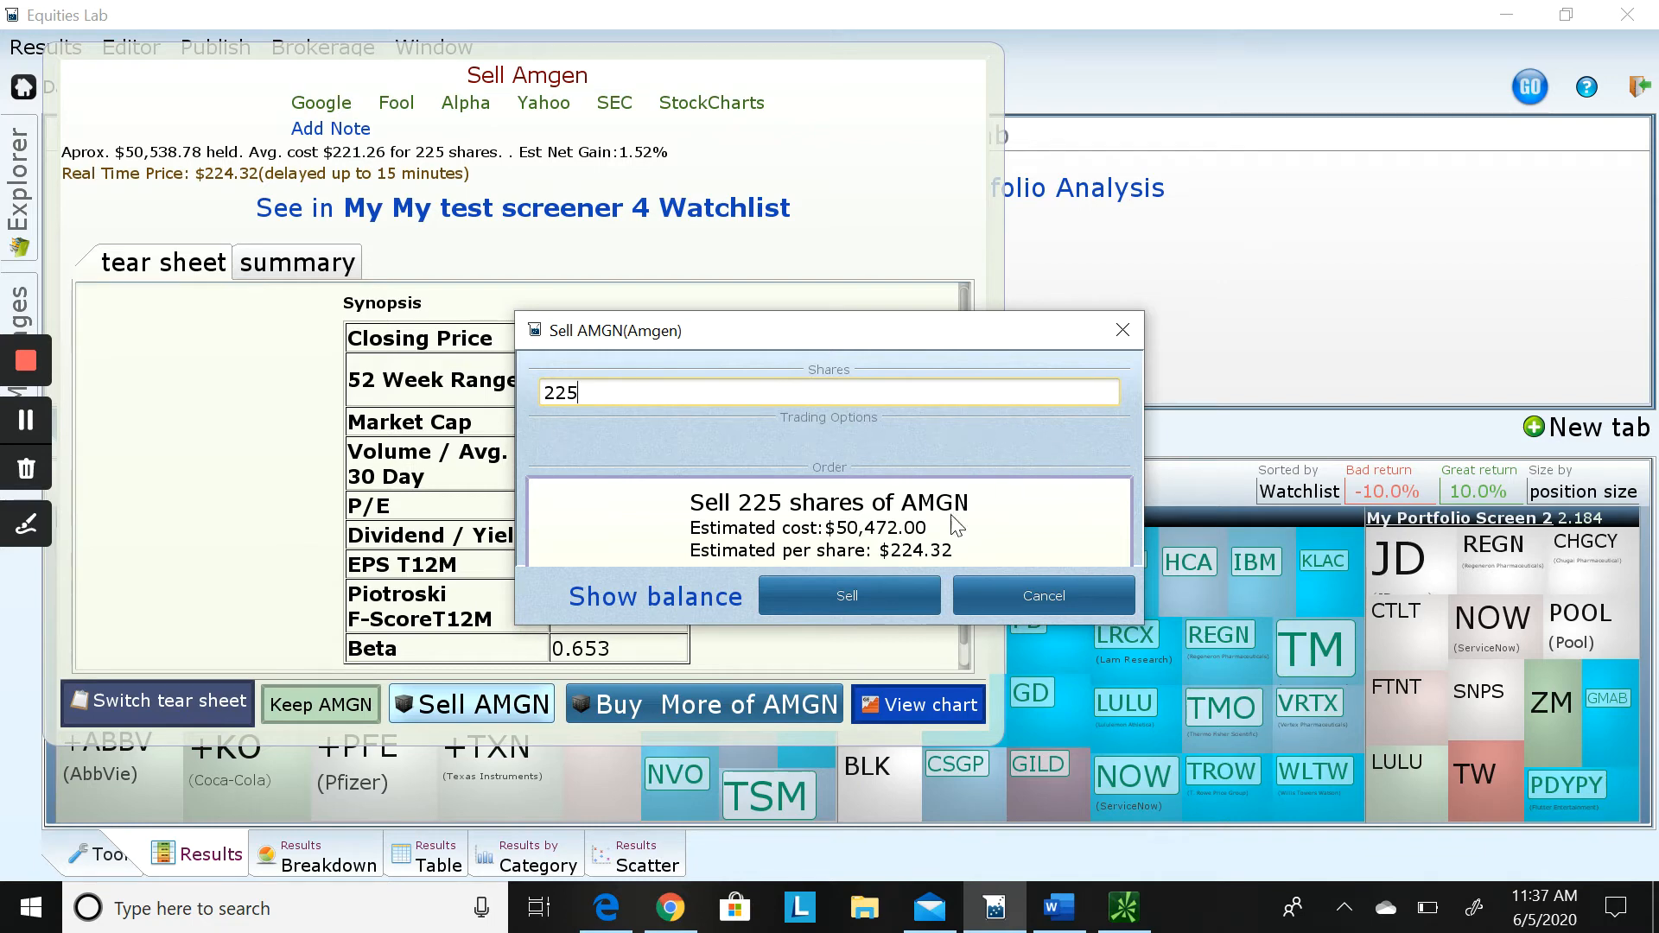
left_click(837, 593)
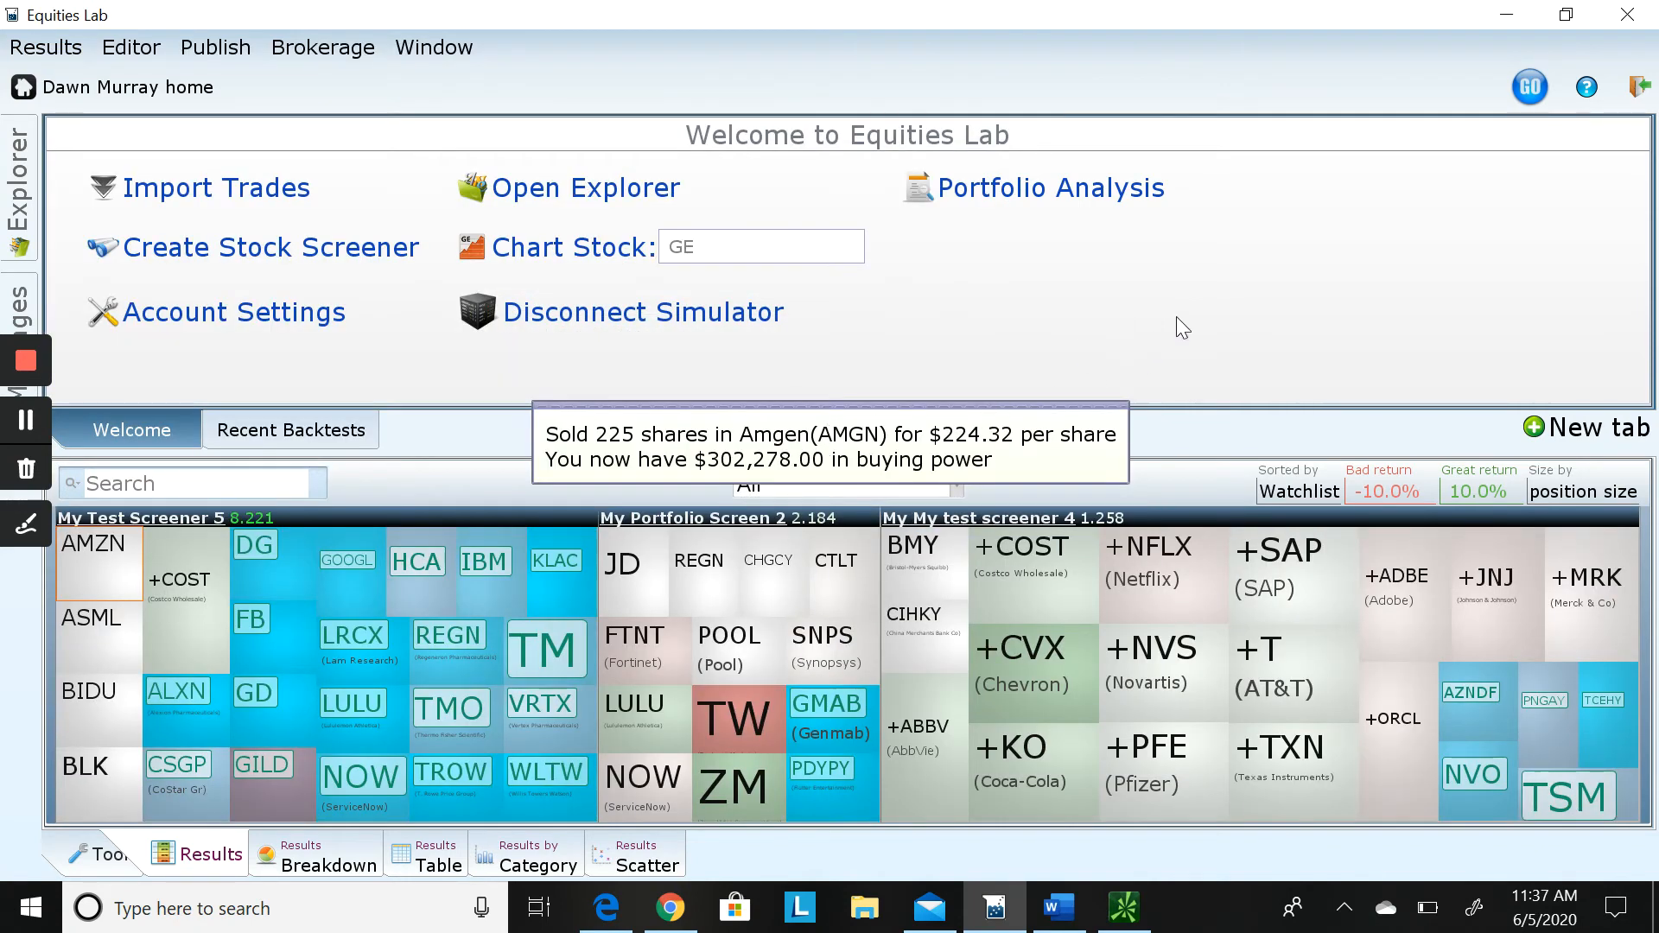
left_click(1522, 87)
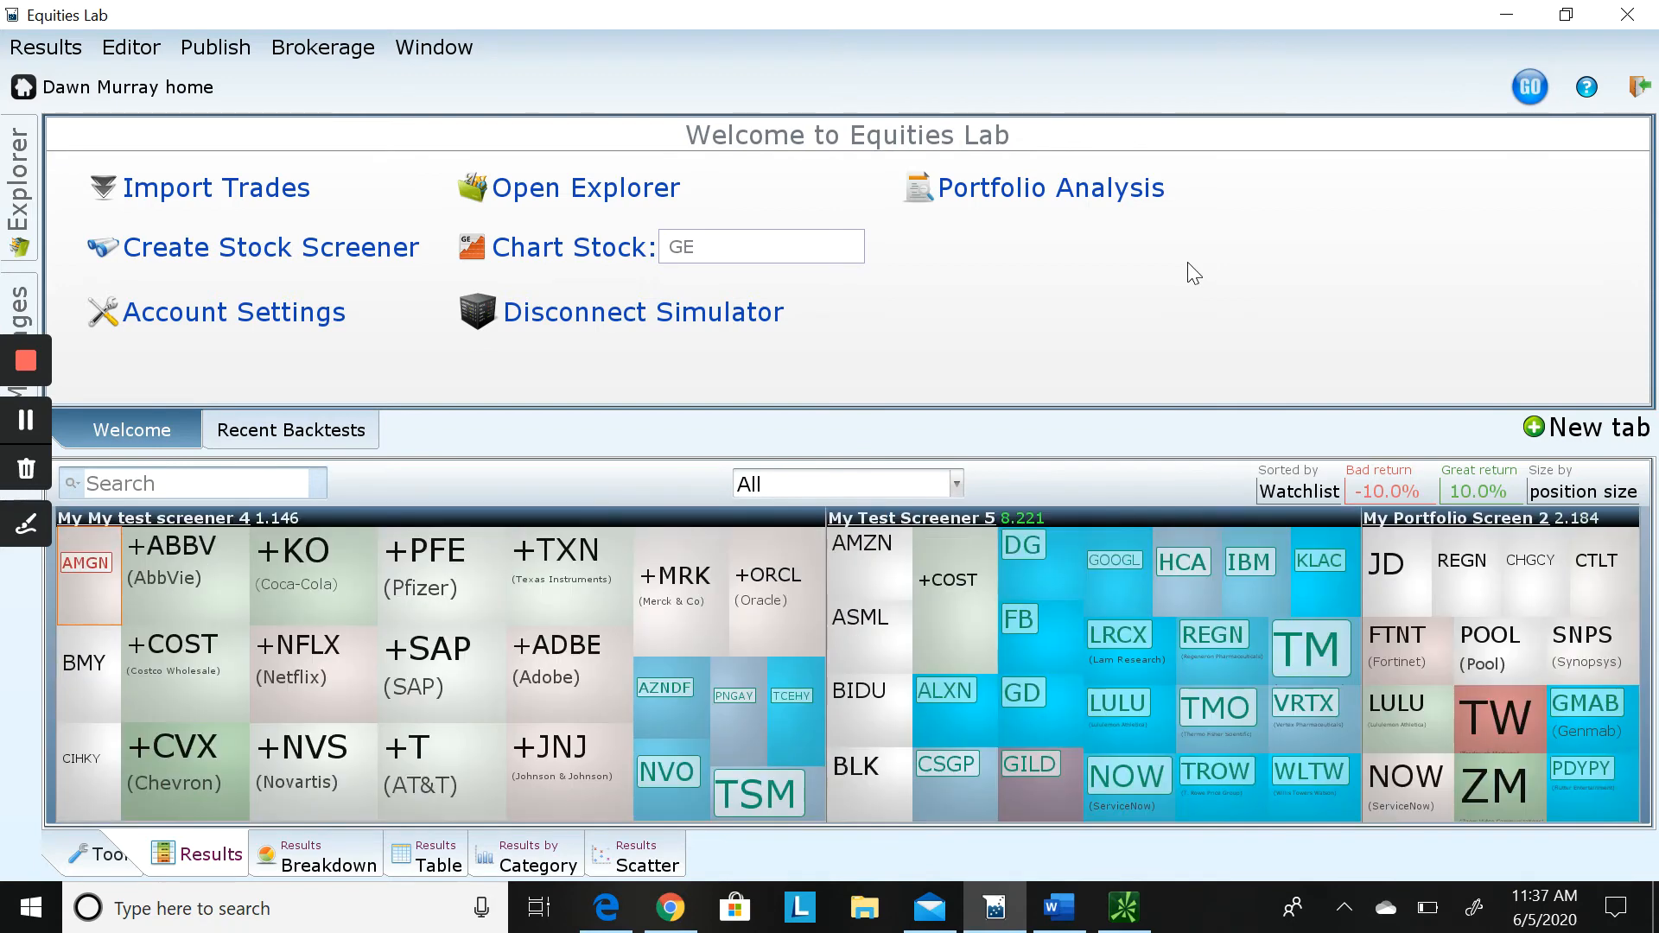
Mark Amgen (AMGN) as sold in the My test screener 4 watchlist and refresh the results
mouse_move(119, 541)
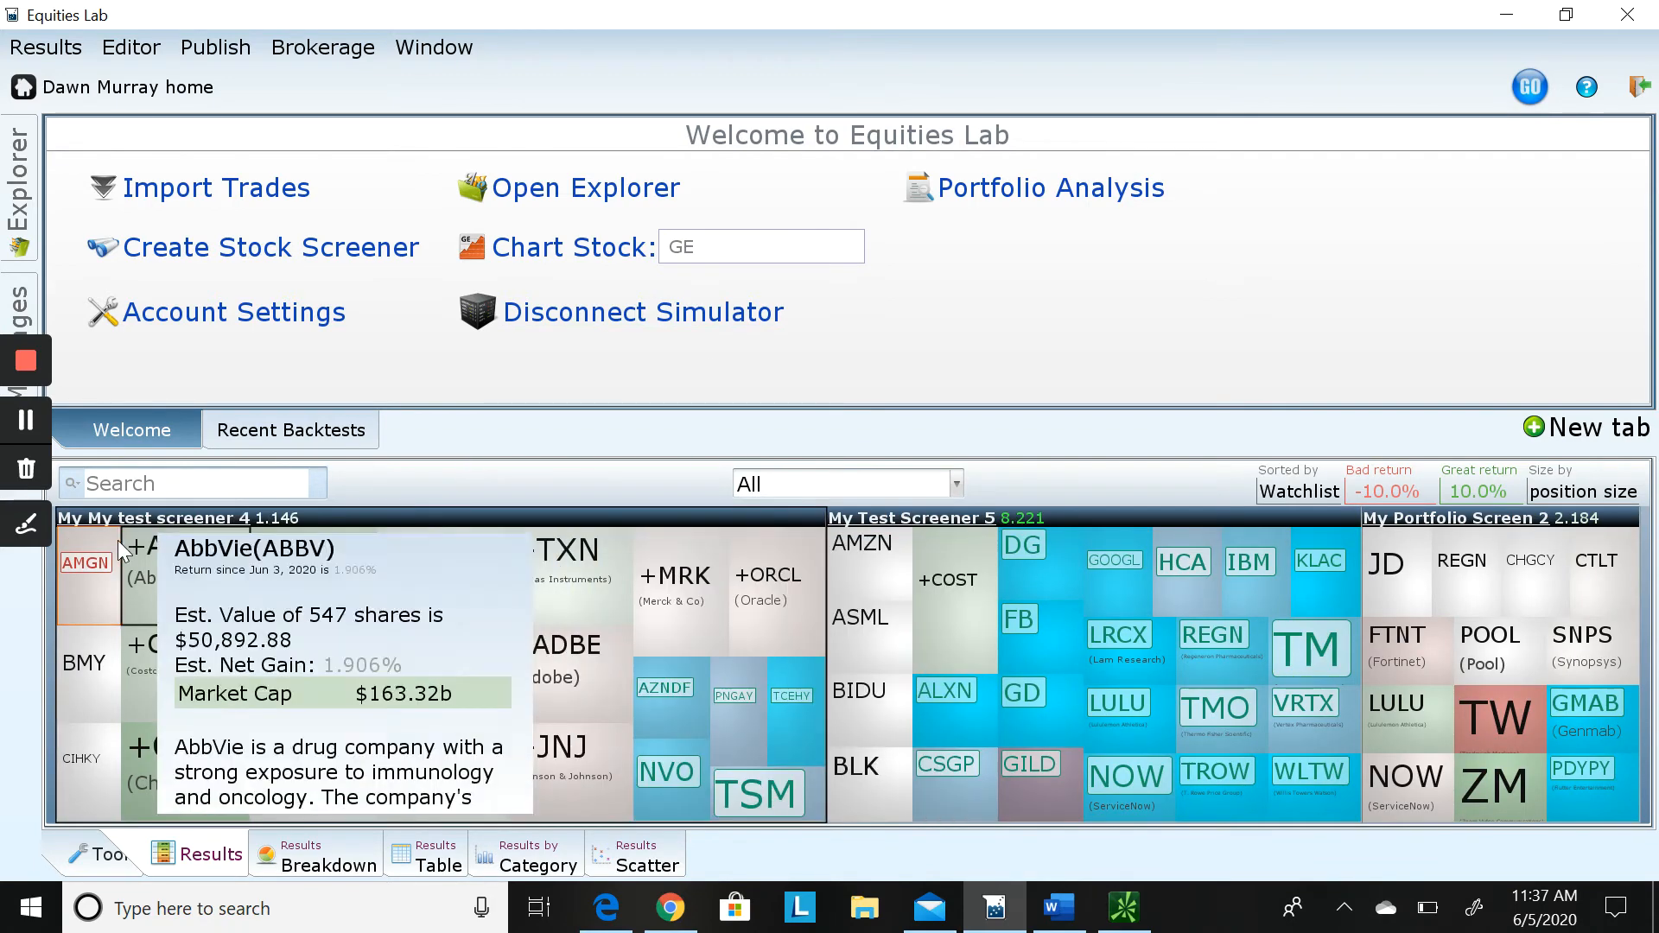
mouse_move(91, 573)
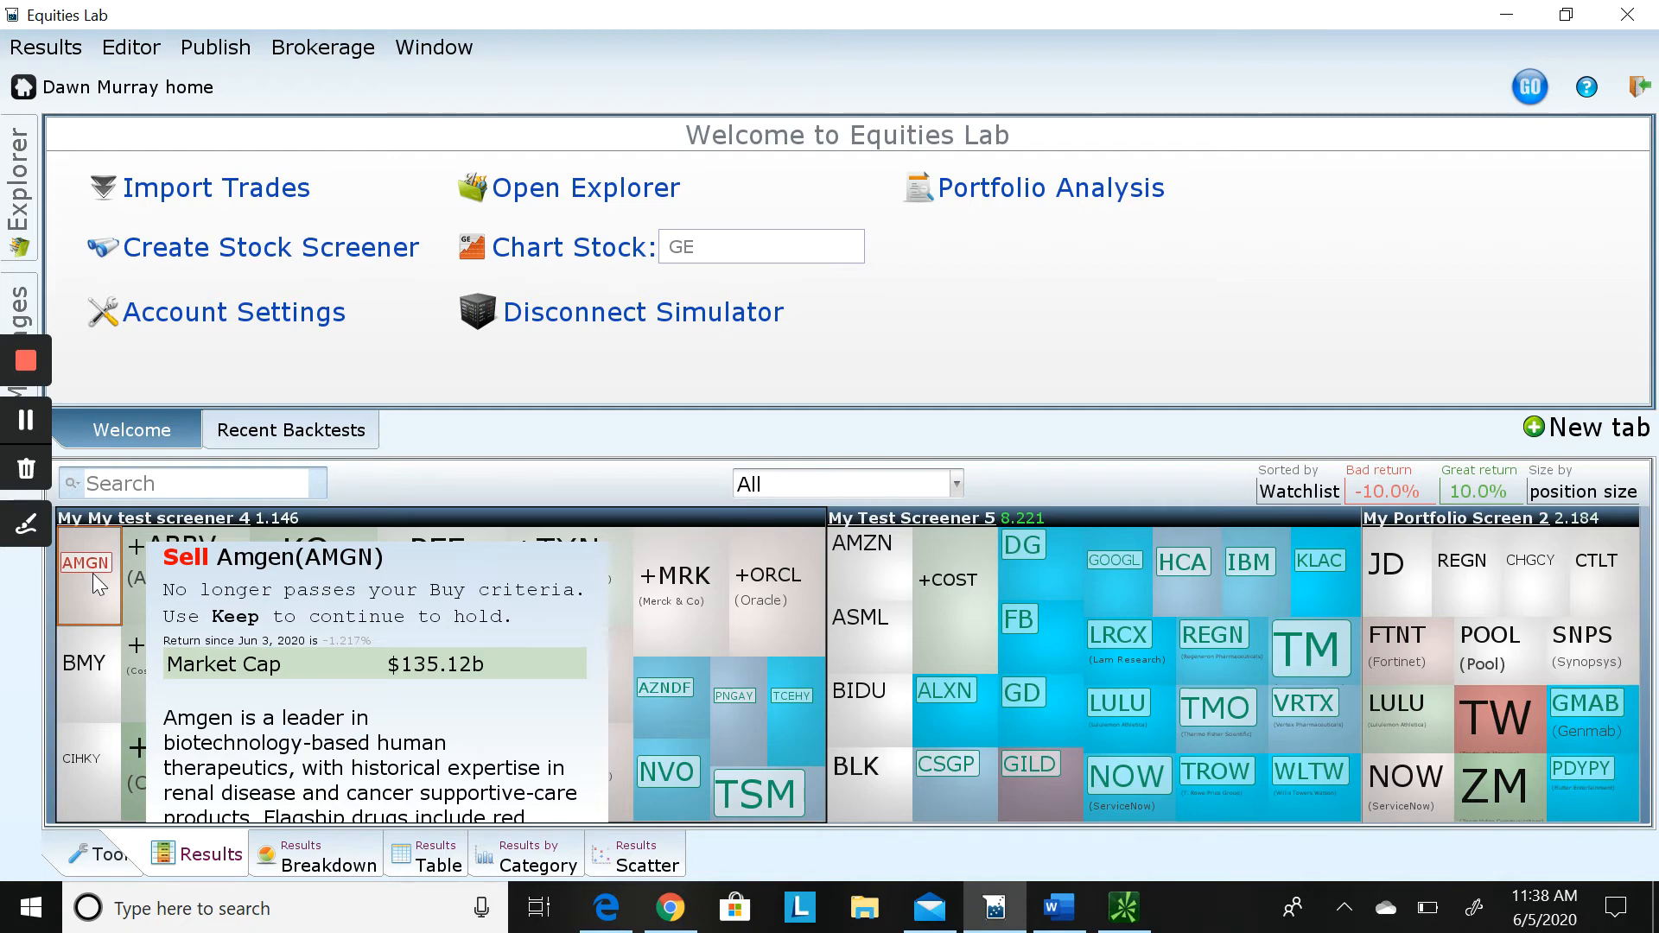
left_click(92, 573)
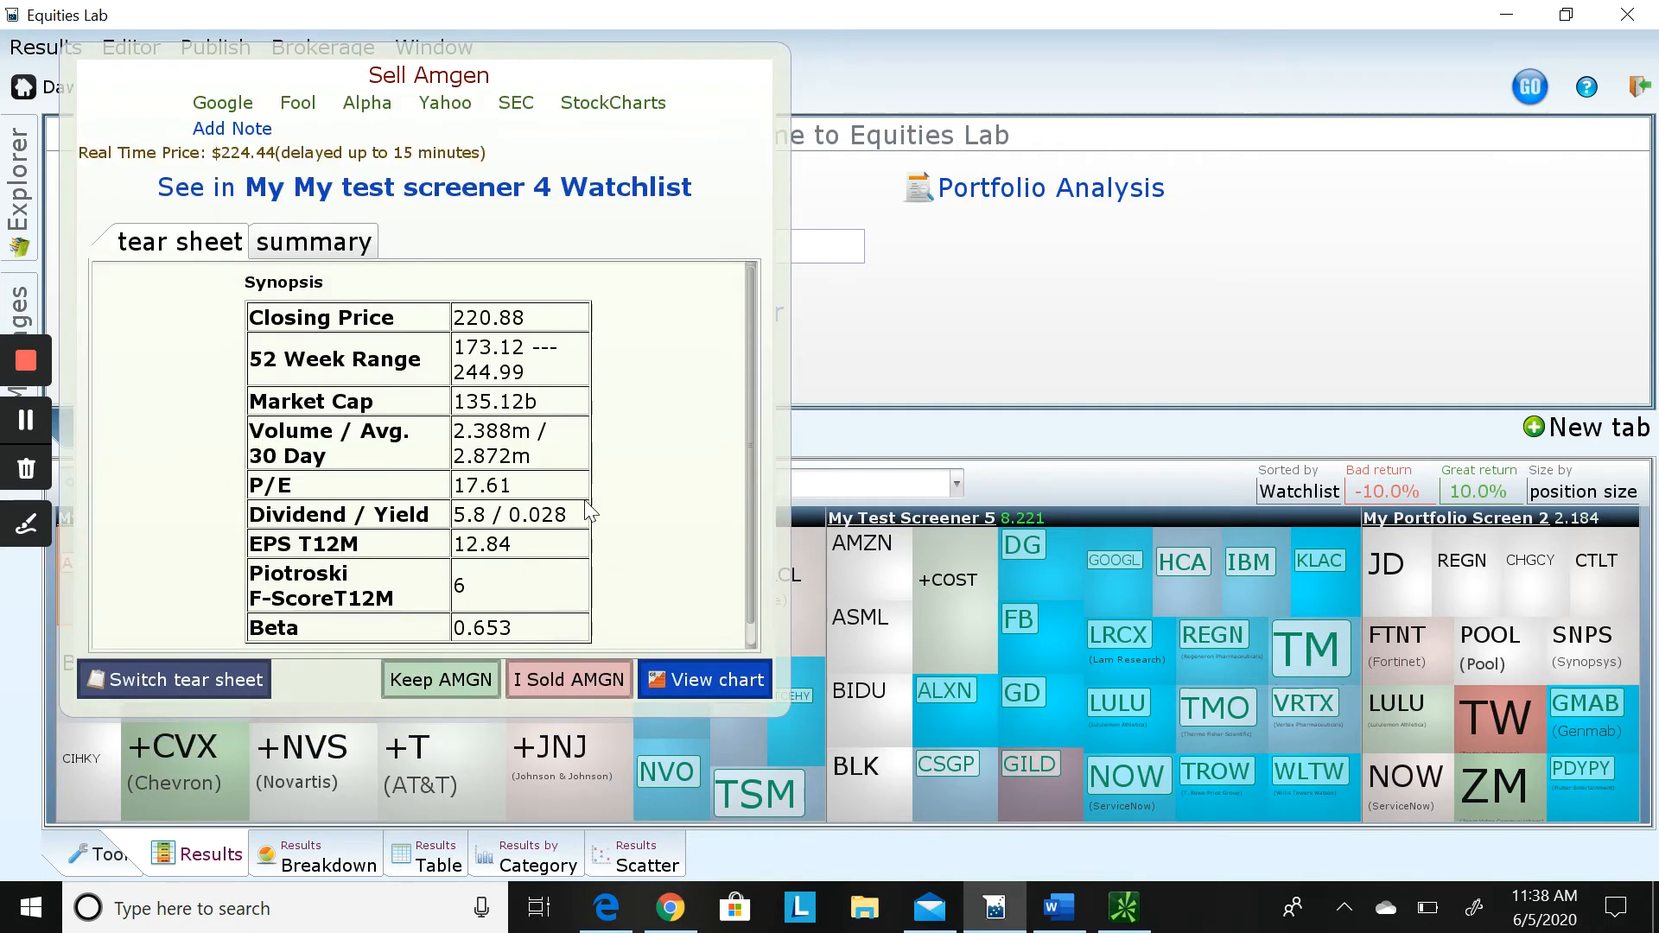
left_click(569, 681)
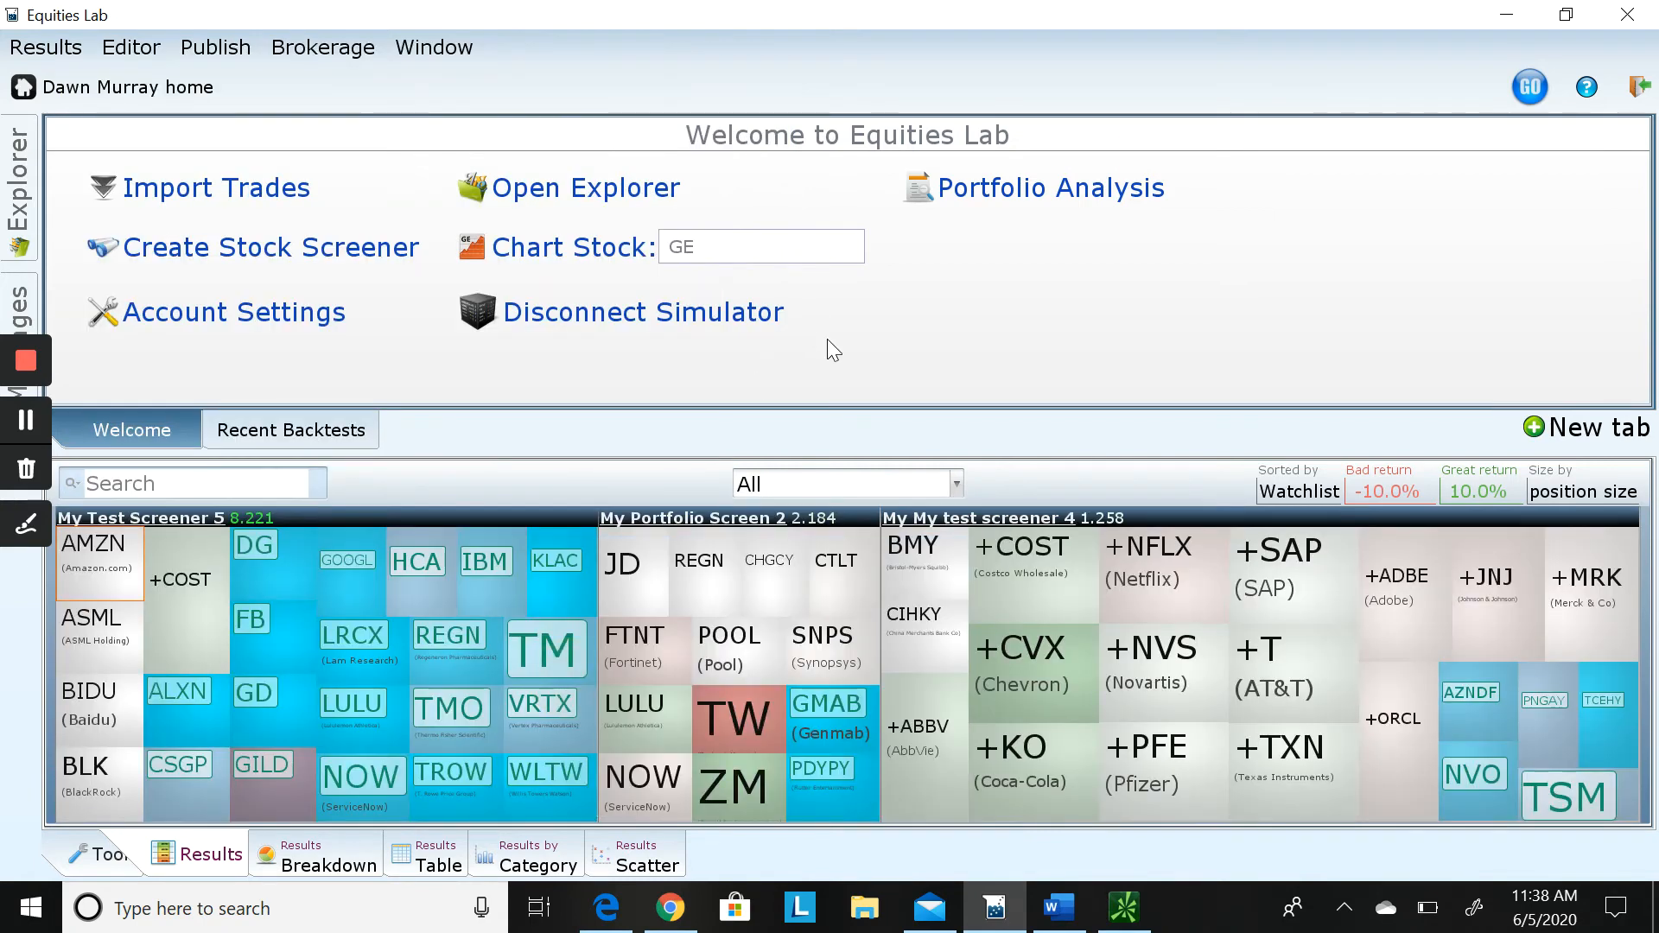
left_click(1528, 86)
Buy 217 shares of Facebook (FB) with the simulator from the My Test Screener 5 watchlist, for a requested holding of $50,000
left_click(238, 632)
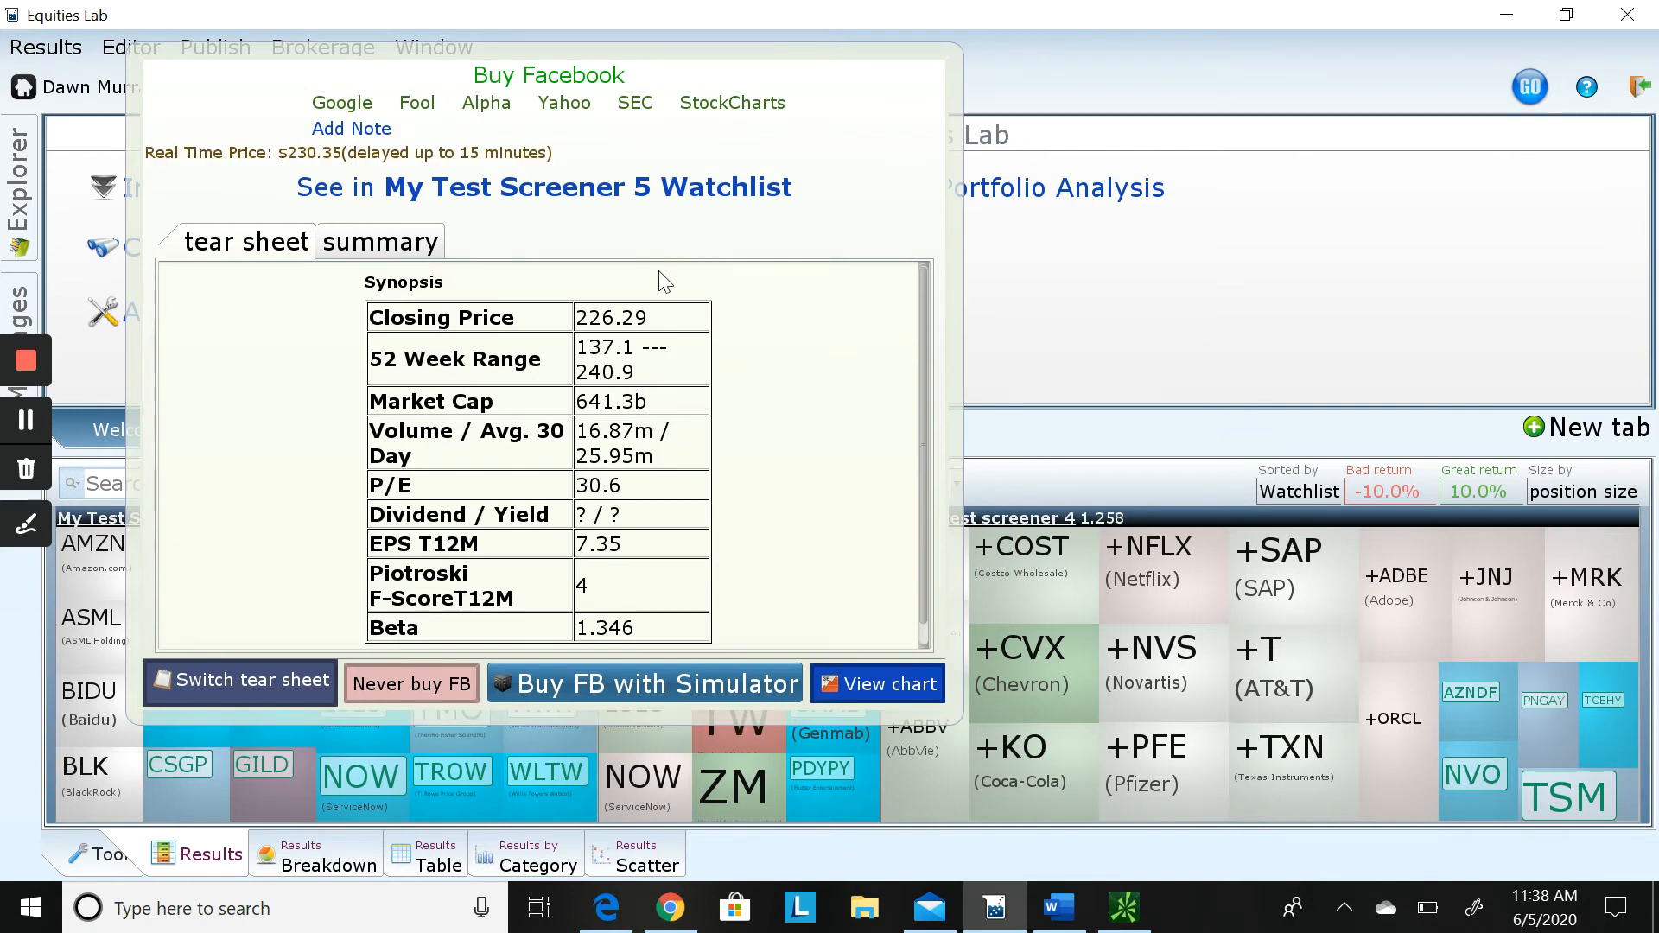
left_click(584, 693)
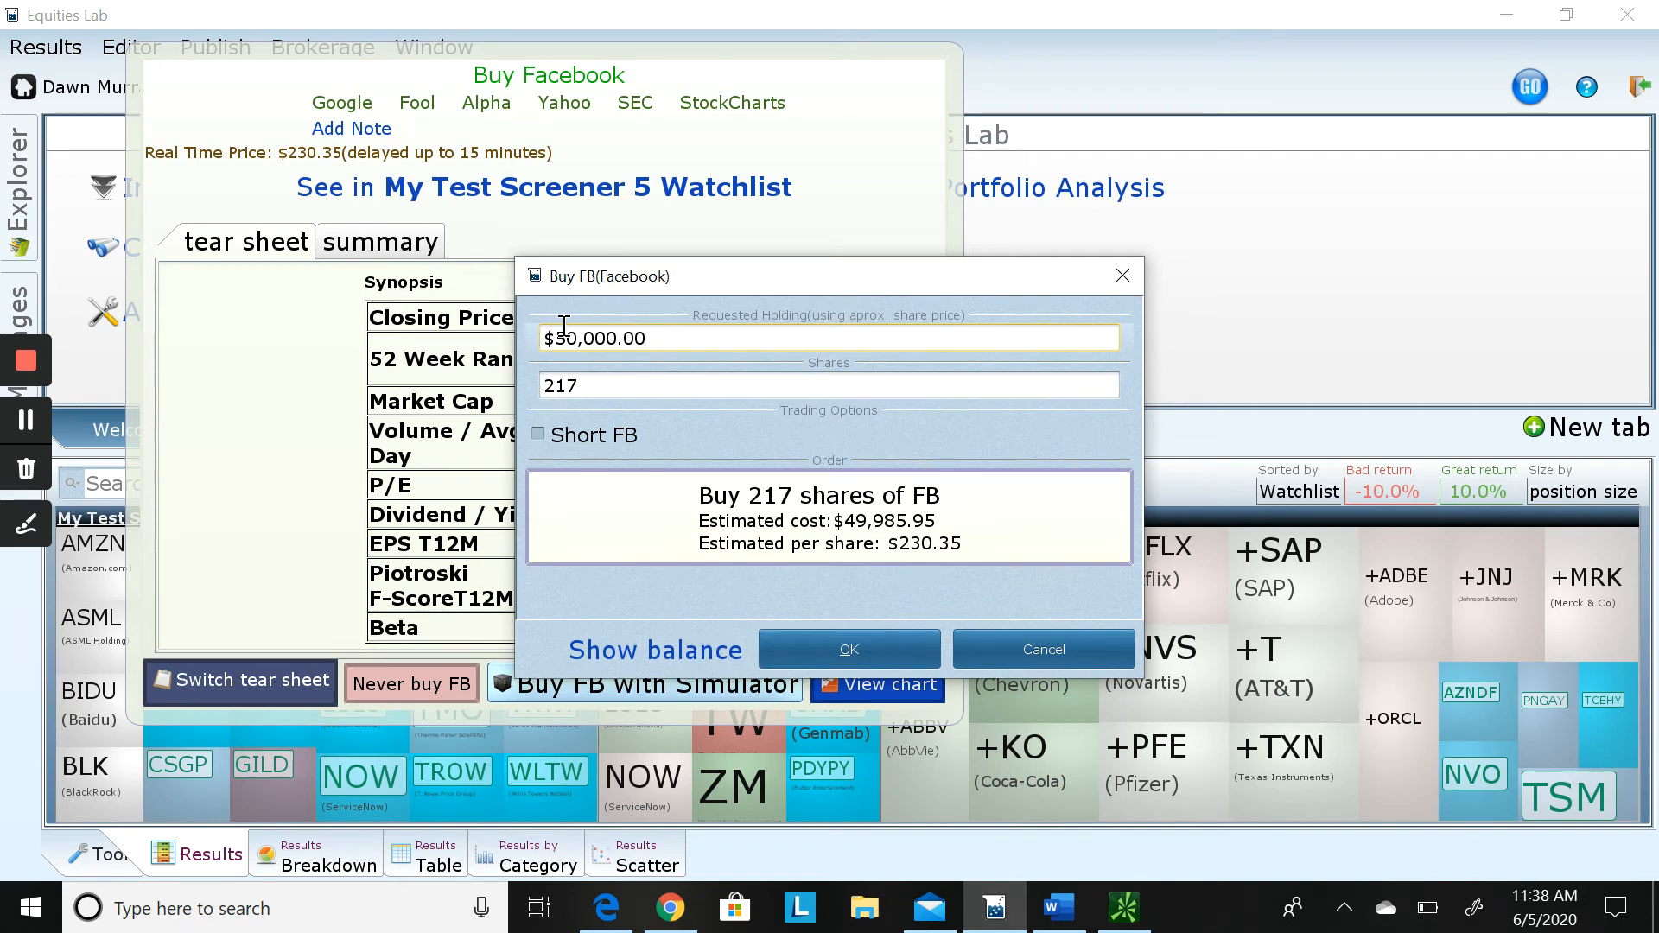
left_click(847, 641)
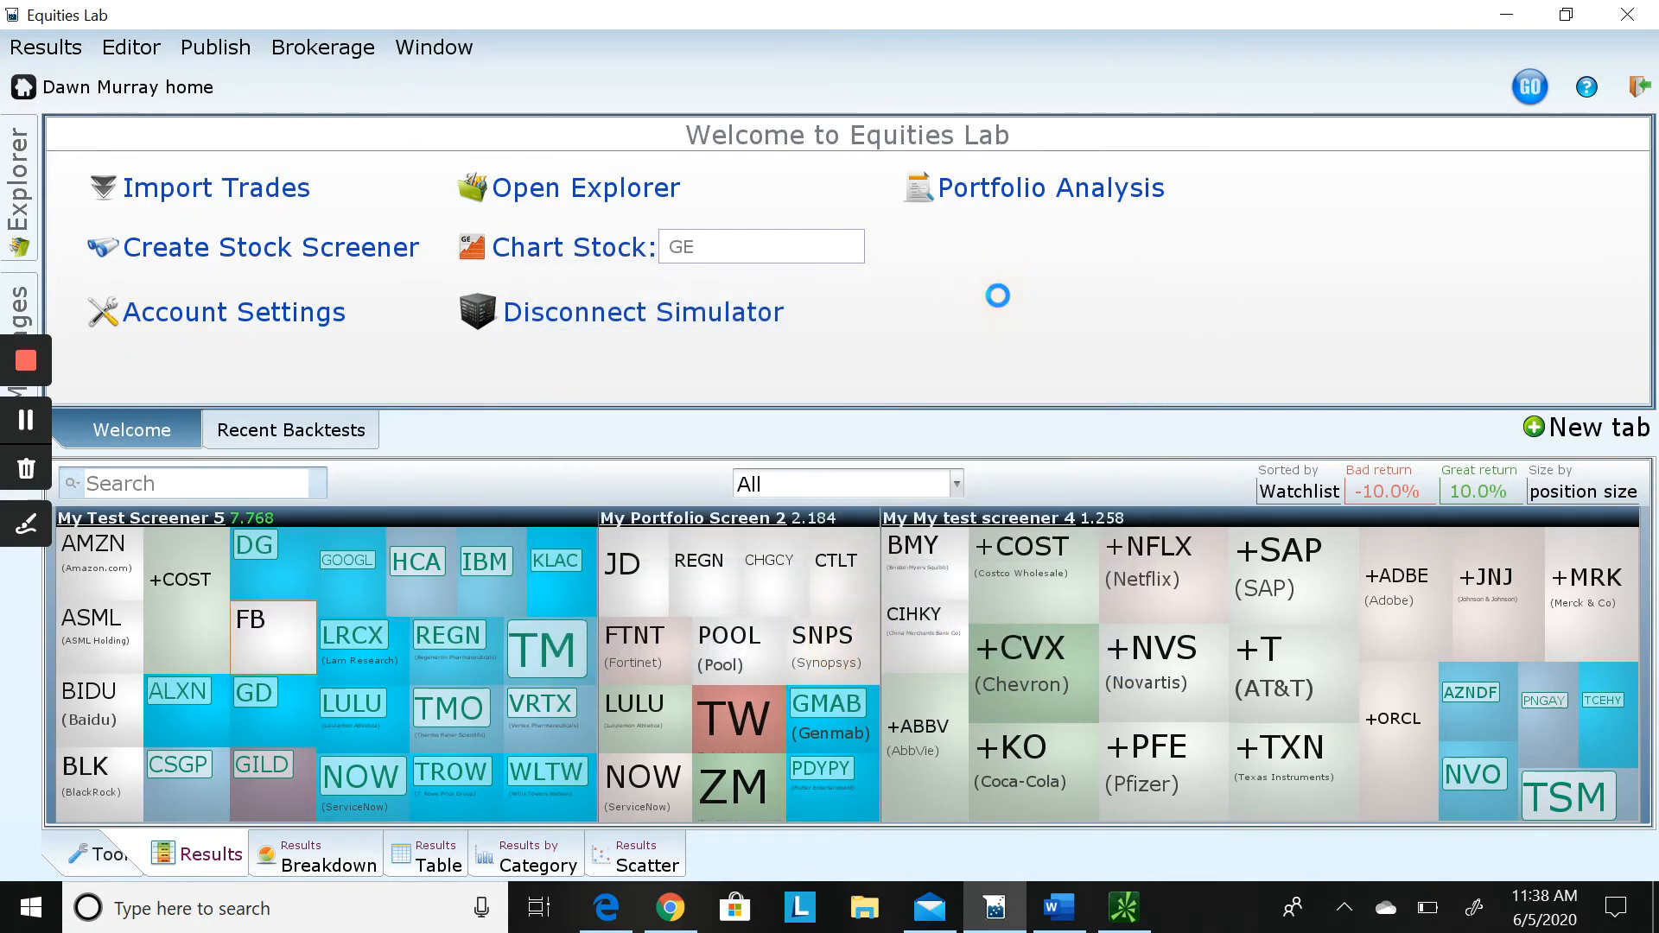
mouse_move(279, 617)
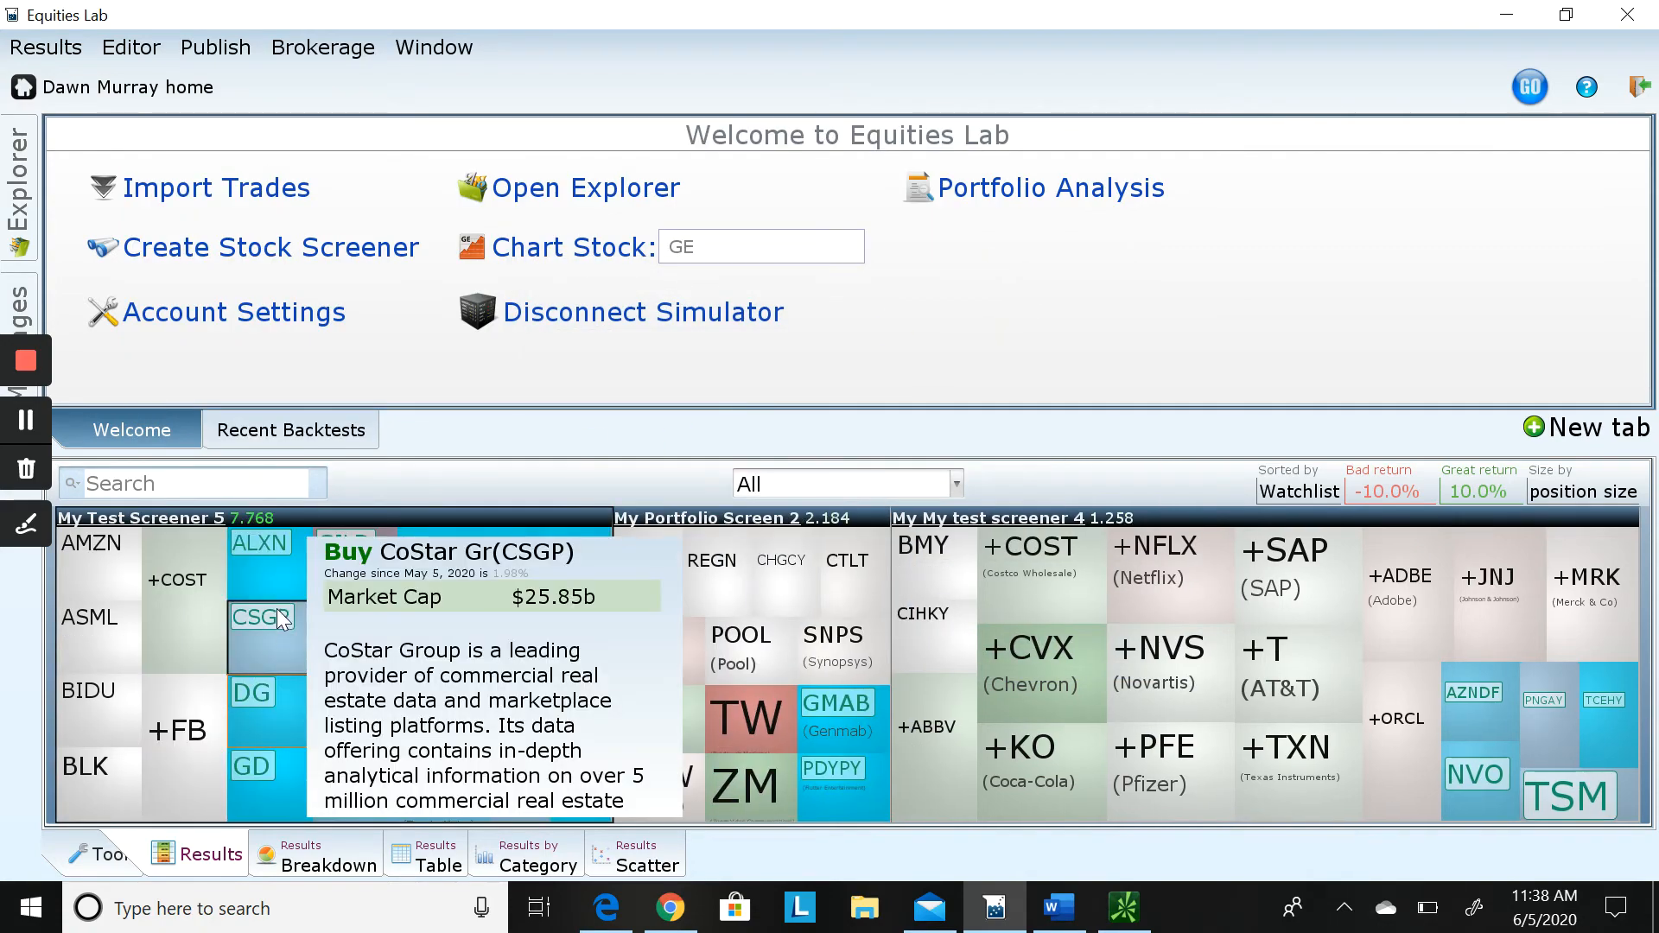
mouse_move(219, 745)
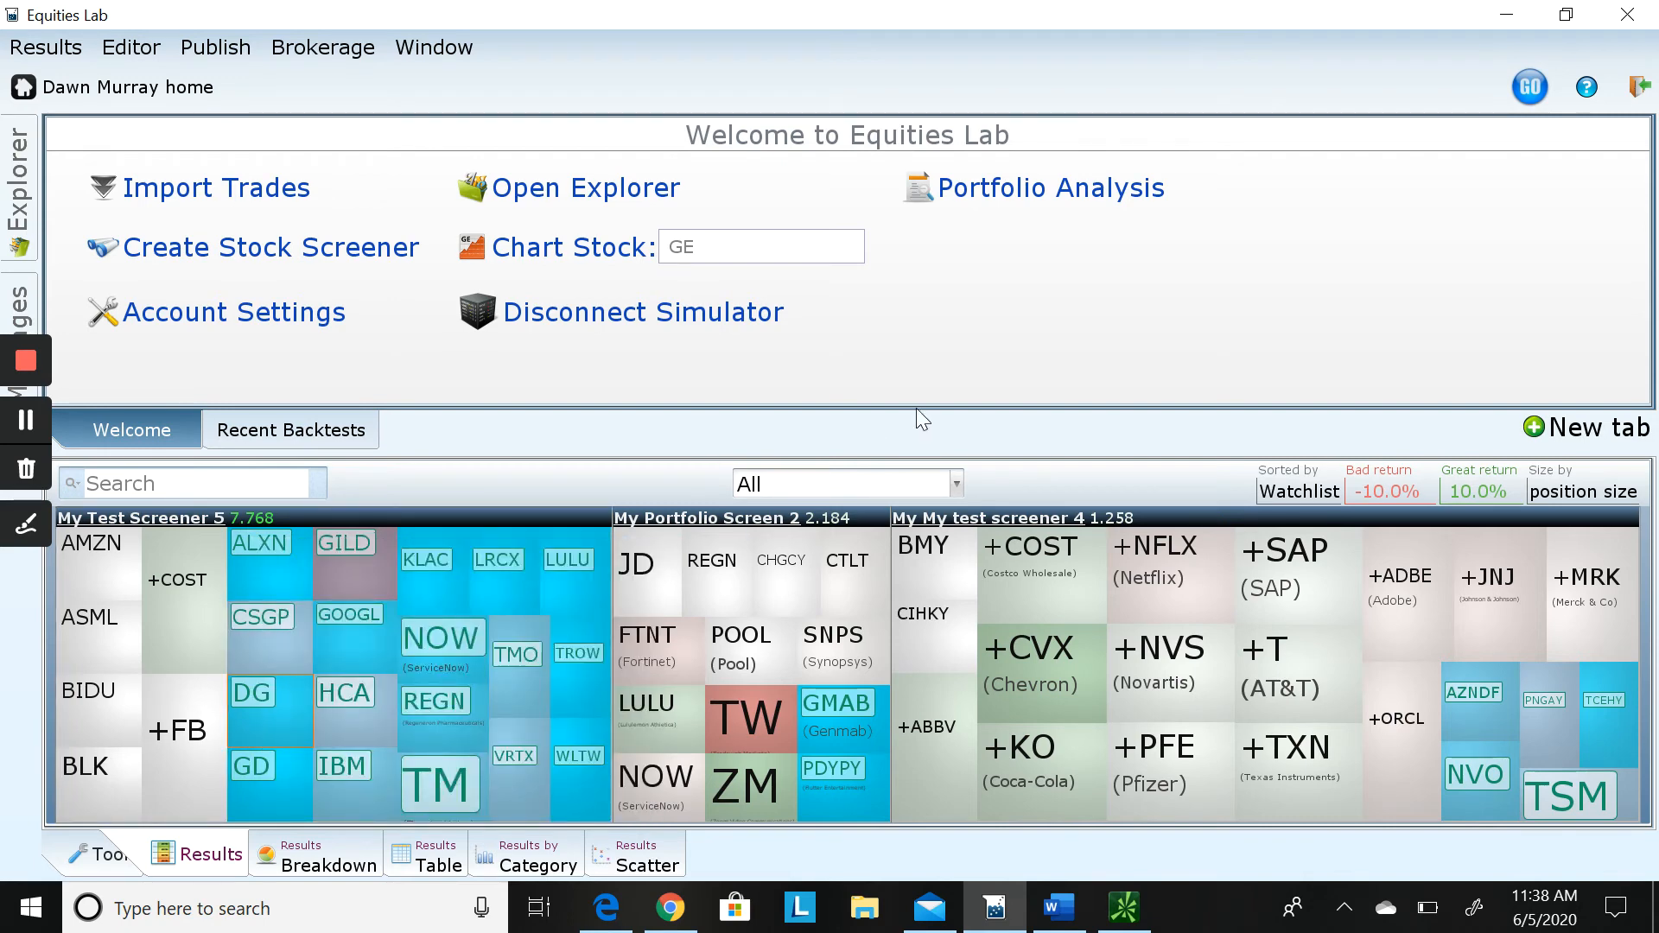
Open the portfolio analysis for My Test Screener 4 and examine closed positions such as Sanofi and Philip Morris
mouse_move(385, 541)
left_click(1046, 201)
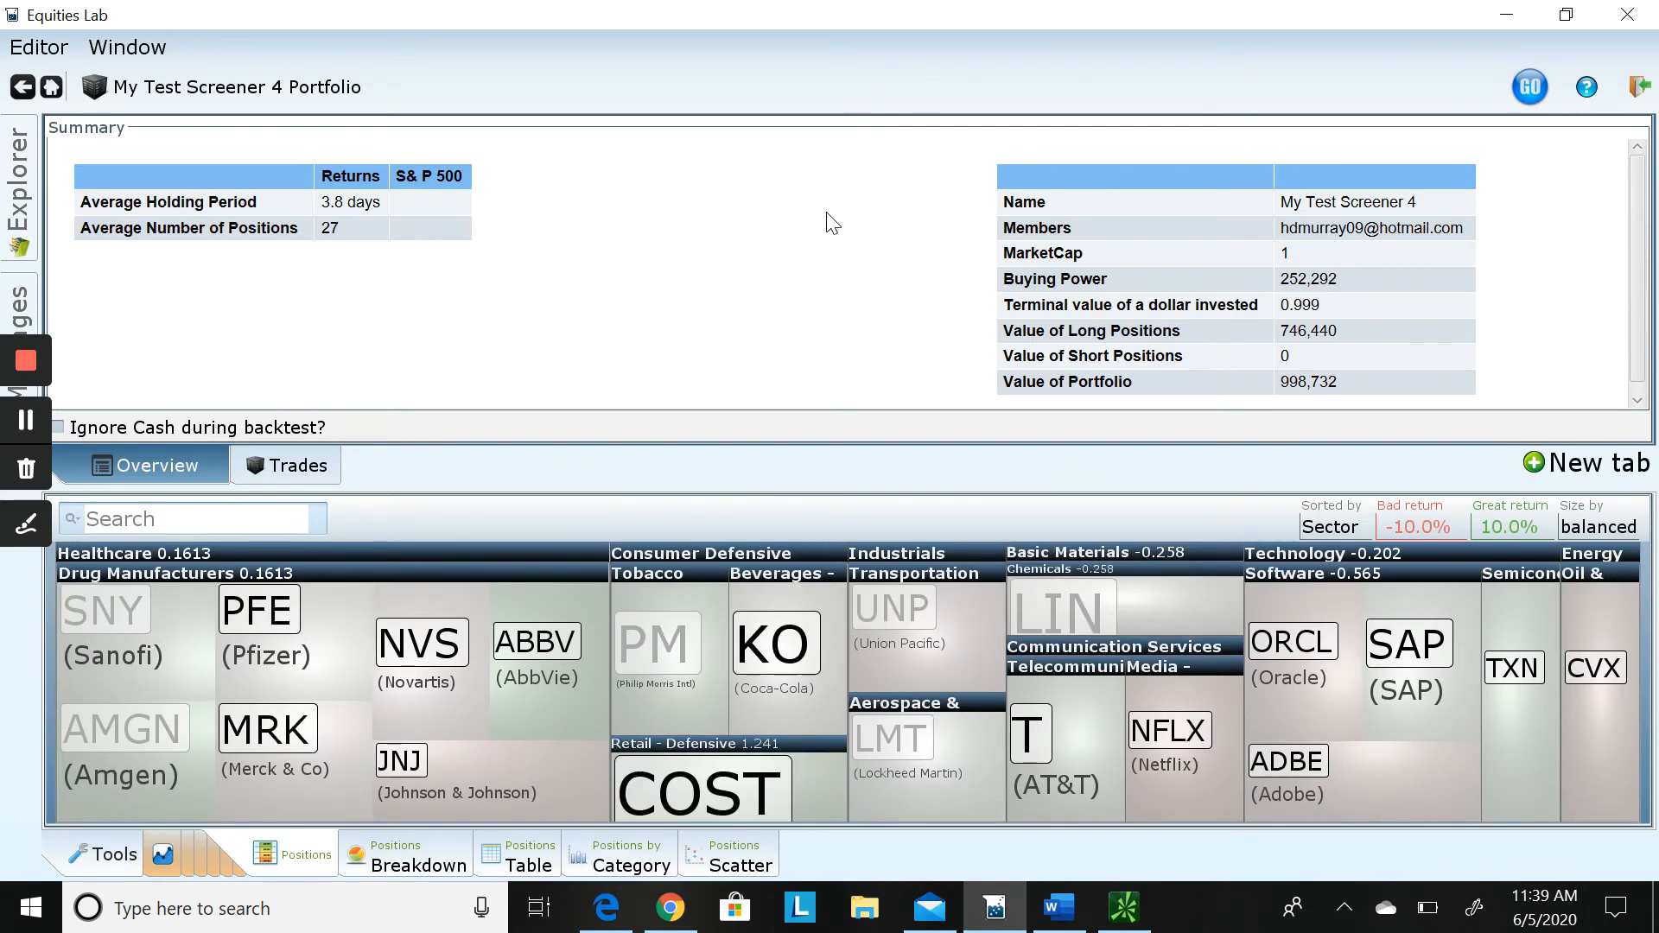
mouse_move(152, 612)
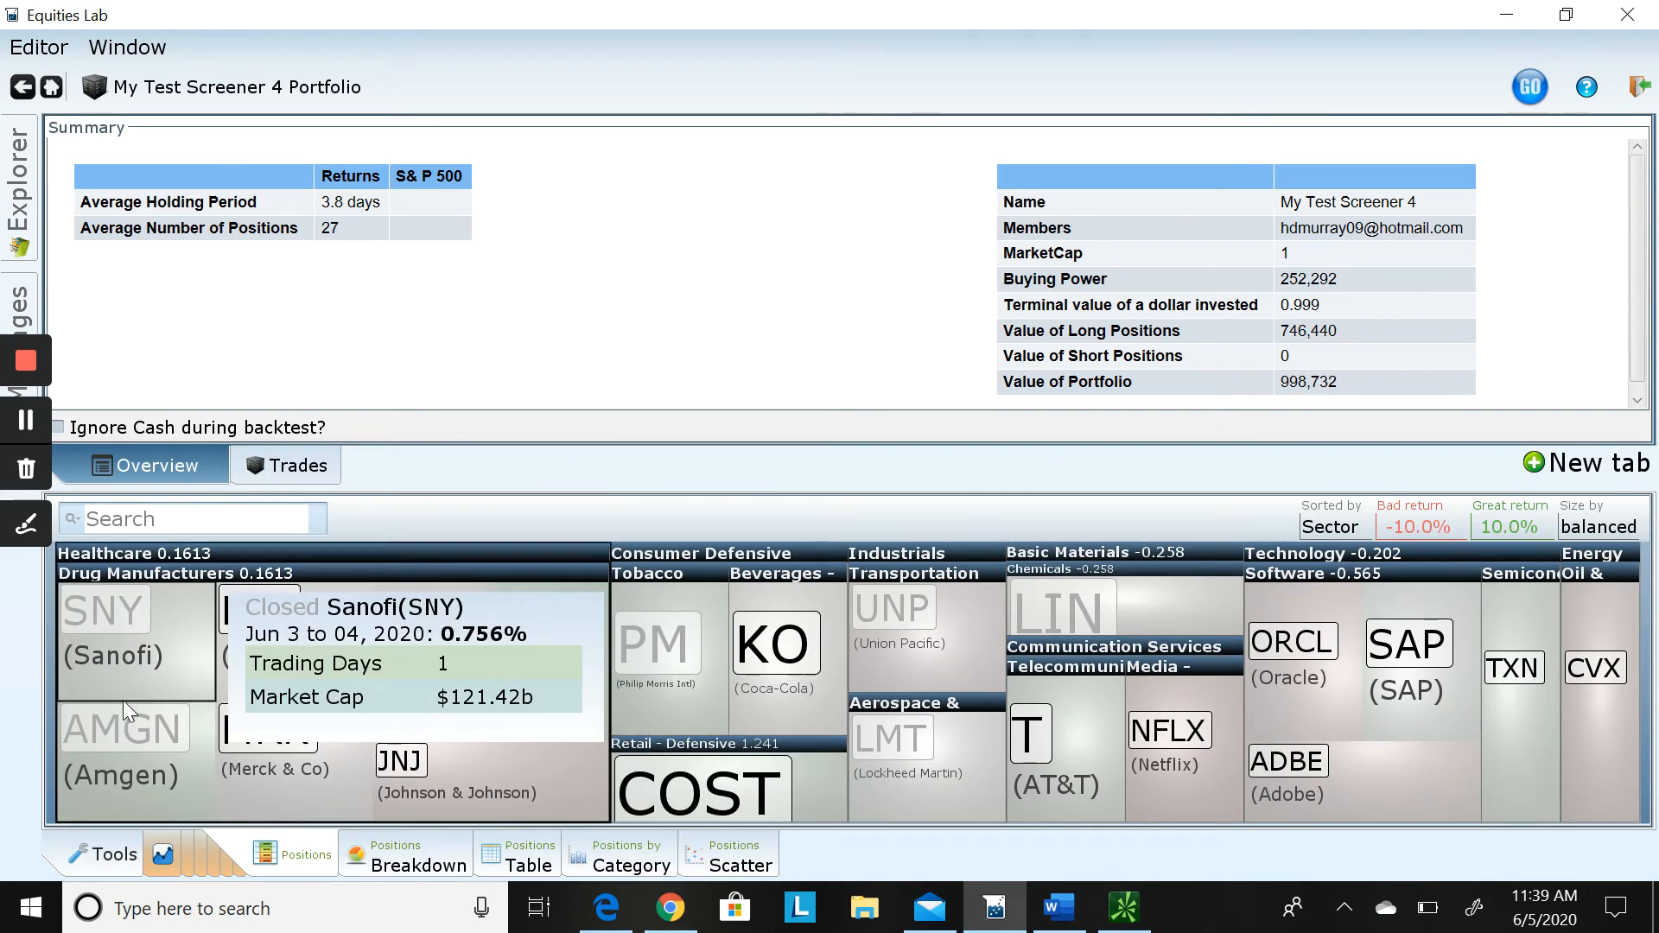
mouse_move(640, 603)
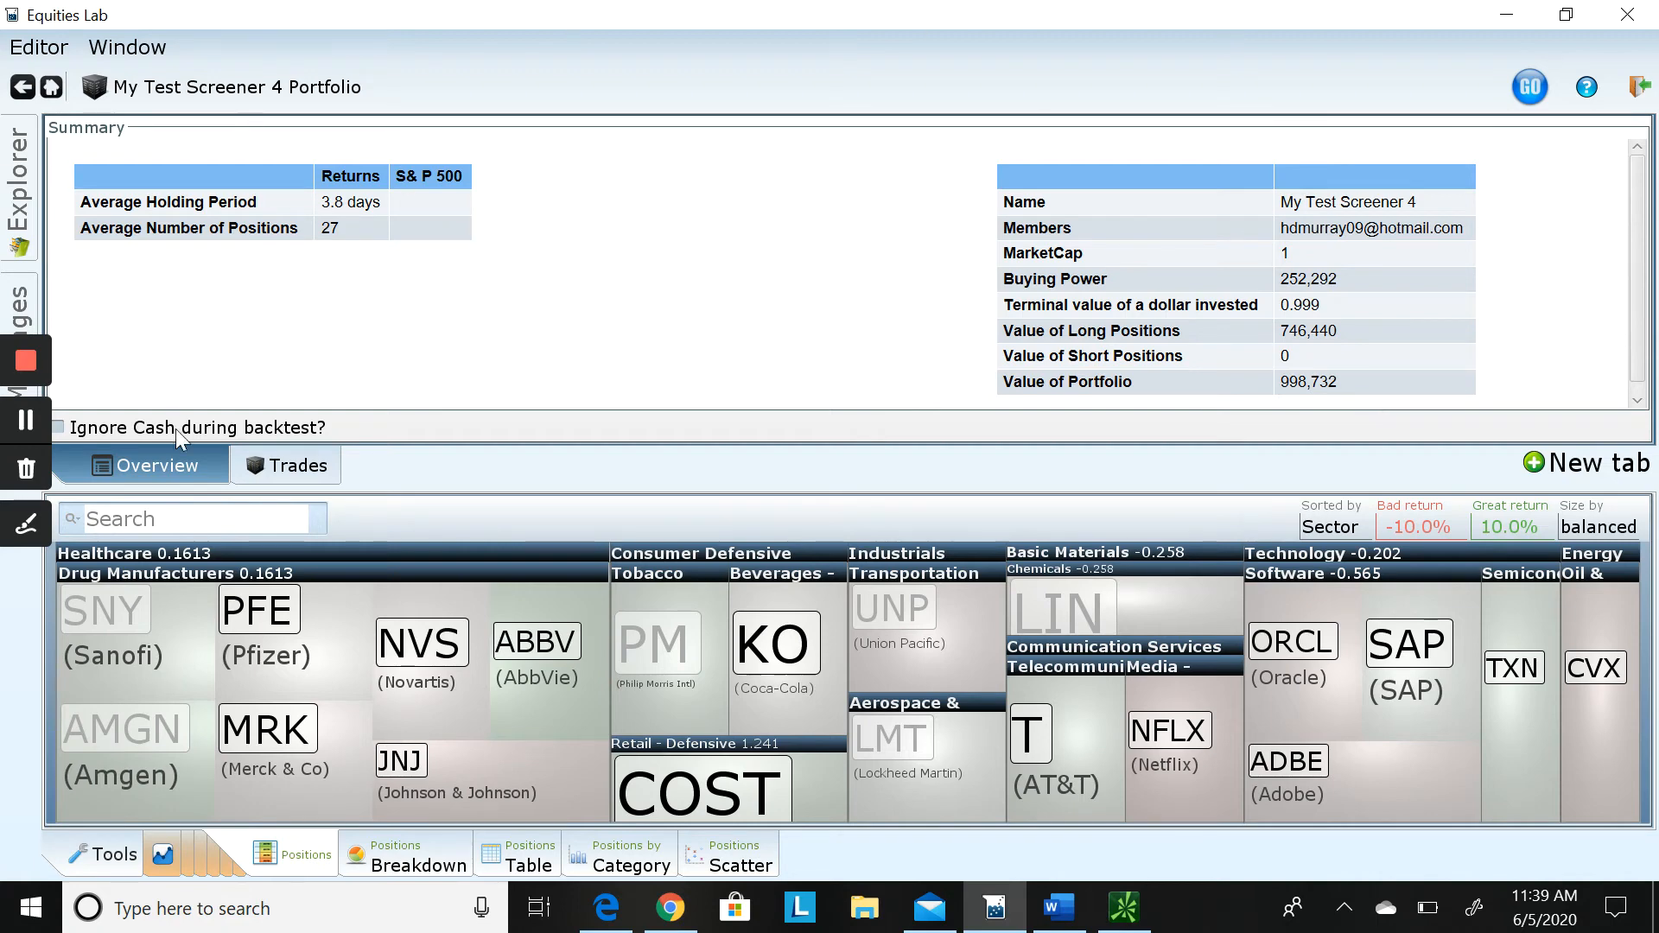
Review the My Test Screener 4 portfolio's history of bought and sold trades through the most recent entries
left_click(288, 462)
scroll(363, 276, "down", 5)
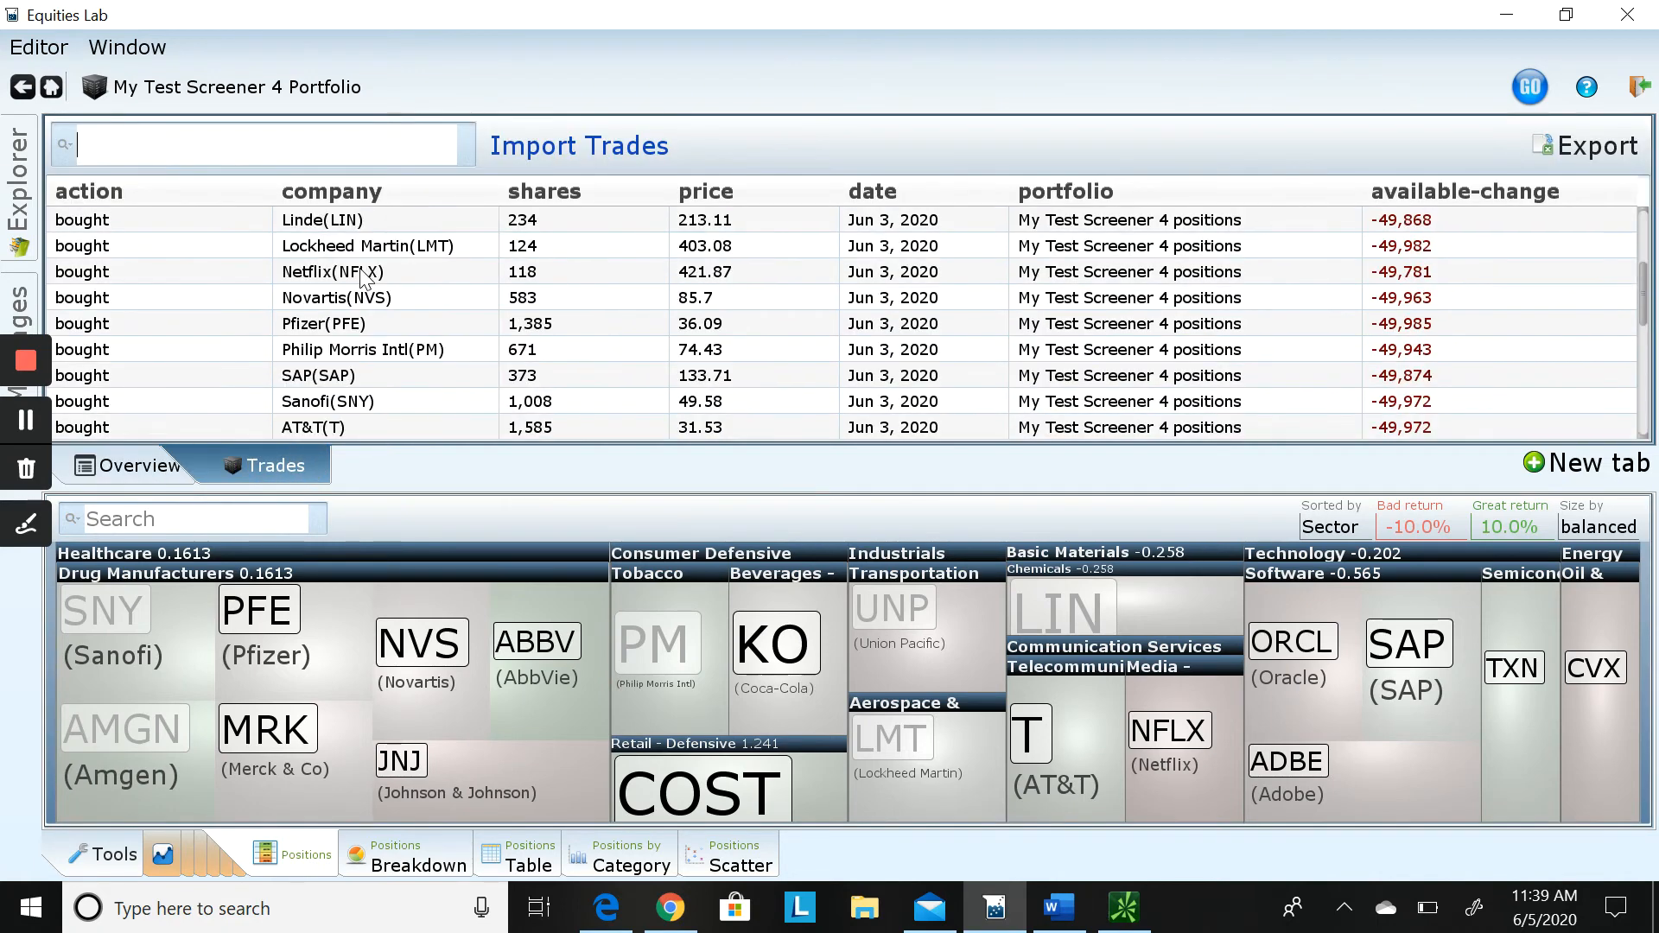
scroll(363, 276, "up", 3)
scroll(744, 294, "down", 5)
scroll(743, 297, "down", 1)
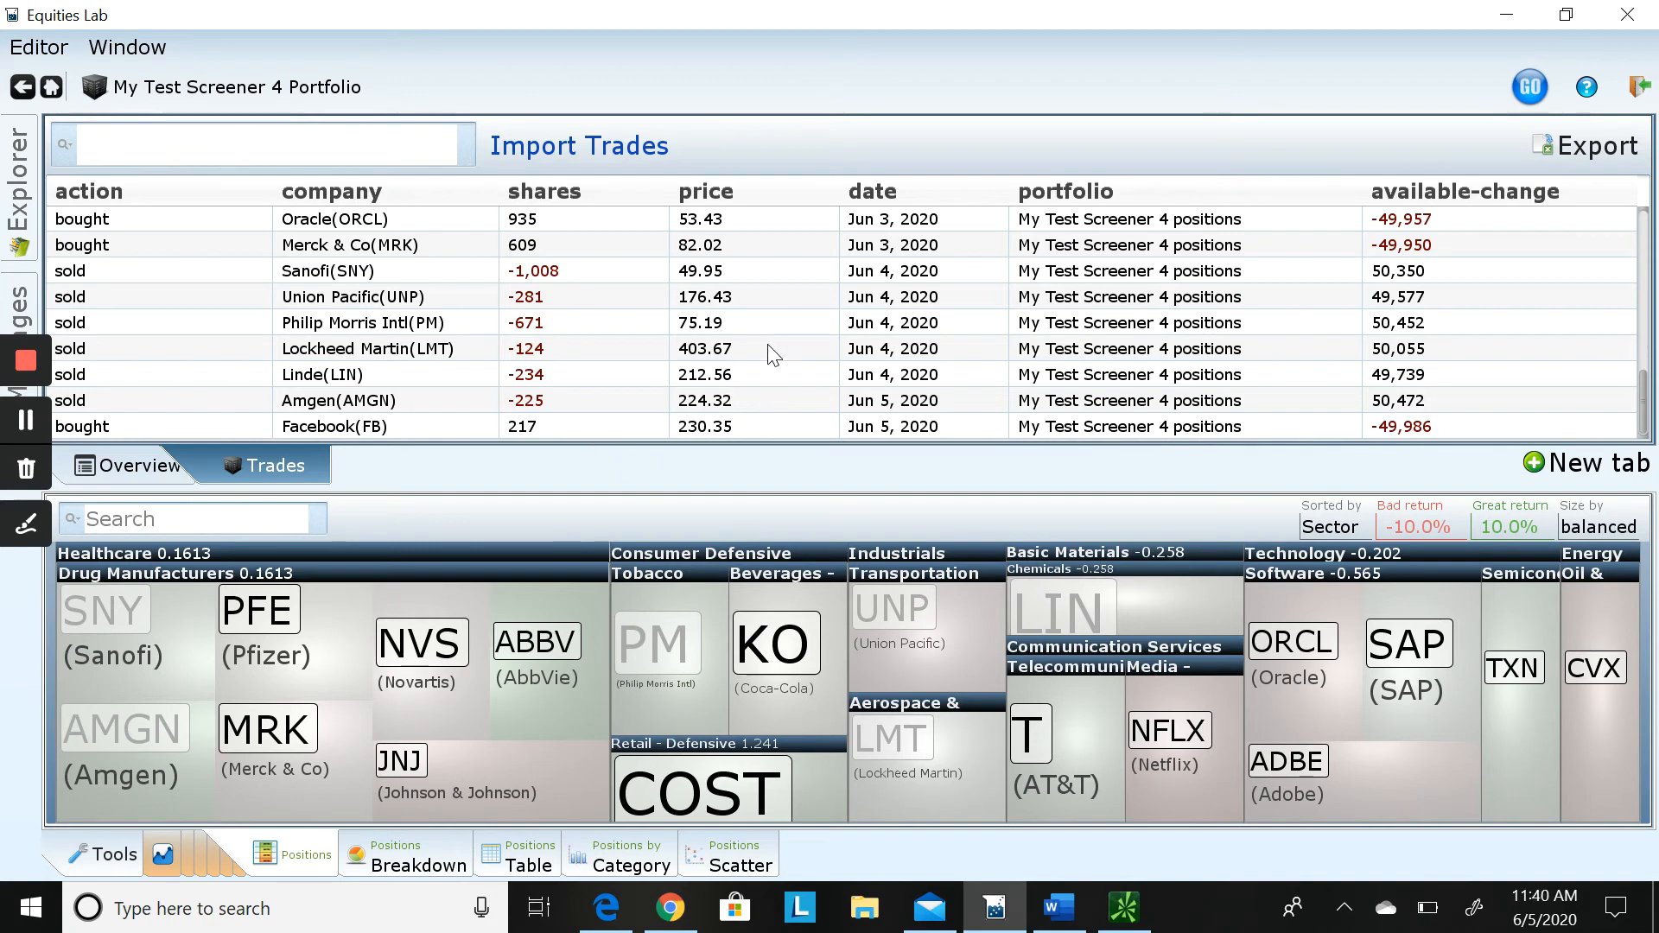
Examine the positions table, including the Philip Morris details, the returns, start and end prices, and trade types of all holdings
left_click(532, 860)
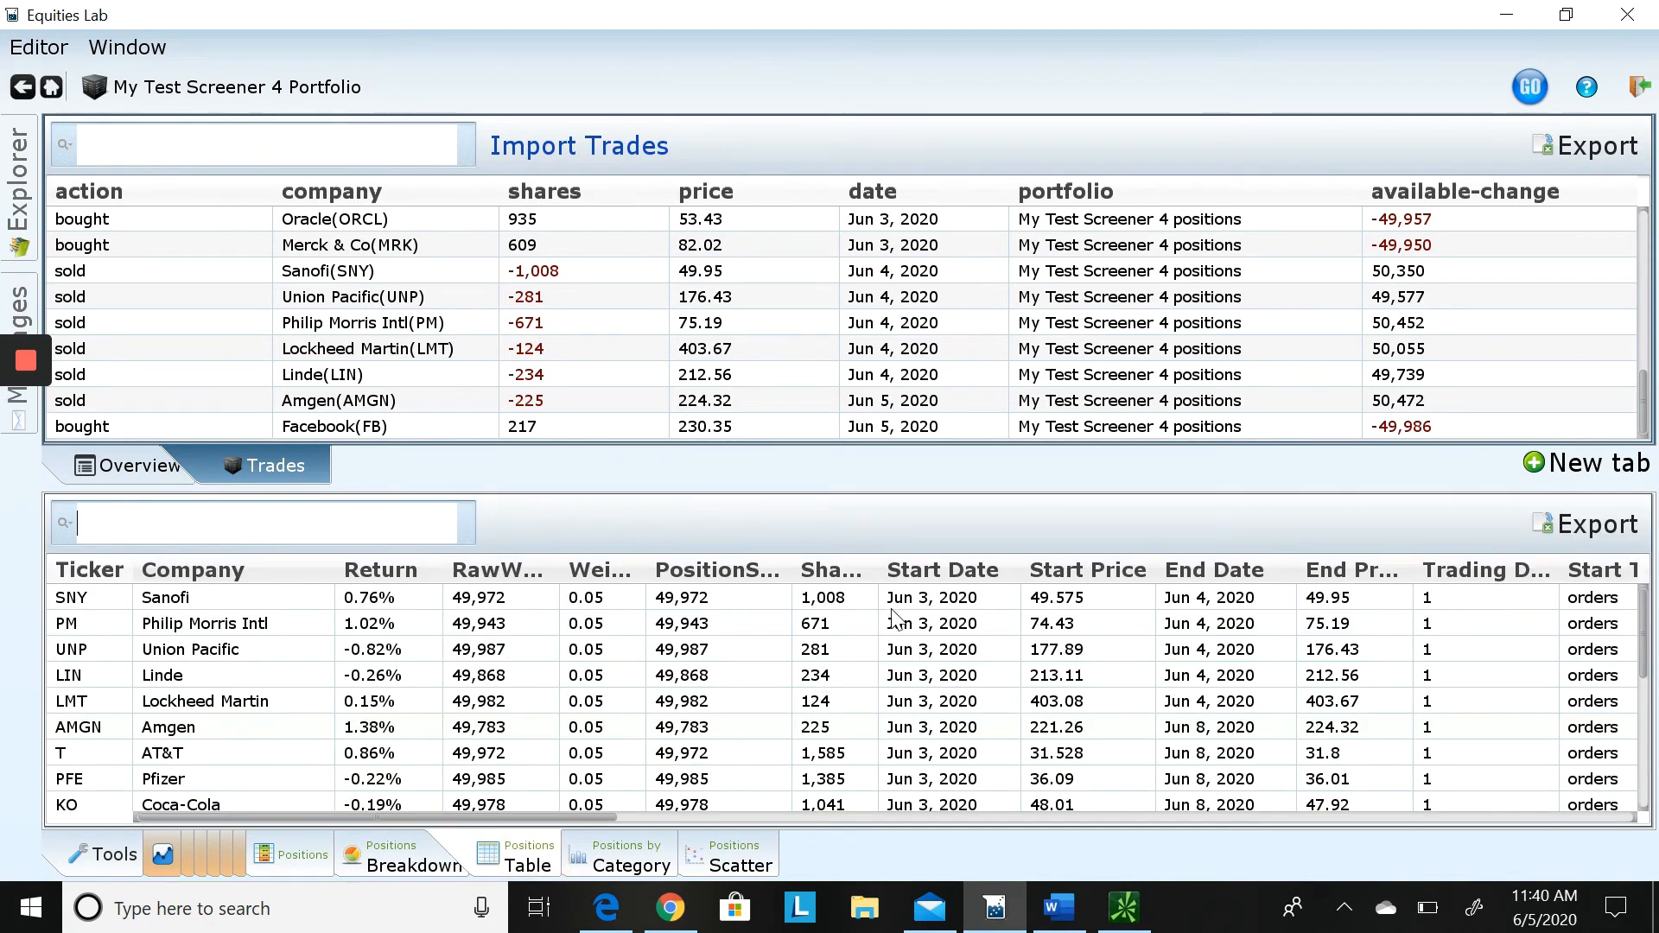
left_click(242, 624)
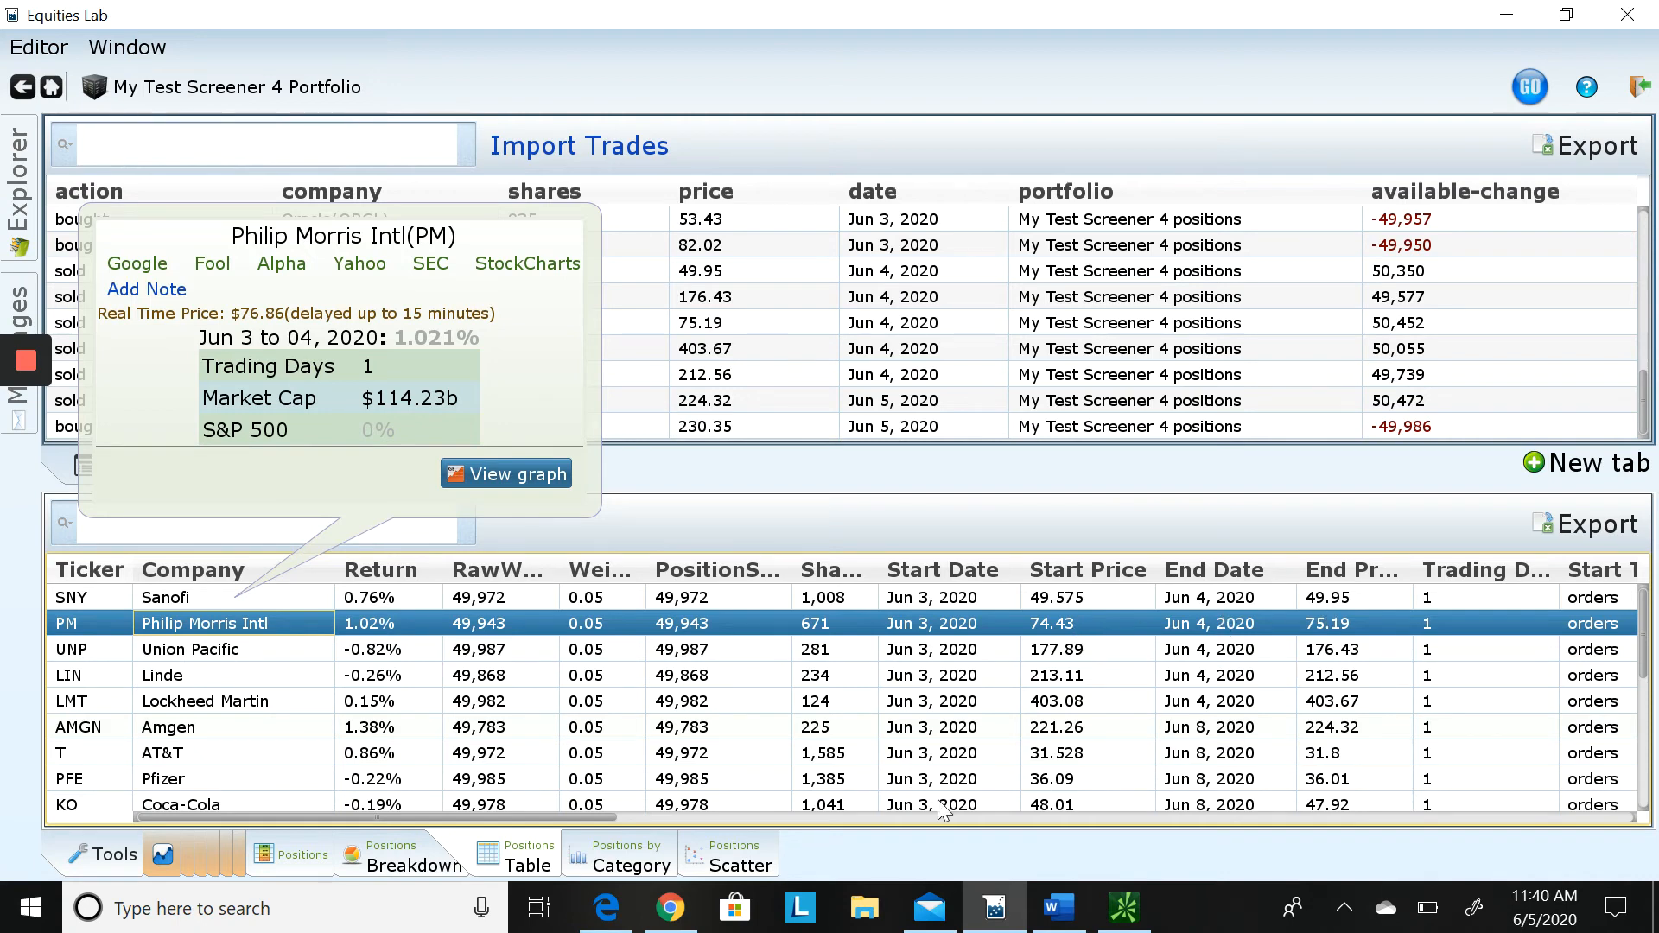
left_click_drag(595, 818, 816, 817)
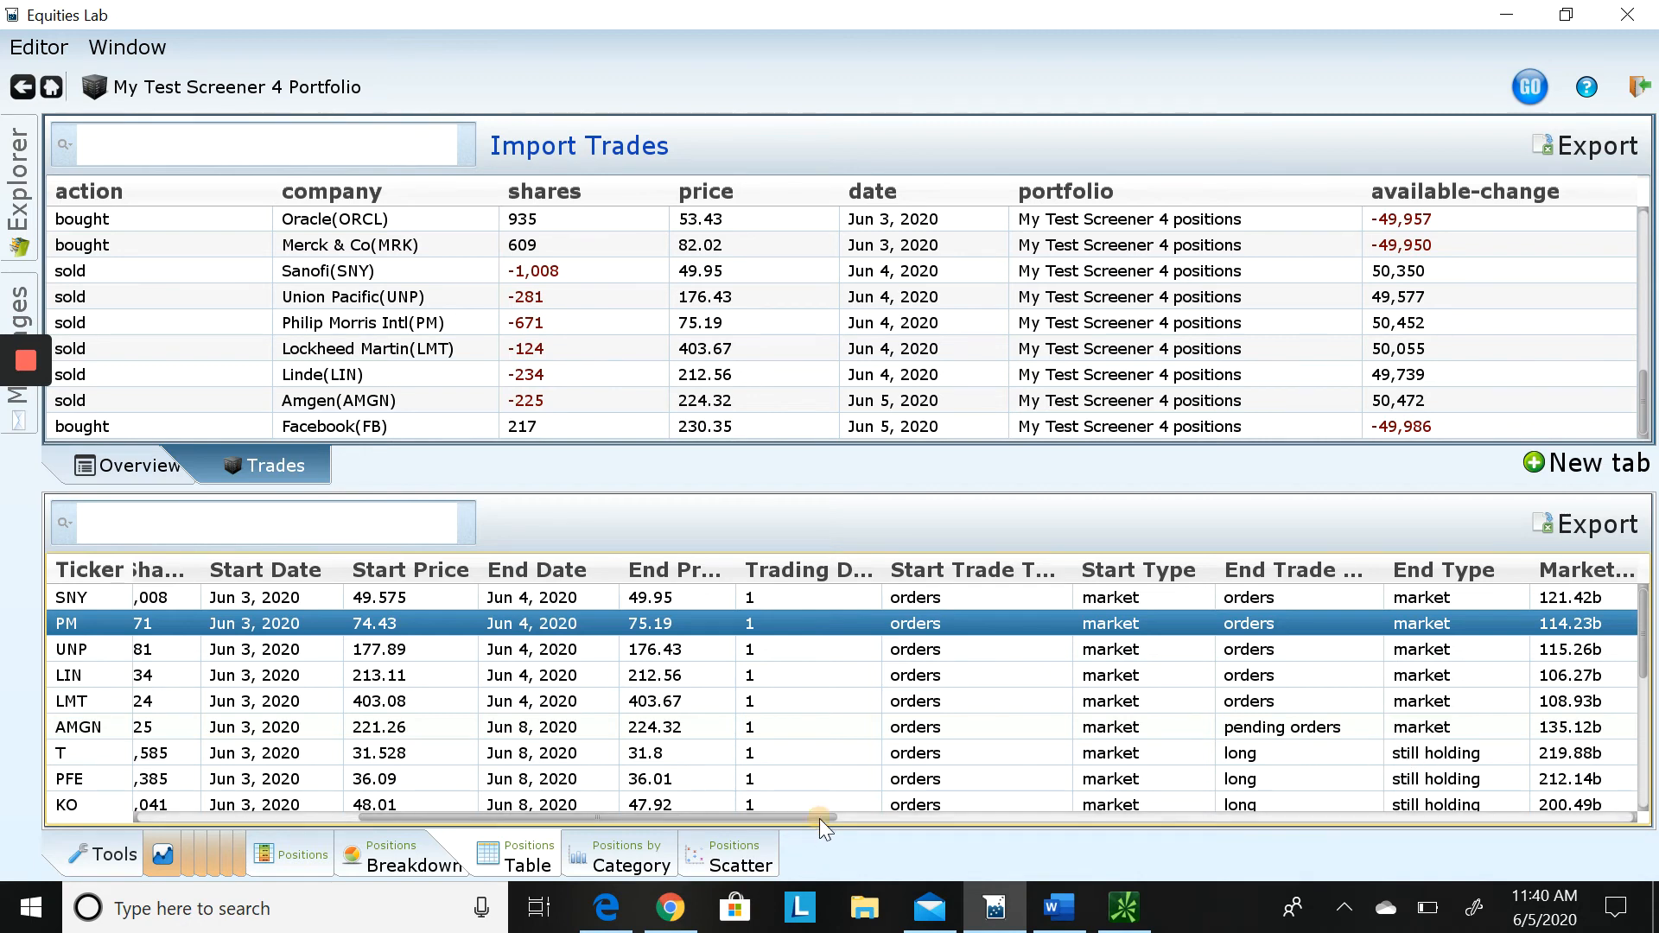
left_click_drag(820, 817, 904, 821)
scroll(716, 759, "down", 5)
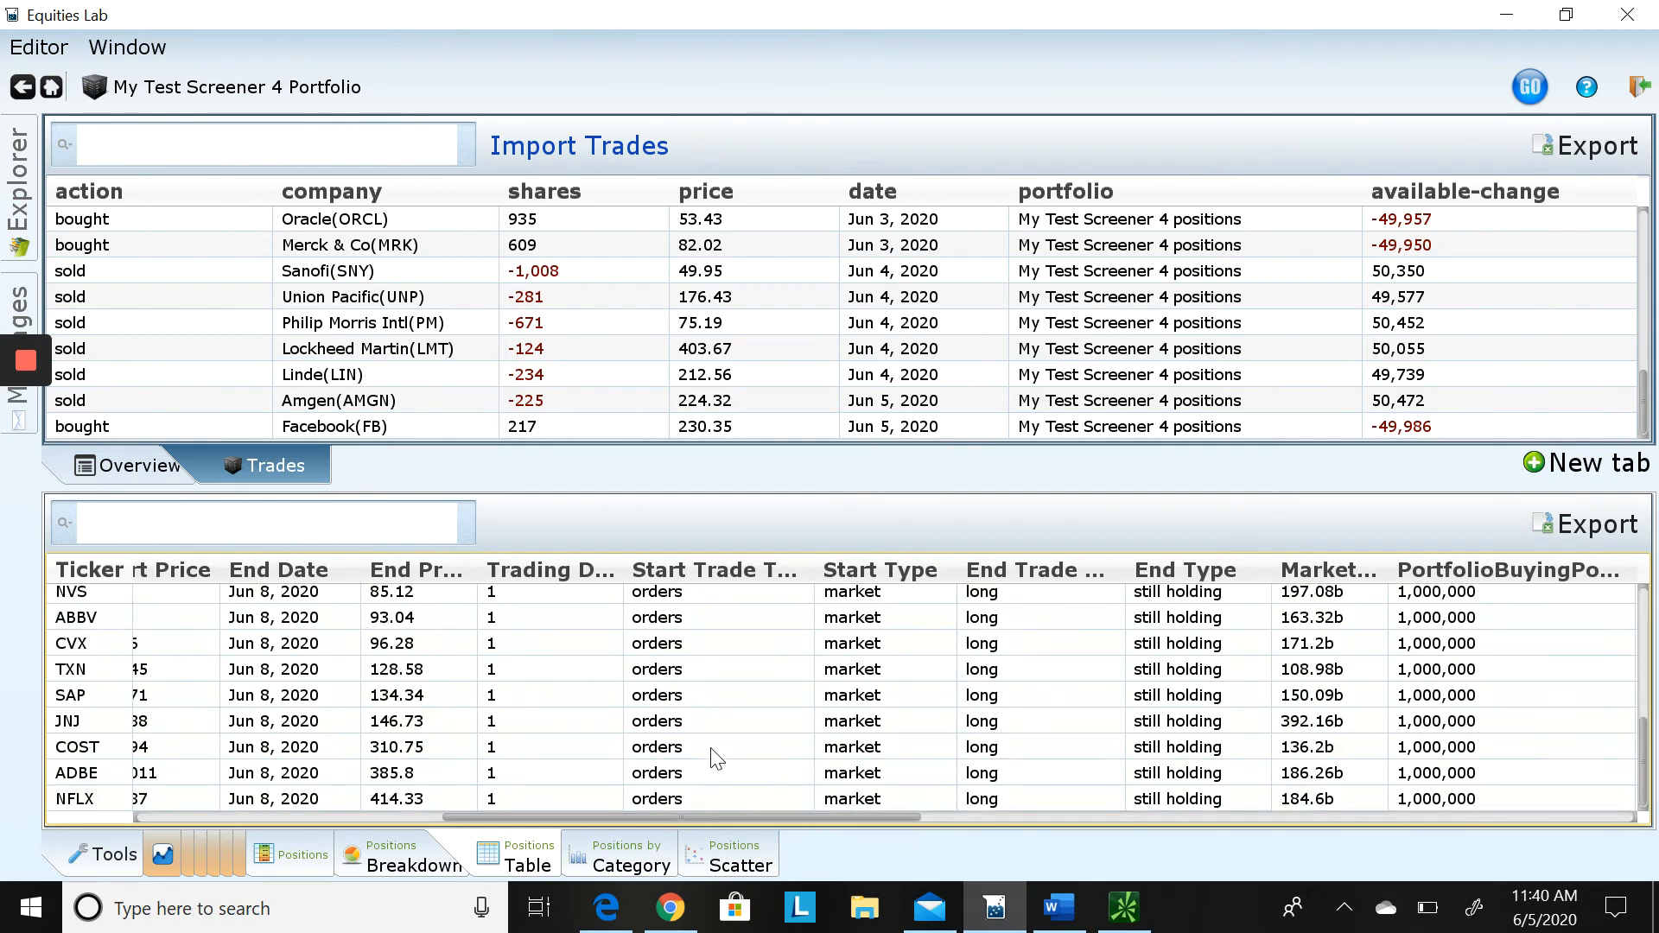
left_click_drag(832, 821, 411, 812)
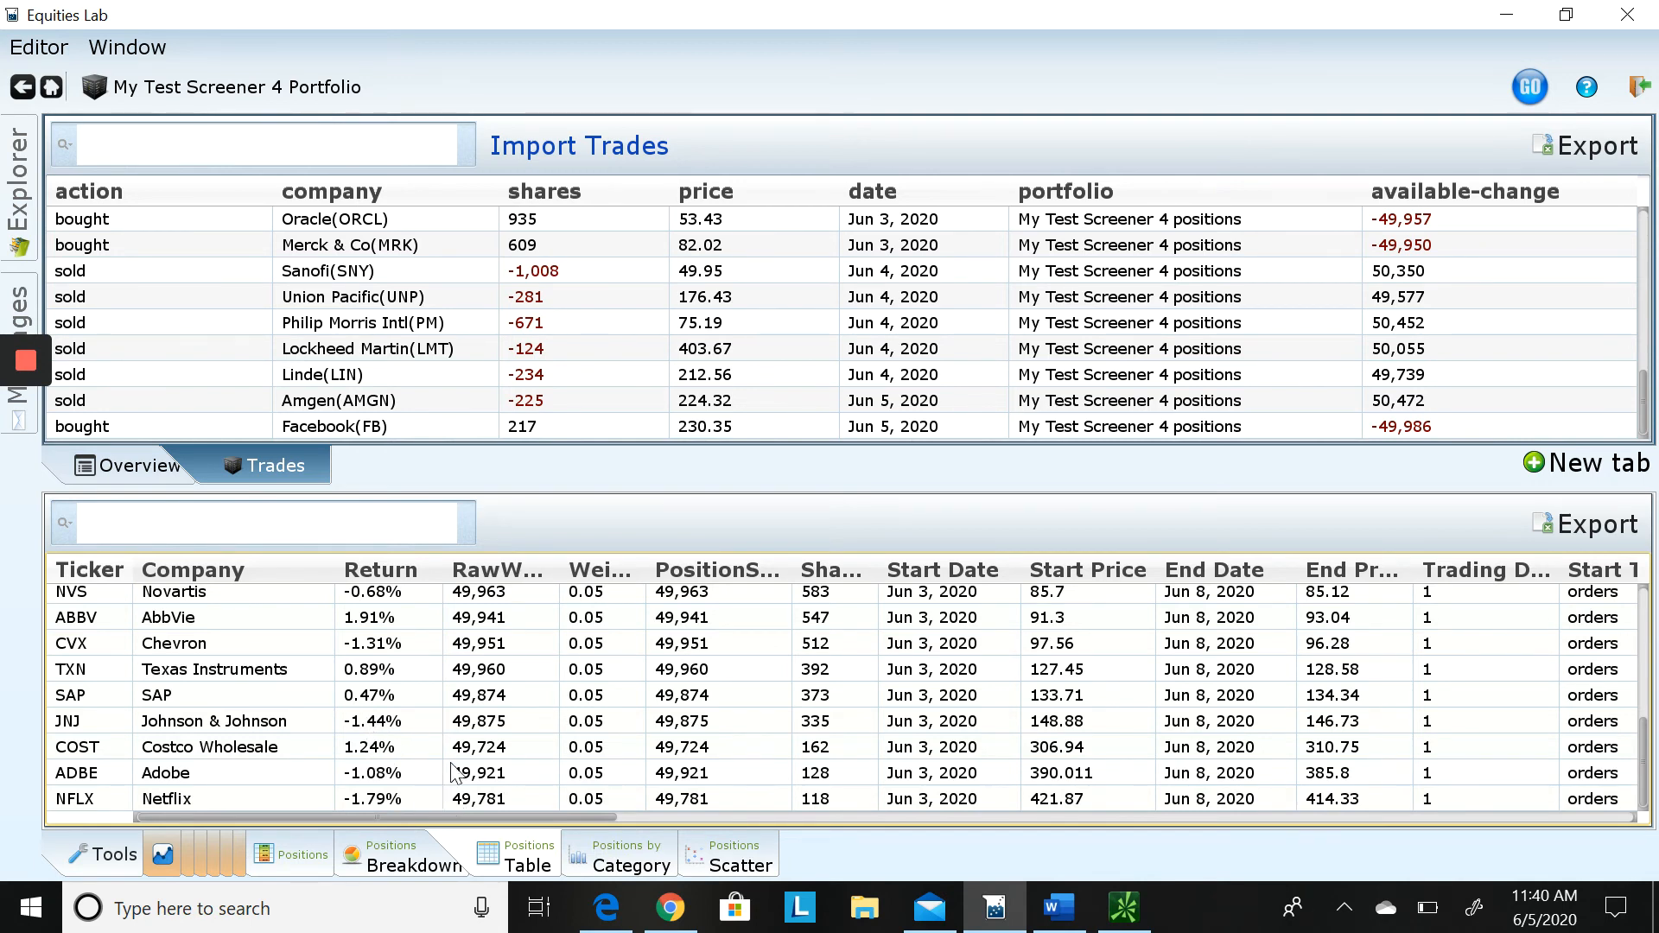
scroll(476, 769, "up", 4)
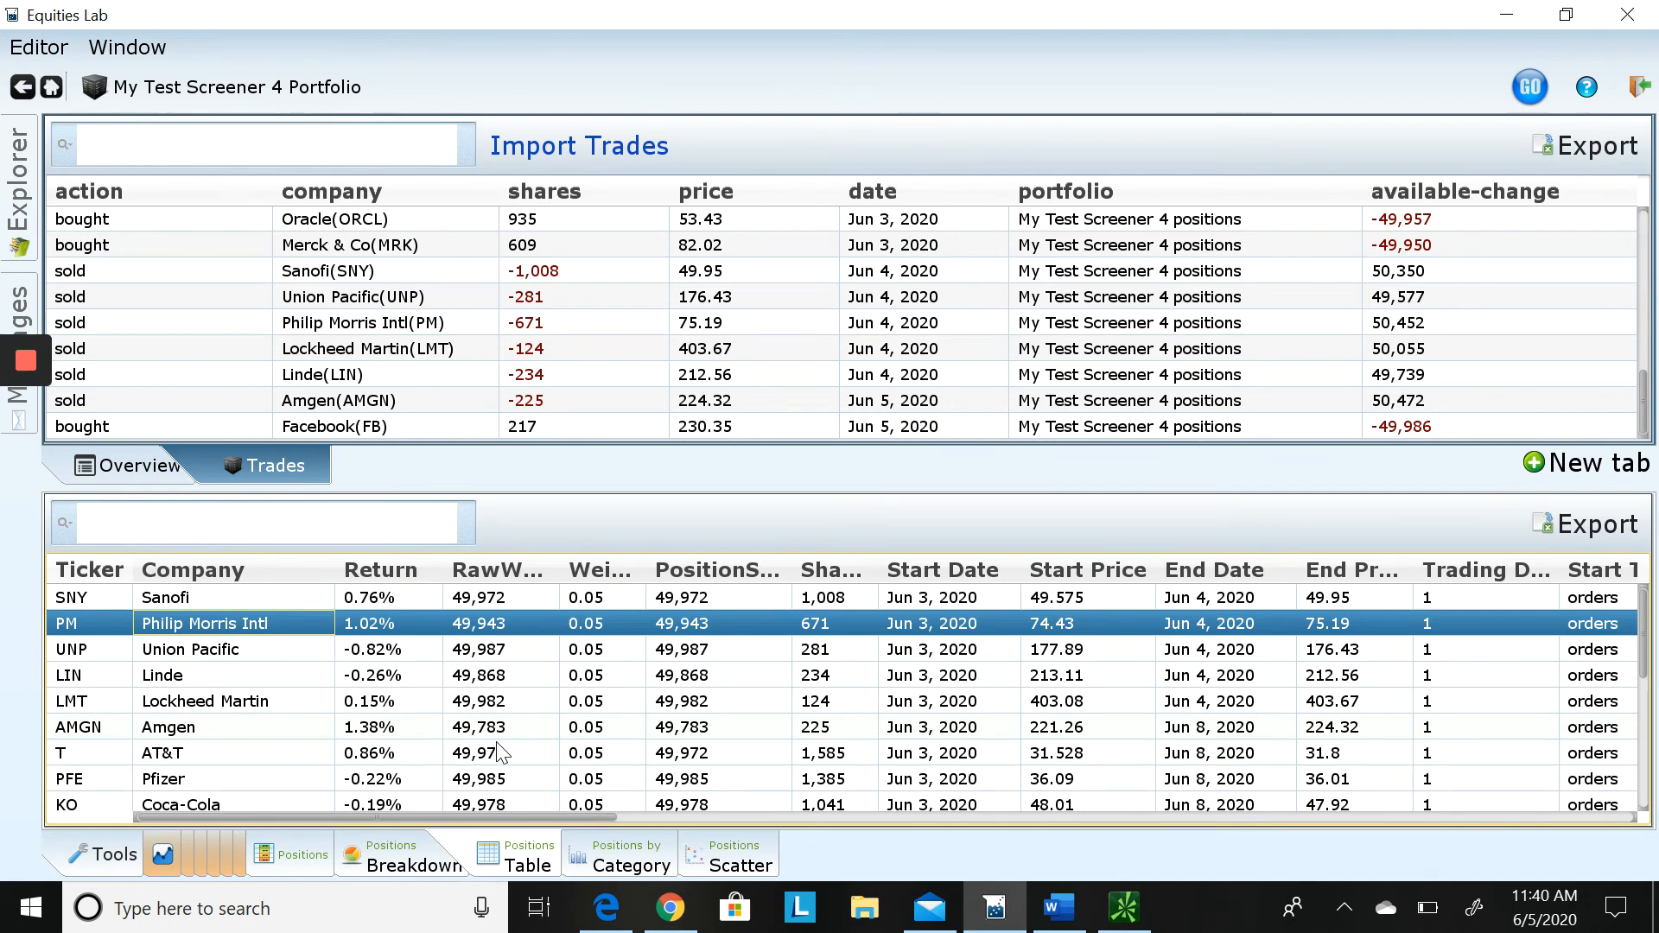
scroll(628, 727, "down", 4)
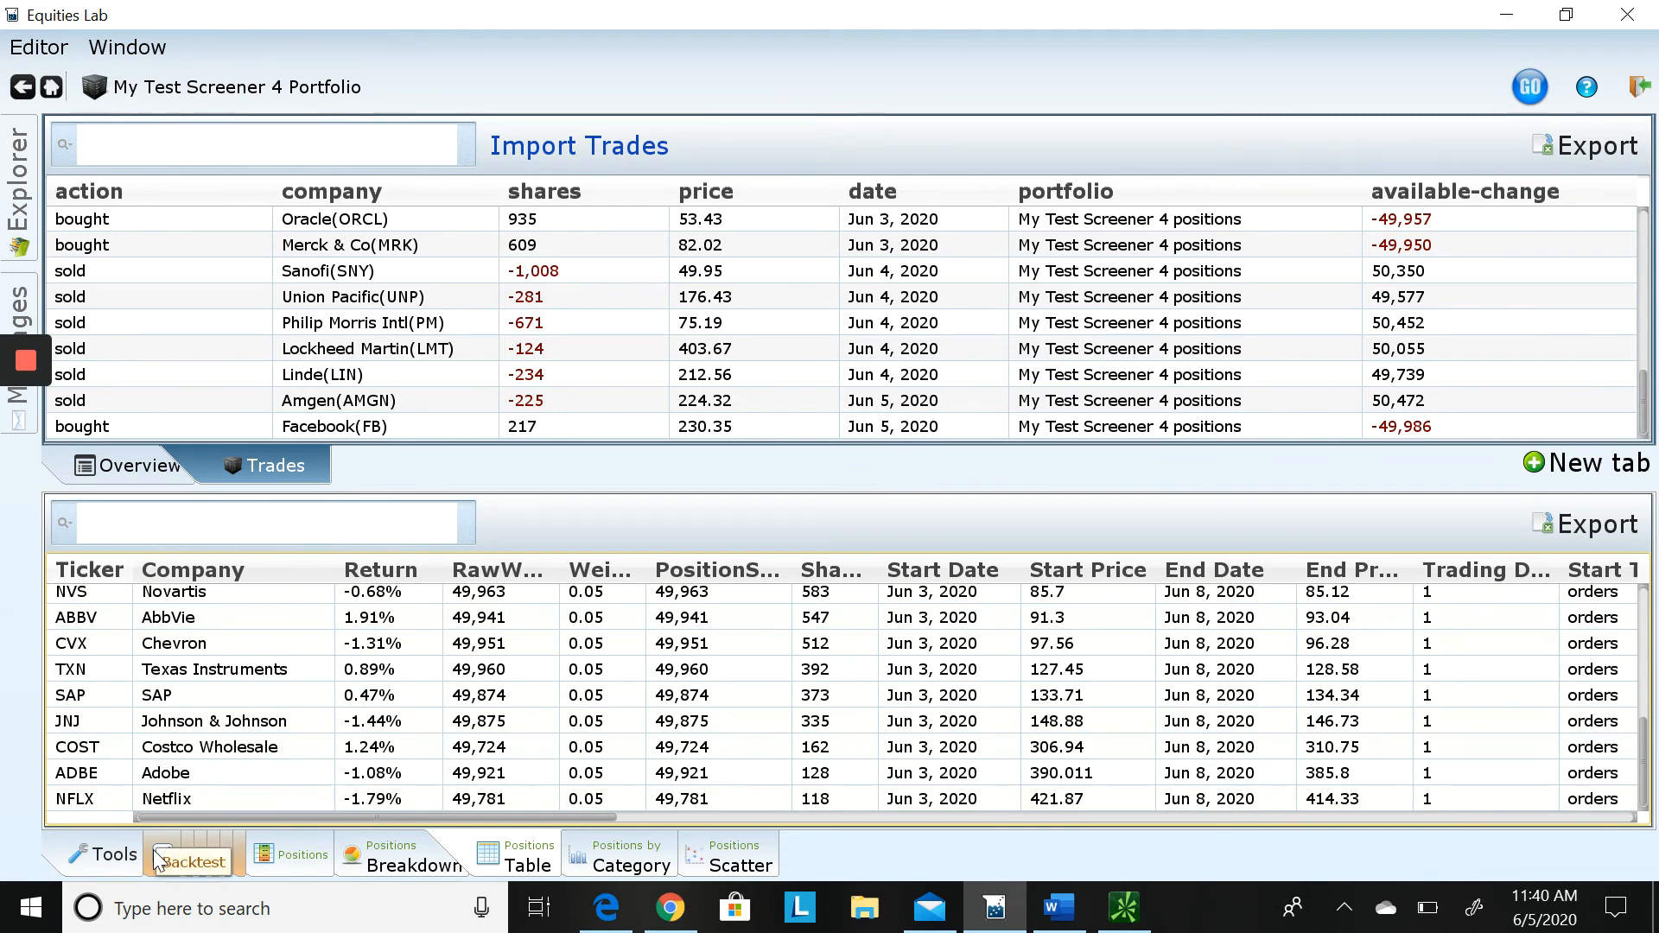
View the positions breakdown by market cap and sector, and examine the position returns by category
left_click(396, 867)
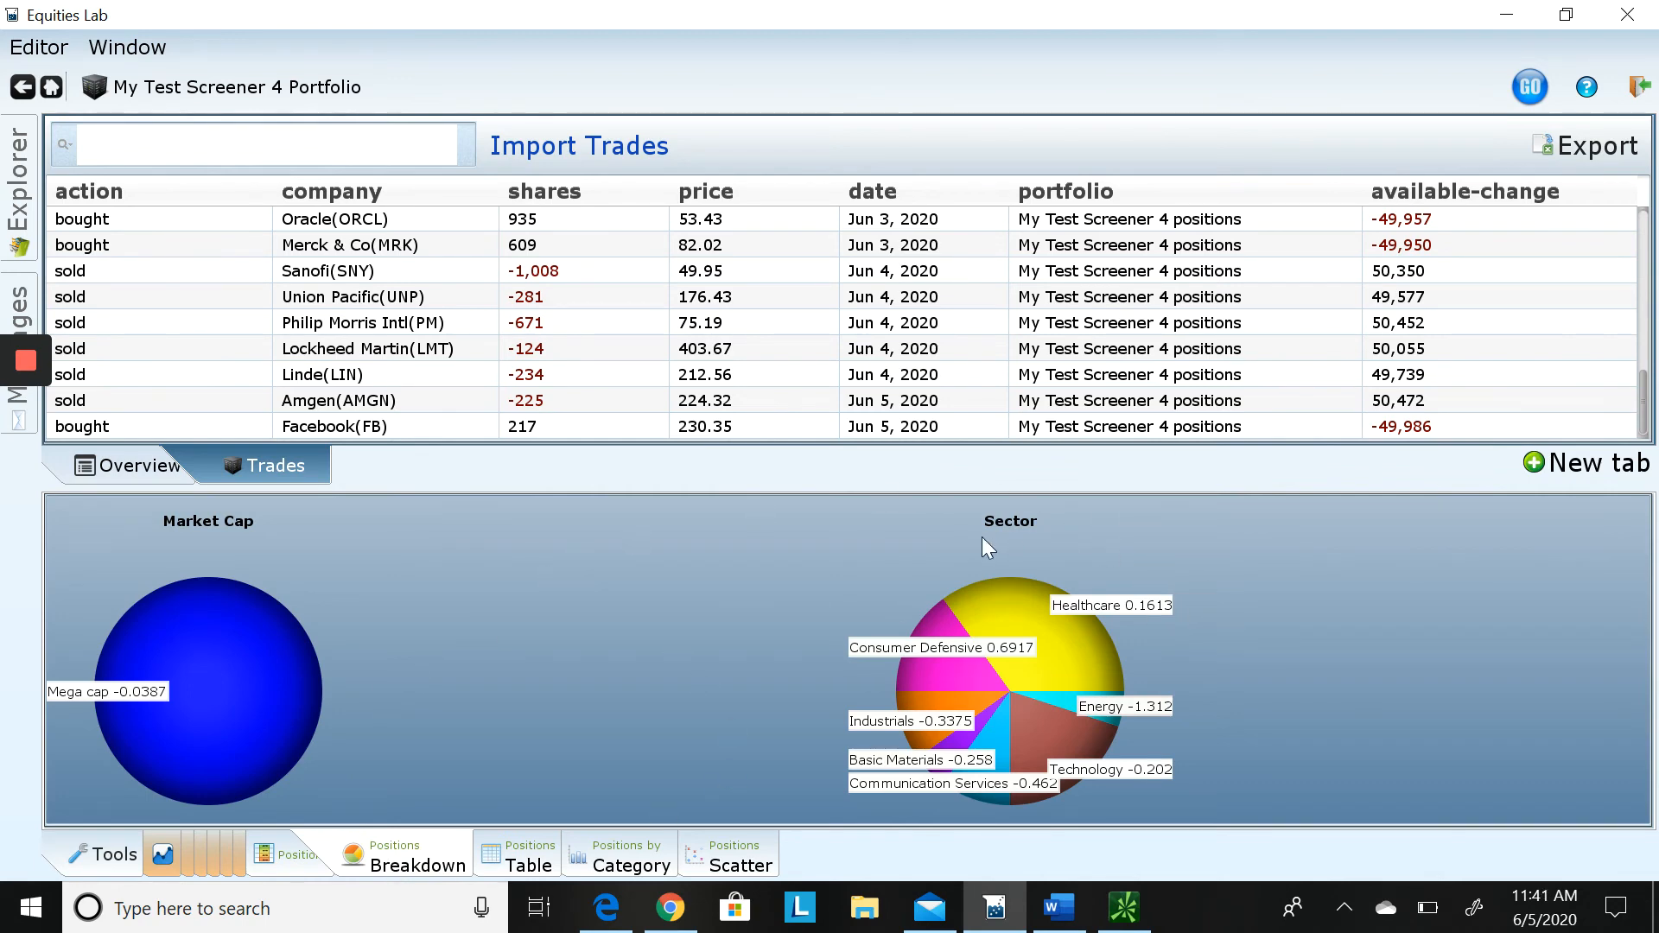
left_click(534, 860)
left_click(620, 868)
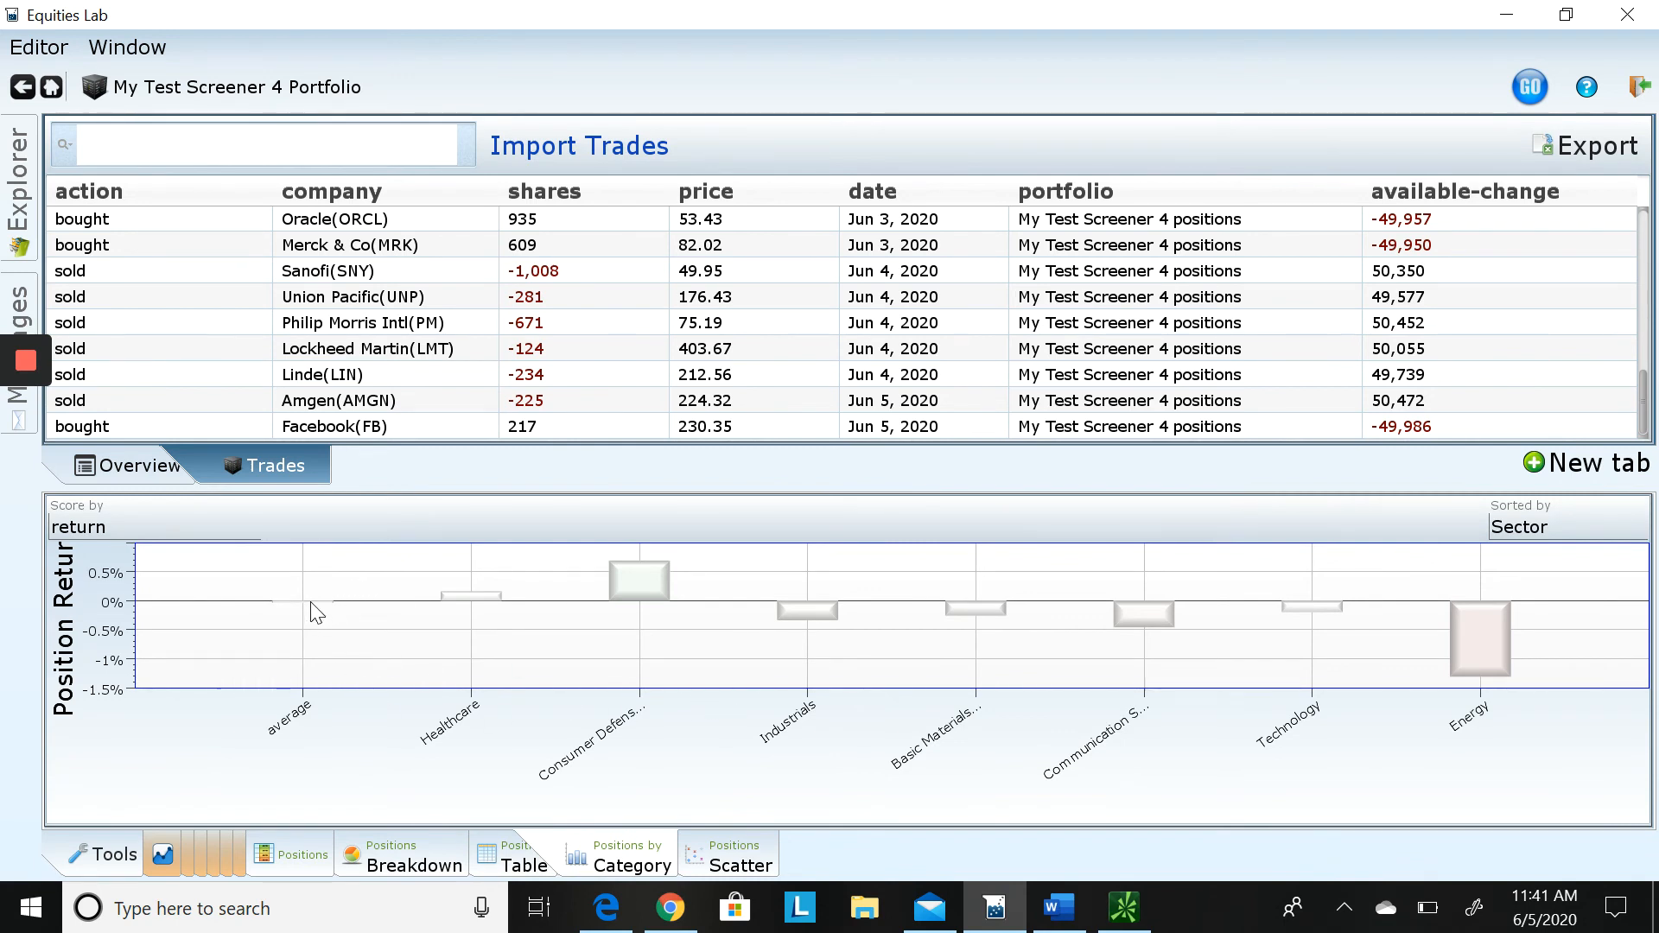
mouse_move(310, 603)
Check the sorting options for the returns-by-category chart and view the positions scatter chart
left_click(1529, 527)
left_click(1628, 318)
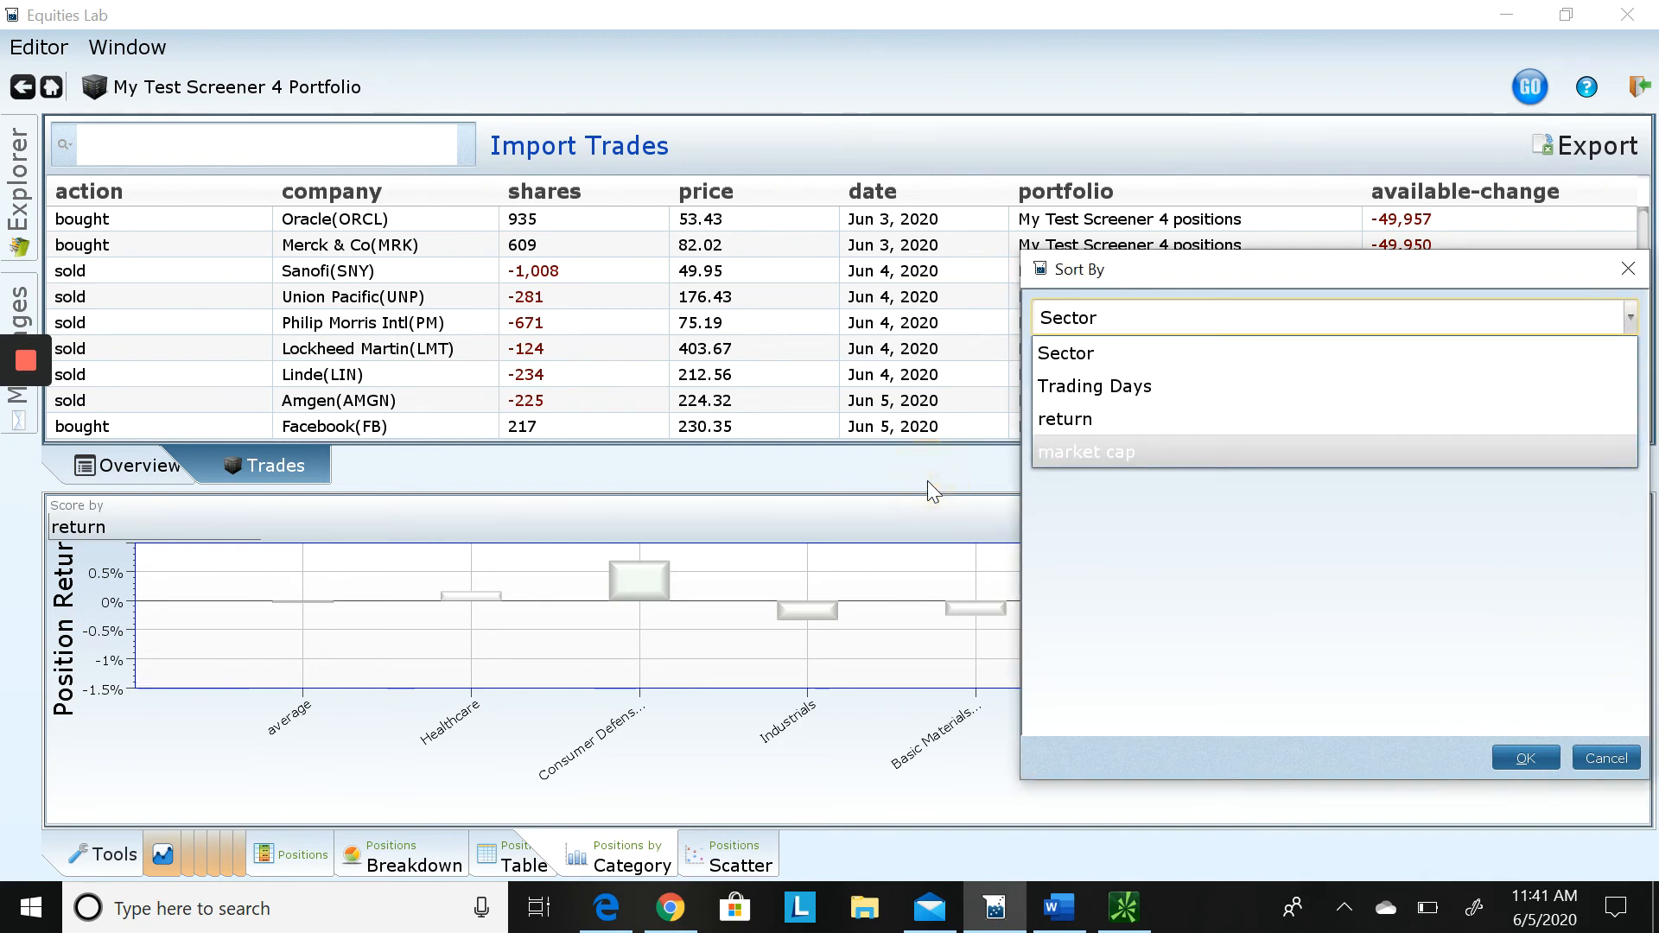
left_click(1607, 758)
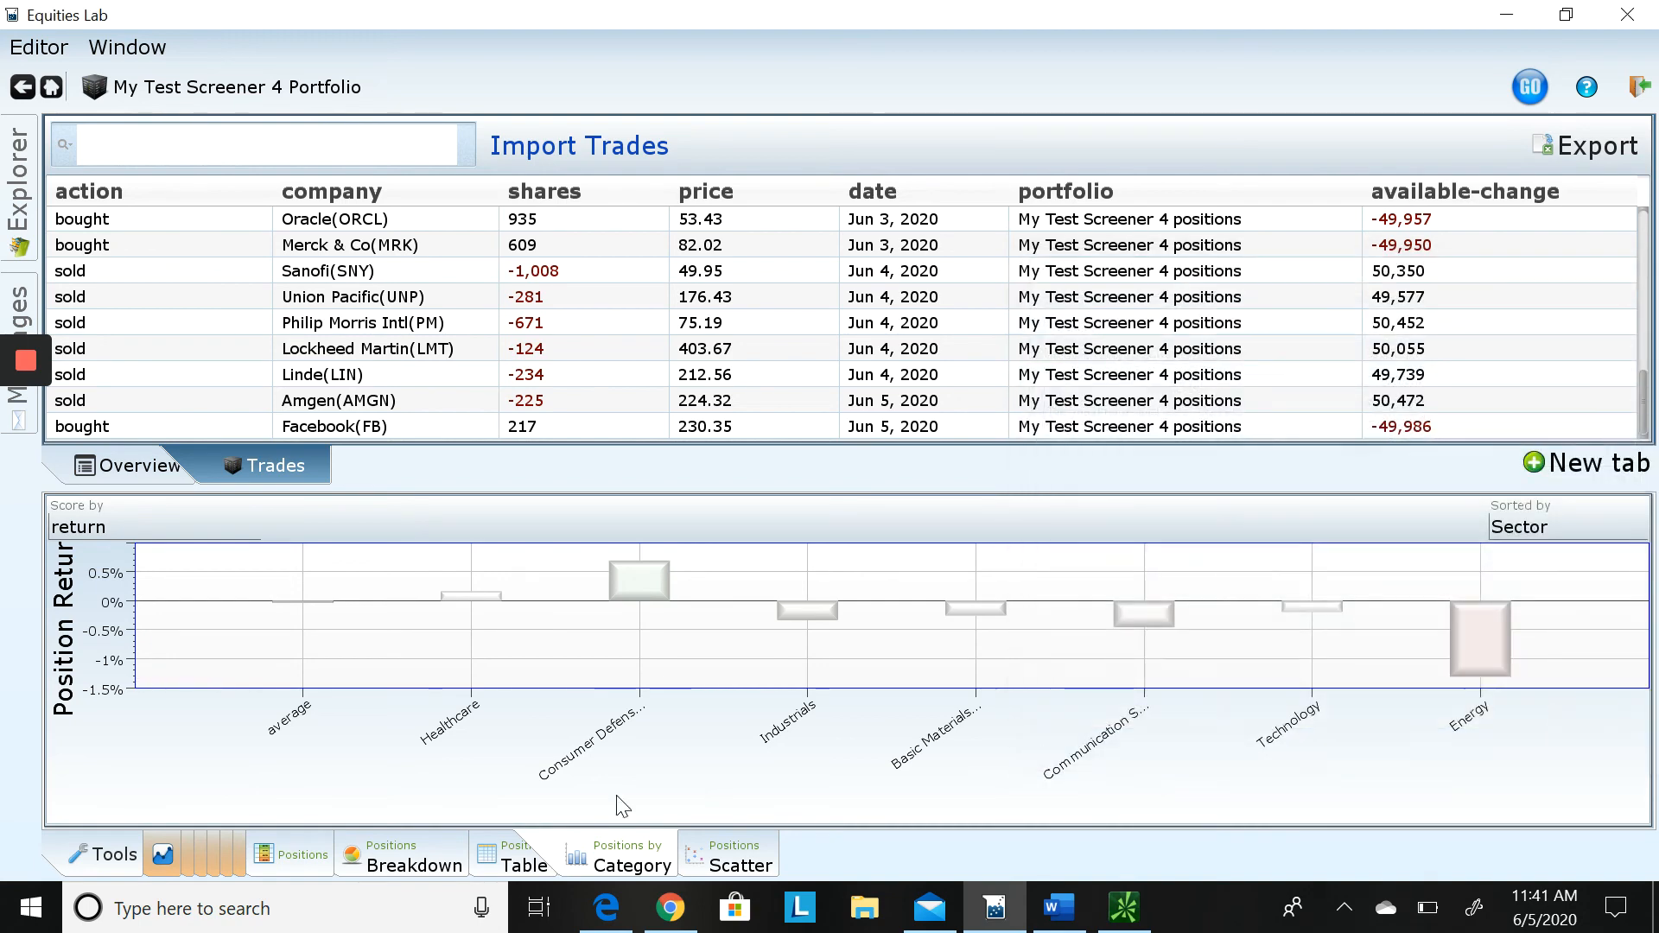
left_click(724, 860)
Examine the portfolio's backtest returns against the S&P 500 on the chart for Jun 3 and Jun 4, 2020, and in the table
left_click(182, 852)
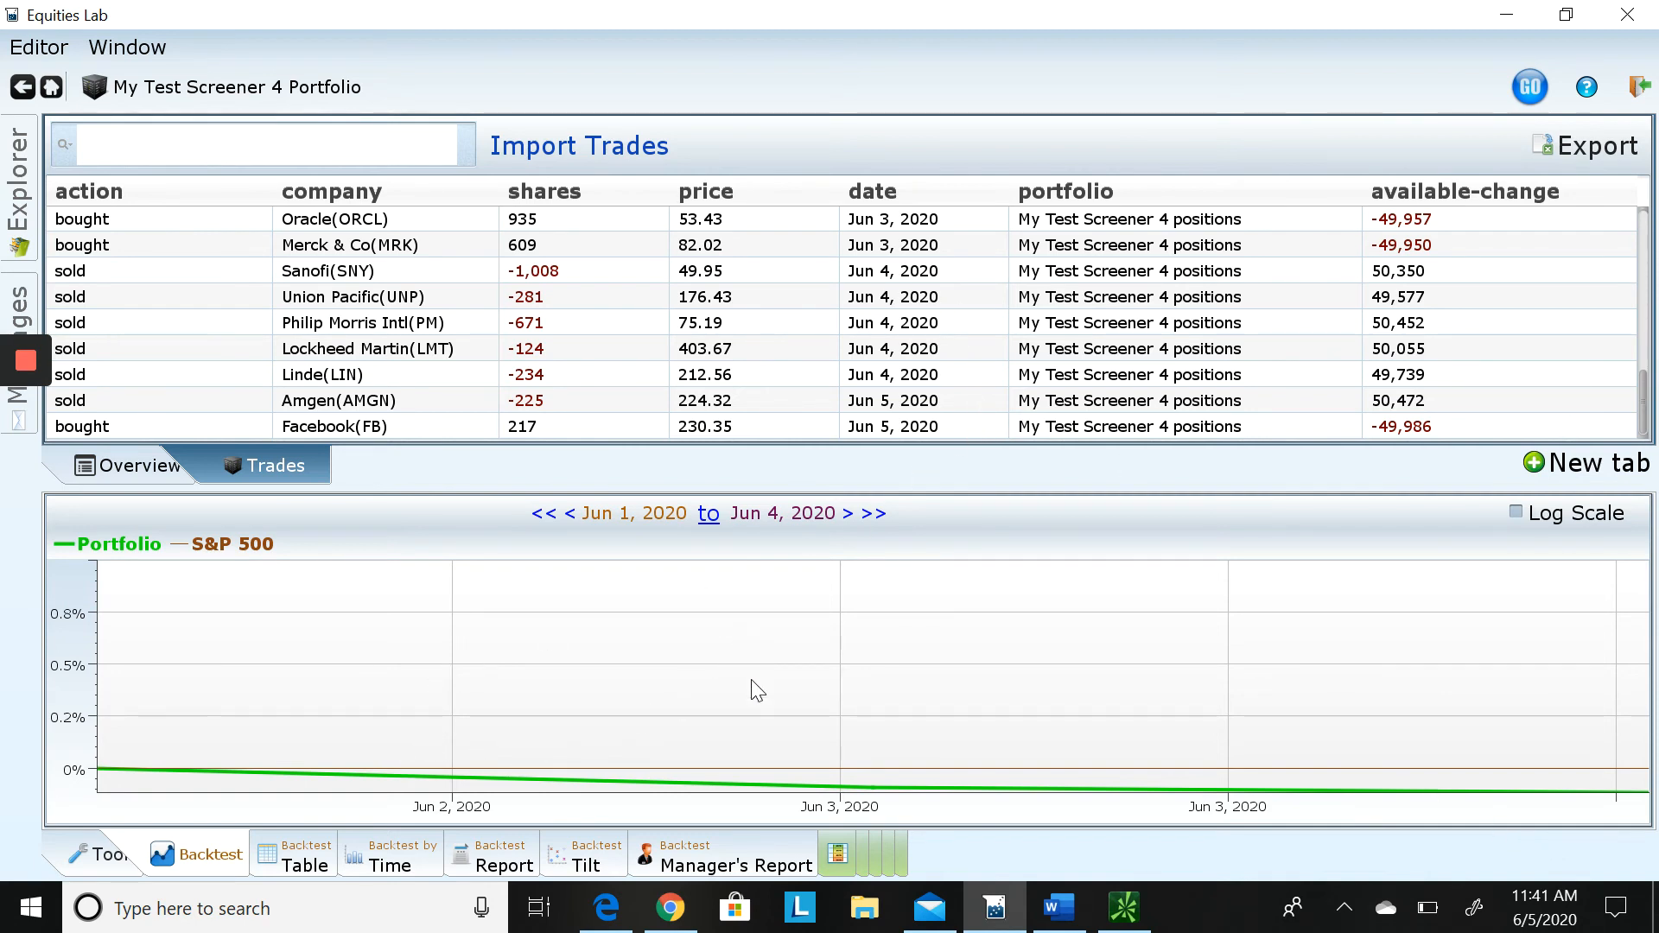
left_click(841, 781)
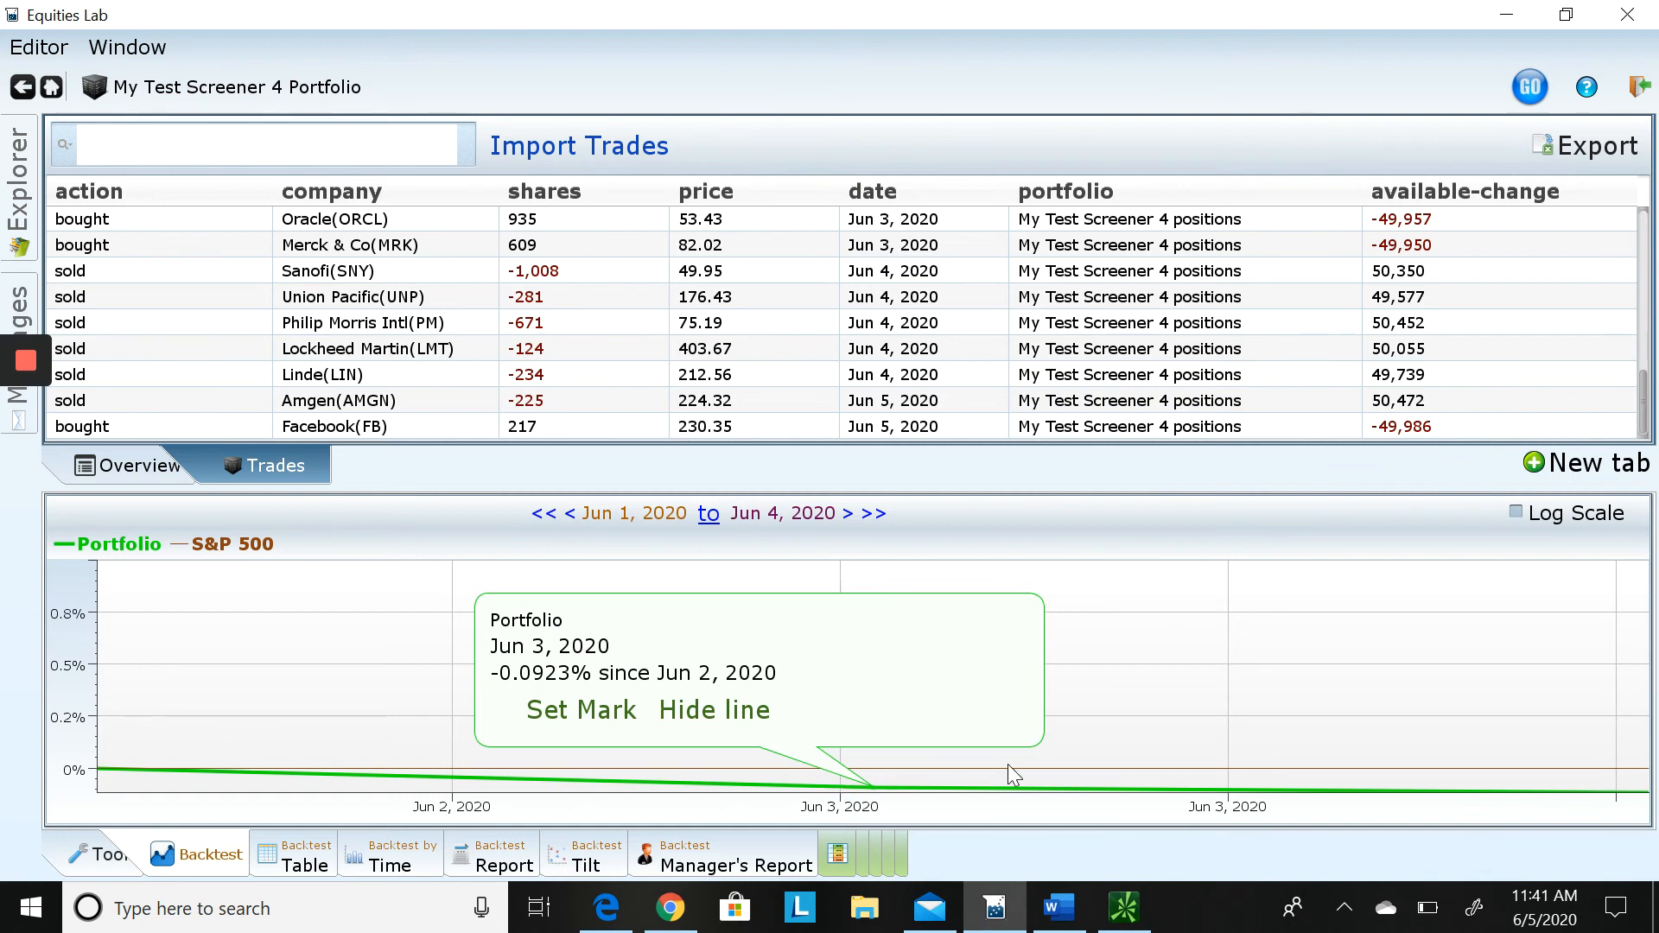
left_click(1614, 791)
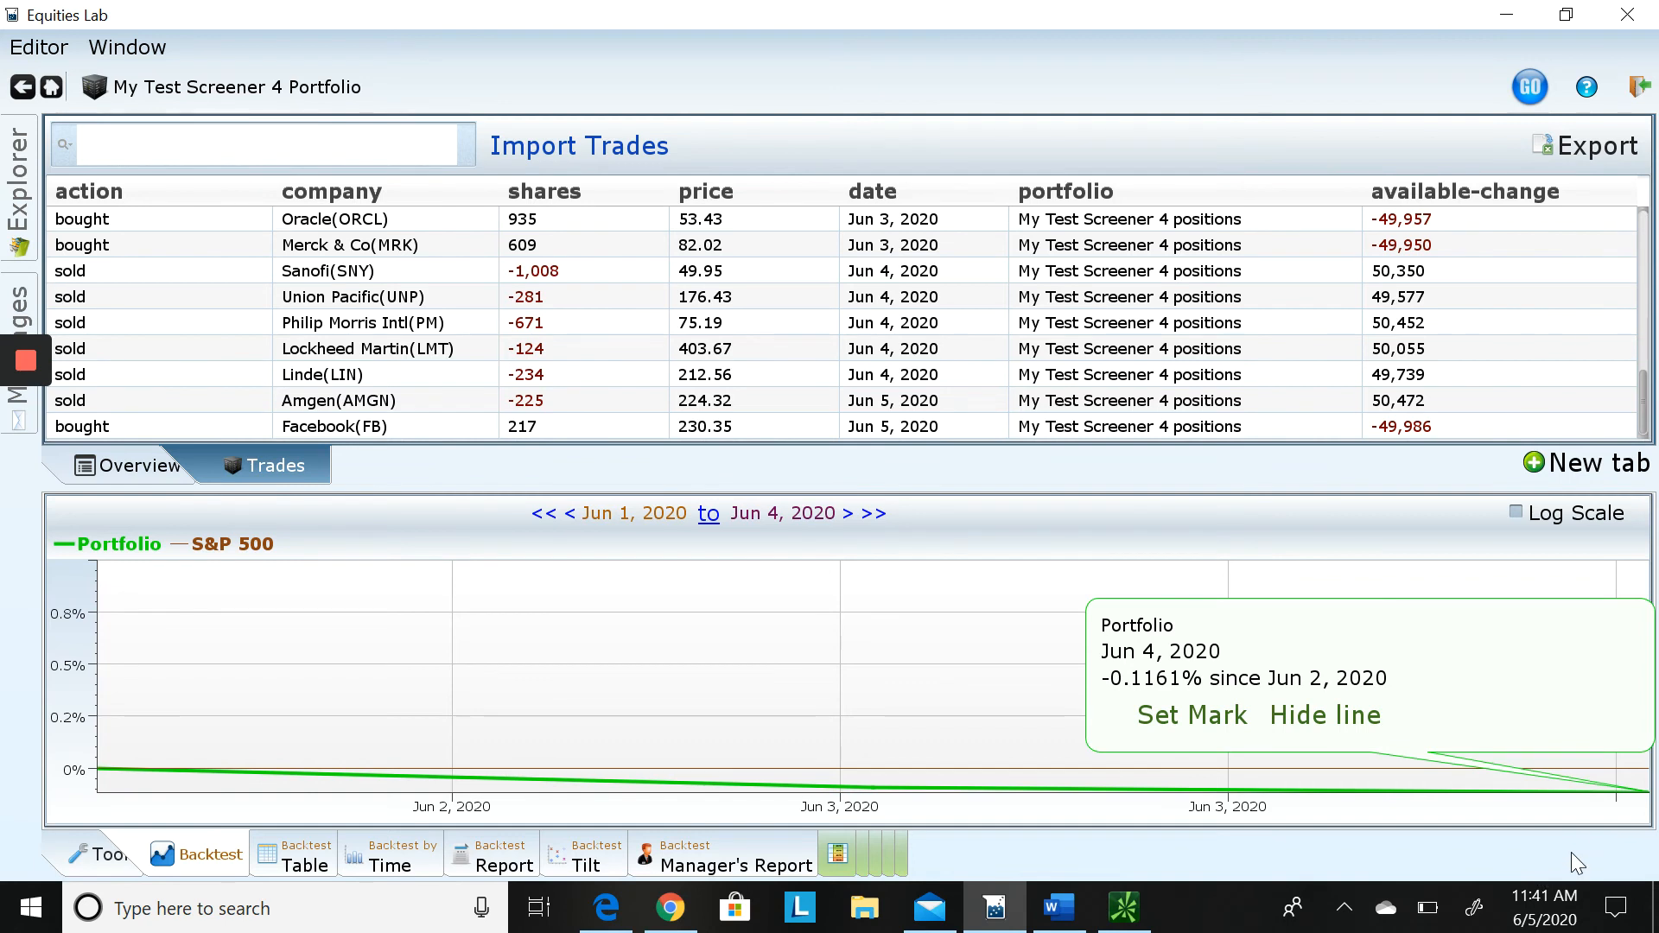
left_click(1334, 474)
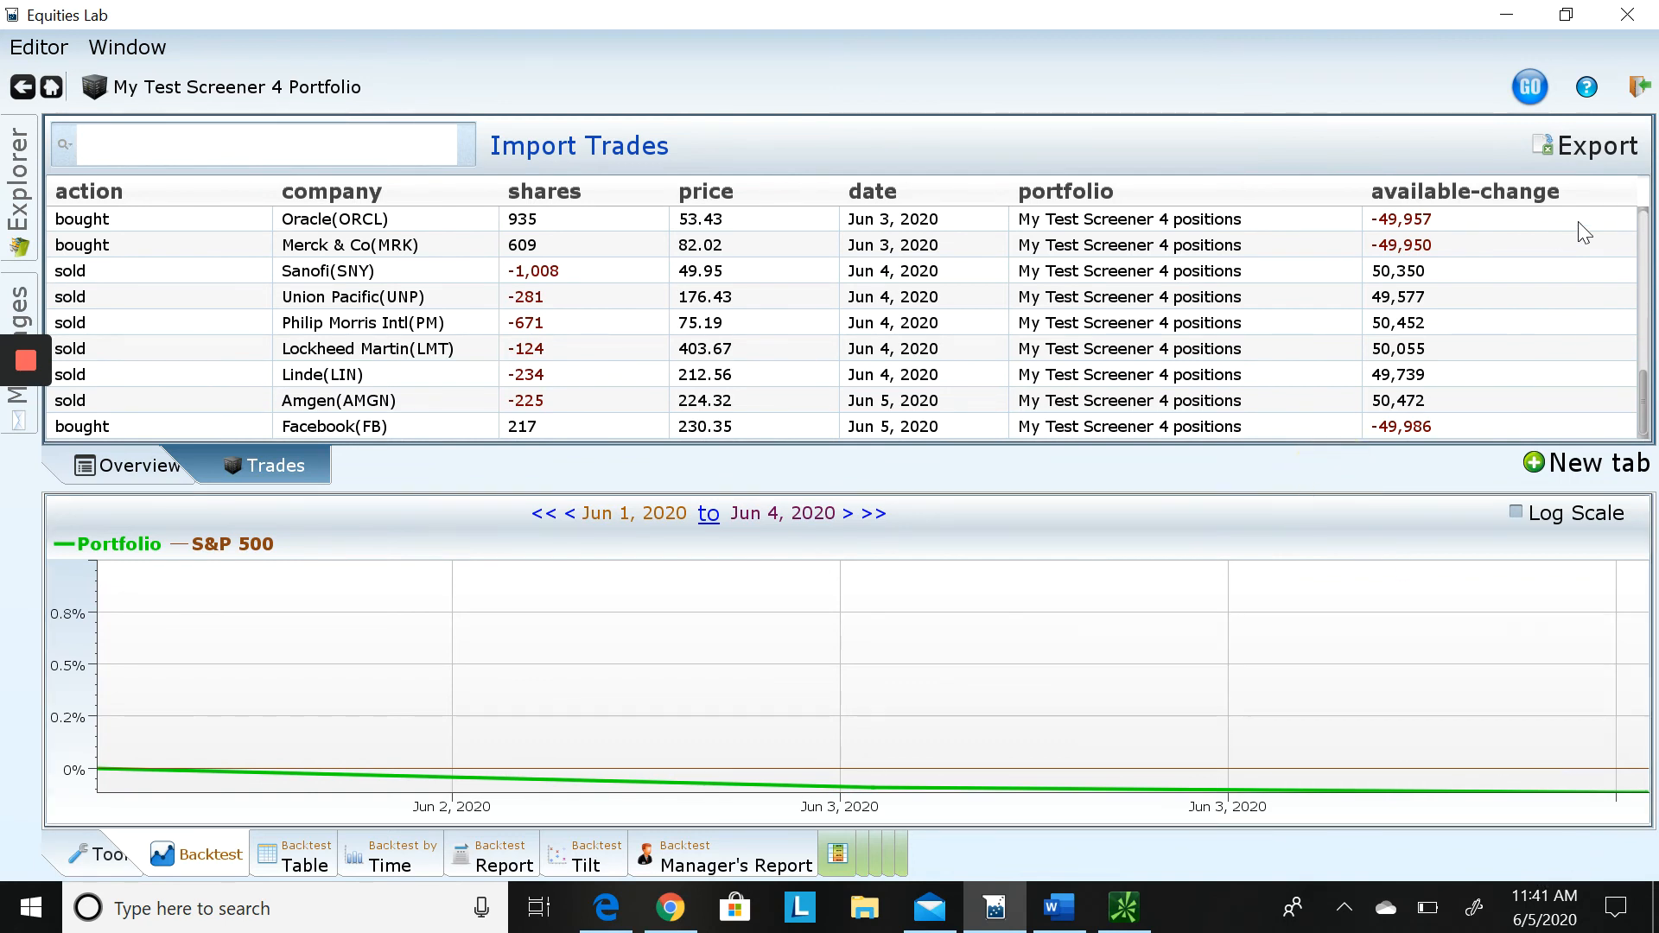
left_click(273, 865)
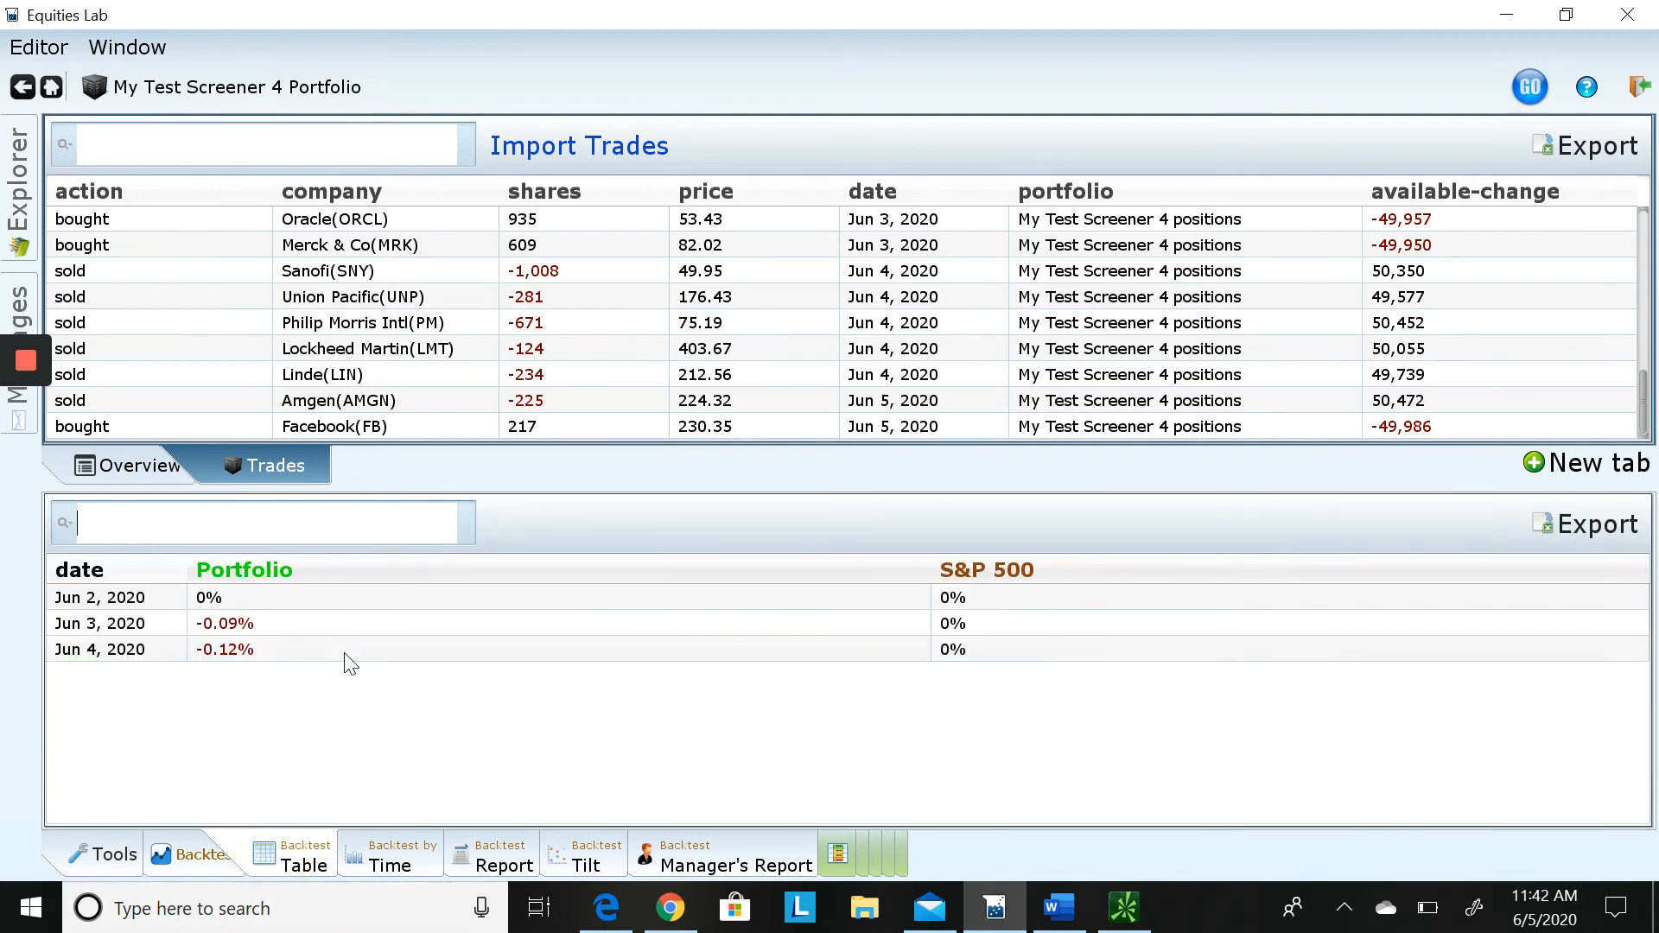
View the portfolio's backtest returns by time and examine the return summary in the backtest report
left_click(406, 865)
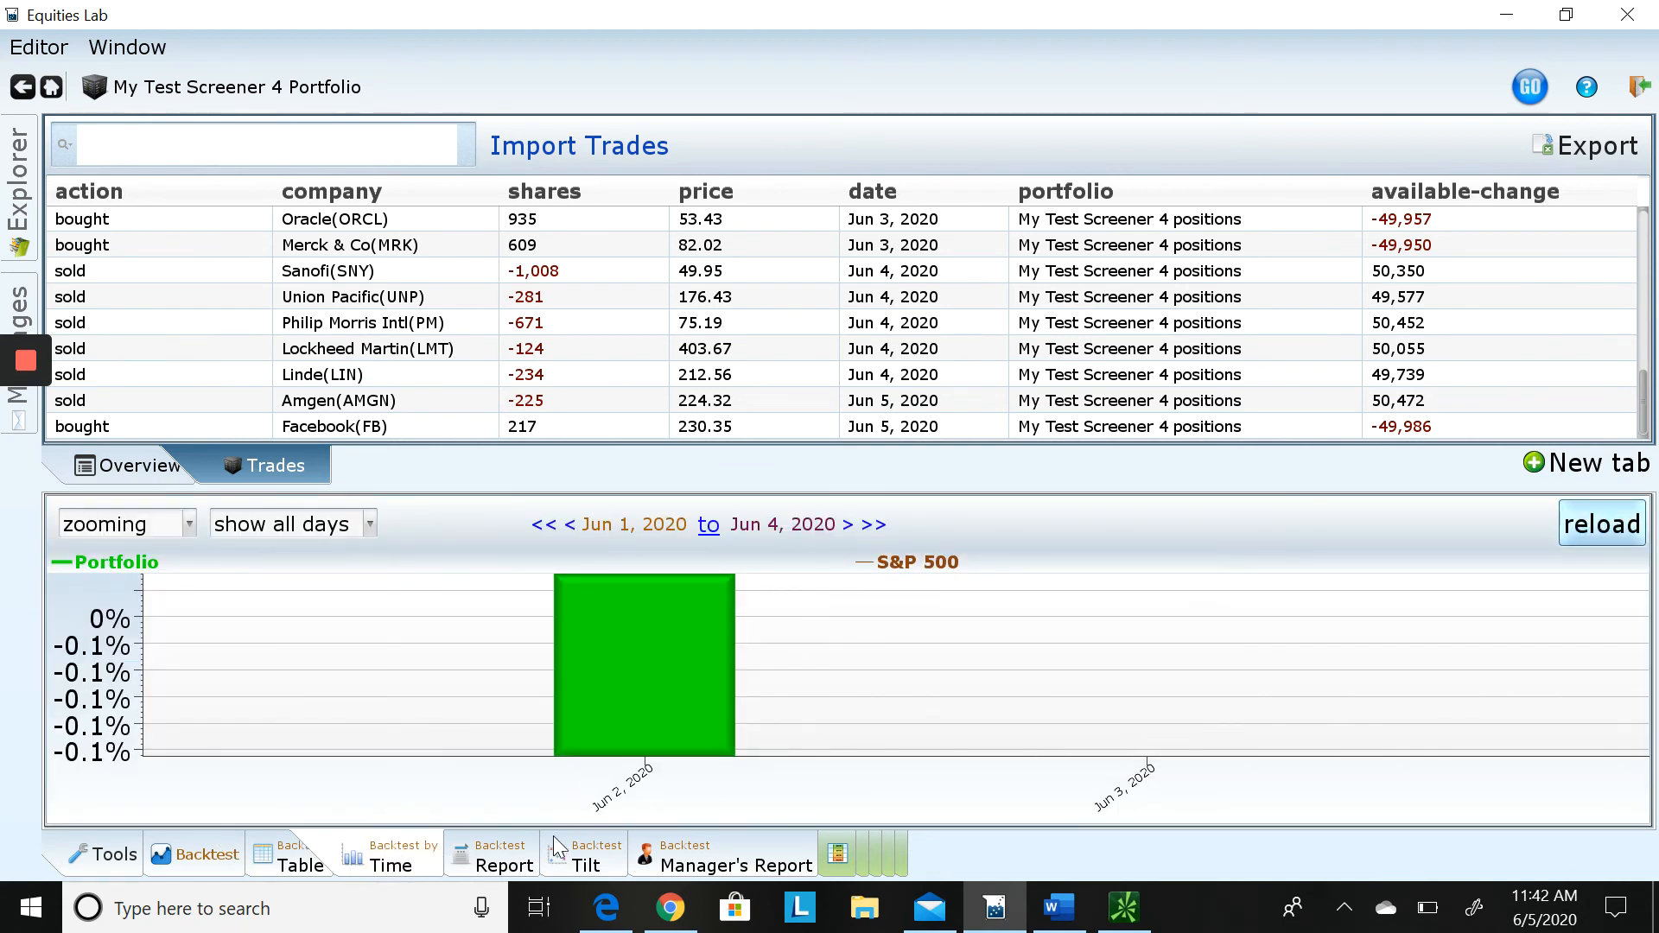
left_click(506, 862)
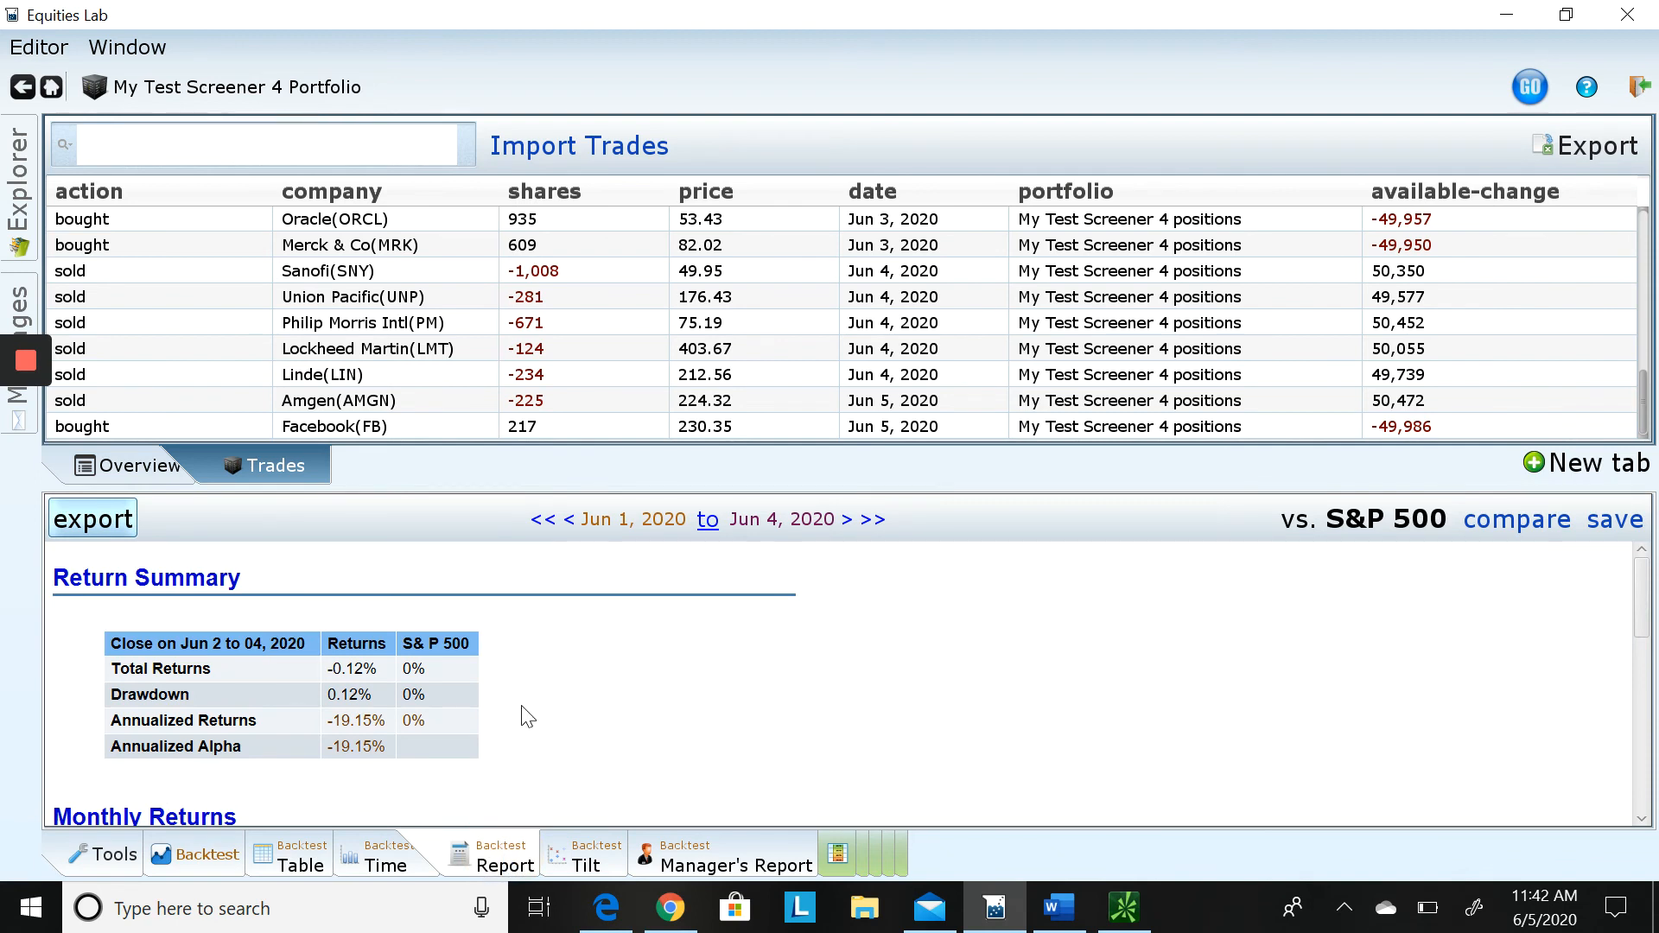
scroll(520, 717, "down", 2)
scroll(544, 699, "down", 1)
scroll(545, 698, "up", 2)
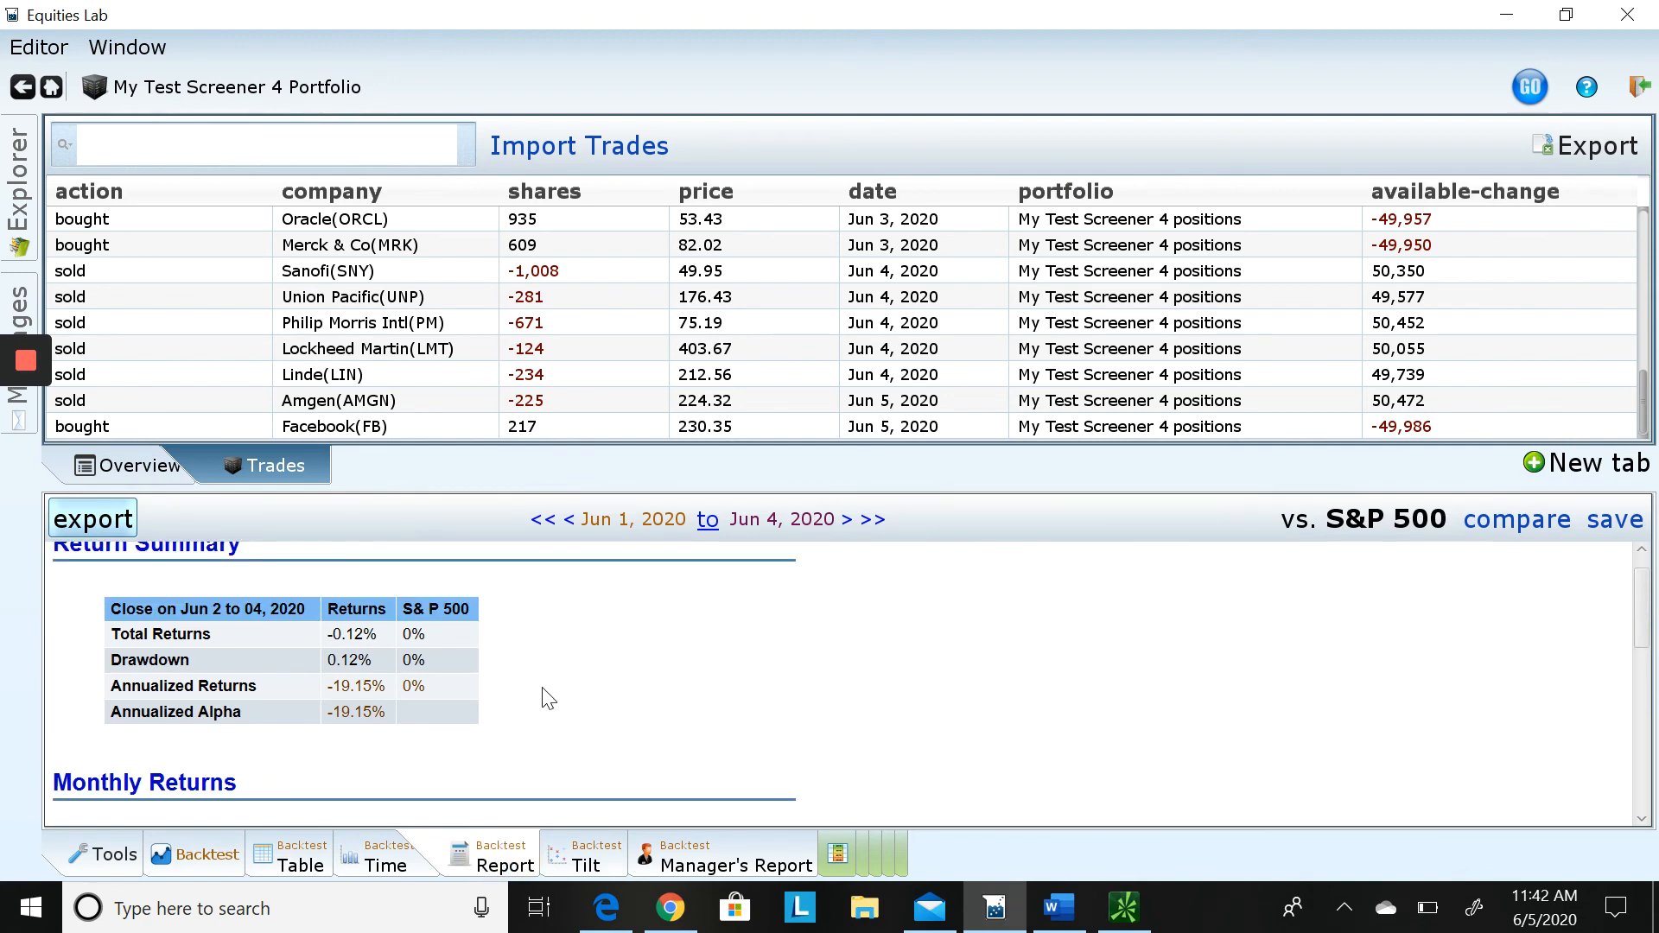
scroll(546, 699, "down", 2)
Try to compare the backtest report with another report and check the benchmark choice of the report
left_click(1480, 521)
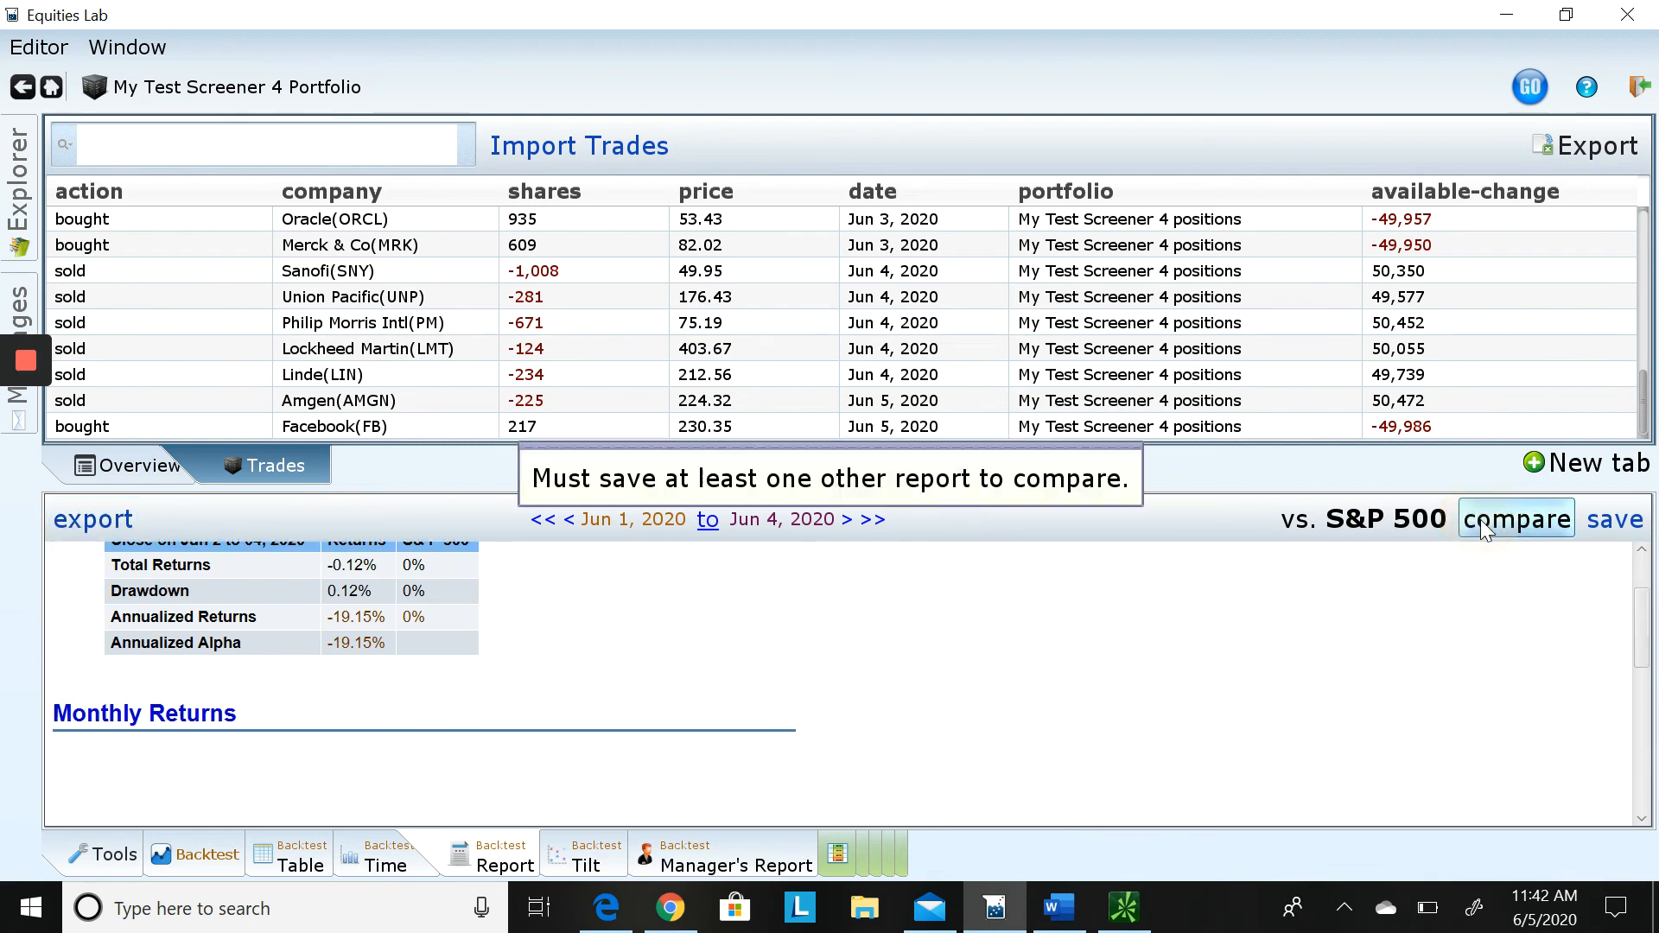
left_click(873, 733)
left_click(1374, 521)
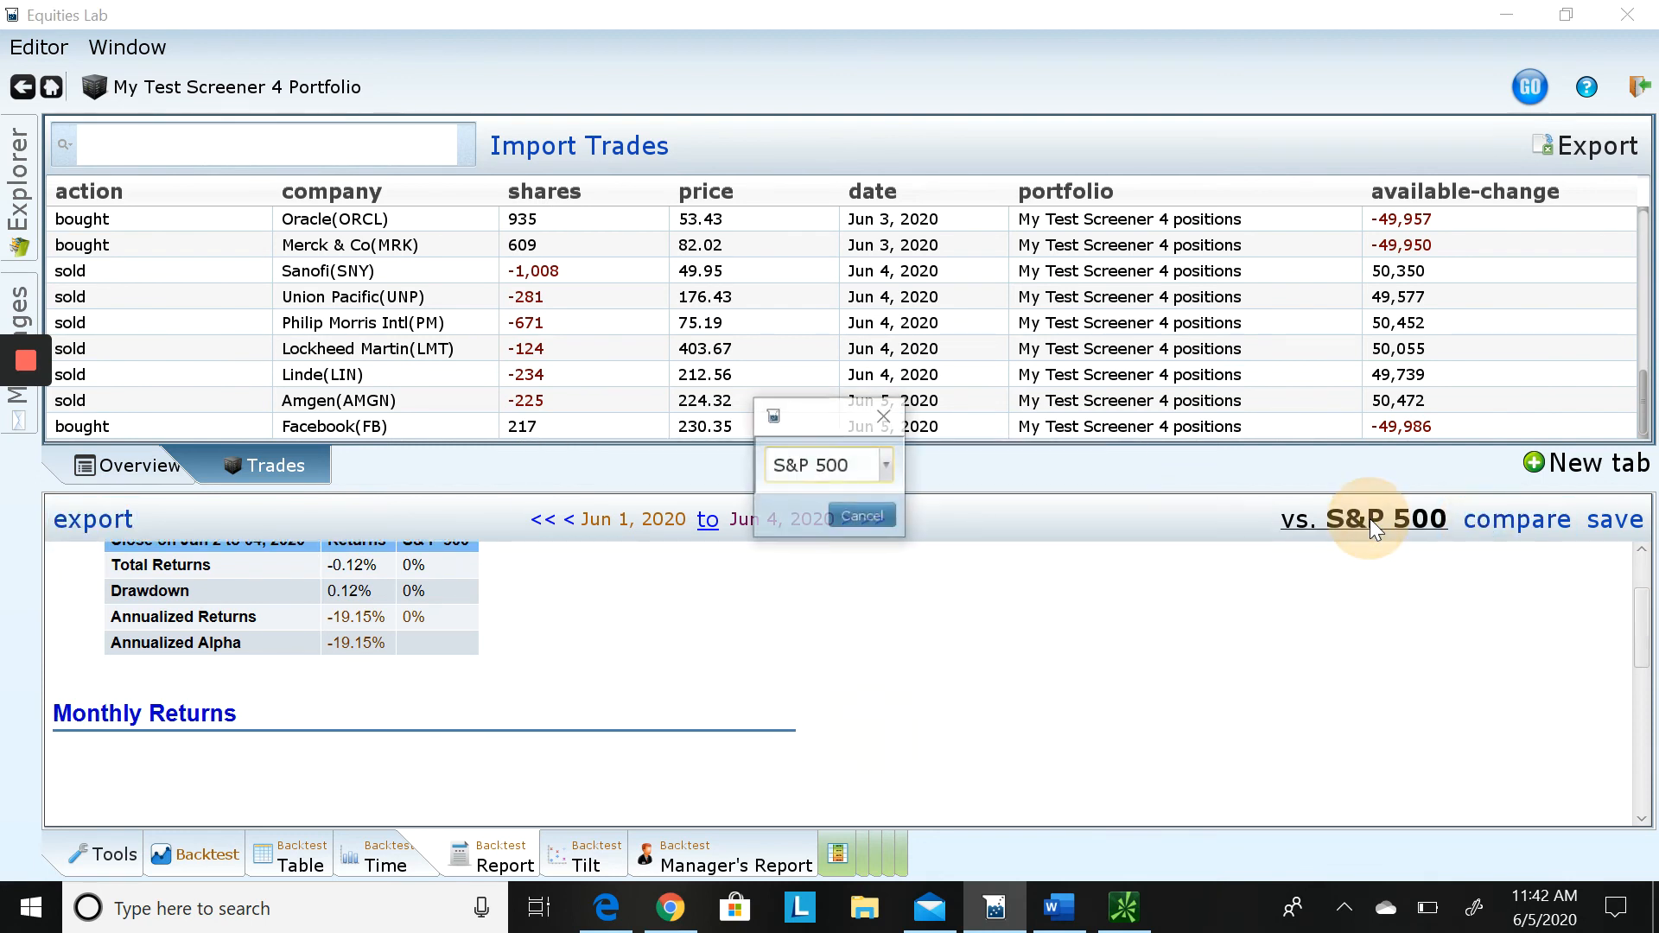
left_click(833, 500)
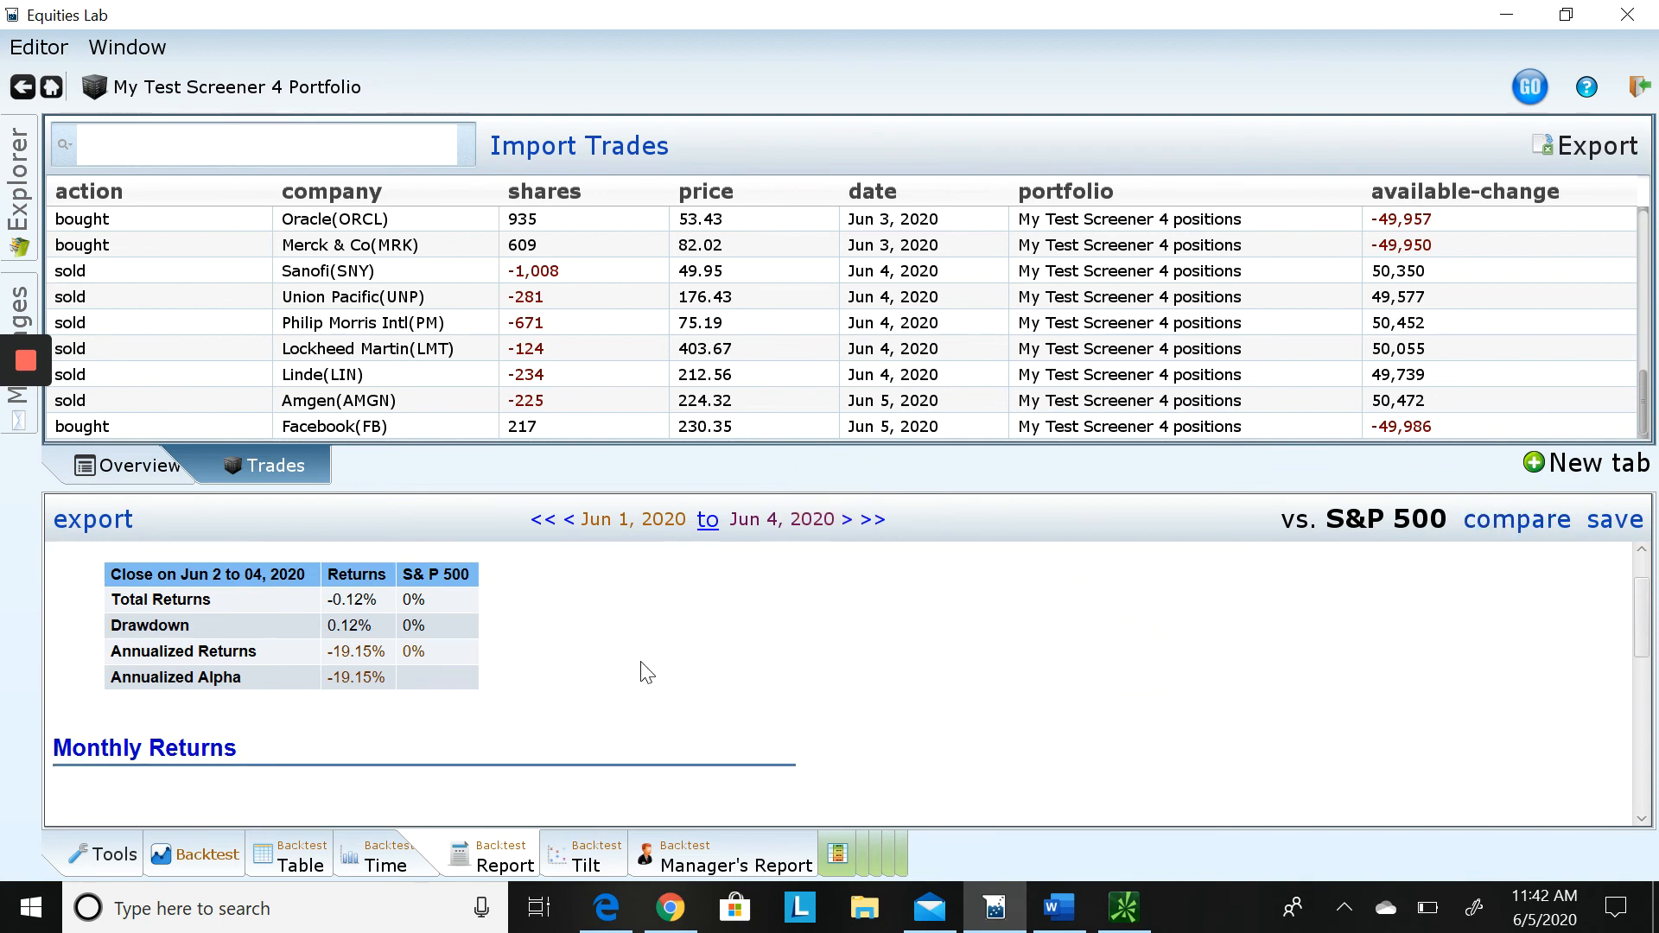
Examine the position percentiles and the trade summary in the backtest report, down to the worst and best positions
scroll(648, 661, "down", 3)
scroll(656, 653, "down", 5)
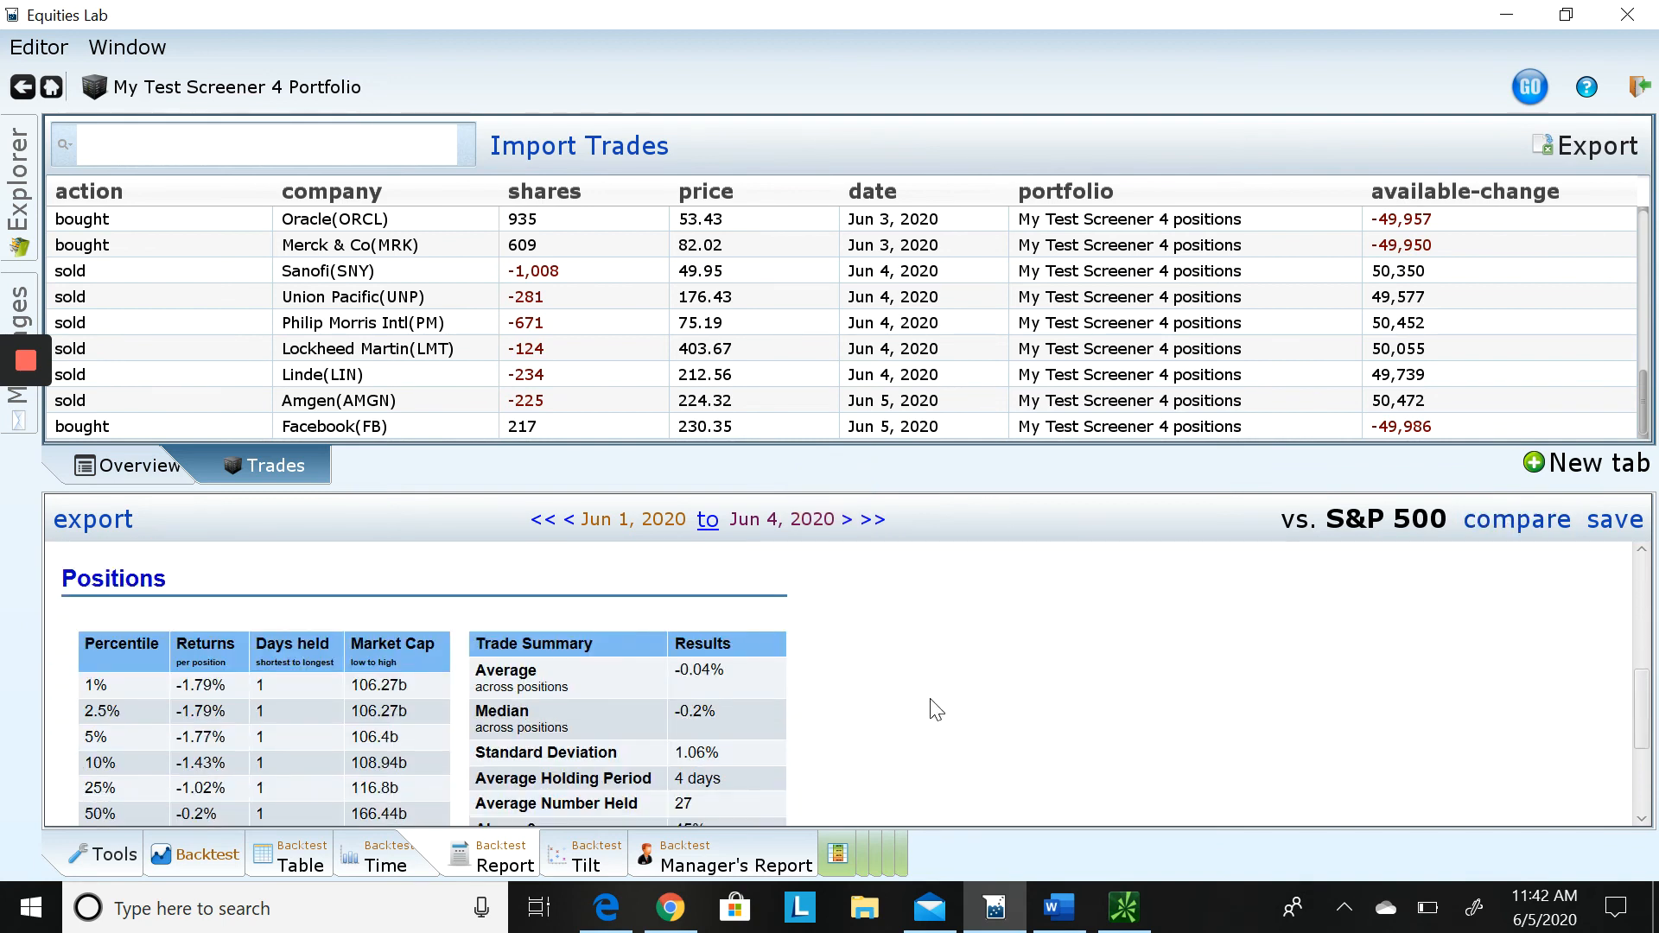
scroll(789, 640, "down", 3)
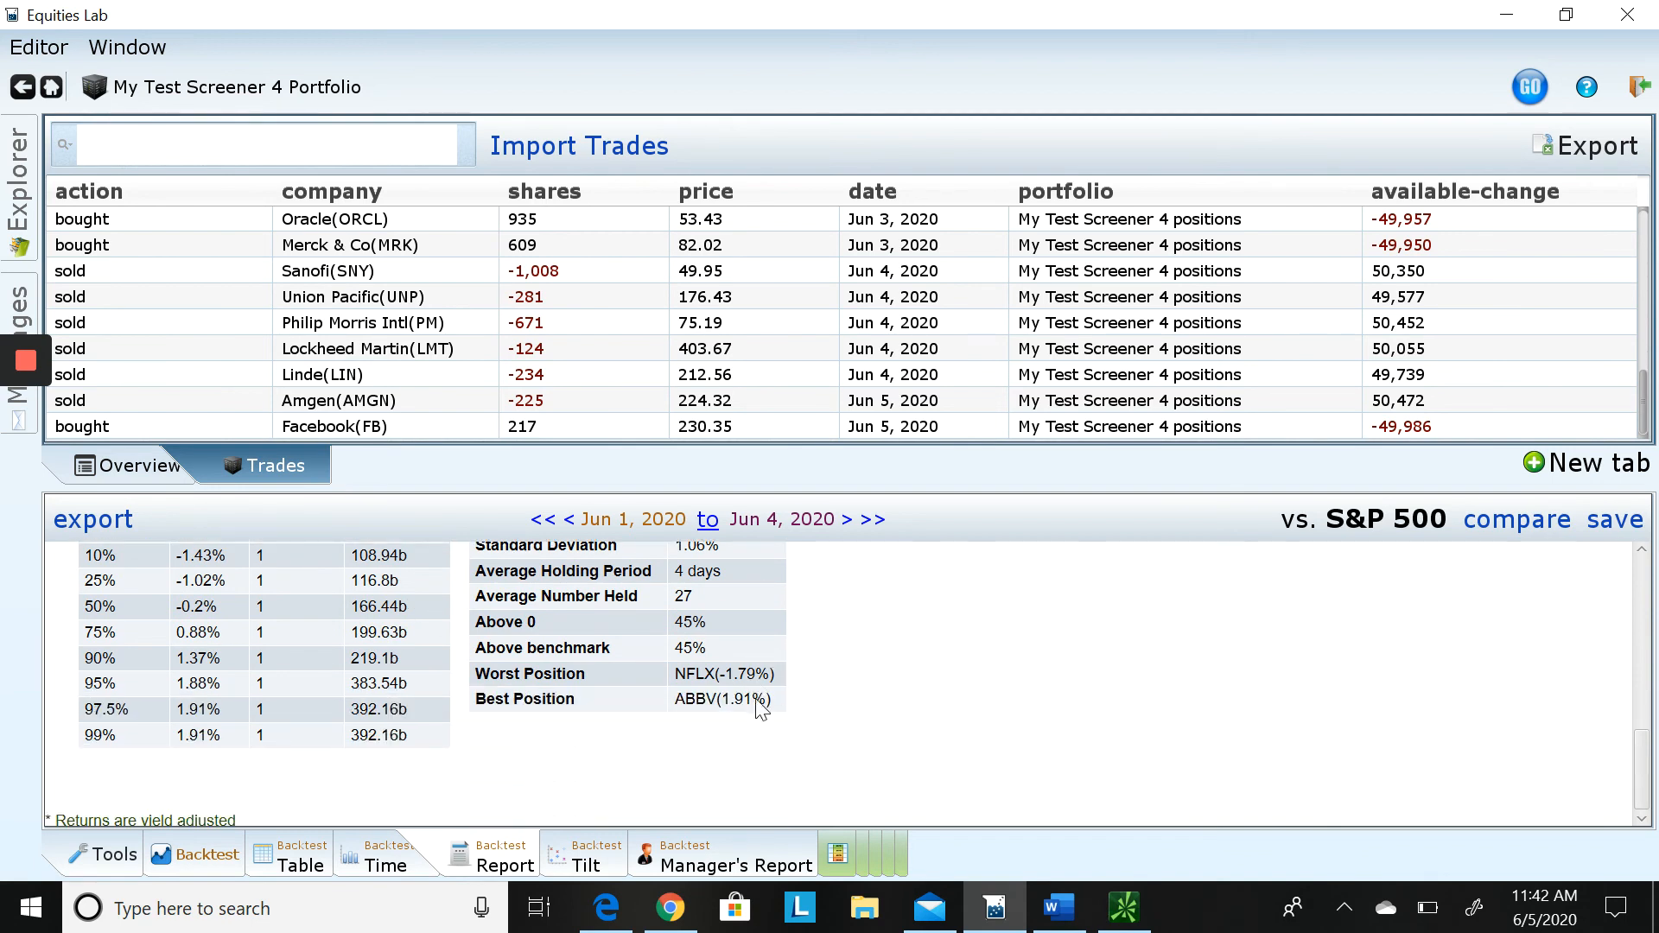
View the backtest tilt and return charts, and review the portfolio's earliest trades in the trades list
left_click(587, 855)
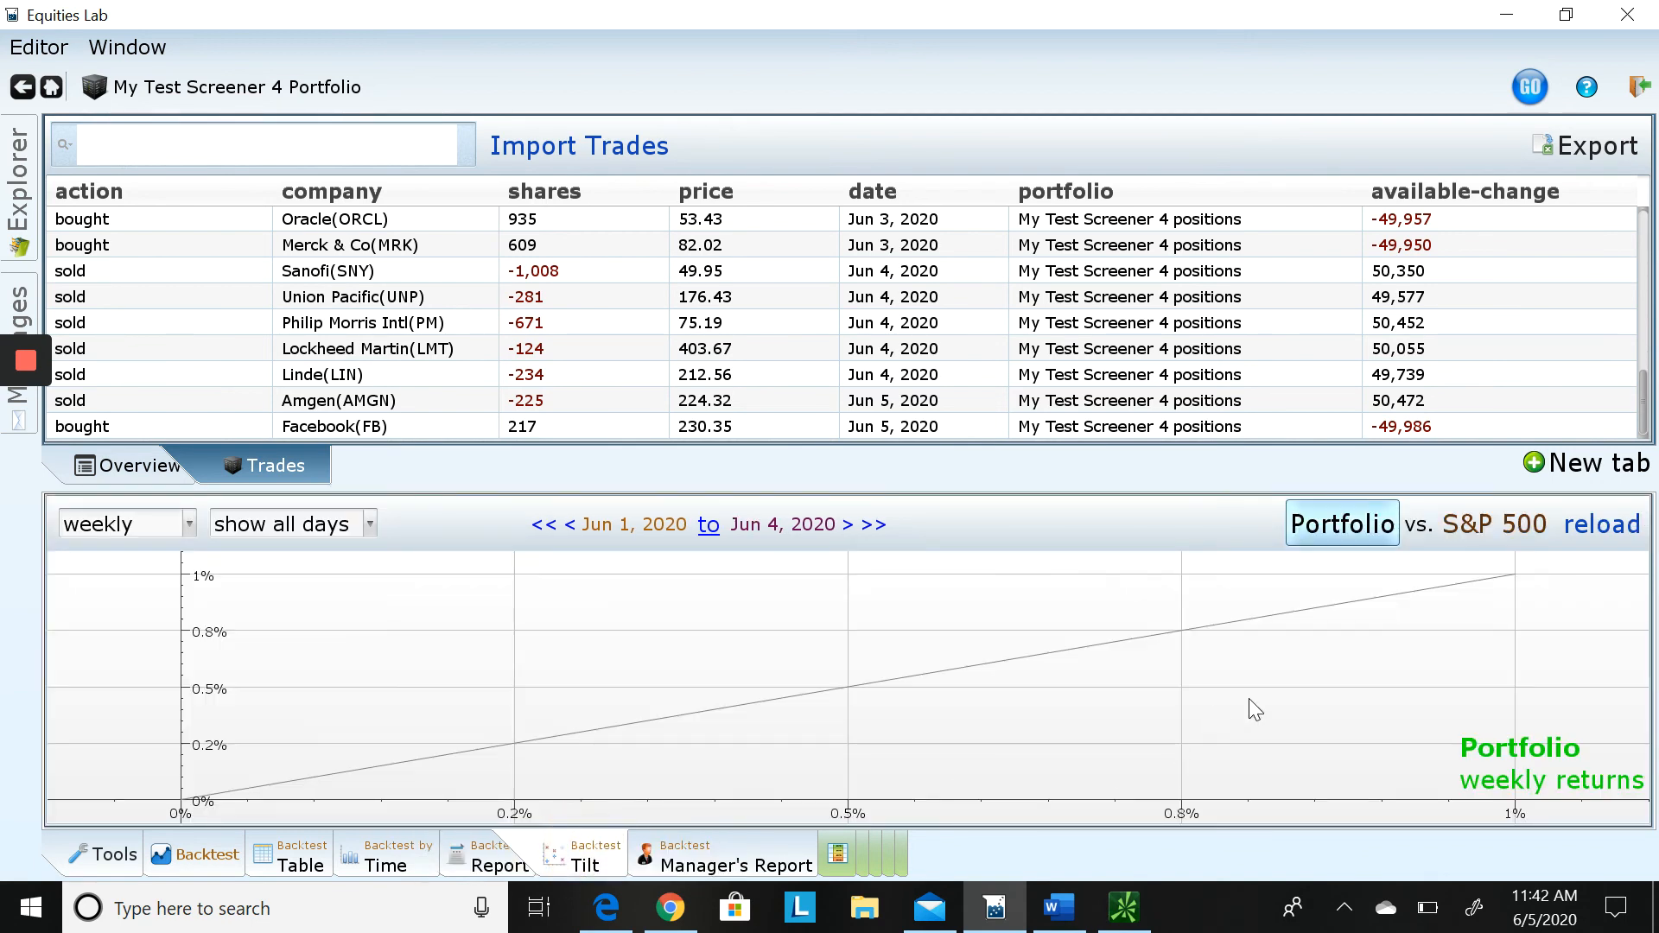
left_click(215, 851)
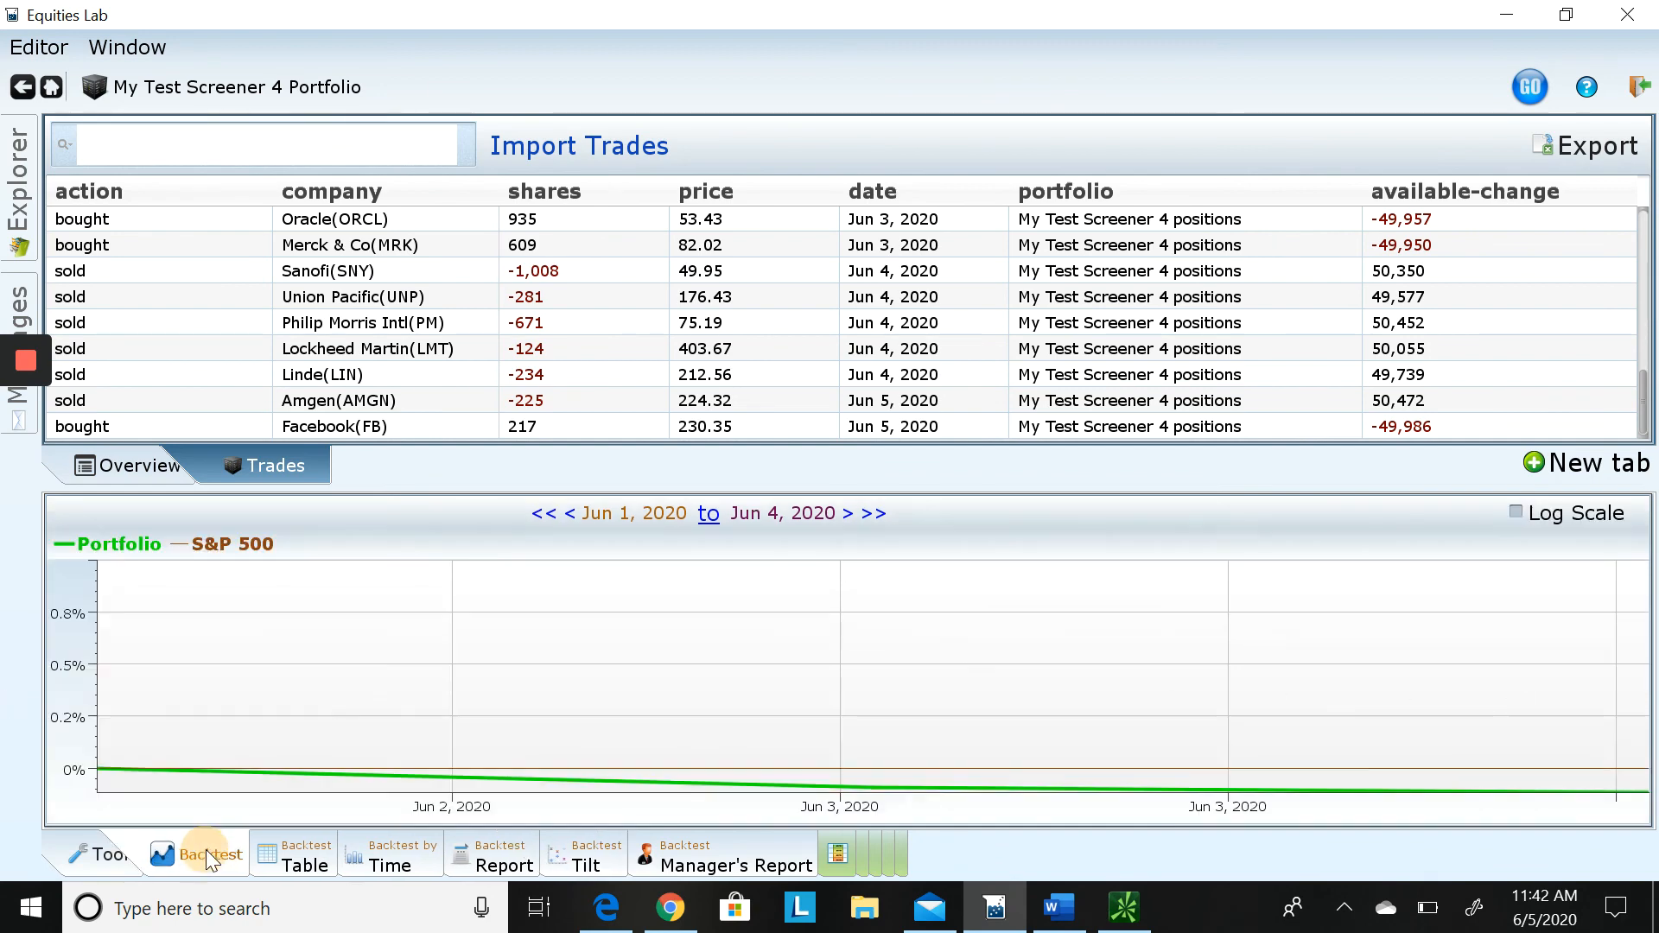
scroll(669, 380, "up", 2)
scroll(670, 381, "up", 3)
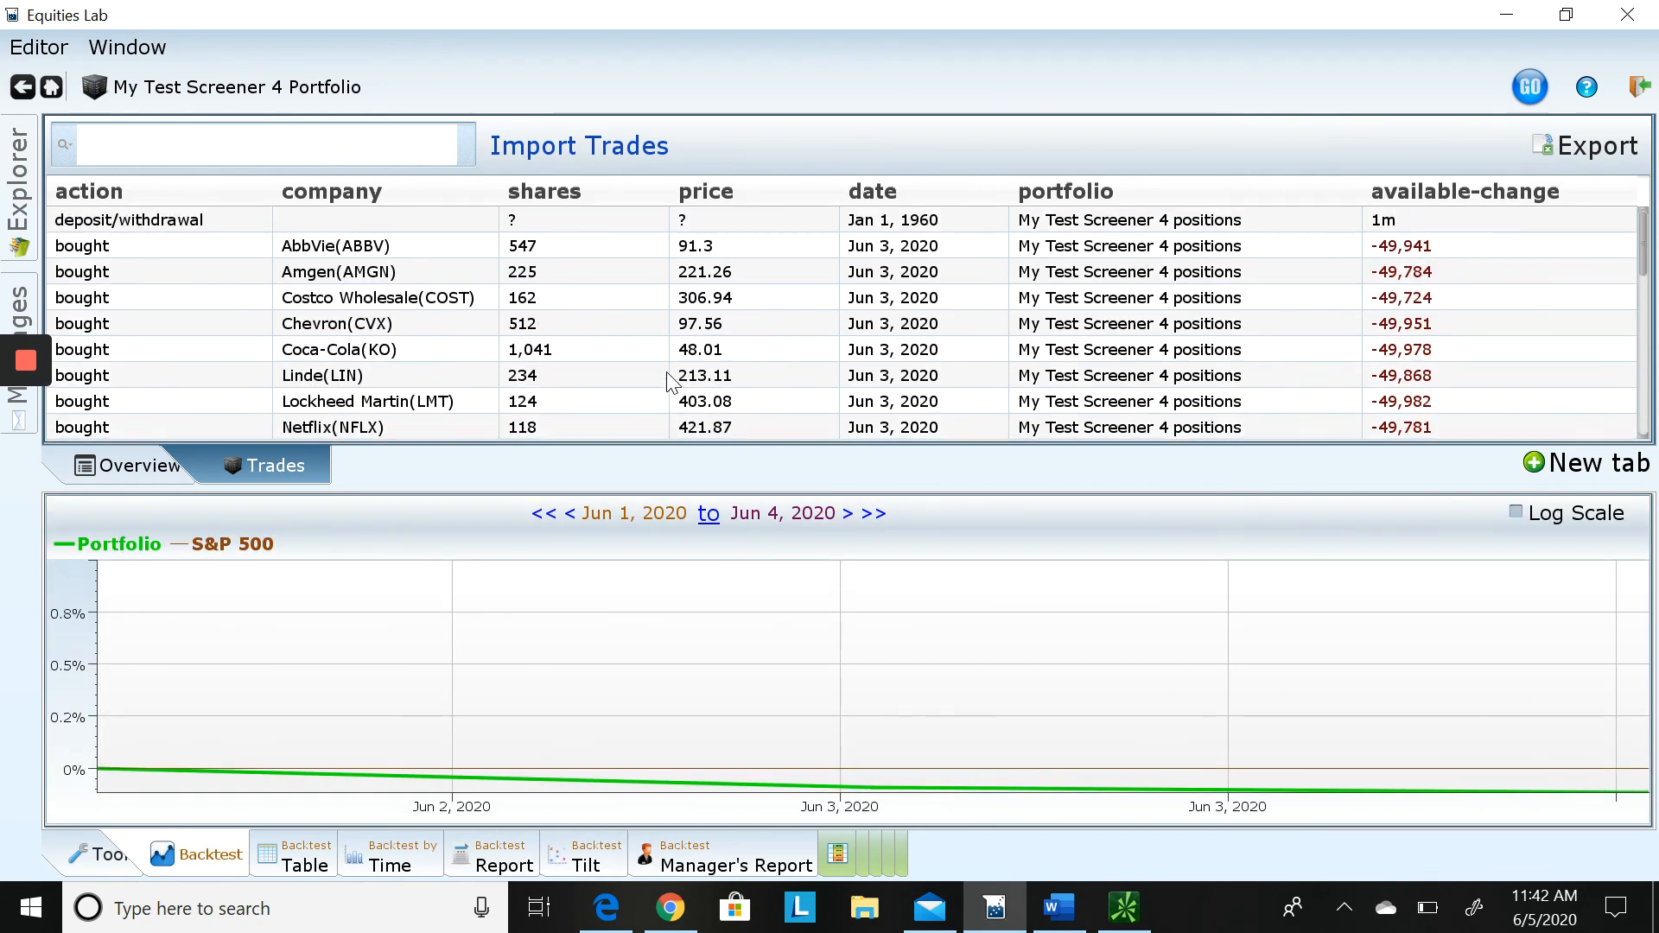
scroll(670, 380, "down", 1)
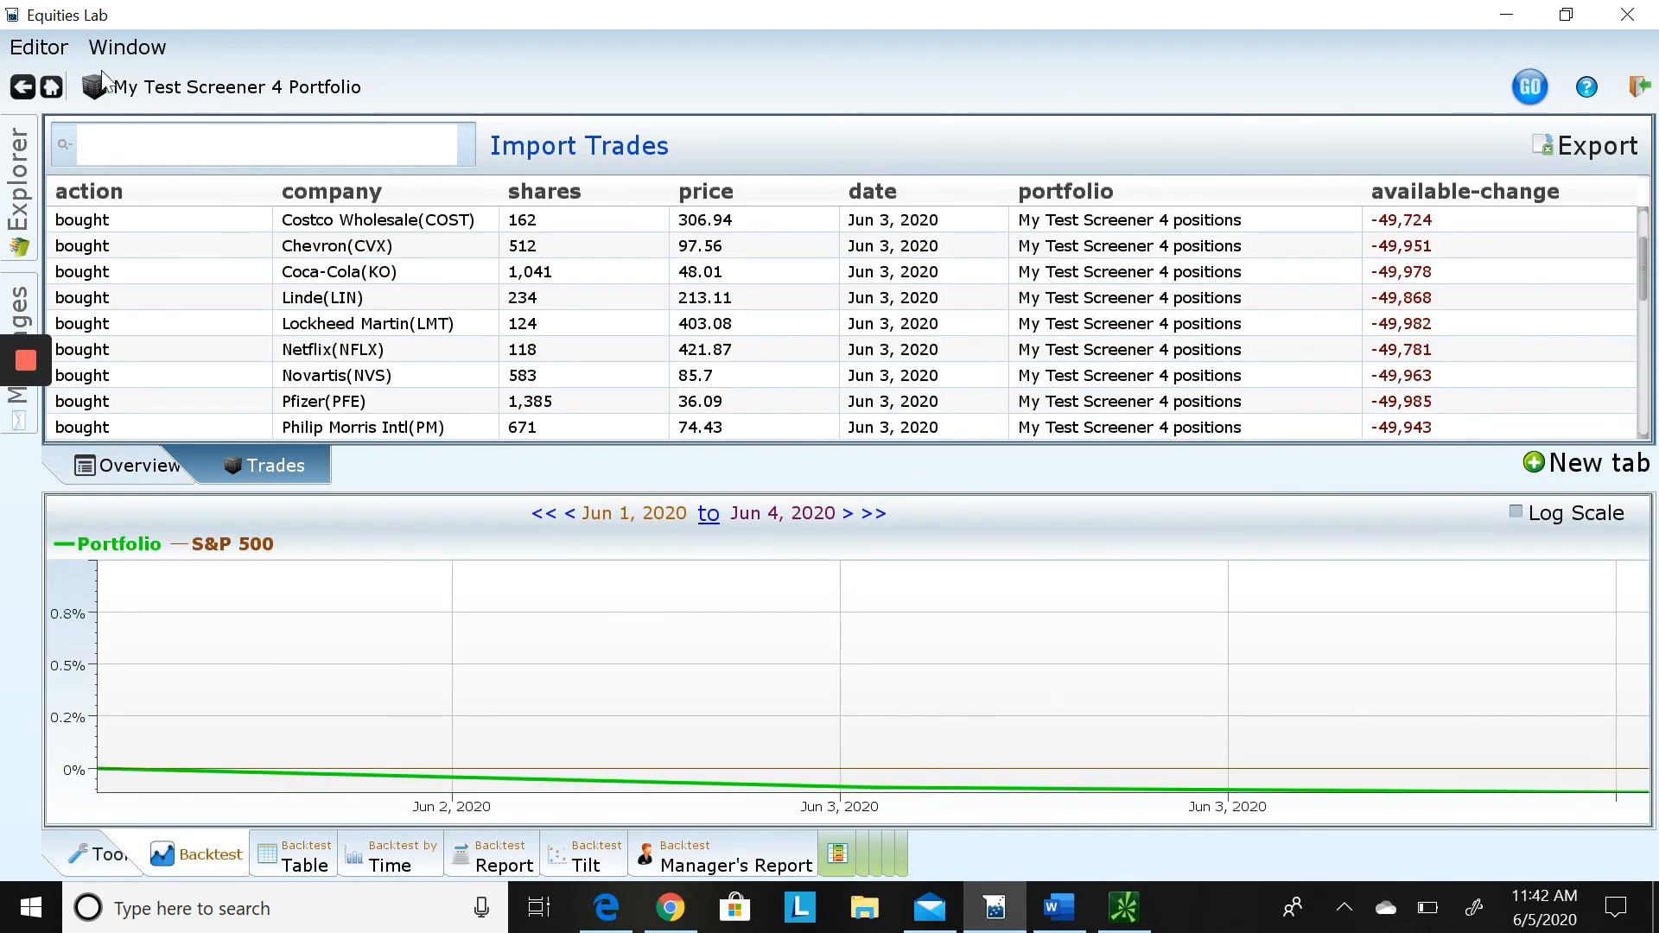
Return to the home page and examine Facebook's holding details and tear sheet in the My Test Screener 5 watchlist
left_click(50, 88)
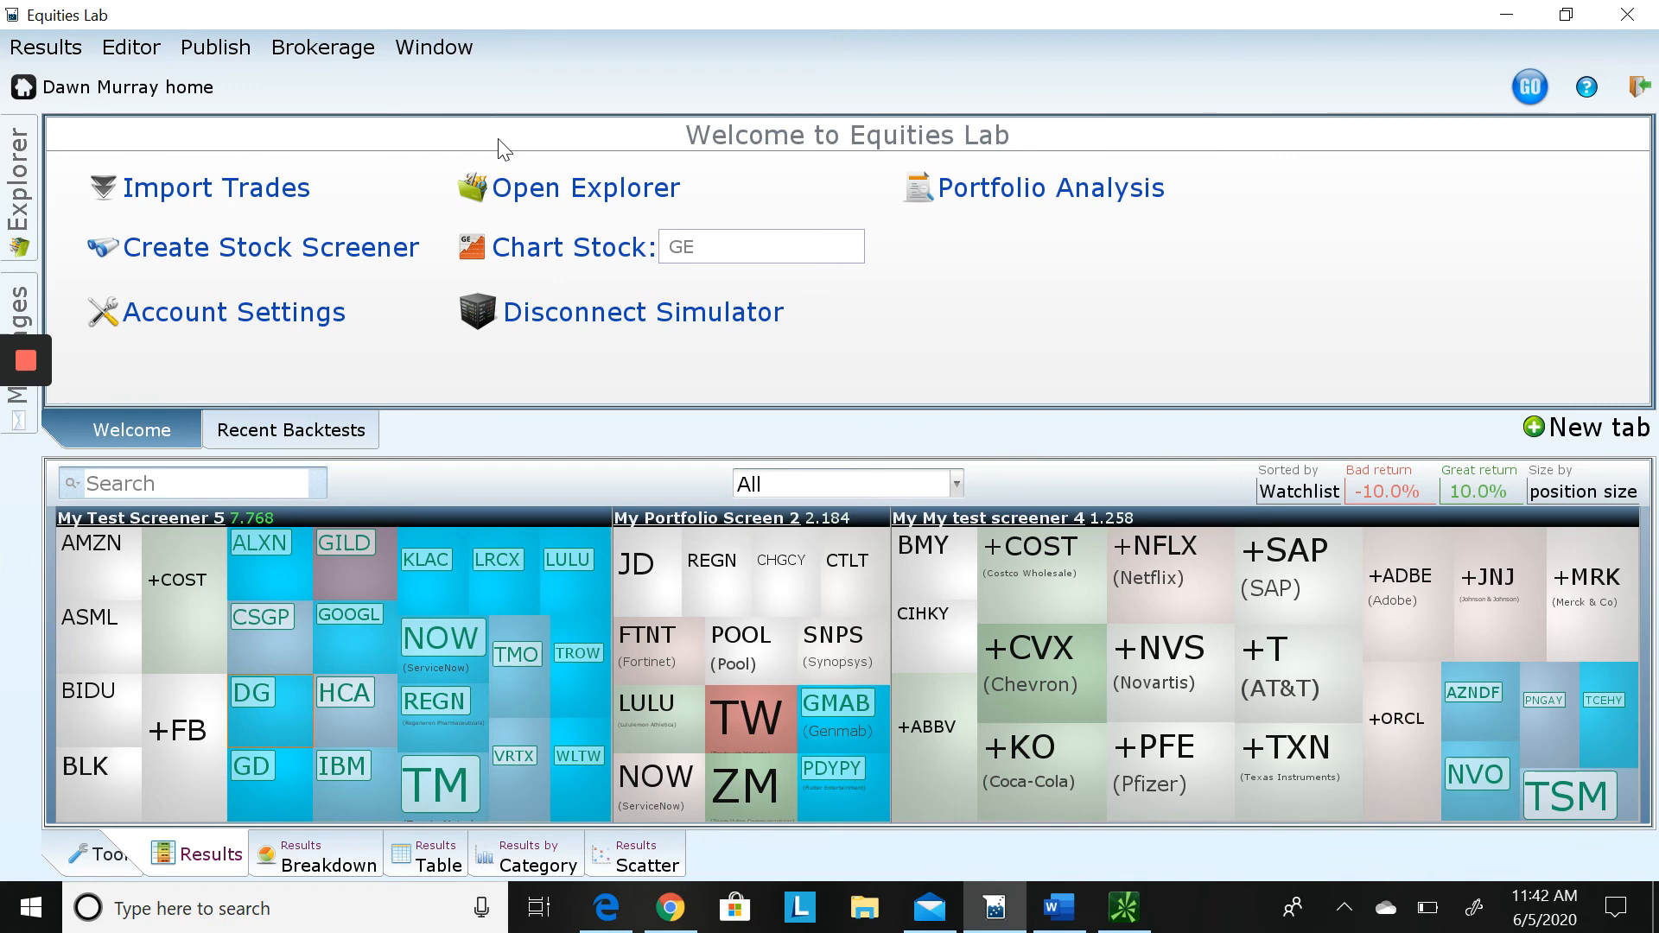
mouse_move(147, 704)
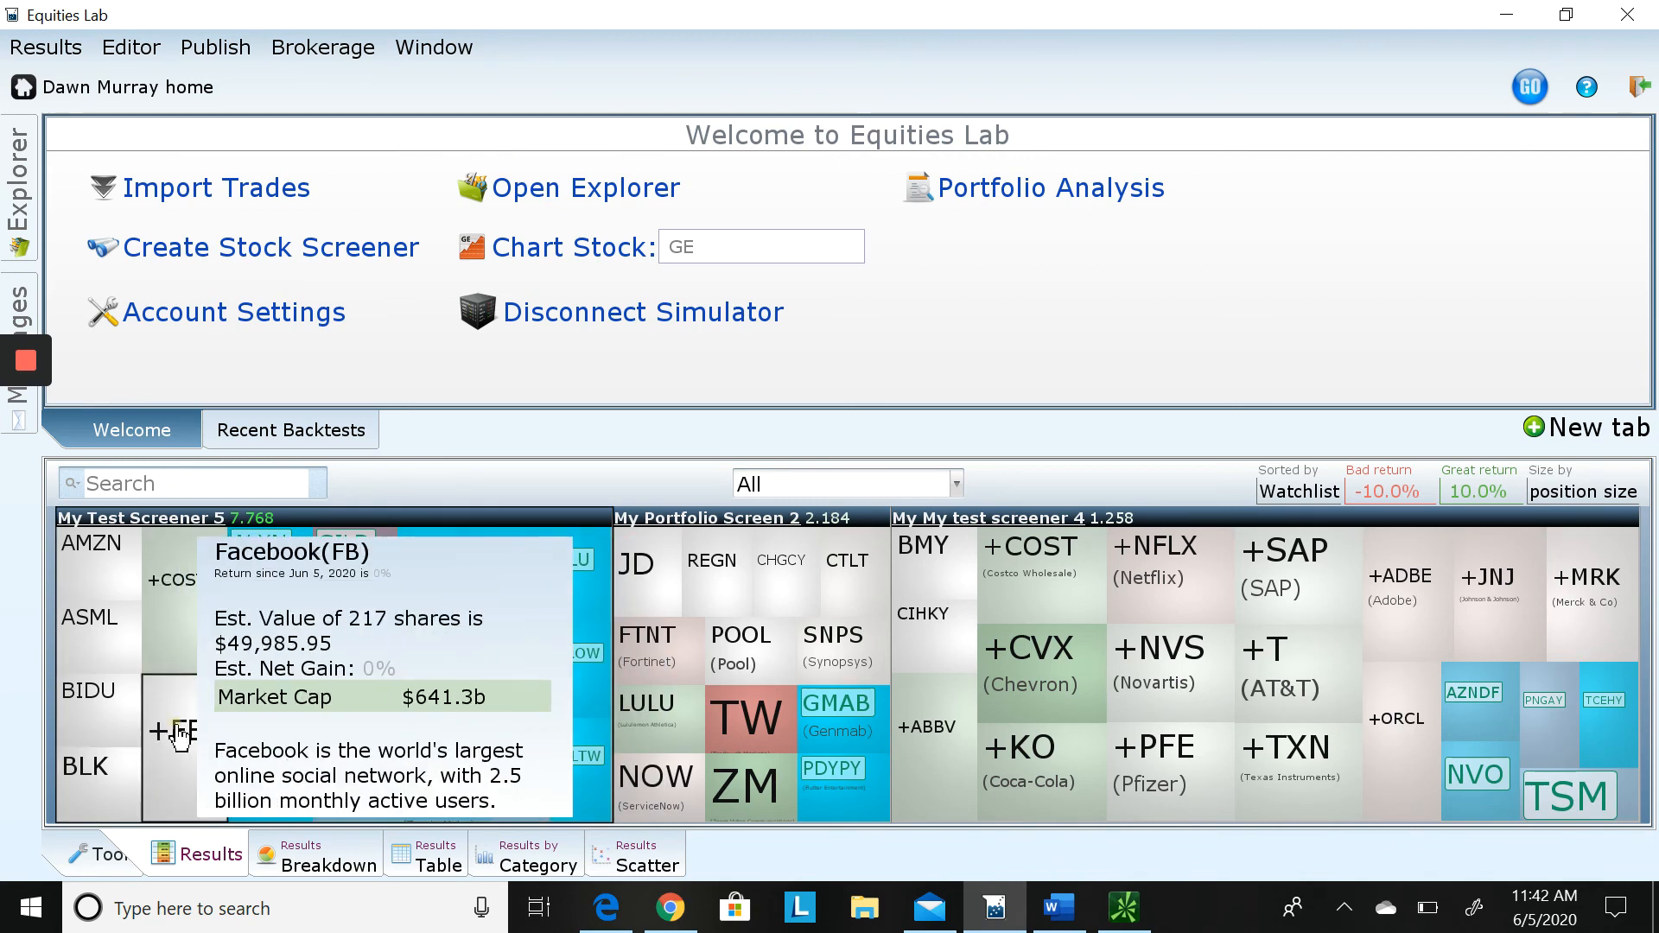
left_click(180, 735)
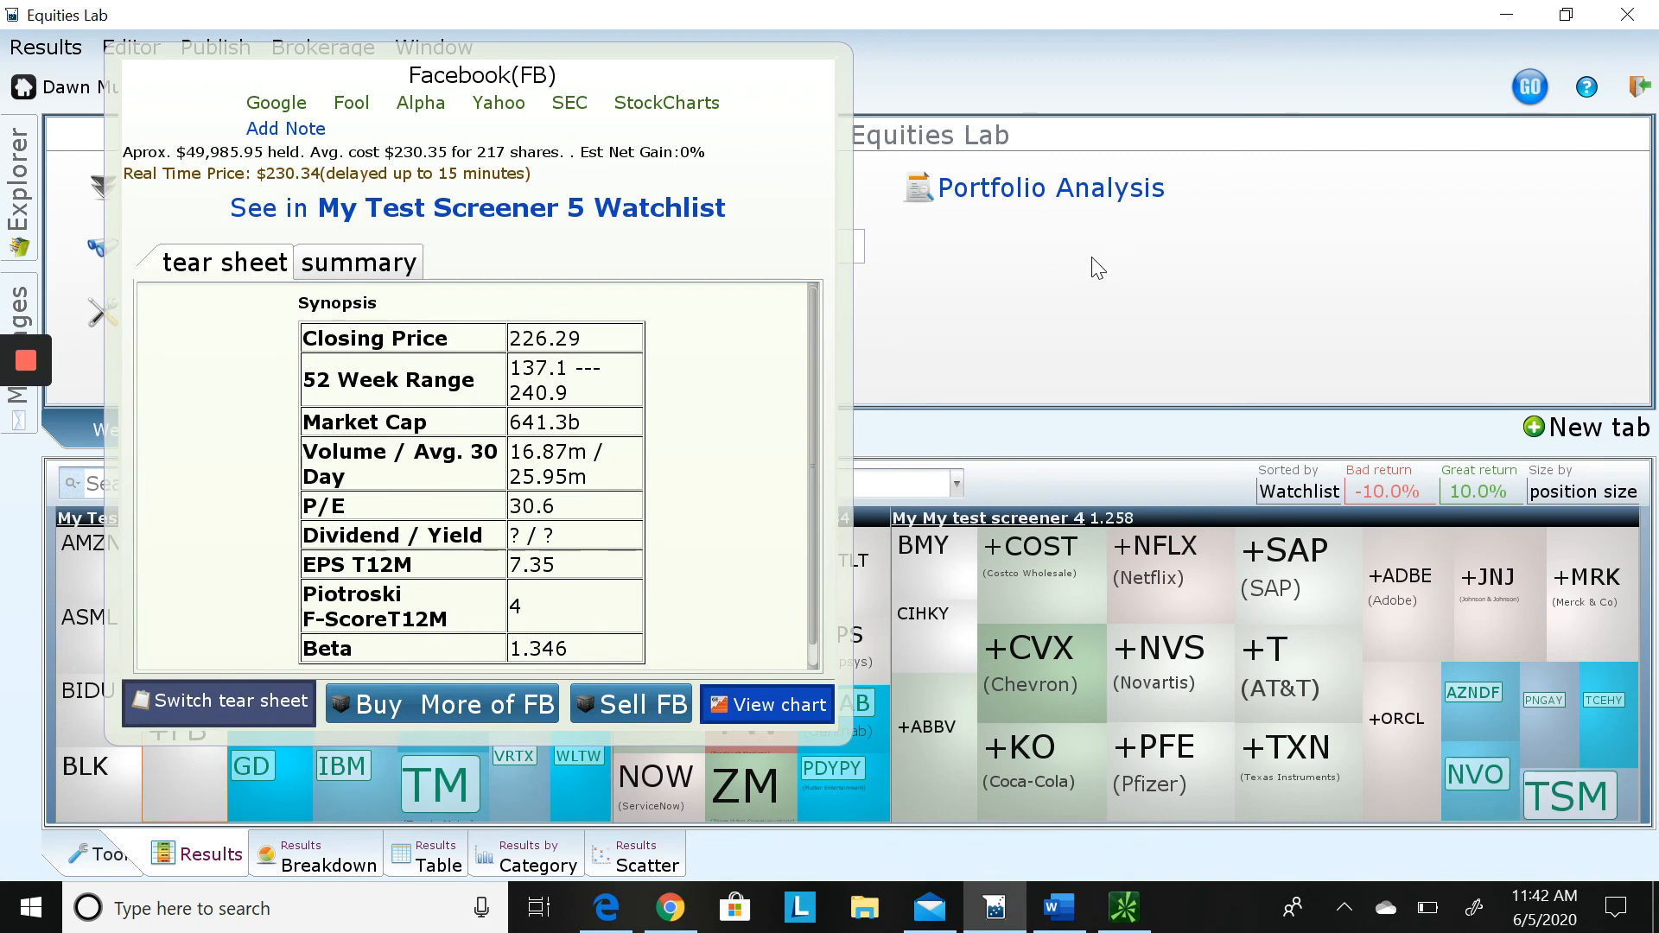
left_click(1091, 257)
Refresh the watchlist results and recheck Facebook's estimated value, net gain and real-time price
left_click(1534, 89)
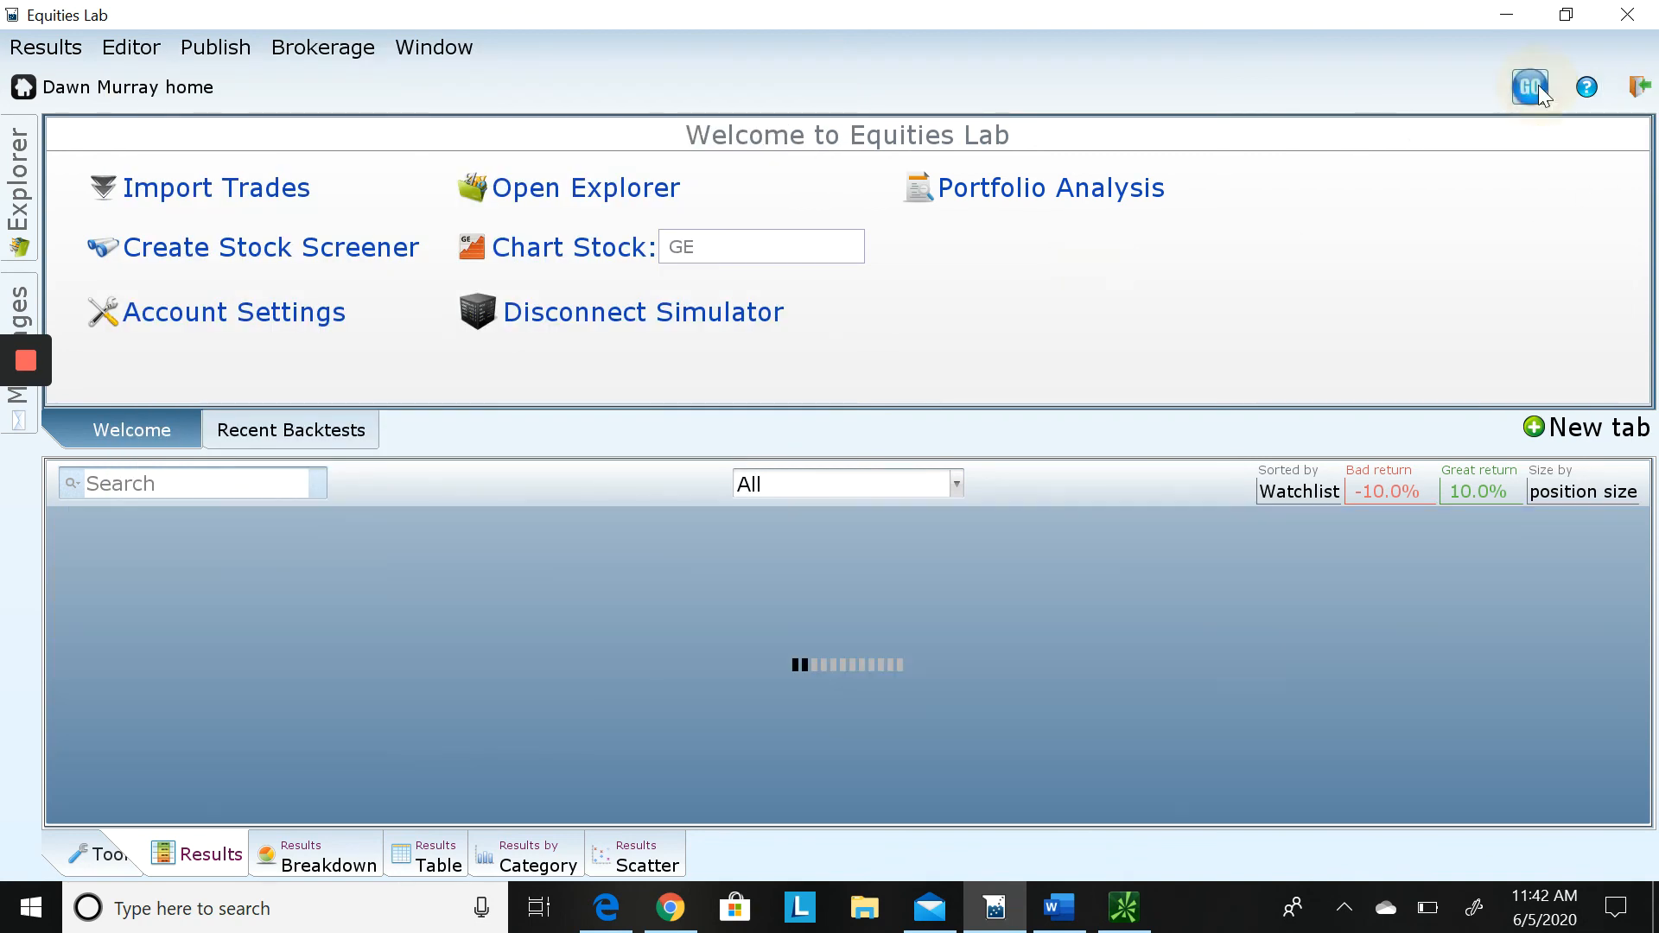
mouse_move(167, 741)
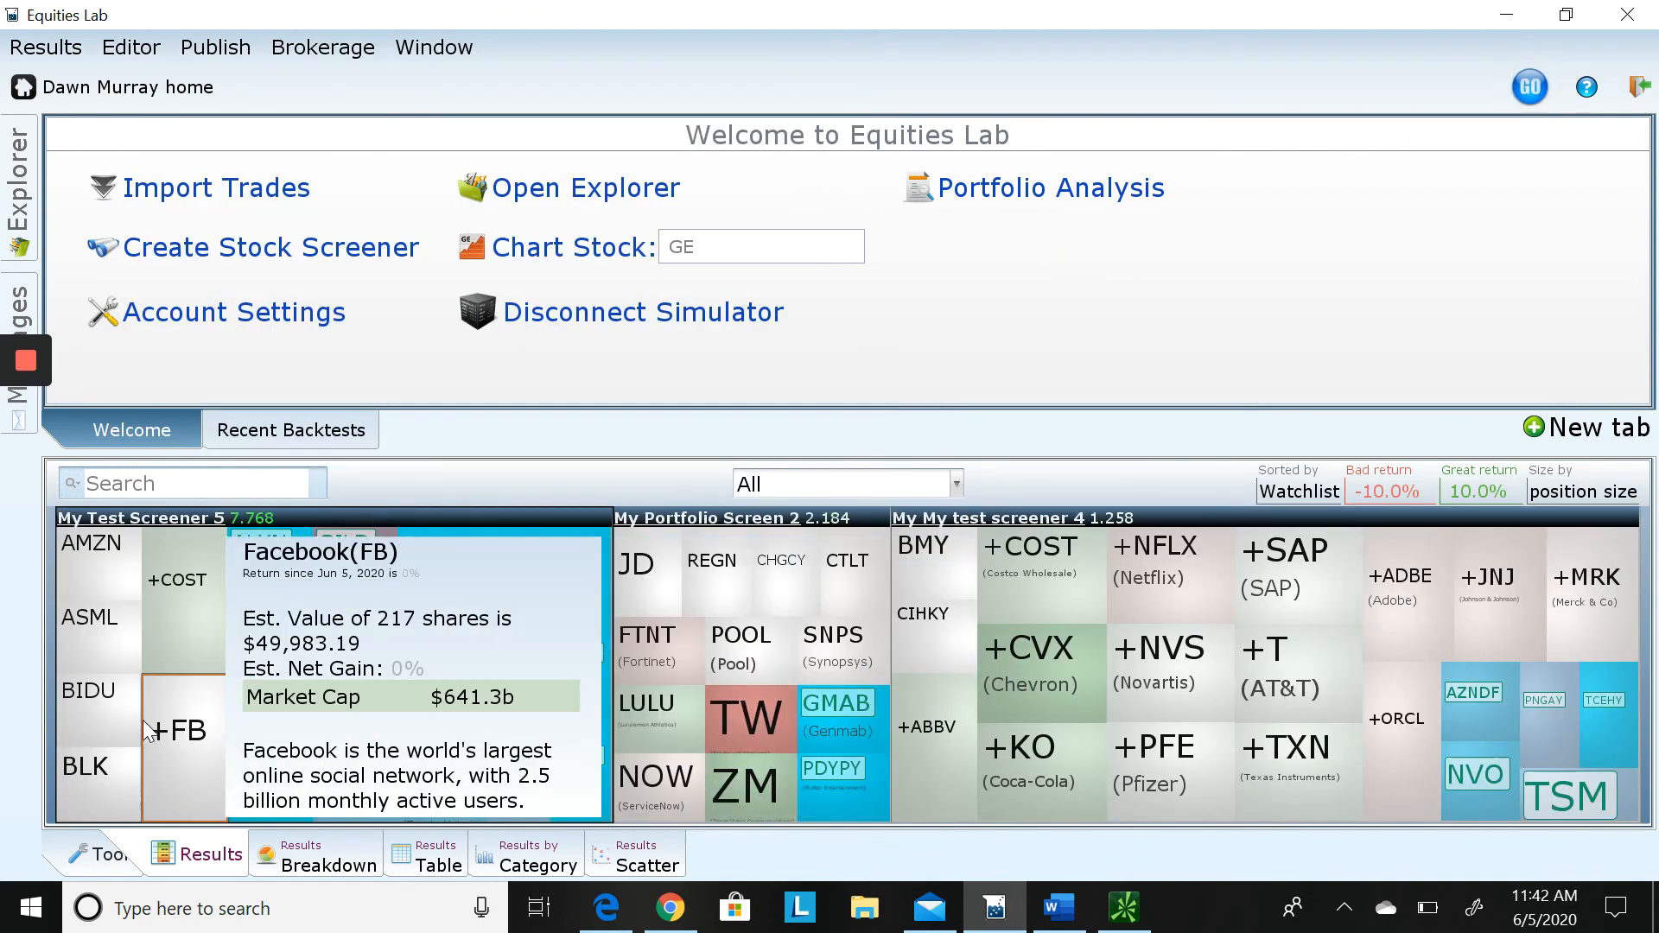
left_click(203, 744)
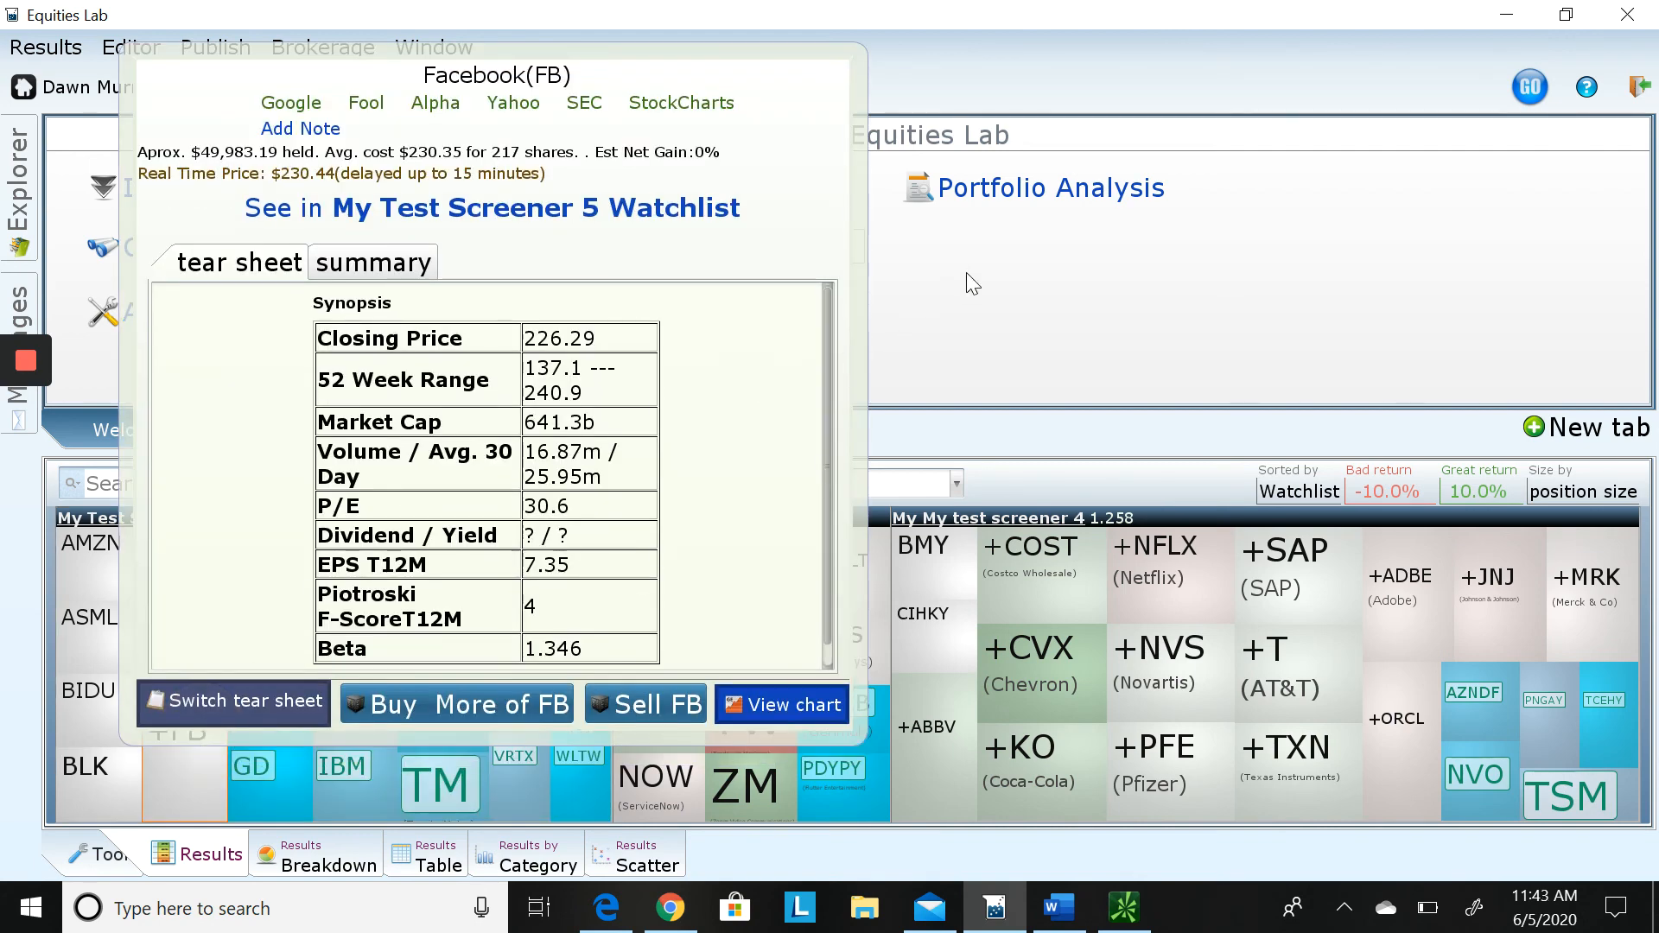
left_click(996, 259)
left_click(1527, 84)
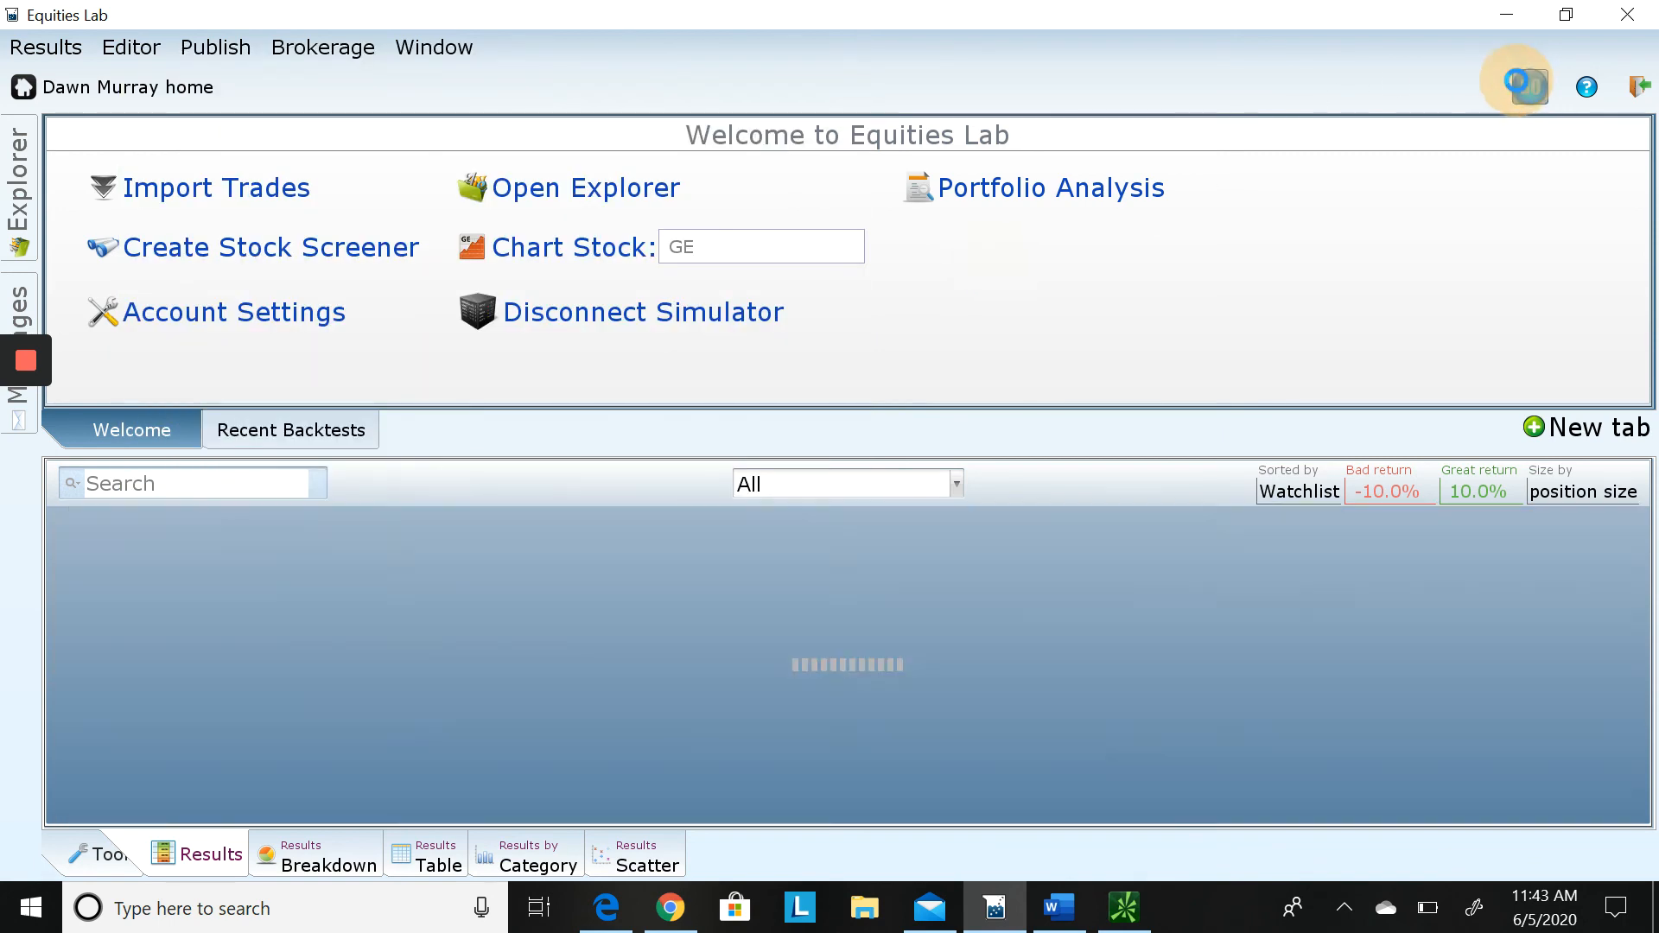
mouse_move(152, 728)
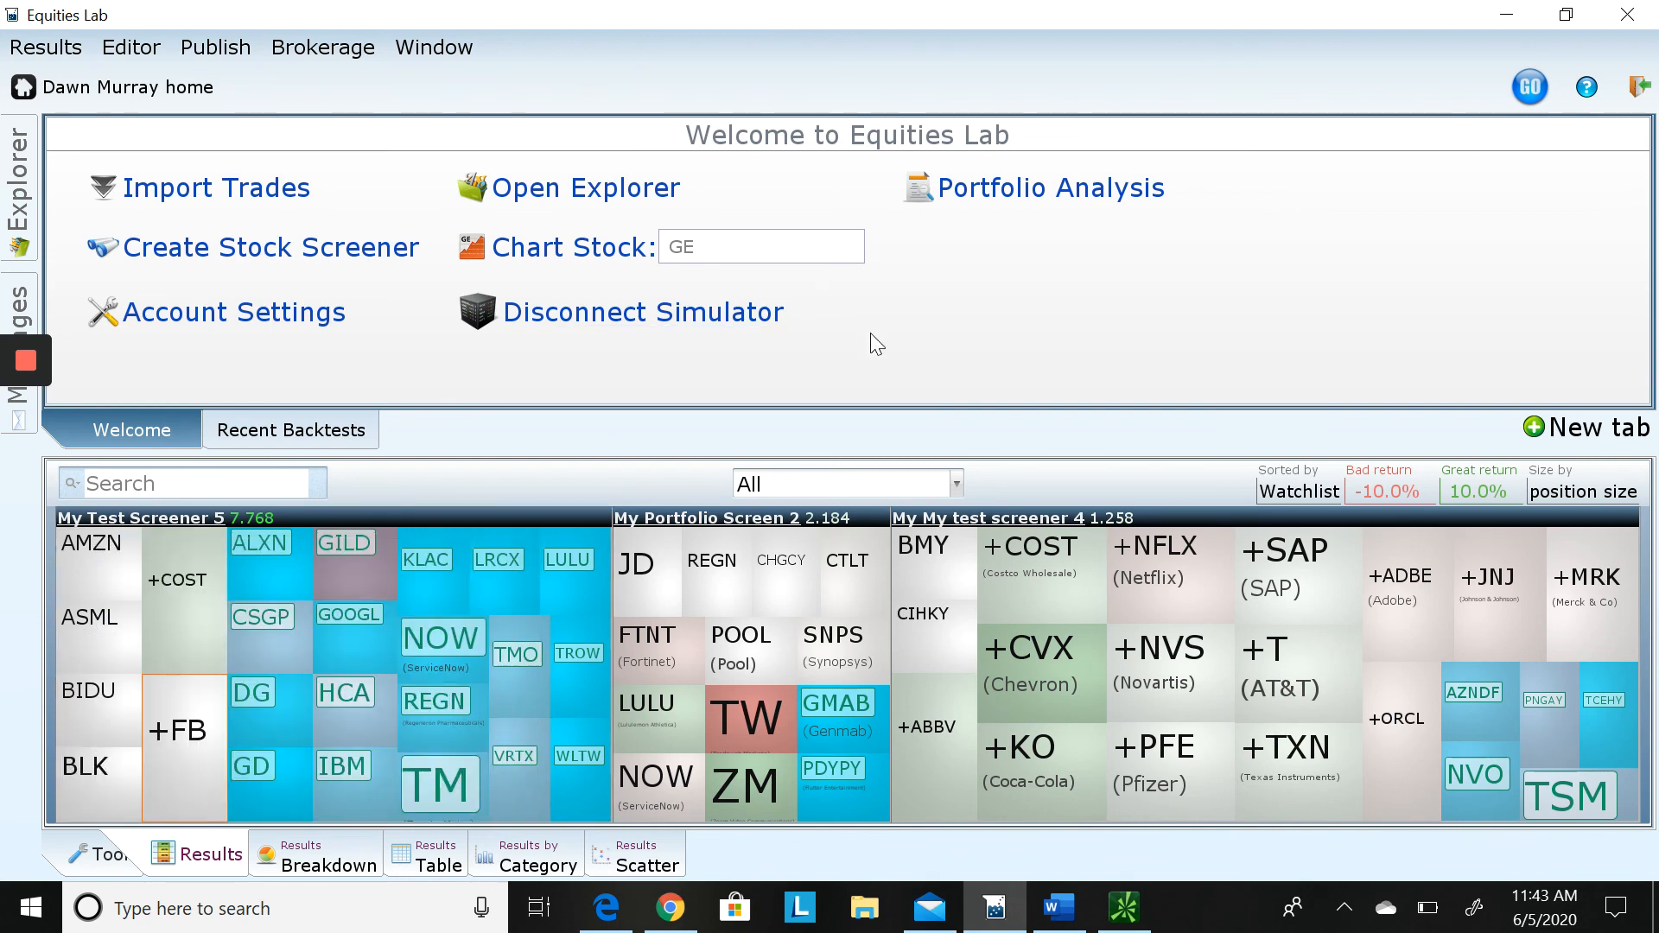
Examine the tear sheet of the recommended stock KLAC in the My Test Screener 5 watchlist
left_click(444, 589)
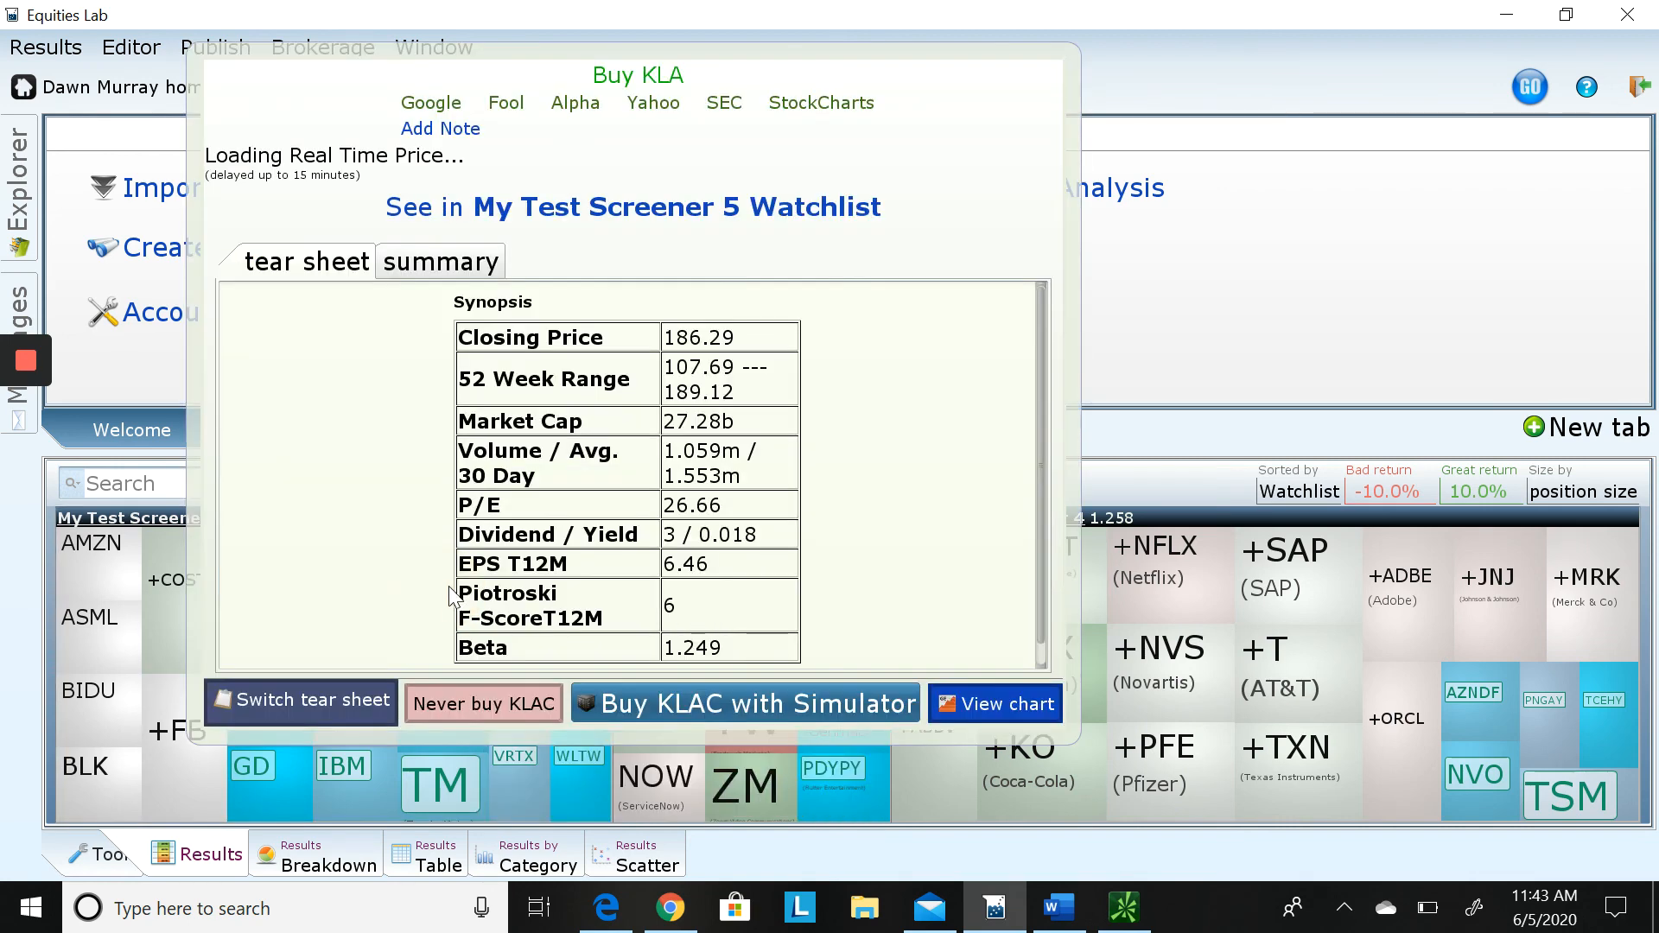
left_click(1236, 277)
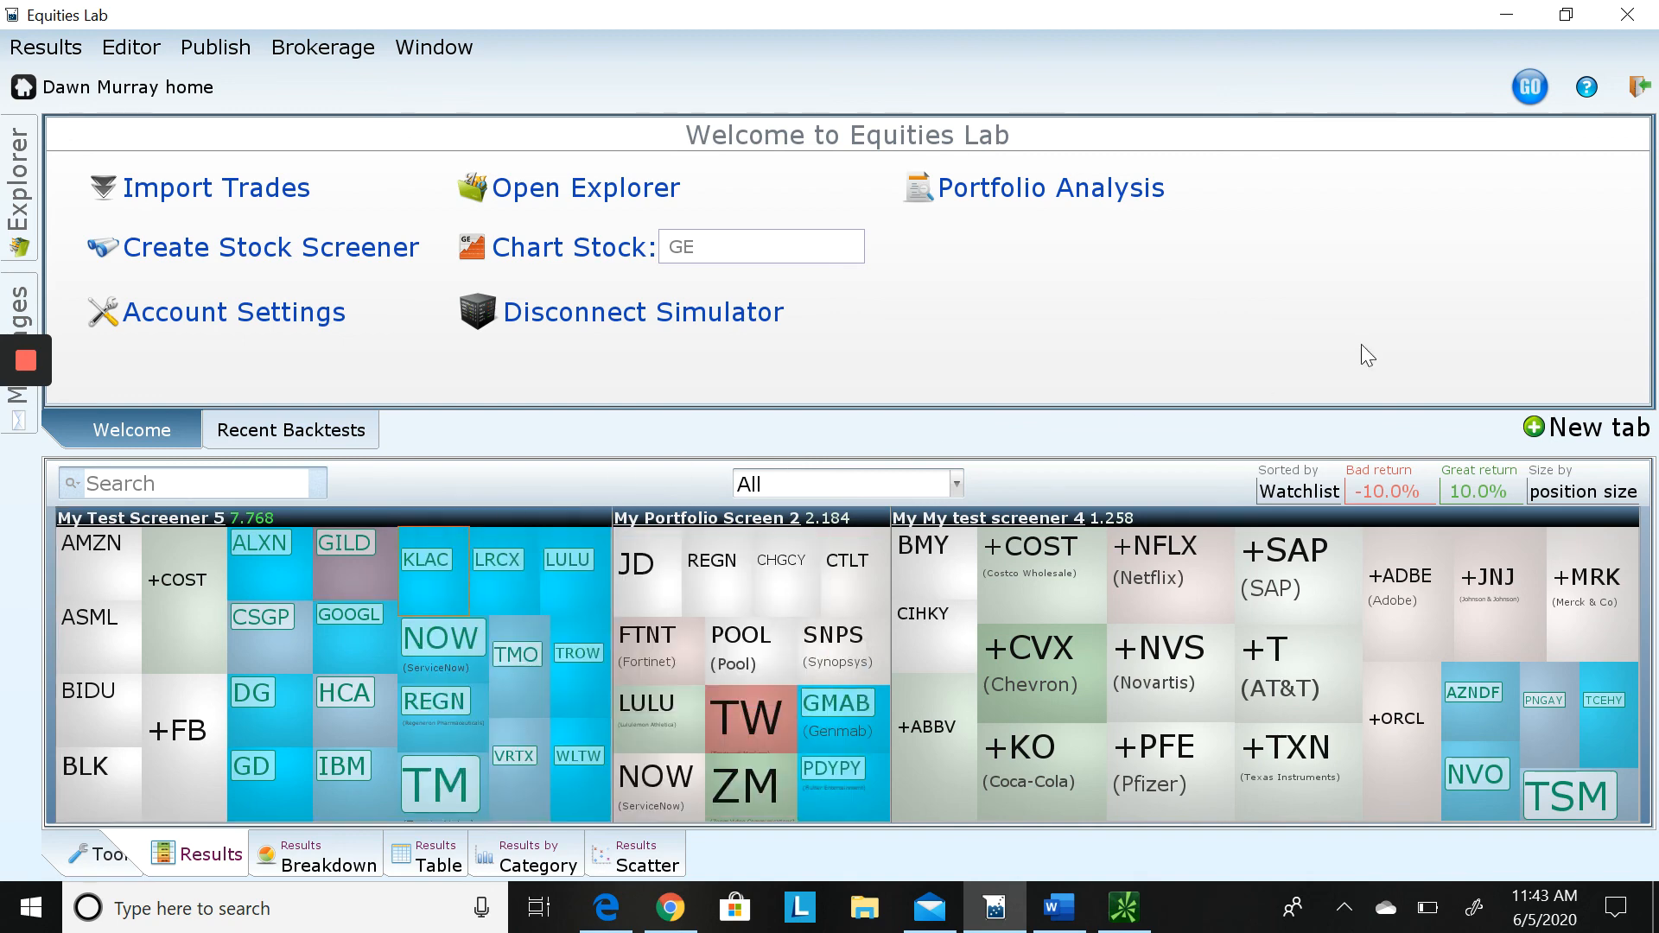
Check the available sizing and sorting options for the stocks in the watchlist results, leaving both settings as they are
left_click(1596, 494)
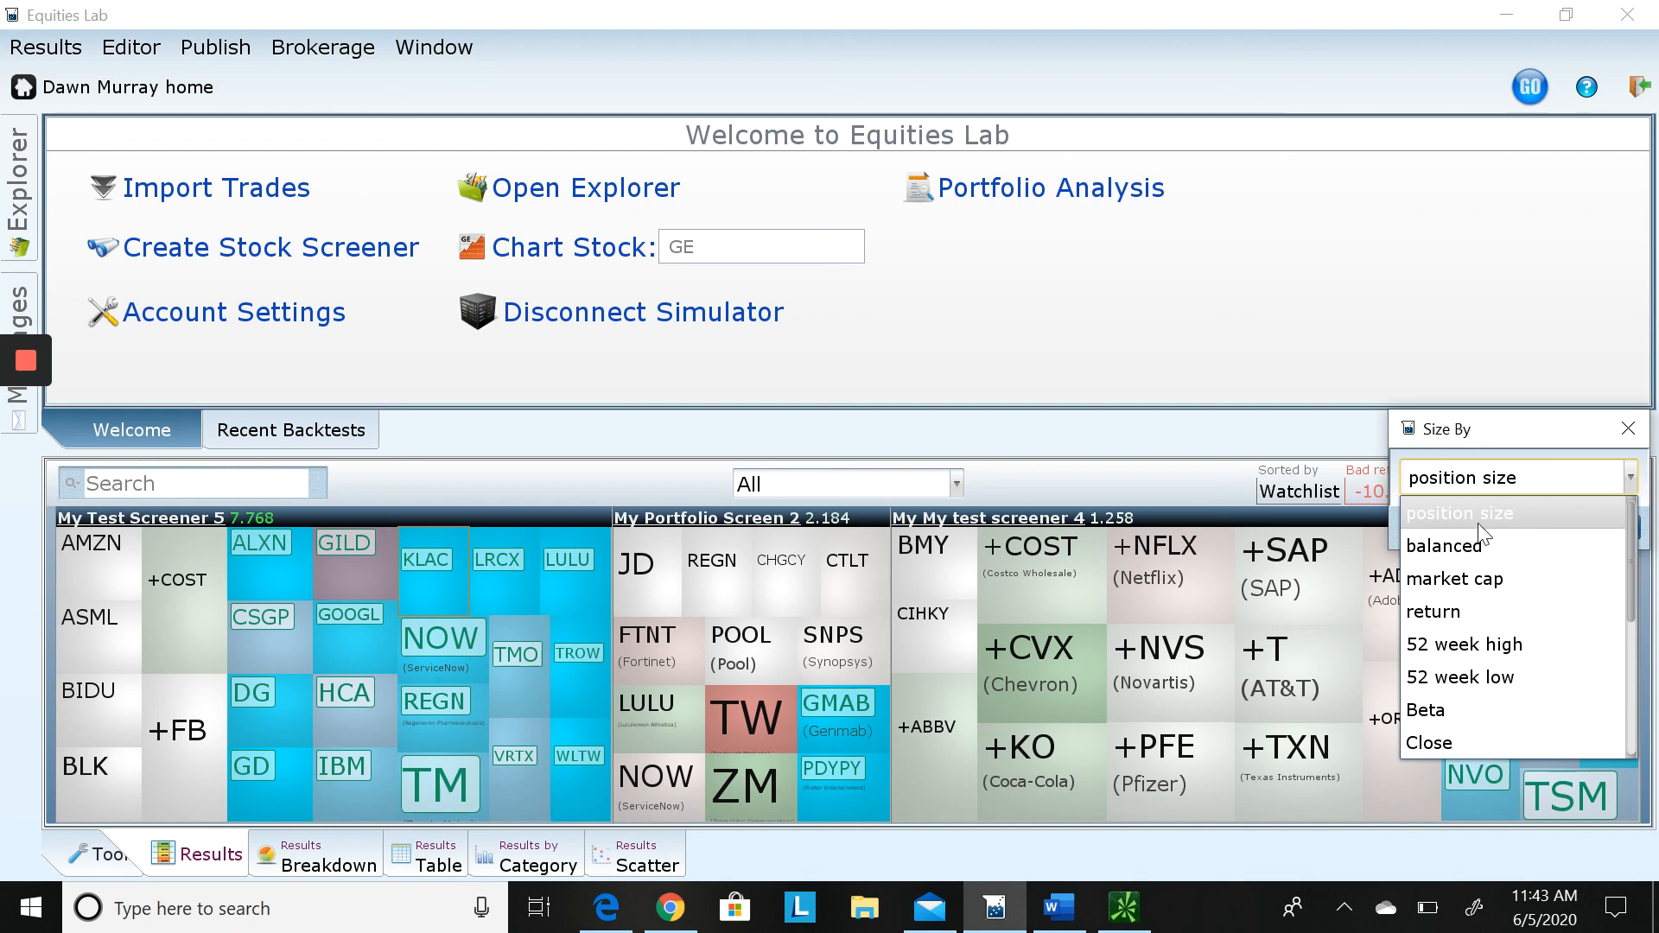
left_click(1483, 438)
left_click(1628, 429)
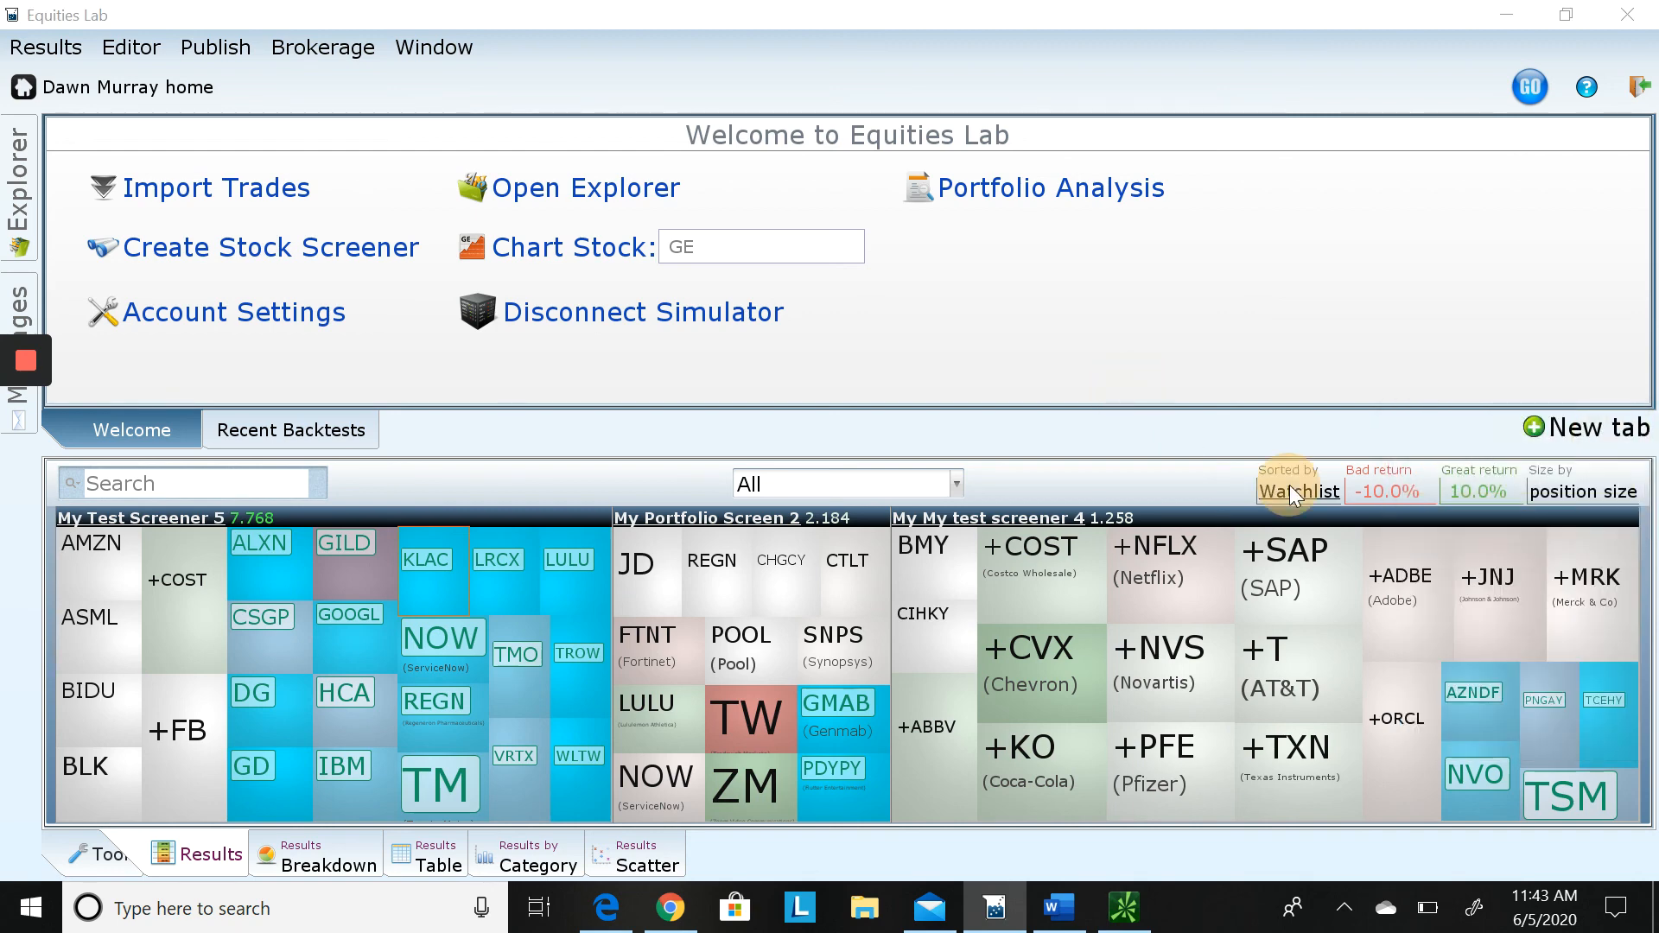
left_click(1290, 485)
left_click(1590, 275)
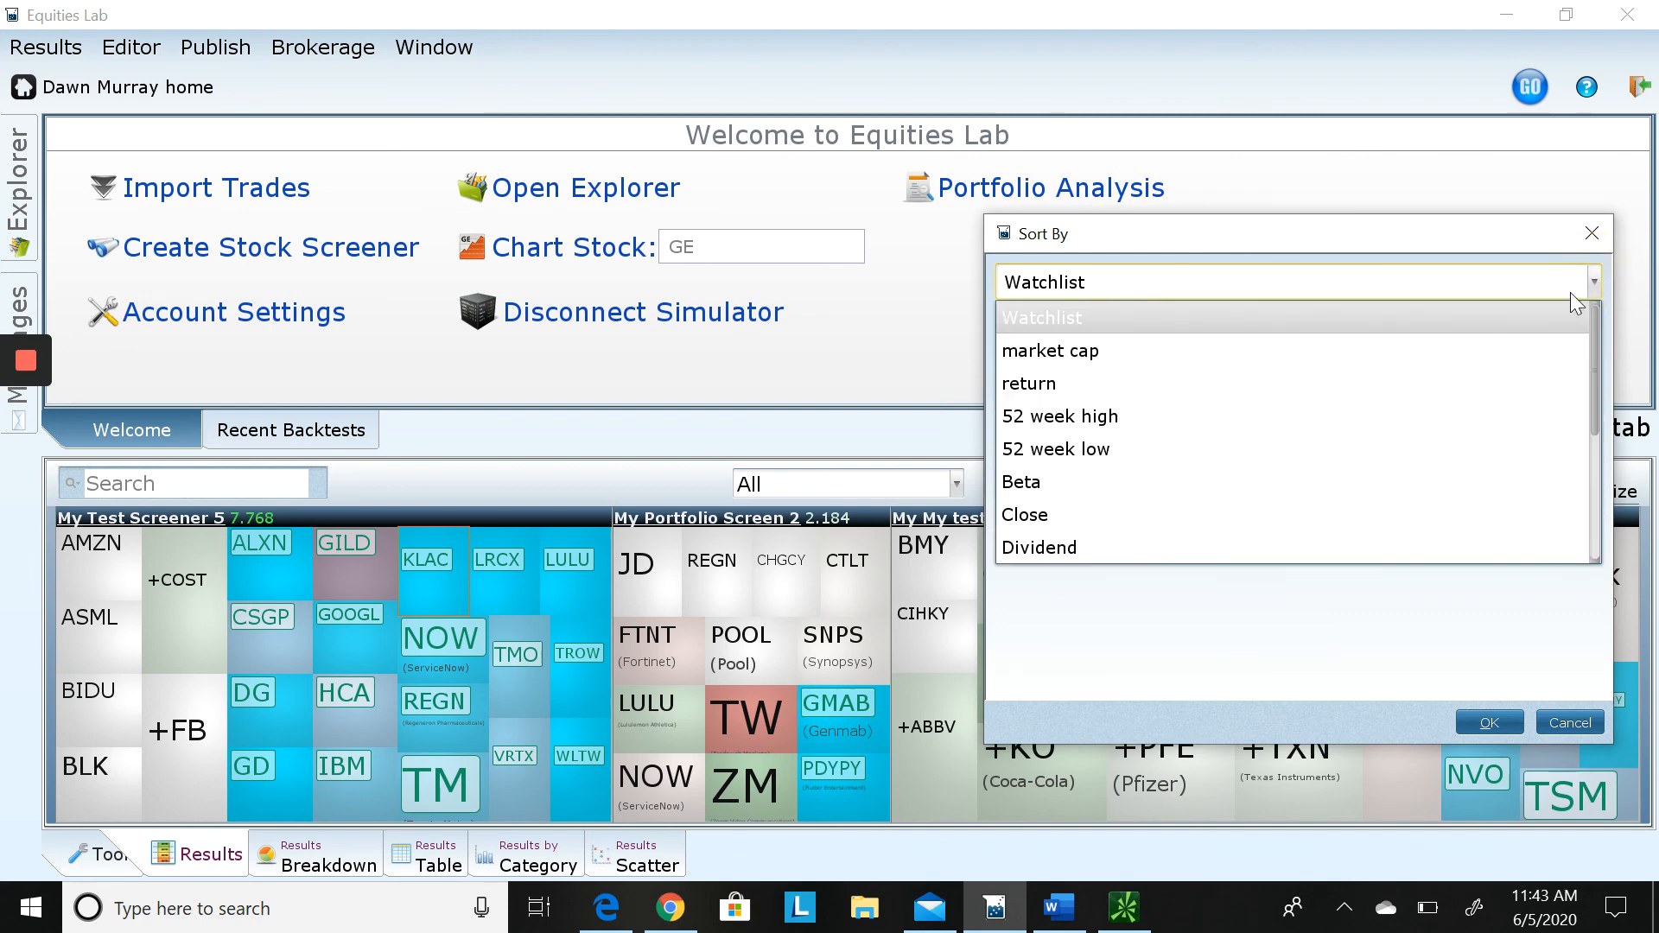
scroll(1351, 441, "down", 3)
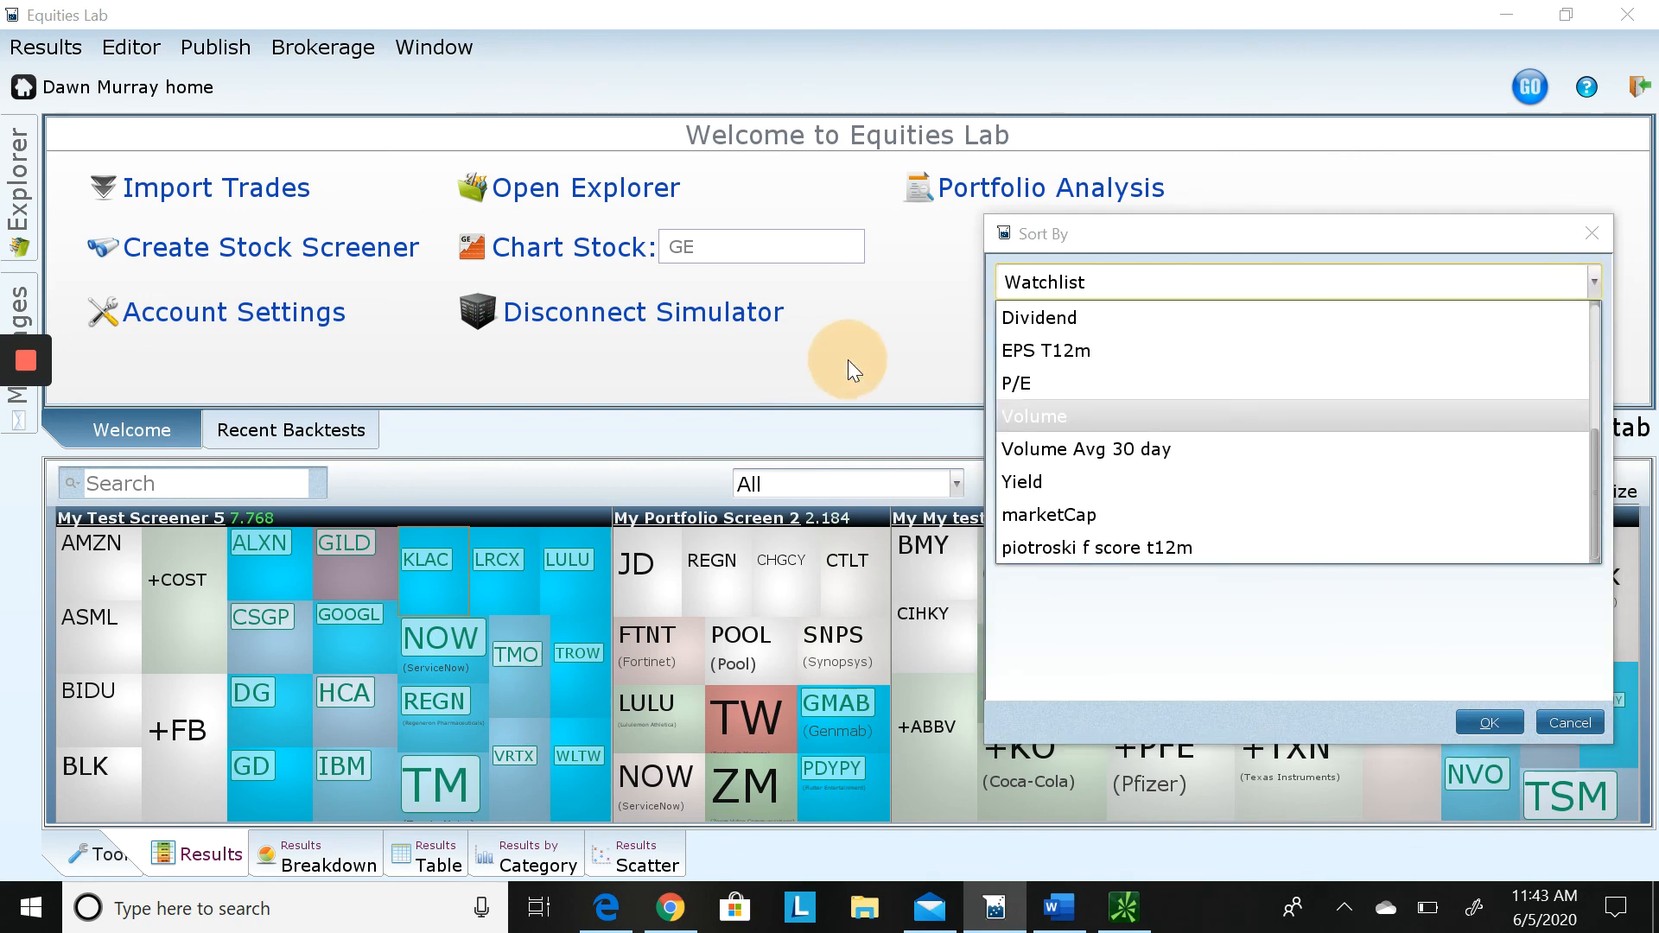
left_click(1566, 725)
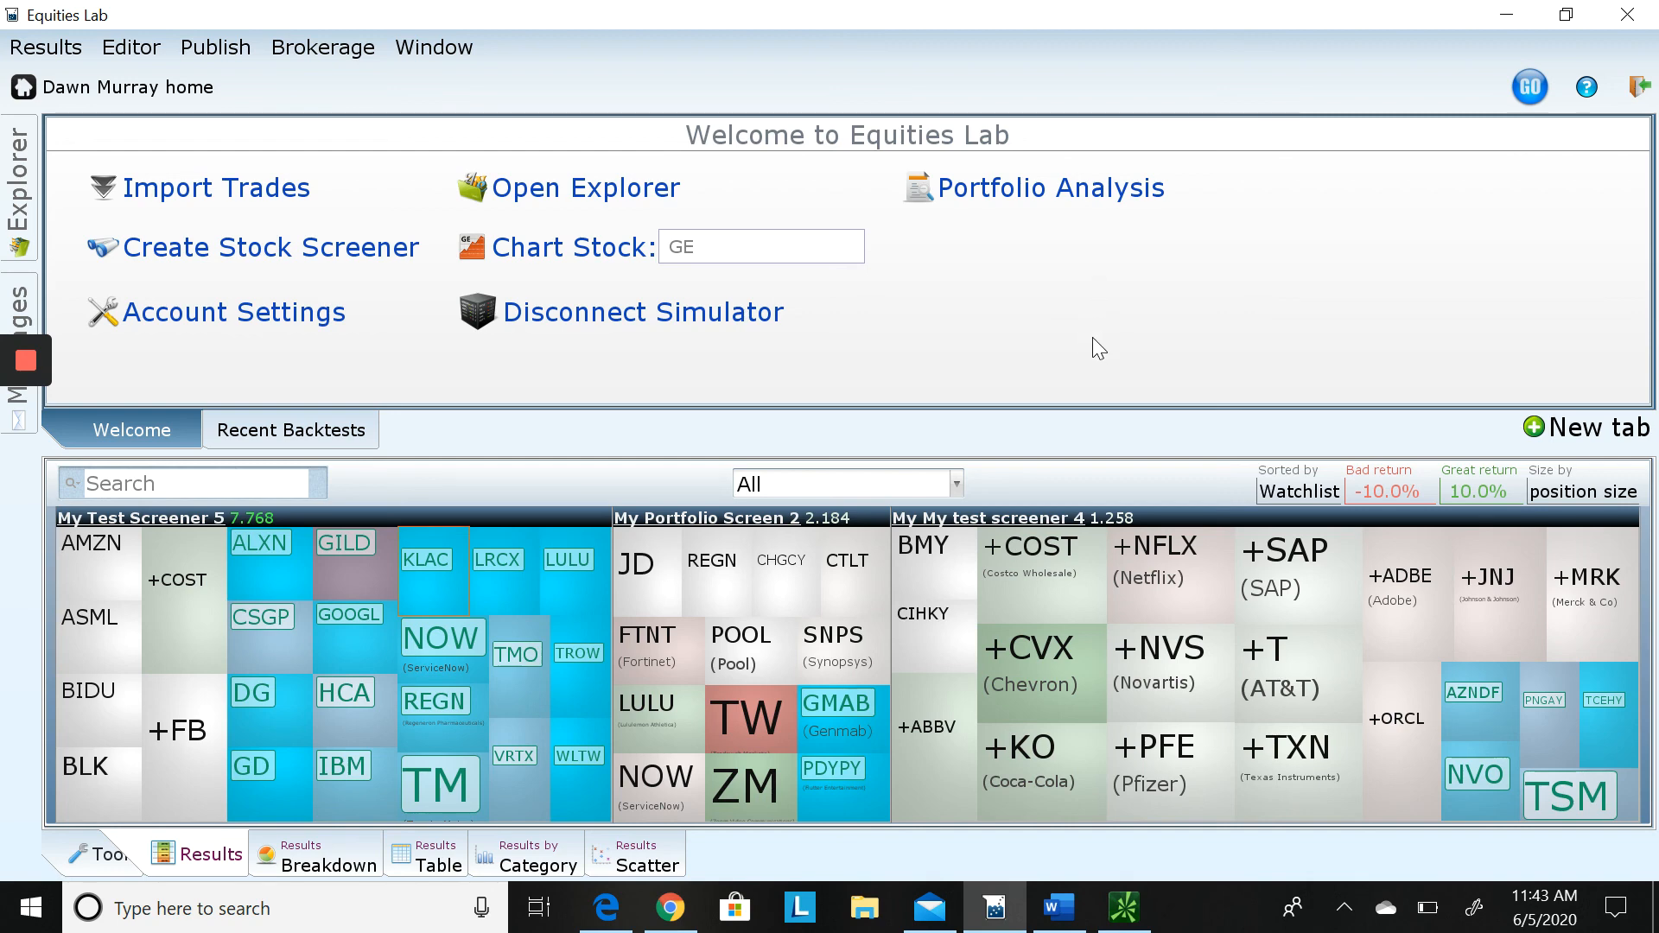
Check which brokerage actions are available for the connected portfolio
left_click(333, 47)
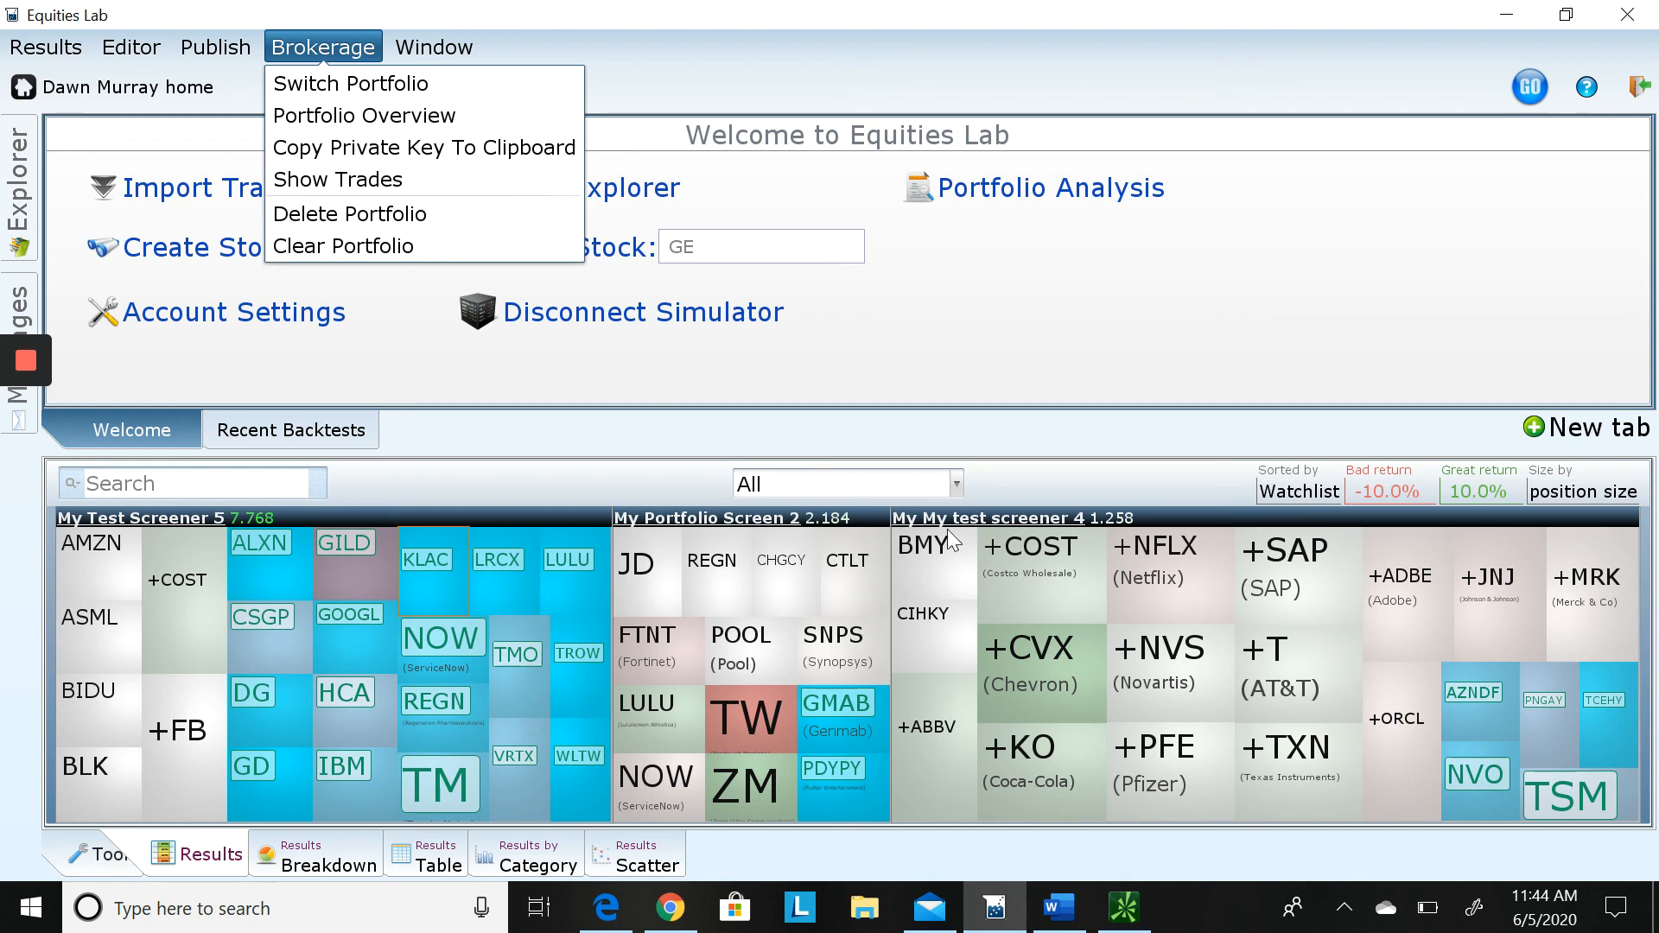
left_click(1013, 386)
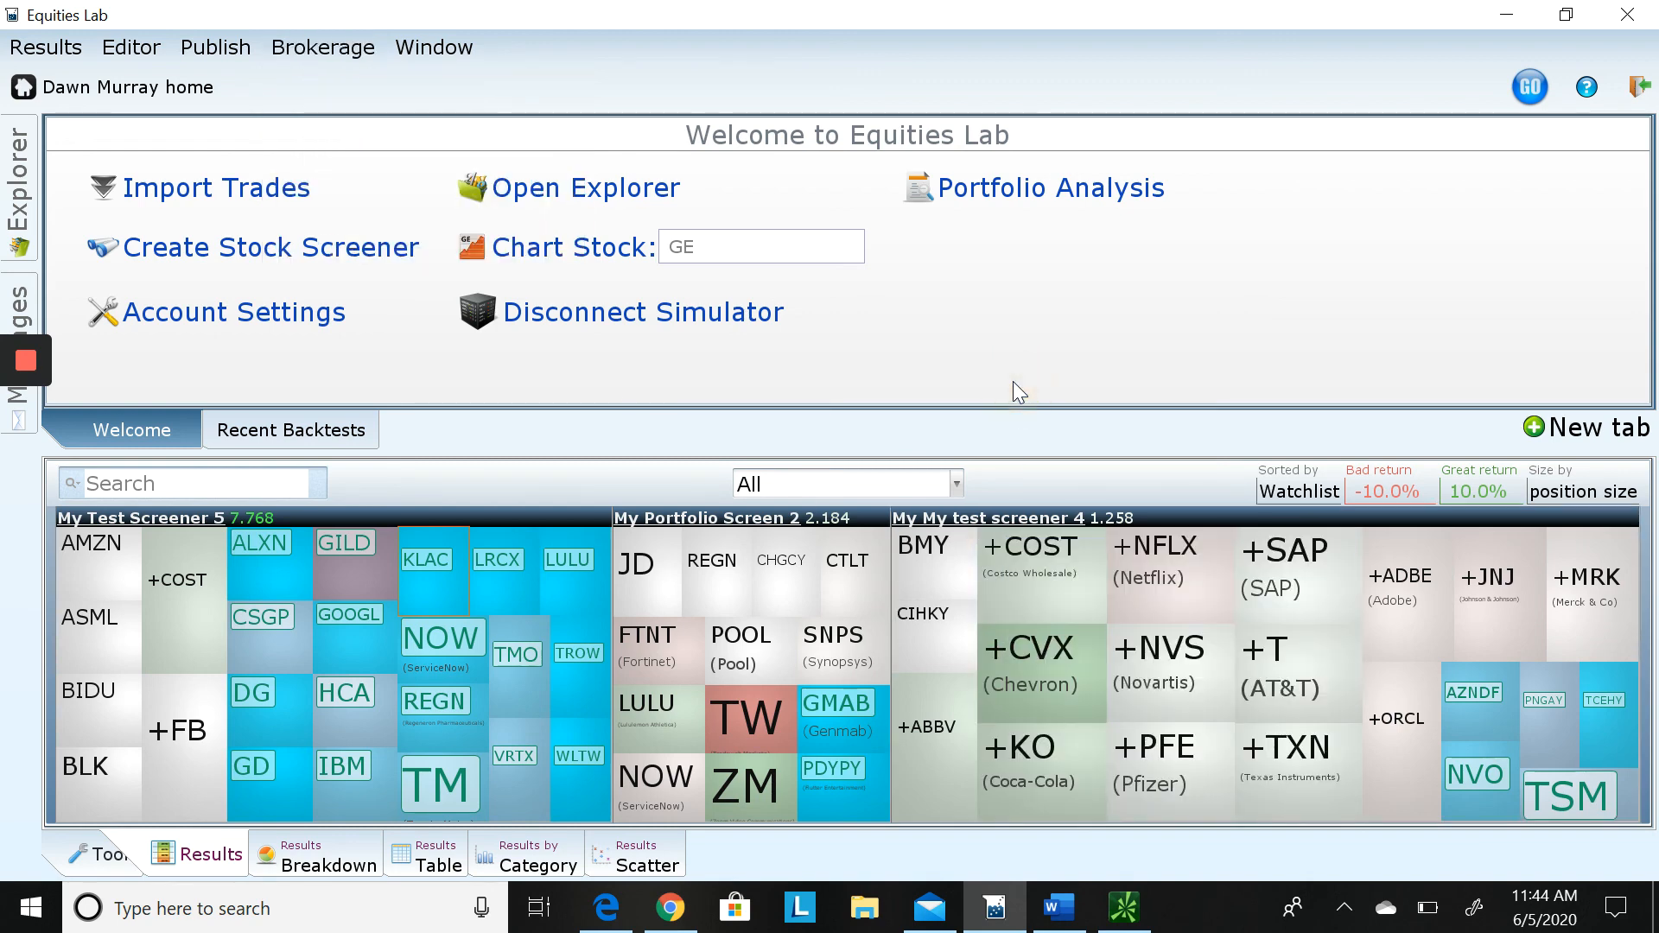